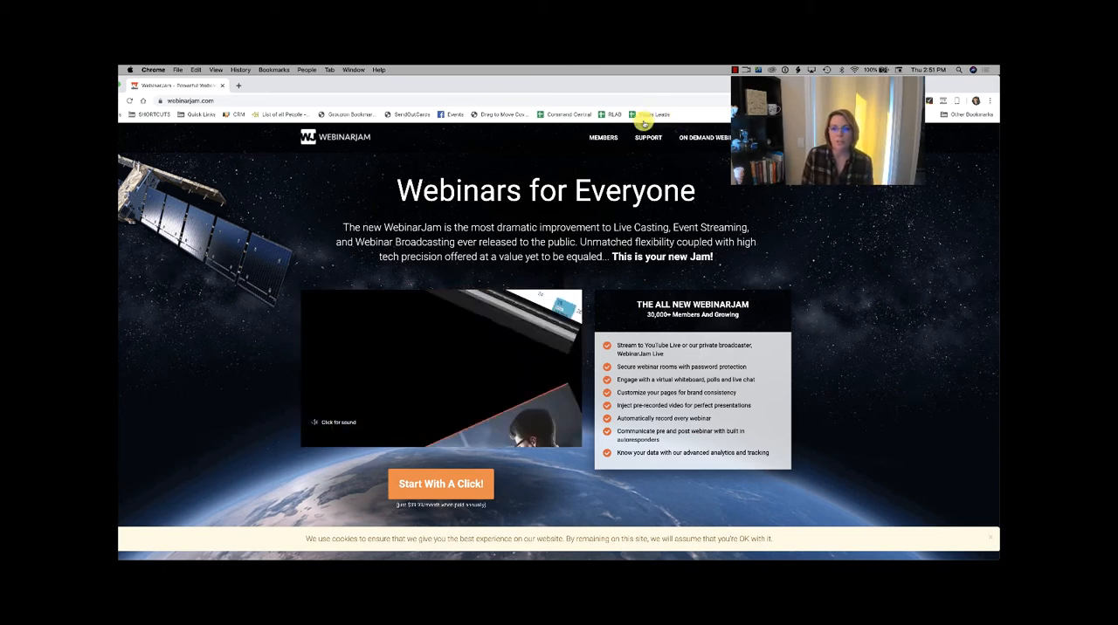
Step: Open the members area from the WebinarJam website and access the WebinarJam app from the account dashboard
left_click(601, 137)
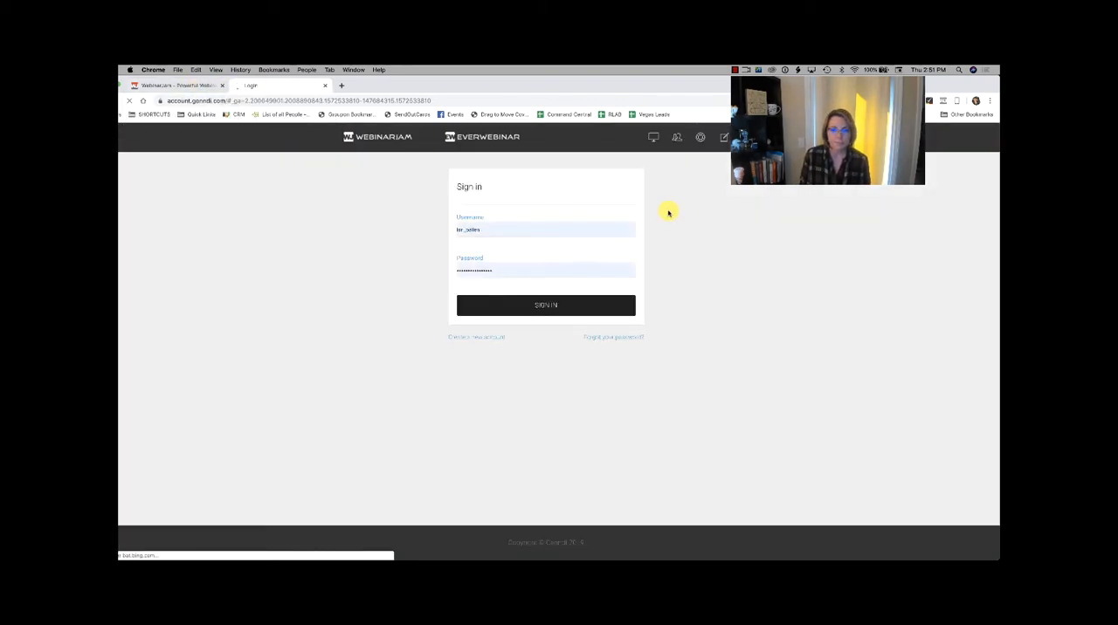
left_click(546, 304)
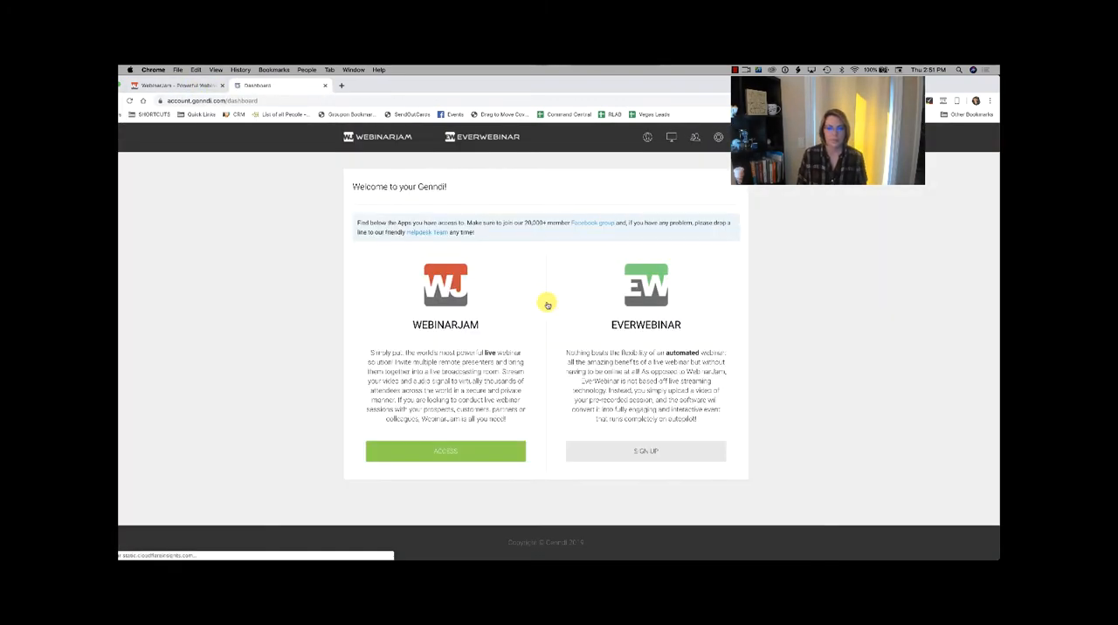
left_click(482, 464)
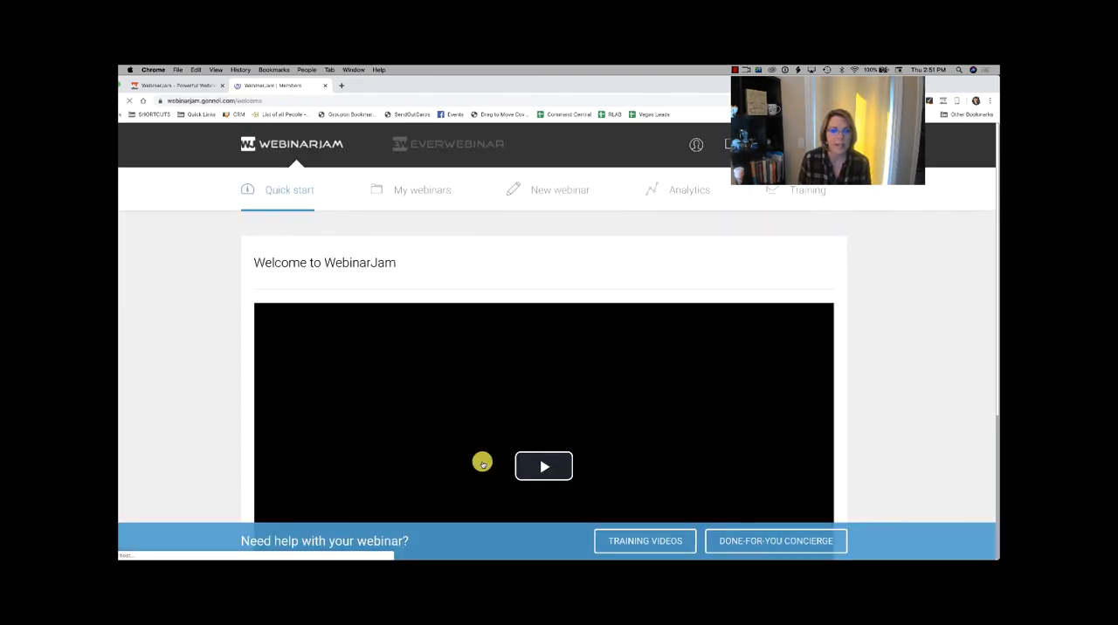
scroll(482, 464, "down", 5)
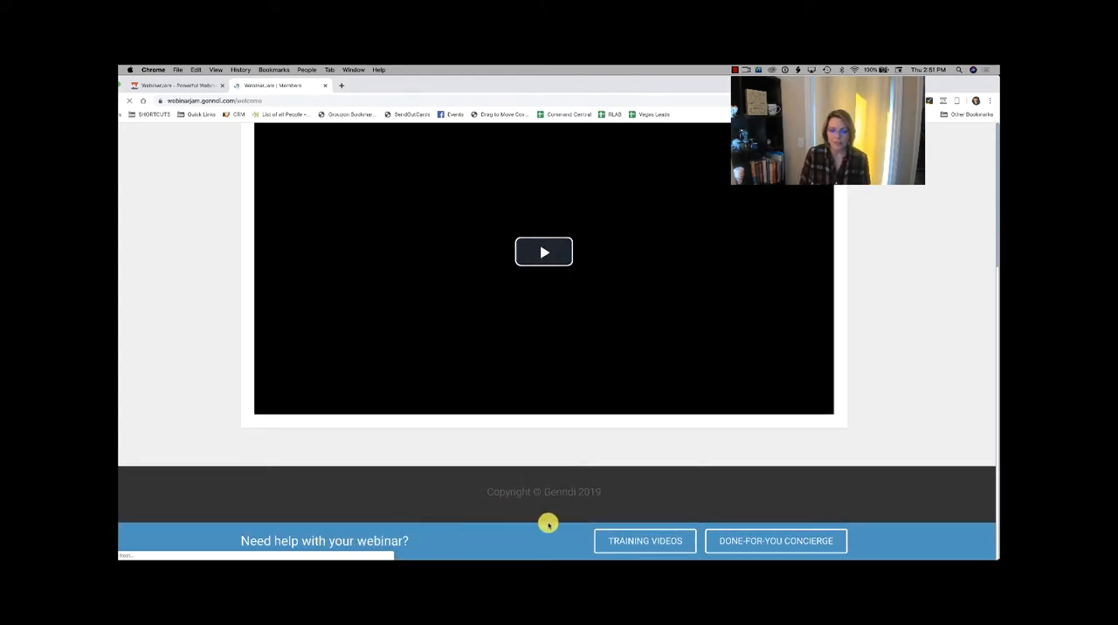
scroll(696, 335, "up", 1)
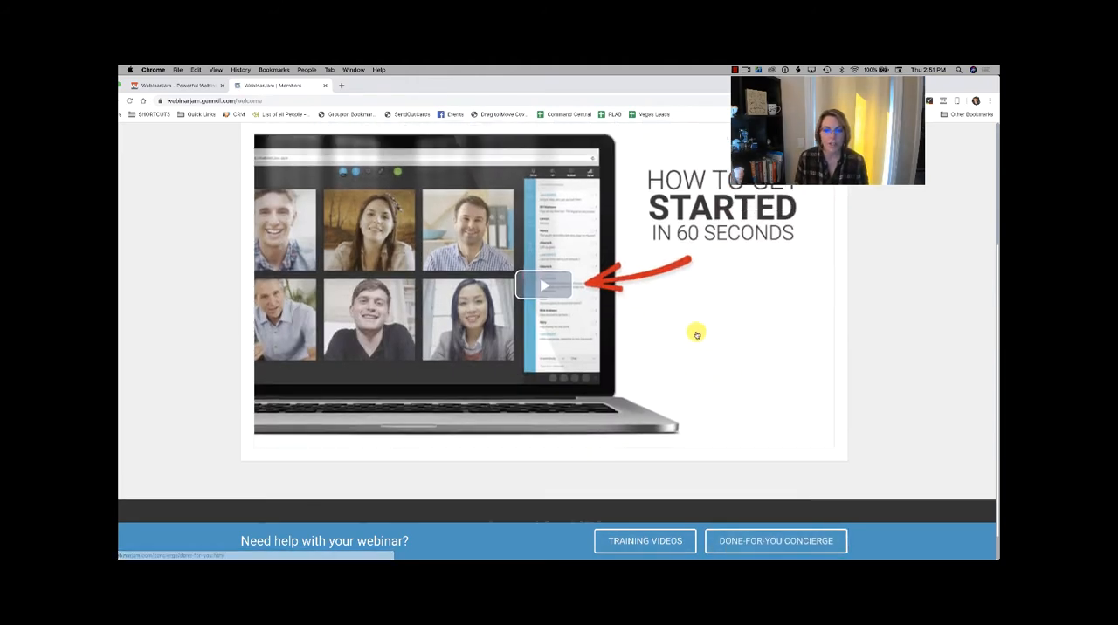
scroll(697, 335, "up", 4)
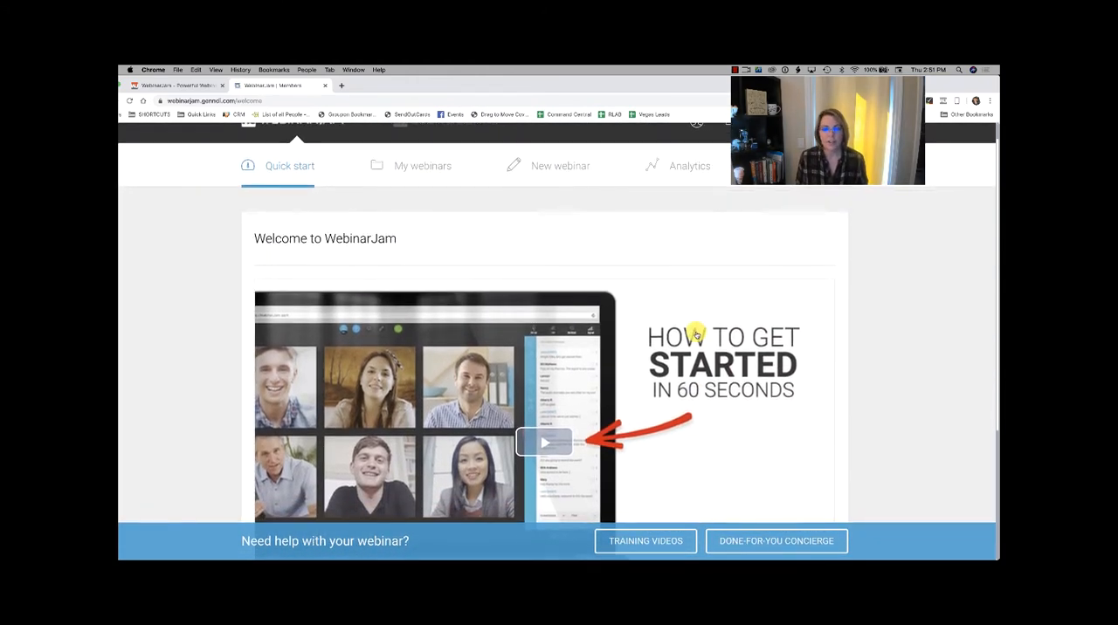
scroll(696, 335, "up", 1)
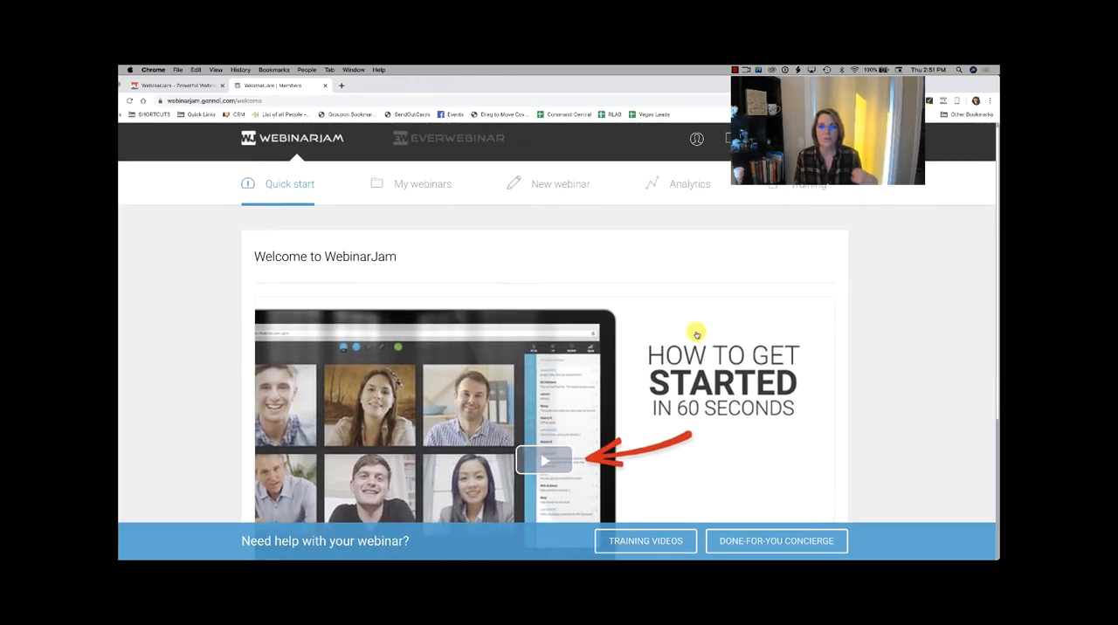
scroll(696, 335, "down", 1)
scroll(696, 334, "up", 1)
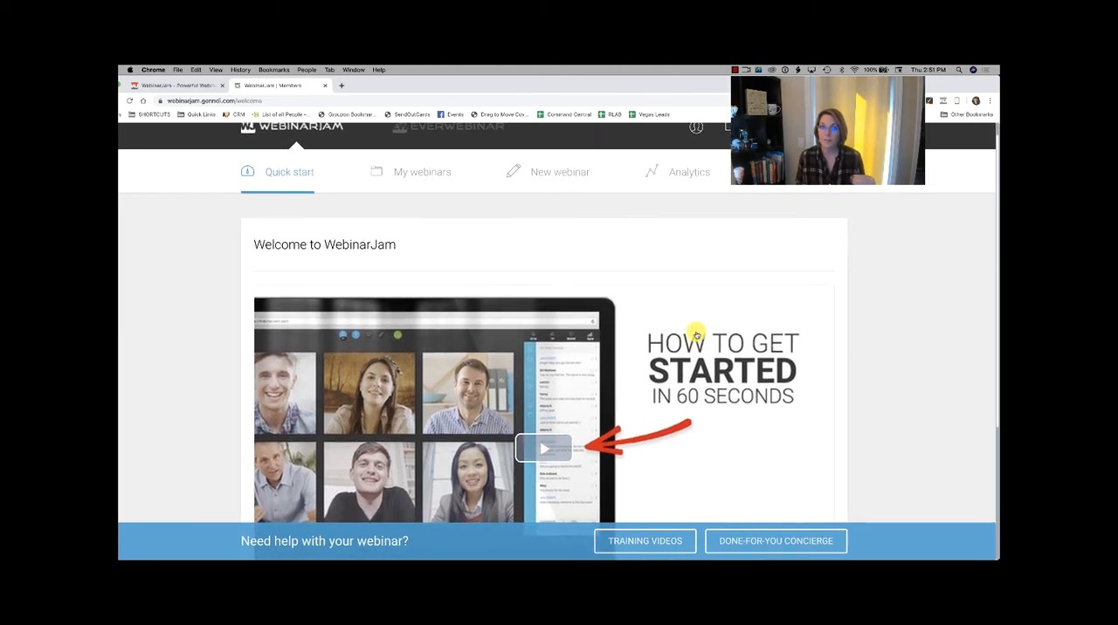
scroll(696, 334, "down", 1)
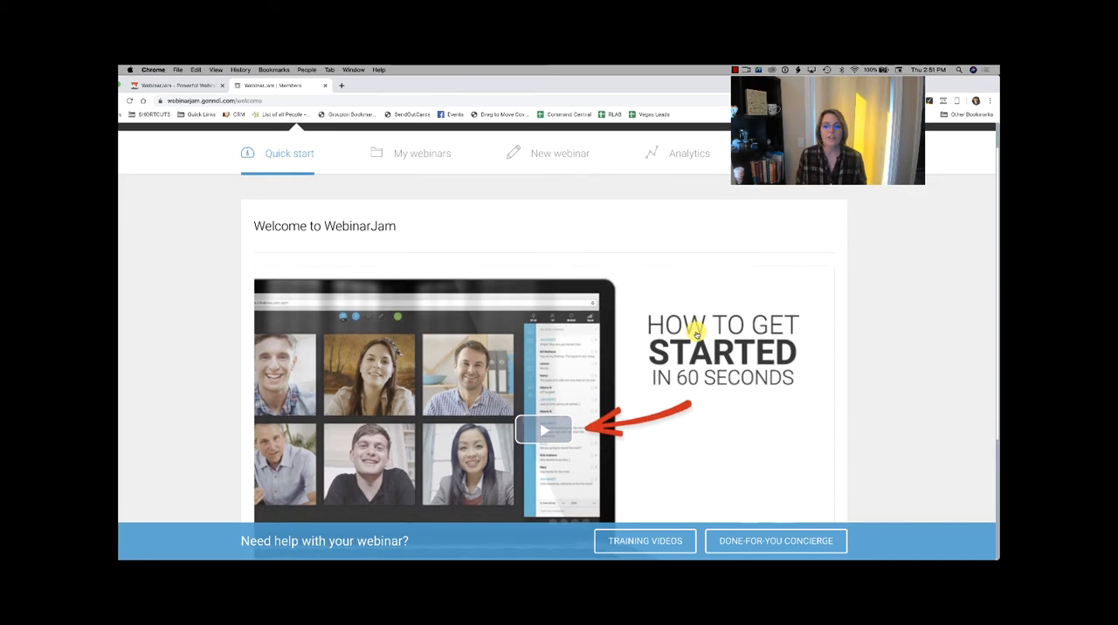
scroll(696, 334, "down", 2)
scroll(696, 335, "up", 3)
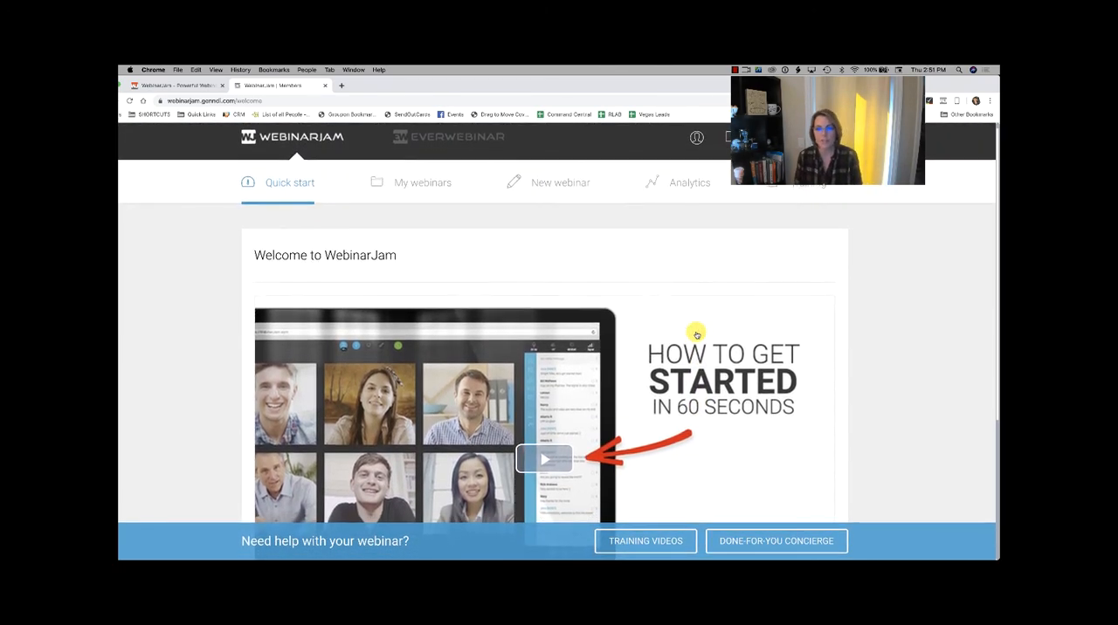
scroll(696, 334, "down", 1)
scroll(696, 334, "down", 4)
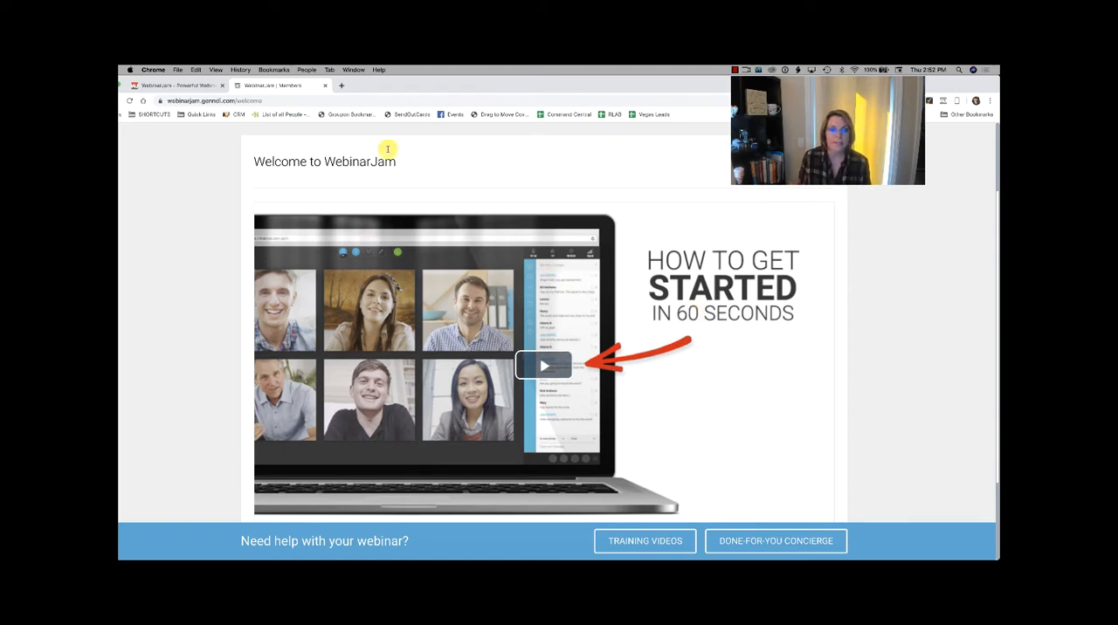
scroll(781, 275, "up", 2)
scroll(781, 275, "down", 1)
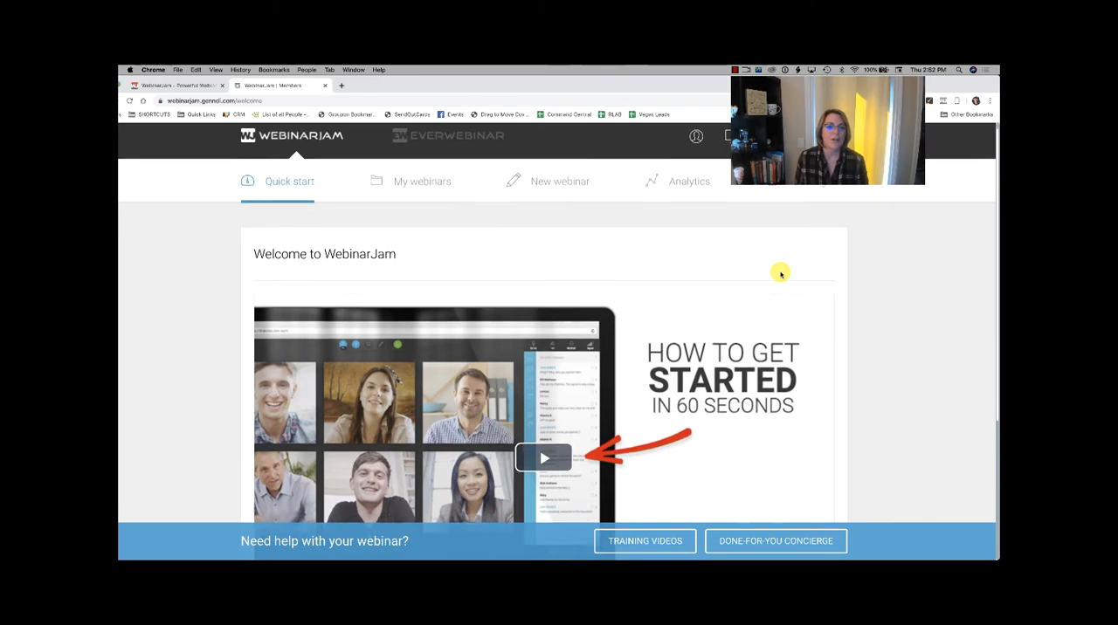
scroll(557, 230, "up", 1)
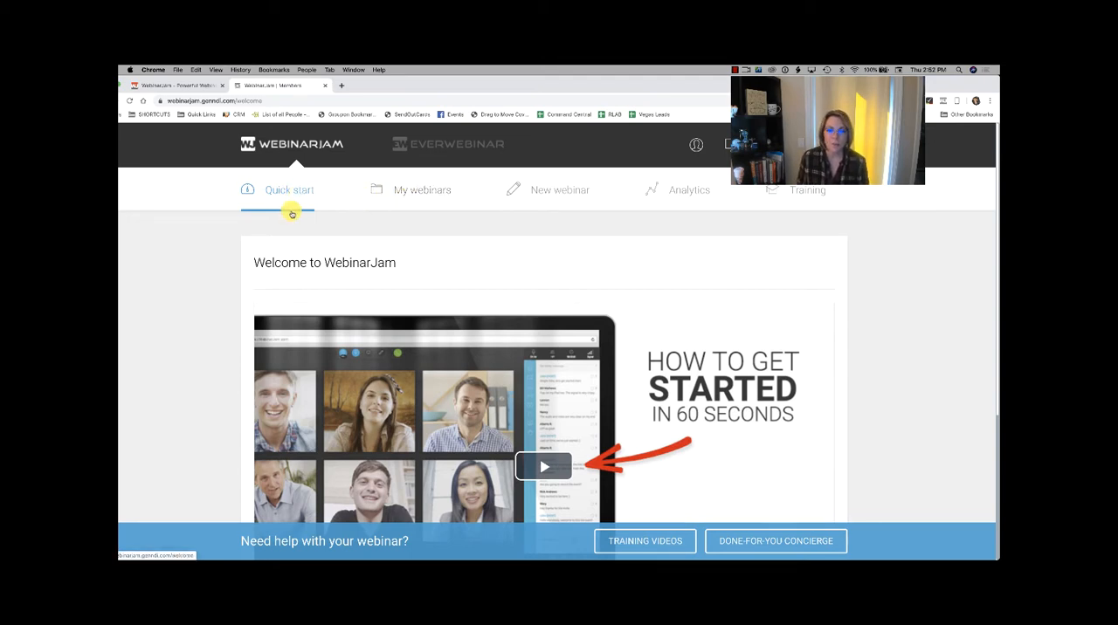
Step: Open the list of existing webinars and look through its entries
left_click(440, 191)
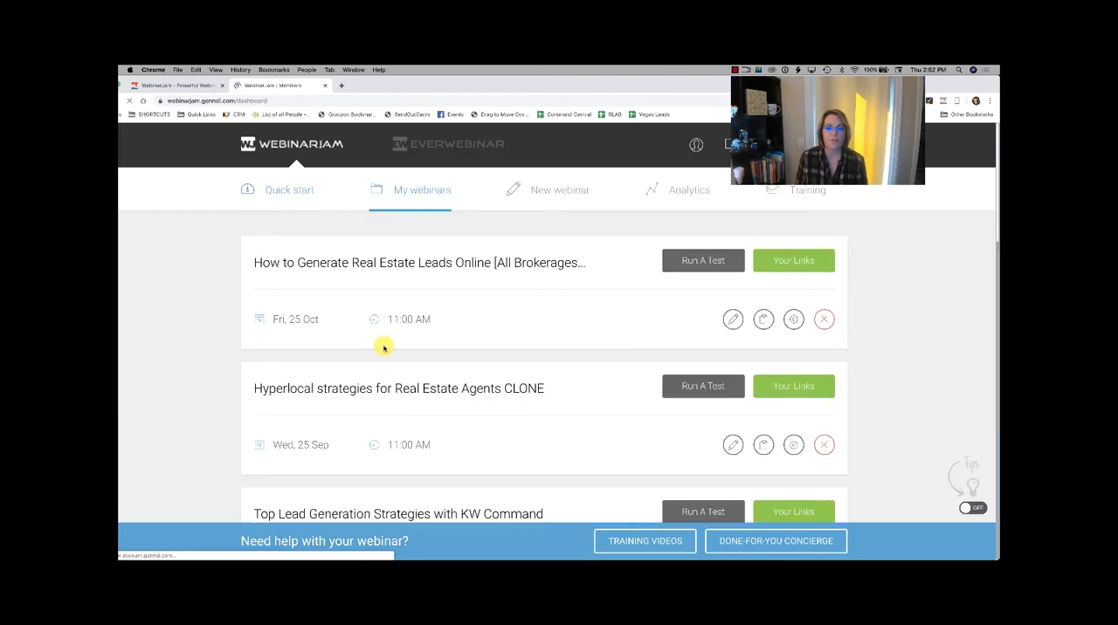
scroll(384, 348, "down", 15)
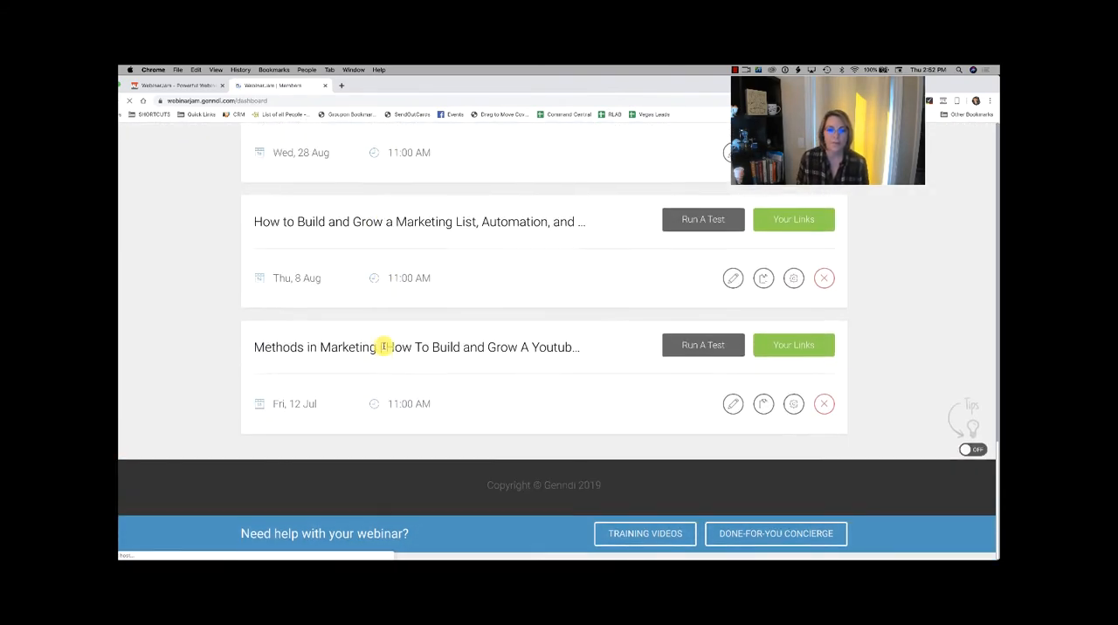
scroll(383, 348, "up", 15)
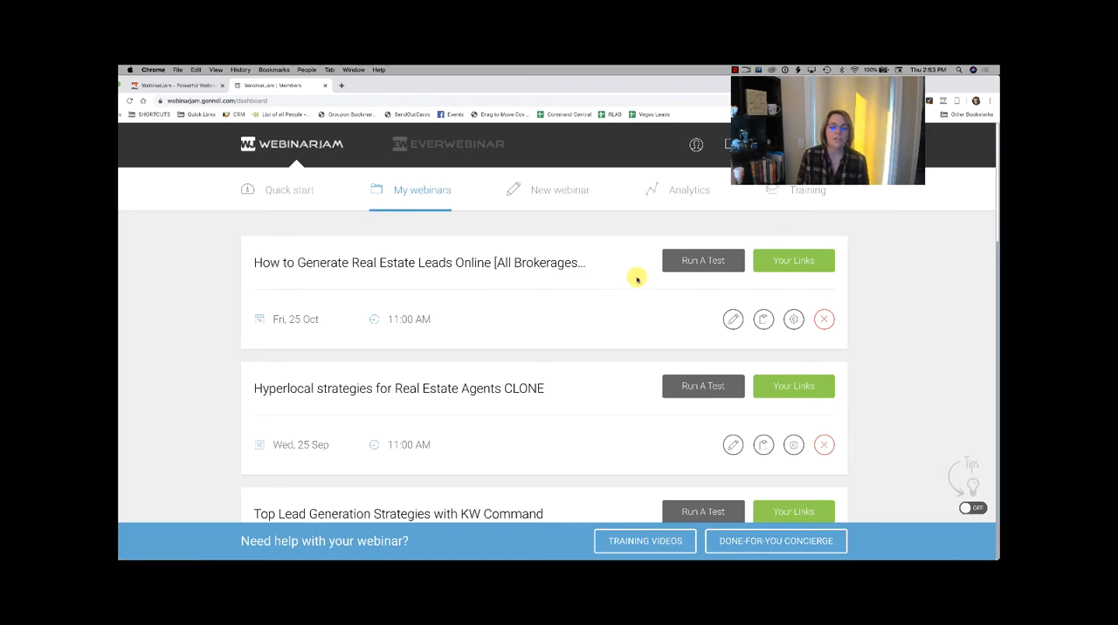
scroll(636, 279, "down", 1)
scroll(636, 278, "down", 1)
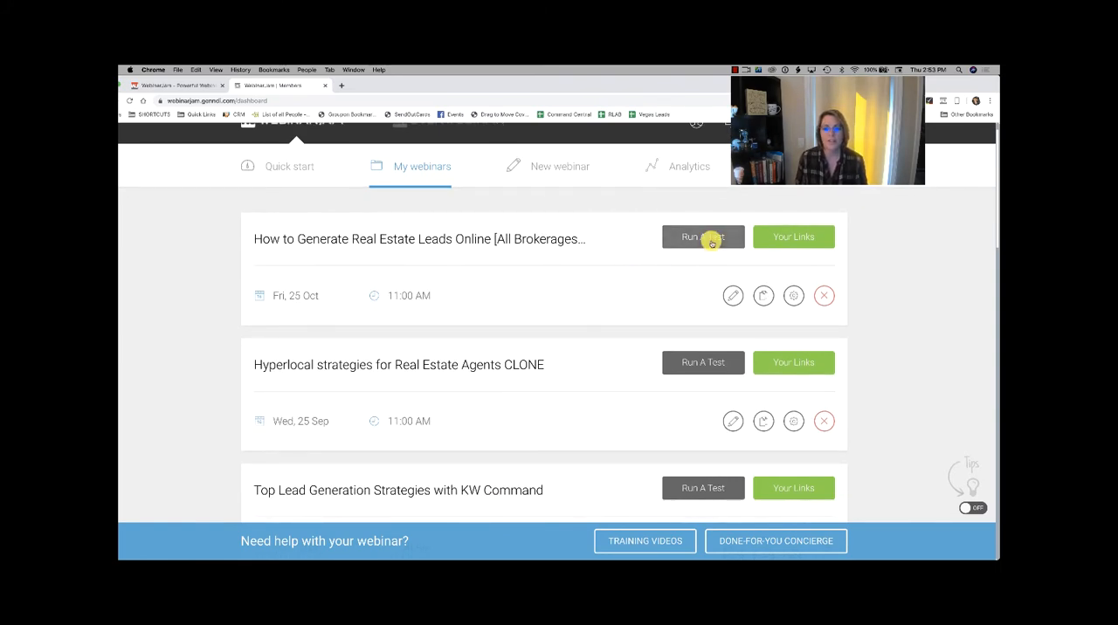
scroll(597, 256, "up", 2)
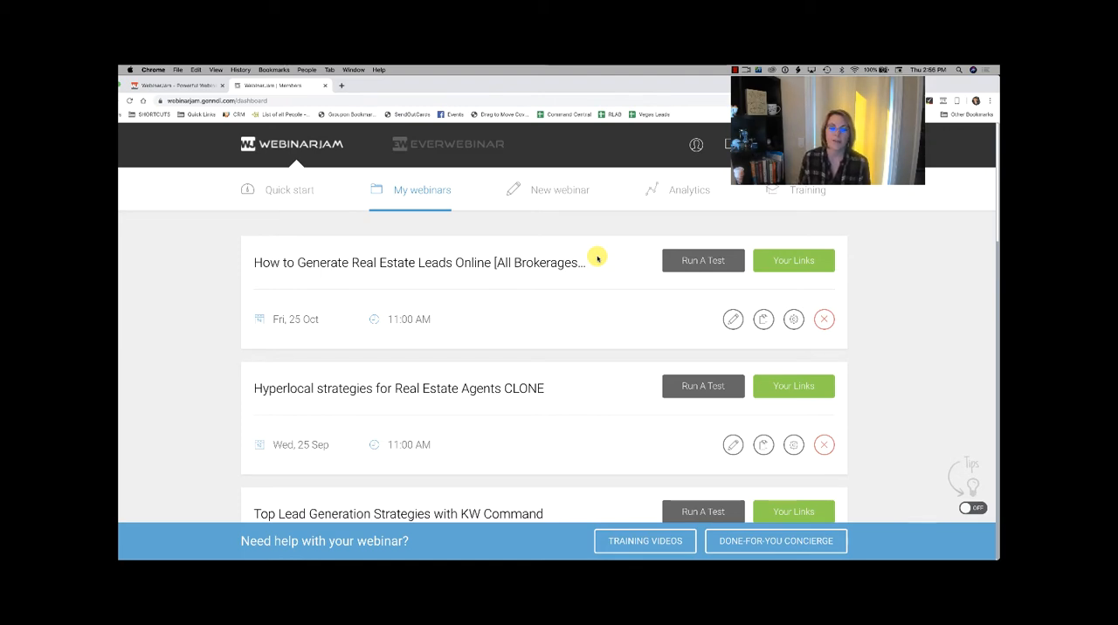
Step: Run a test of the "How to Generate Real Estate Leads Online" webinar and show the presenter's login links
scroll(598, 257, "down", 1)
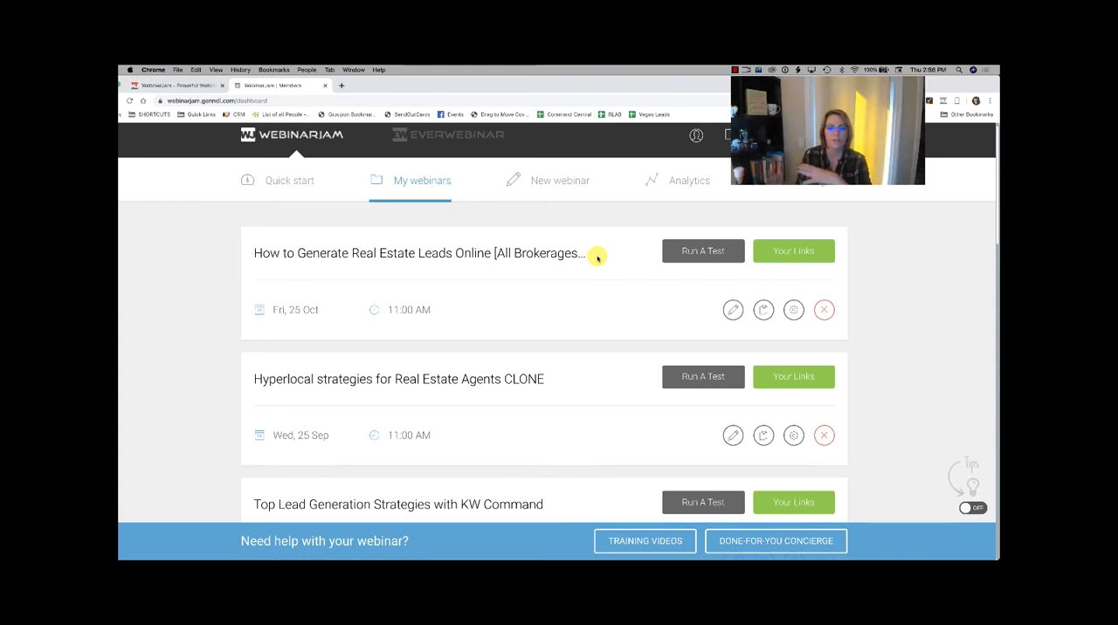
scroll(598, 259, "down", 1)
scroll(597, 259, "up", 1)
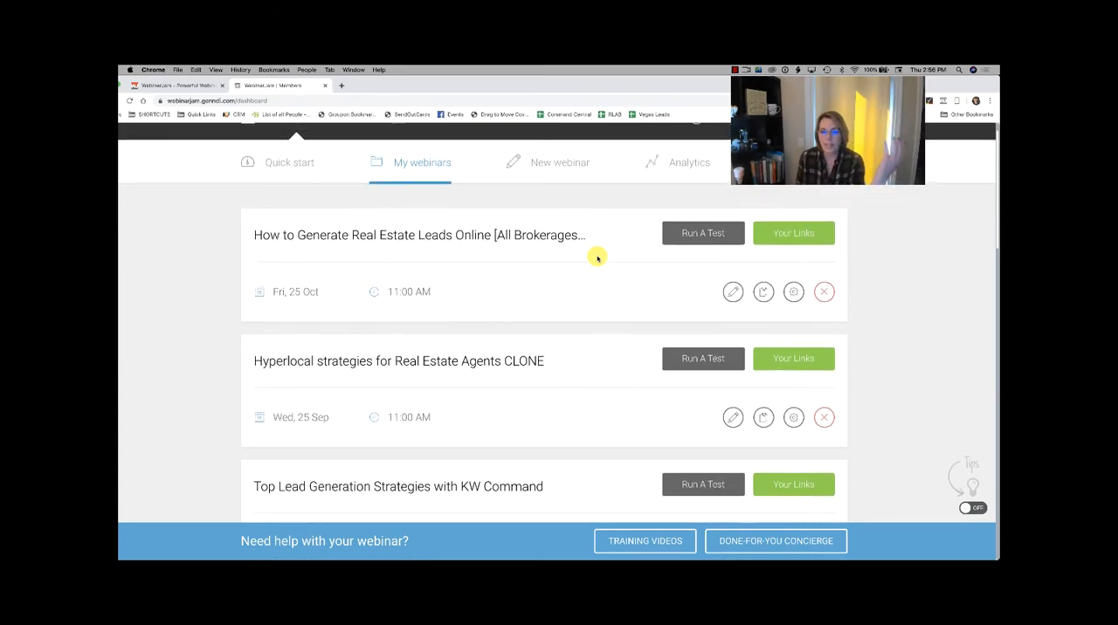
scroll(598, 258, "up", 1)
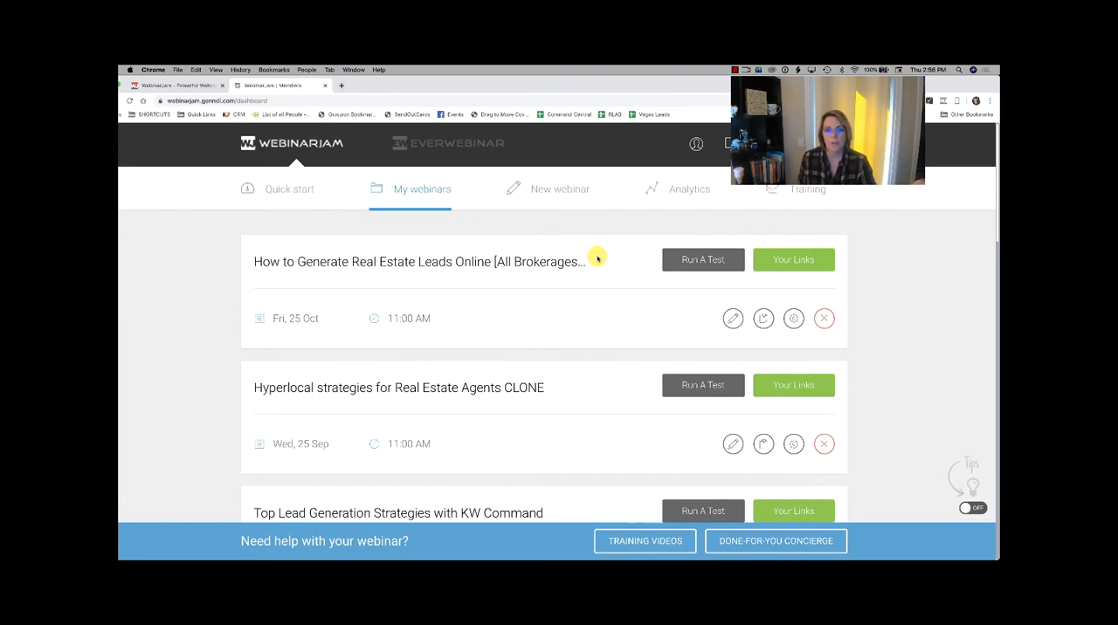
left_click(699, 266)
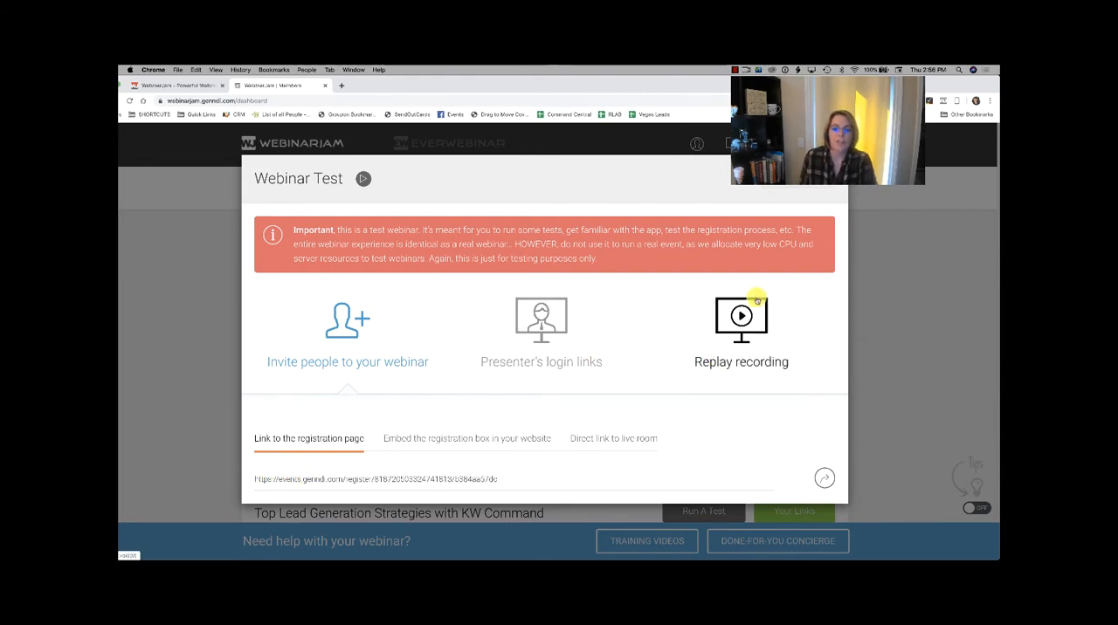
left_click(555, 364)
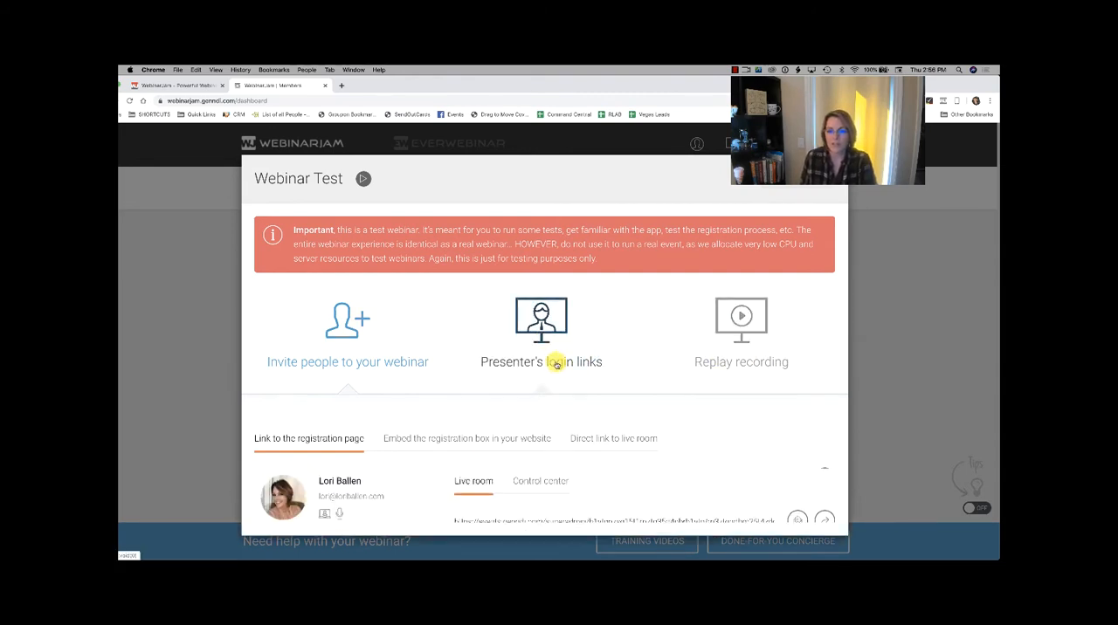
scroll(555, 363, "down", 1)
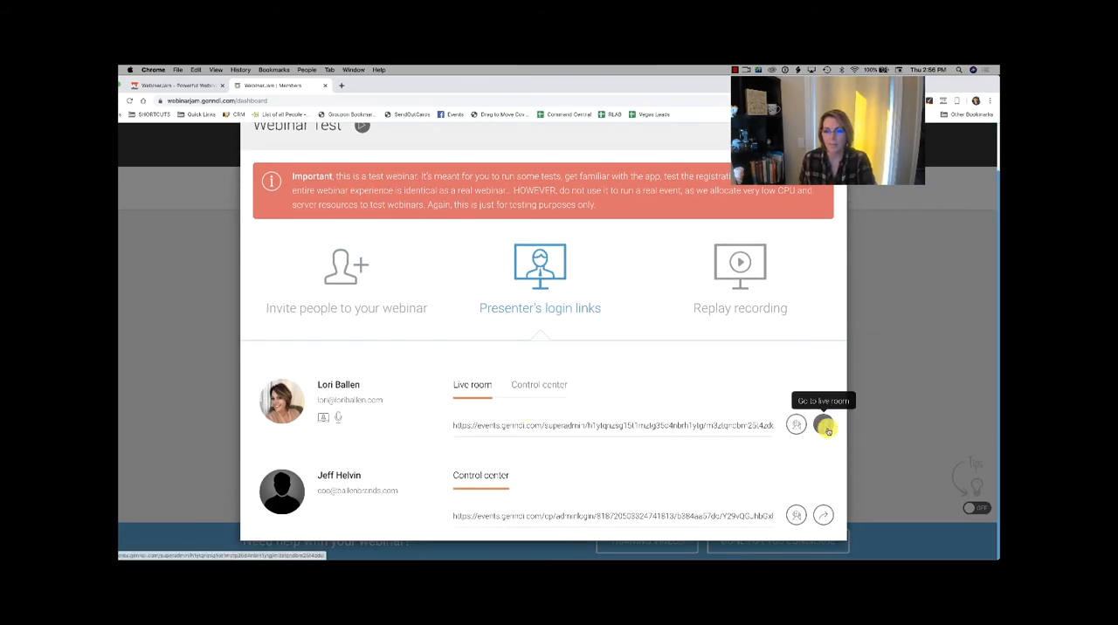
Step: Try to enter the test webinar's live room through the first presenter's link, closing the page it opens
scroll(524, 394, "up", 1)
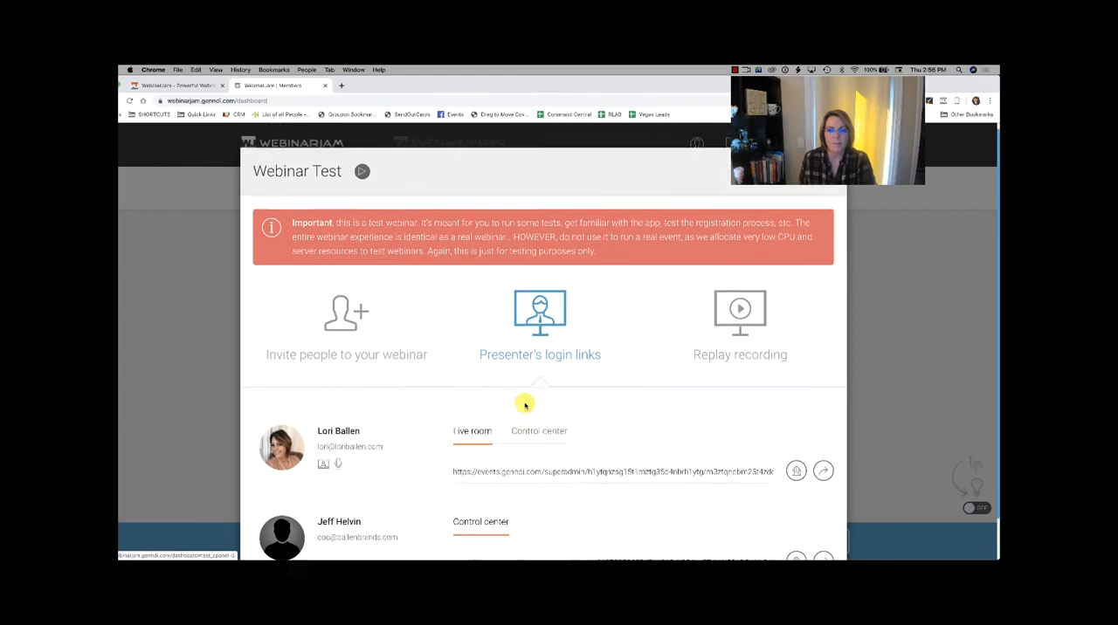
scroll(524, 405, "down", 1)
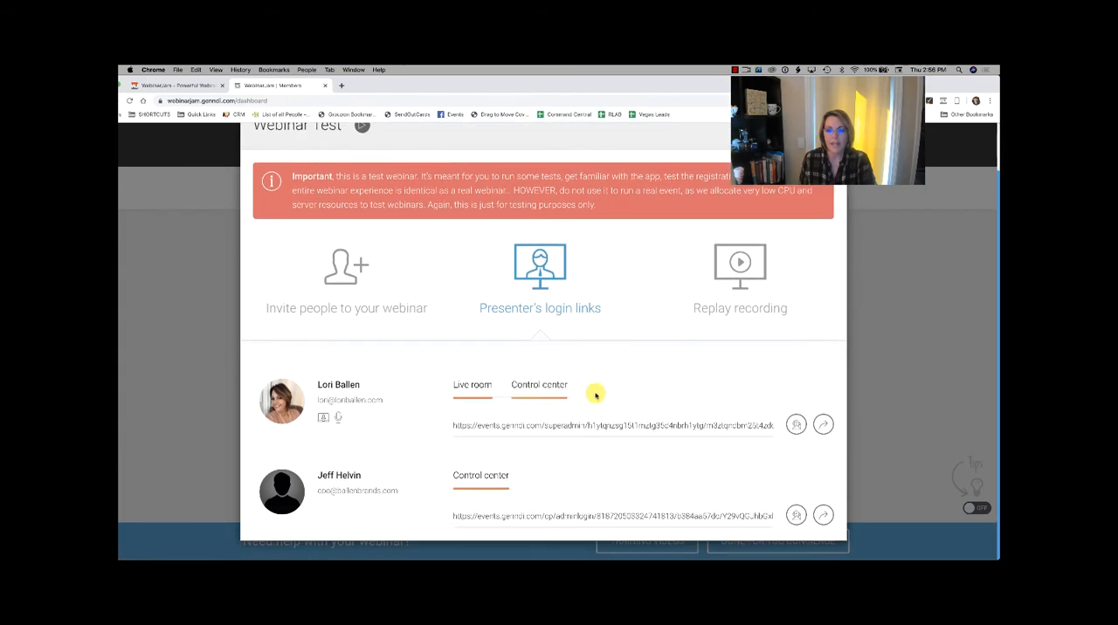
left_click(822, 425)
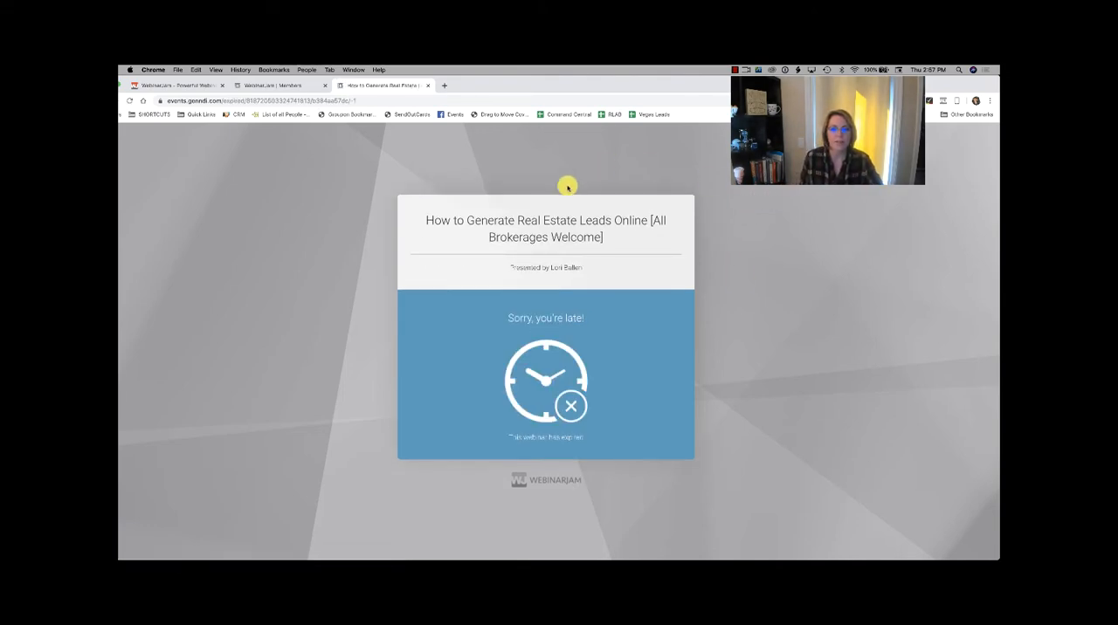
left_click(427, 84)
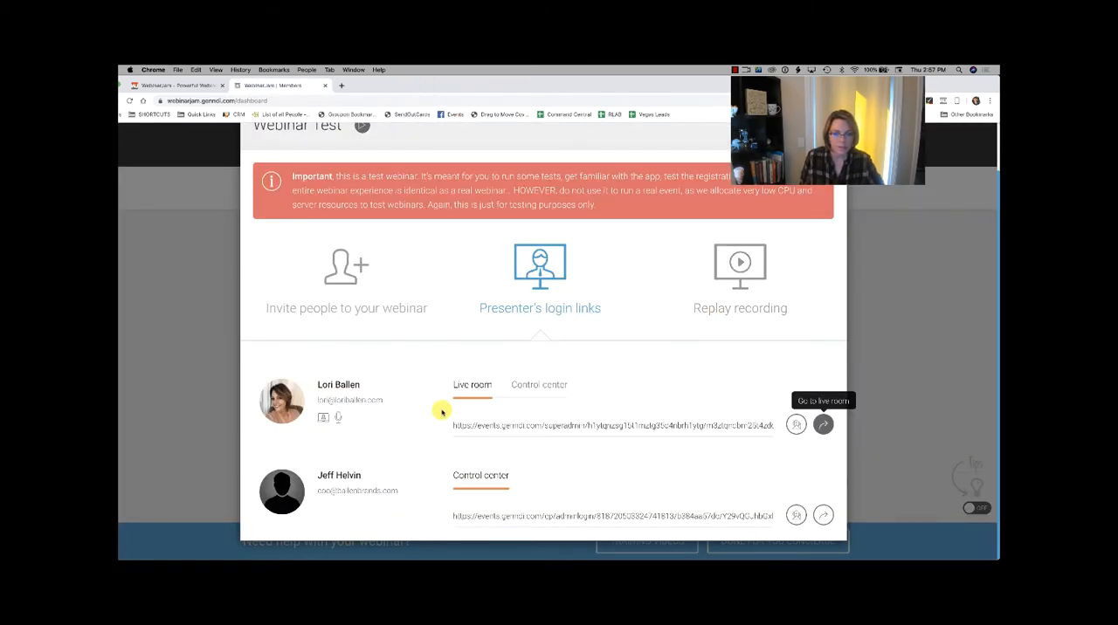
left_click(823, 426)
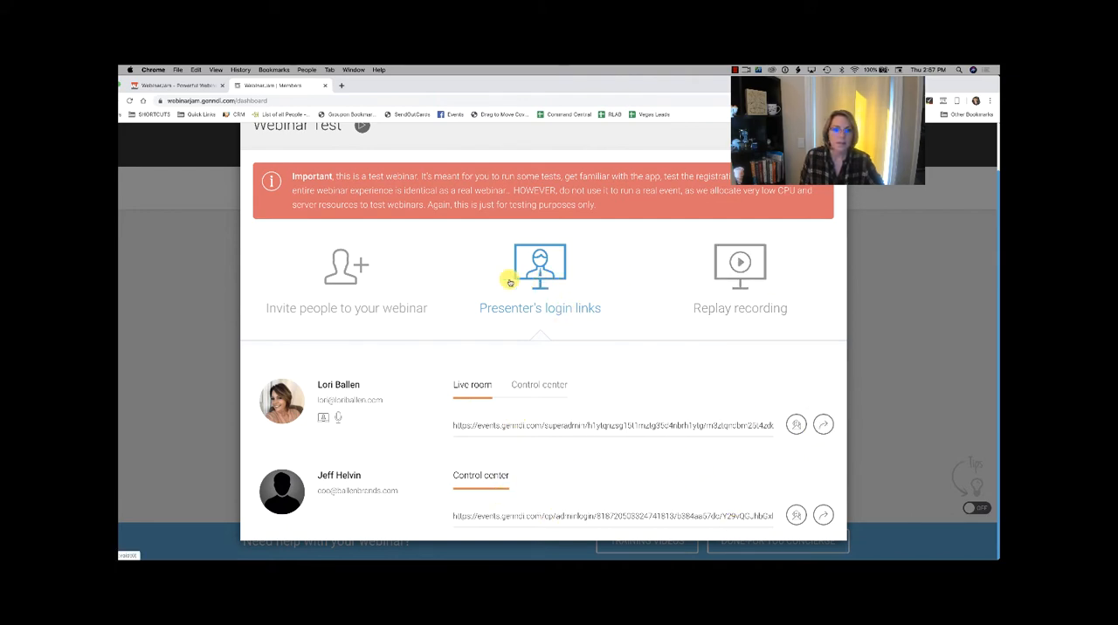
Step: Play the help video for the webinar test, then close both the video and the test window
scroll(427, 165, "up", 2)
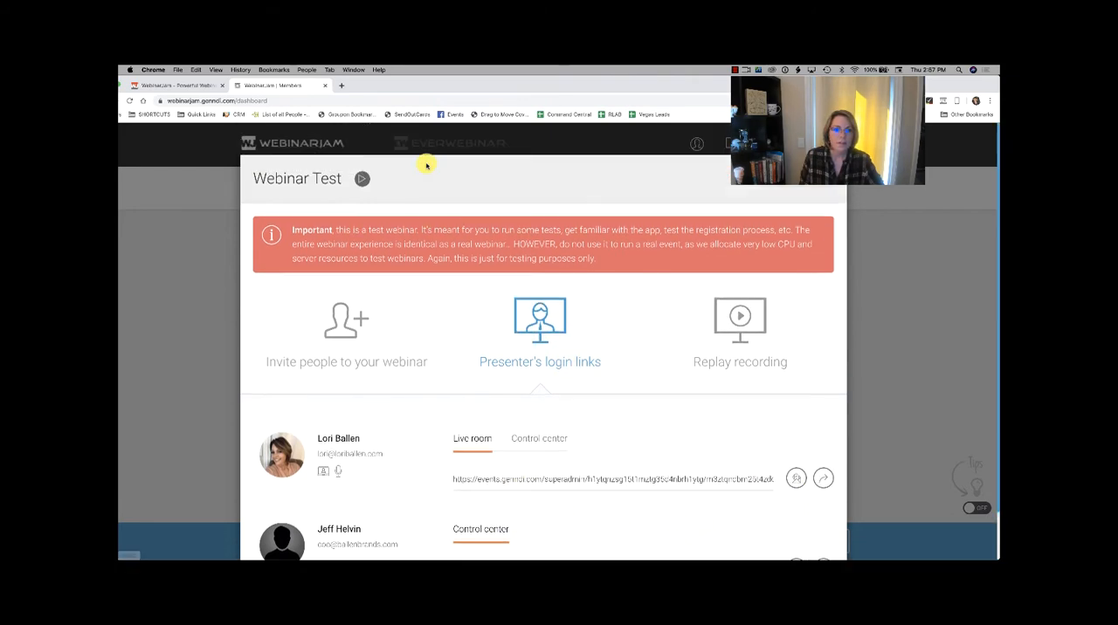
left_click(361, 178)
left_click(727, 139)
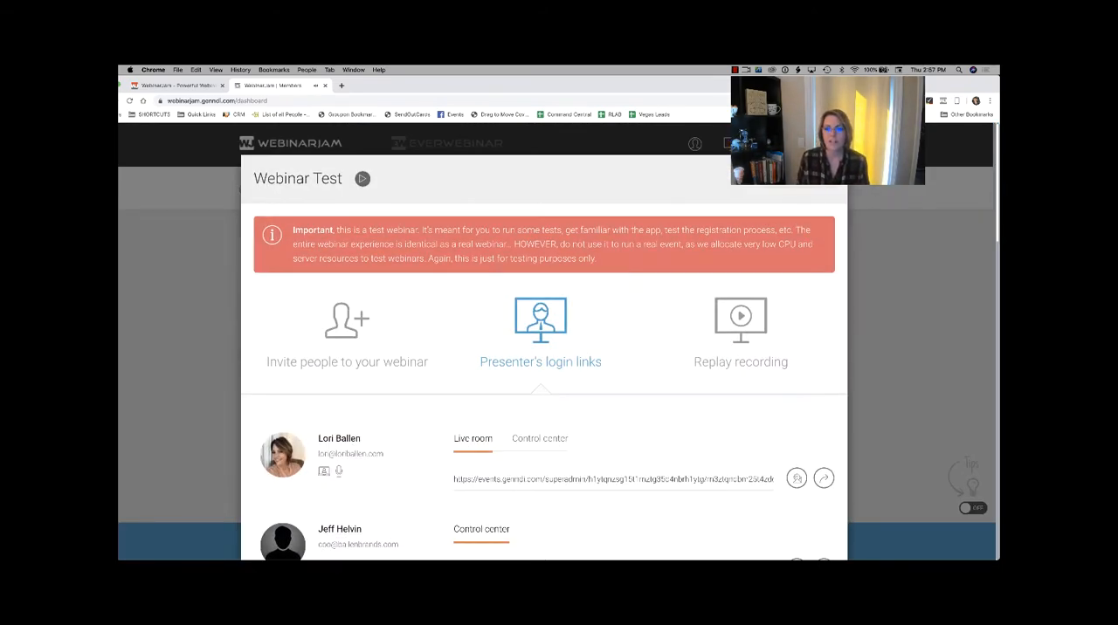
left_click(808, 178)
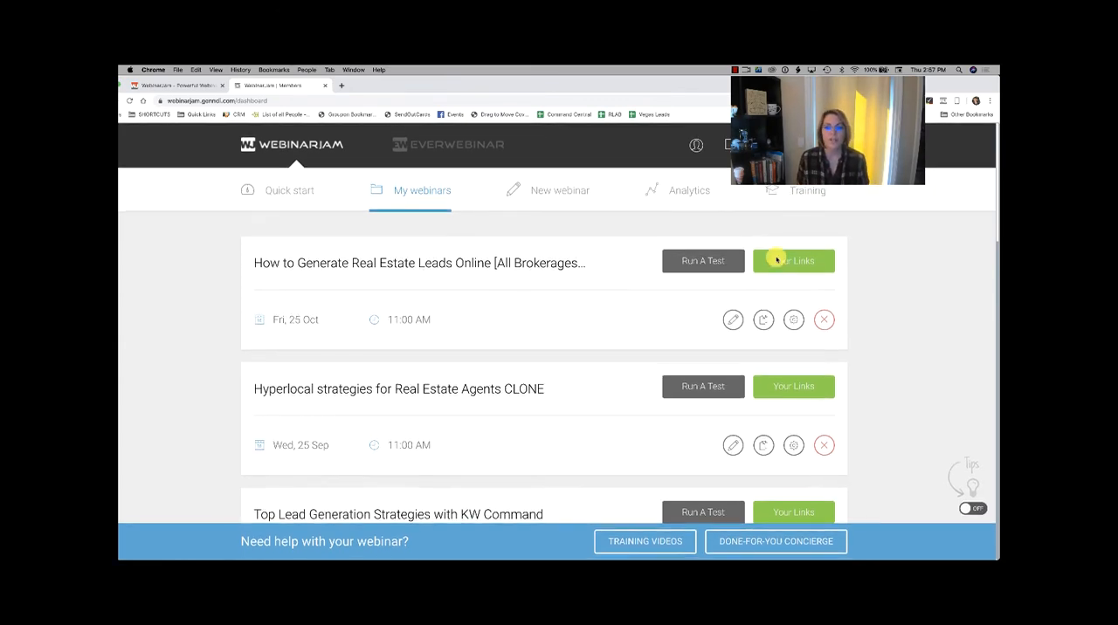
Step: Clone the "How to Generate Real Estate Leads Online" webinar and open the copy's basic configuration for editing
left_click(765, 319)
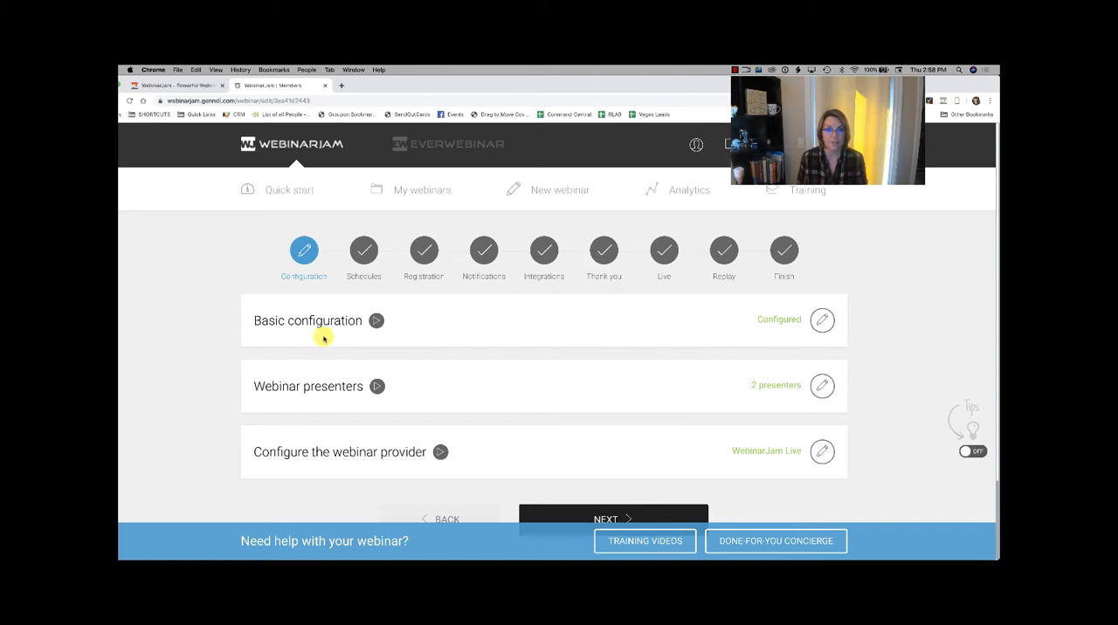
left_click(821, 319)
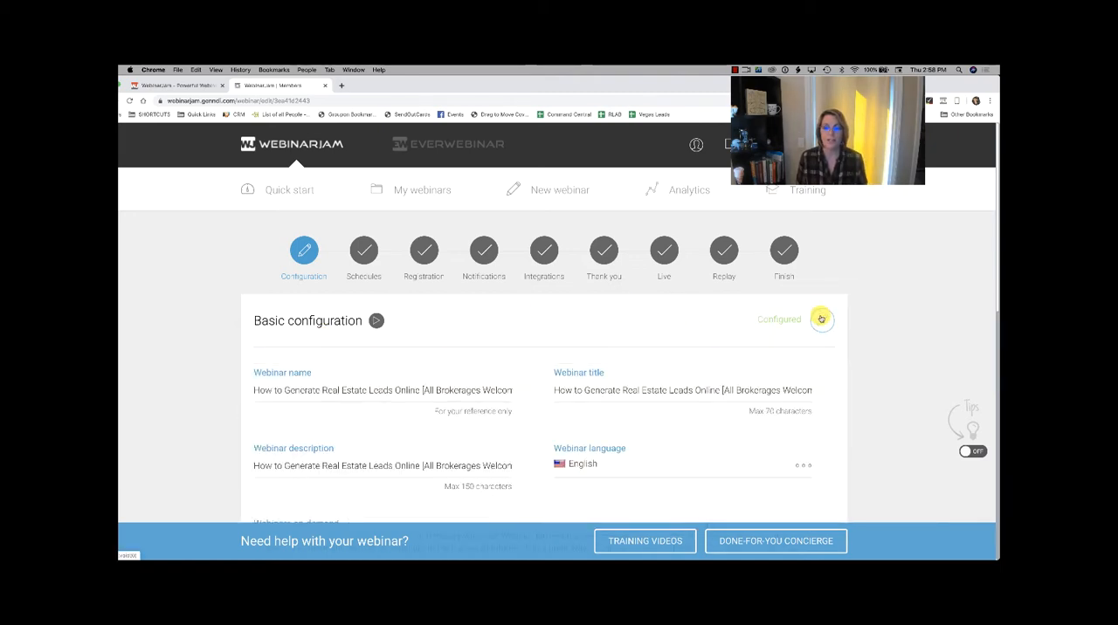
scroll(589, 269, "down", 2)
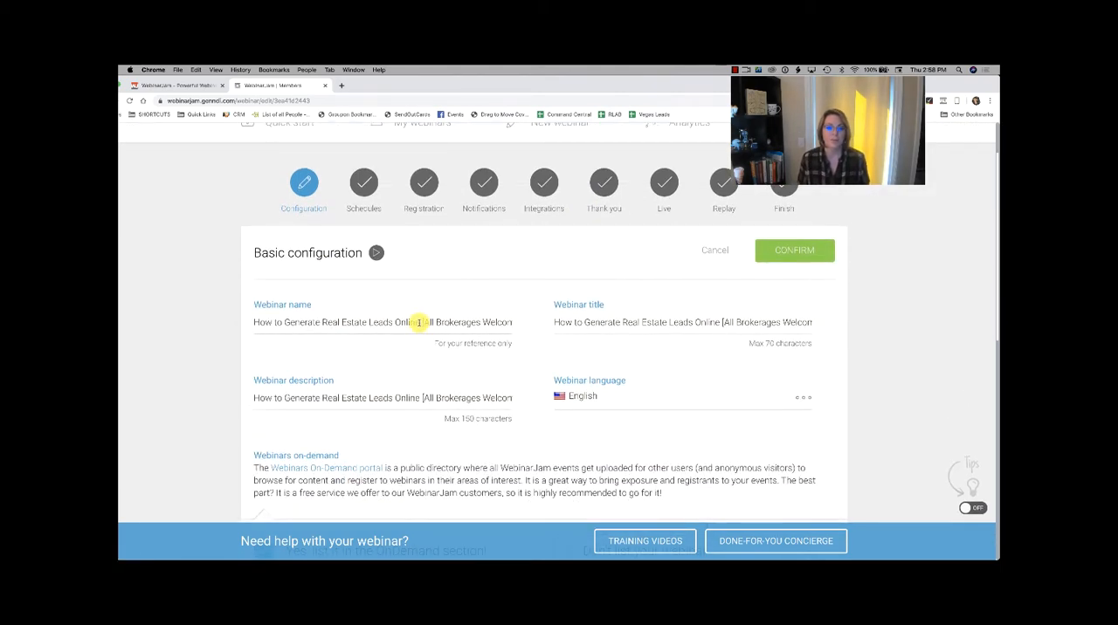
Step: Set both the webinar name and the webinar title to "Test for Youtube Video"
left_click(420, 322)
key("super+a")
type("Te")
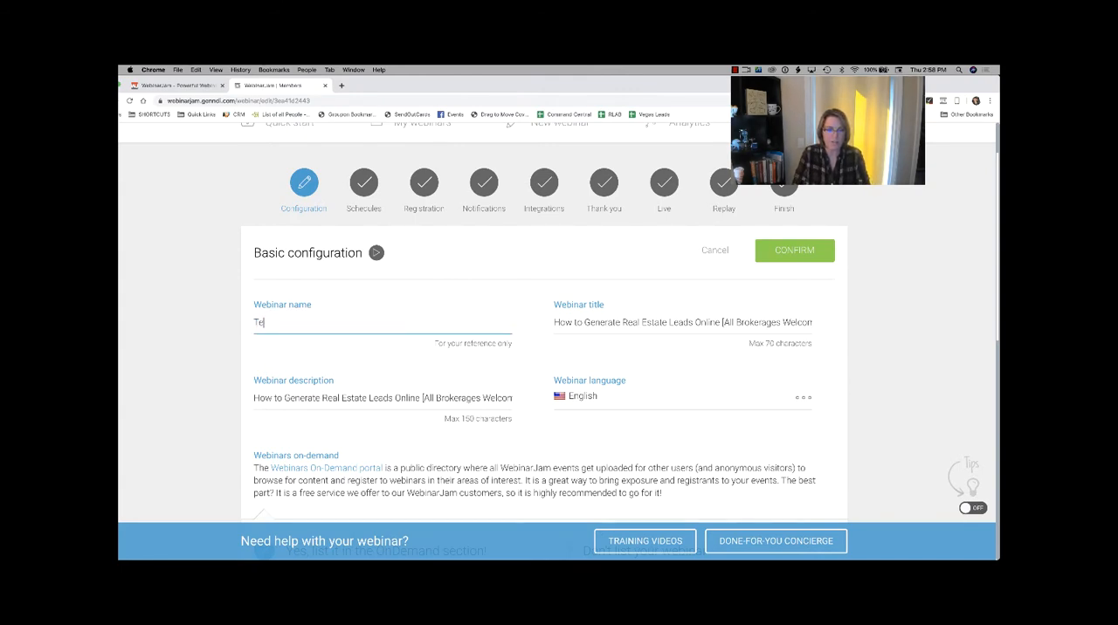
type("st ")
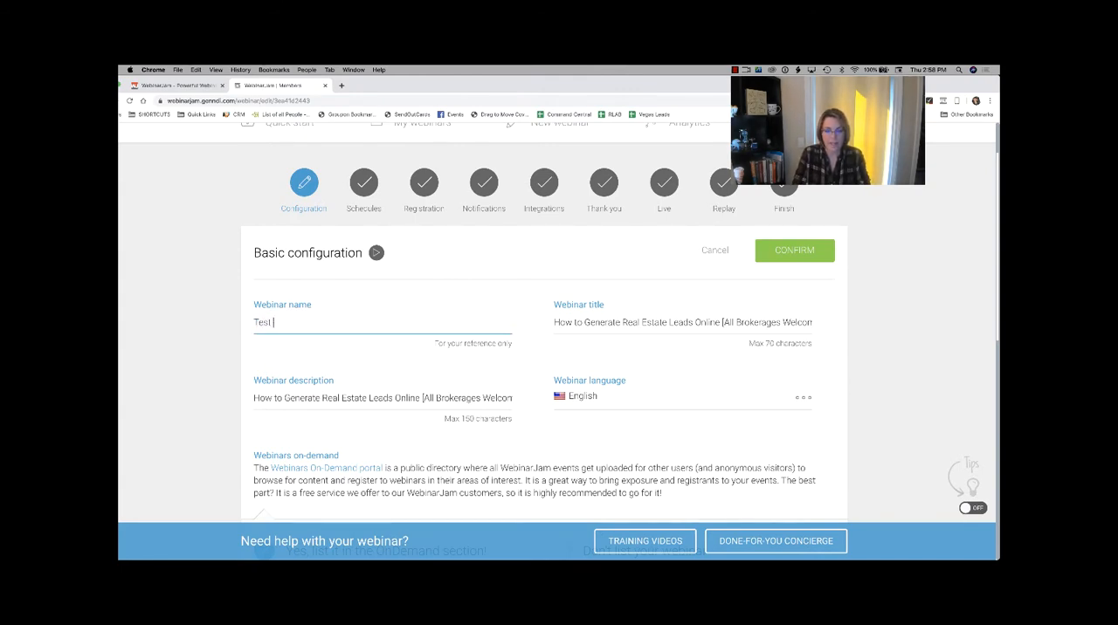
type("for Youtube Video")
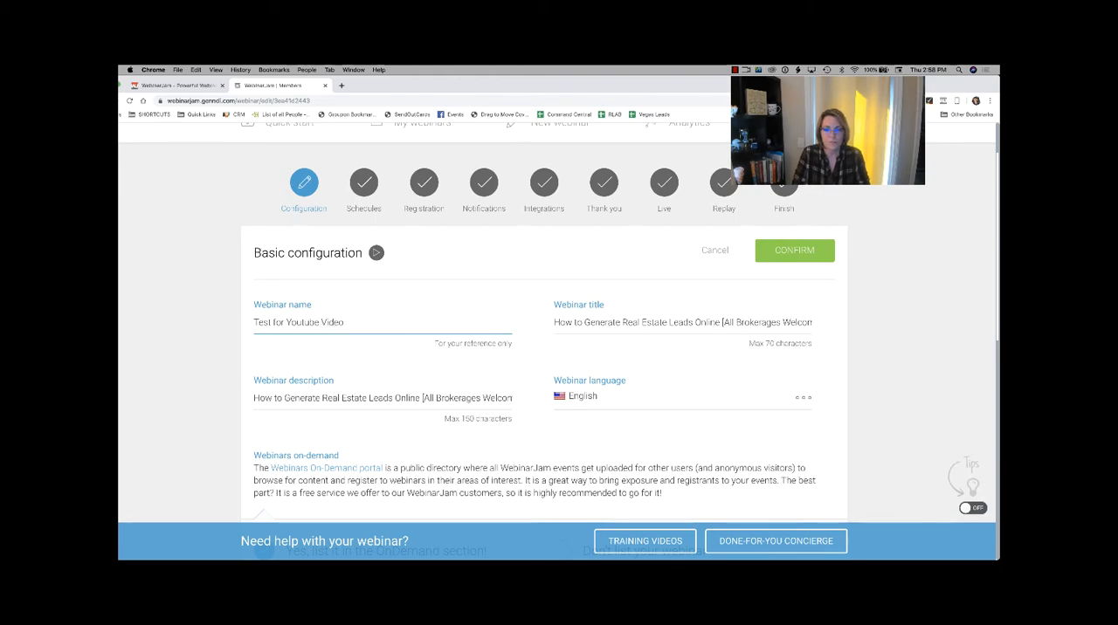
key("Tab")
type("Tes")
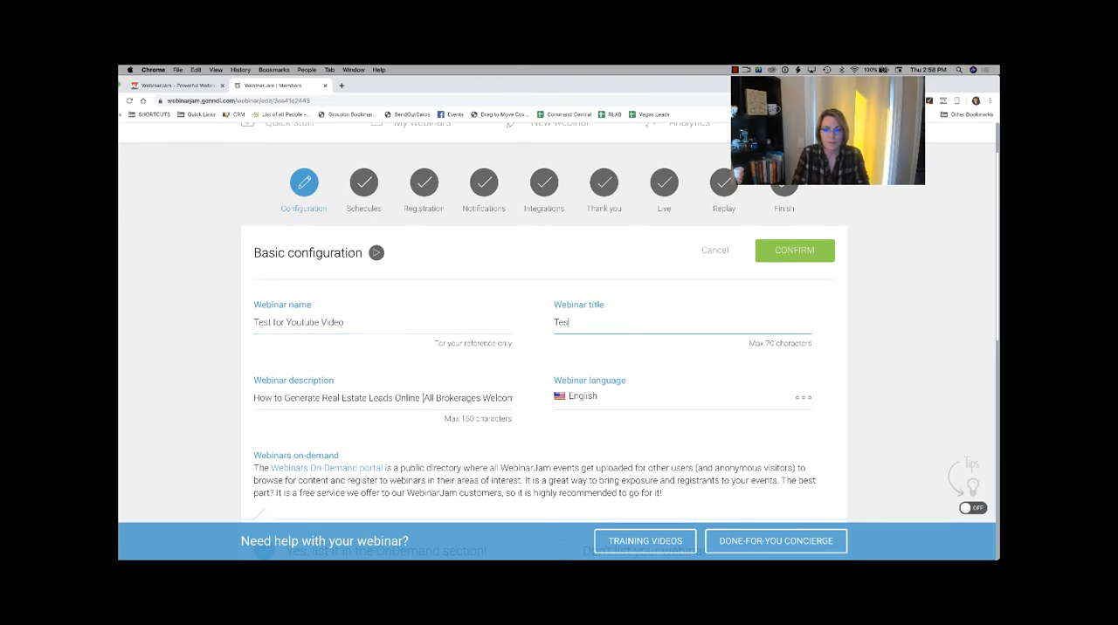
type("t for Youtube")
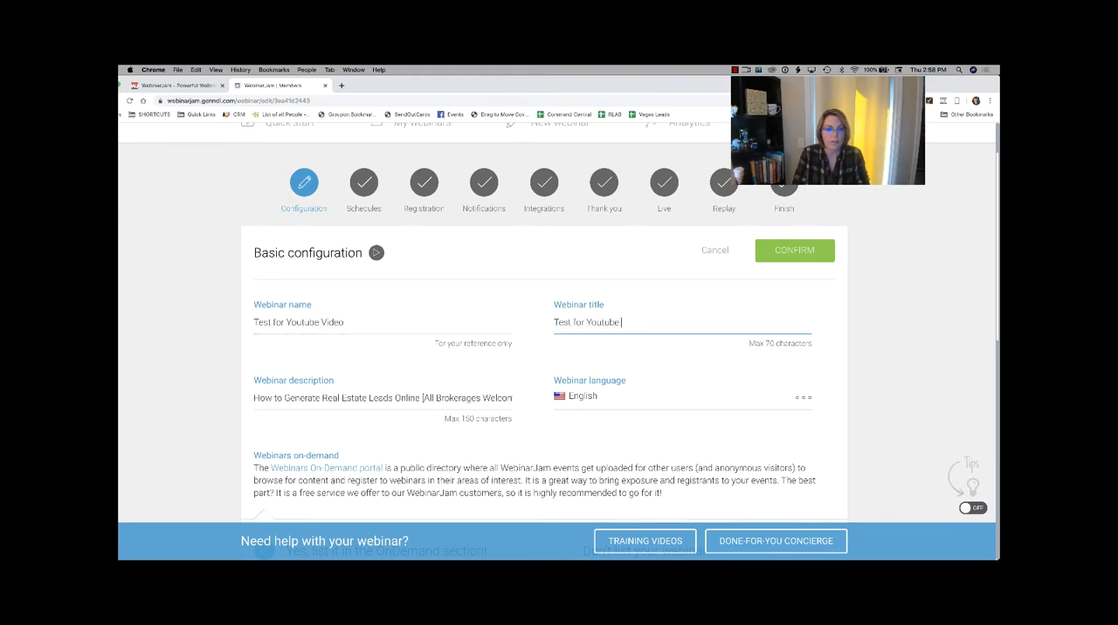
type(" Video")
Step: Set the webinar description to "Test" and confirm the basic configuration
key("Tab")
type("Tes")
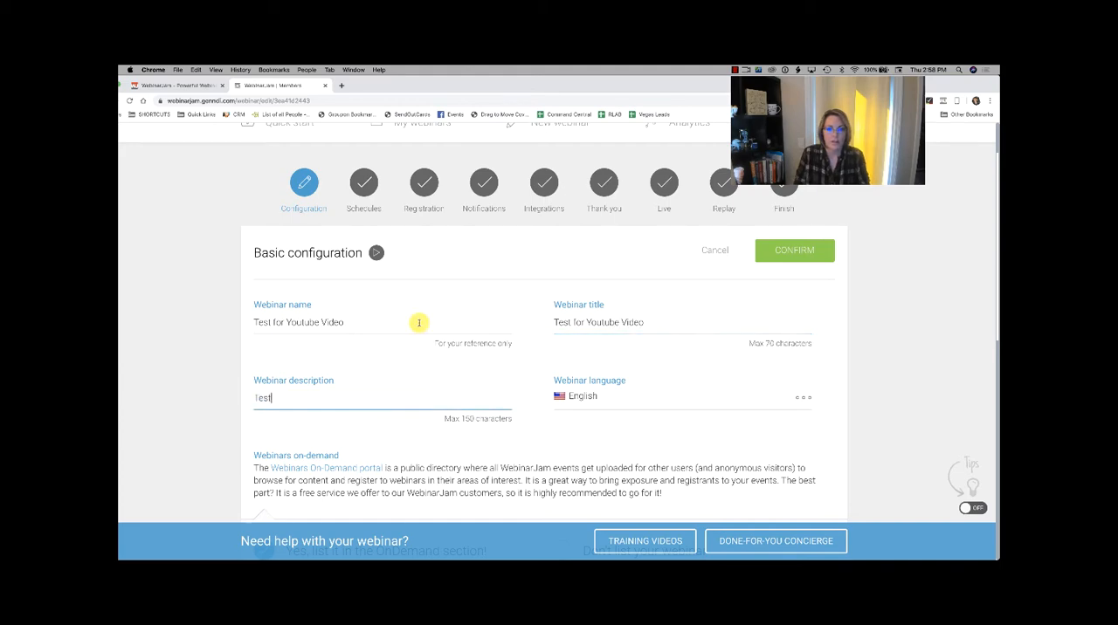
type("t")
scroll(529, 351, "down", 3)
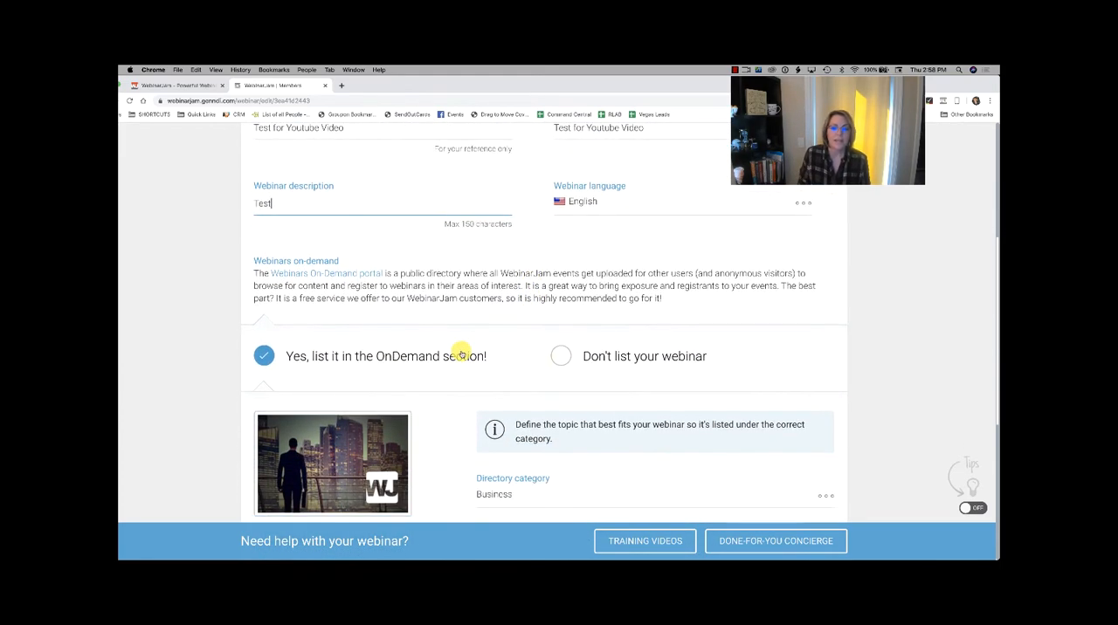
scroll(457, 351, "down", 1)
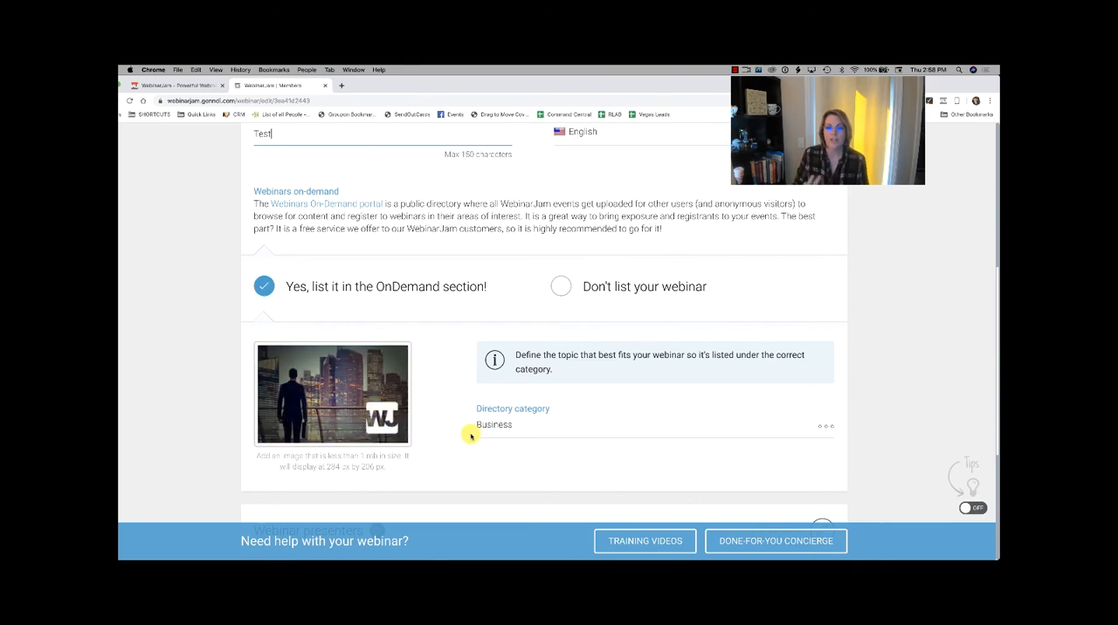
scroll(467, 432, "up", 5)
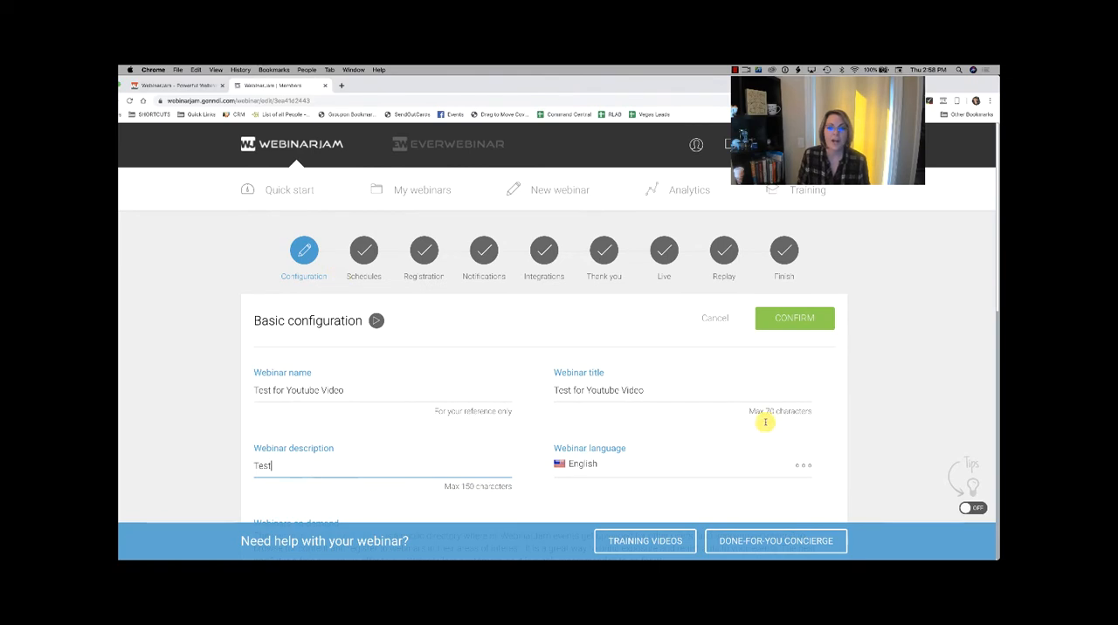
left_click(795, 320)
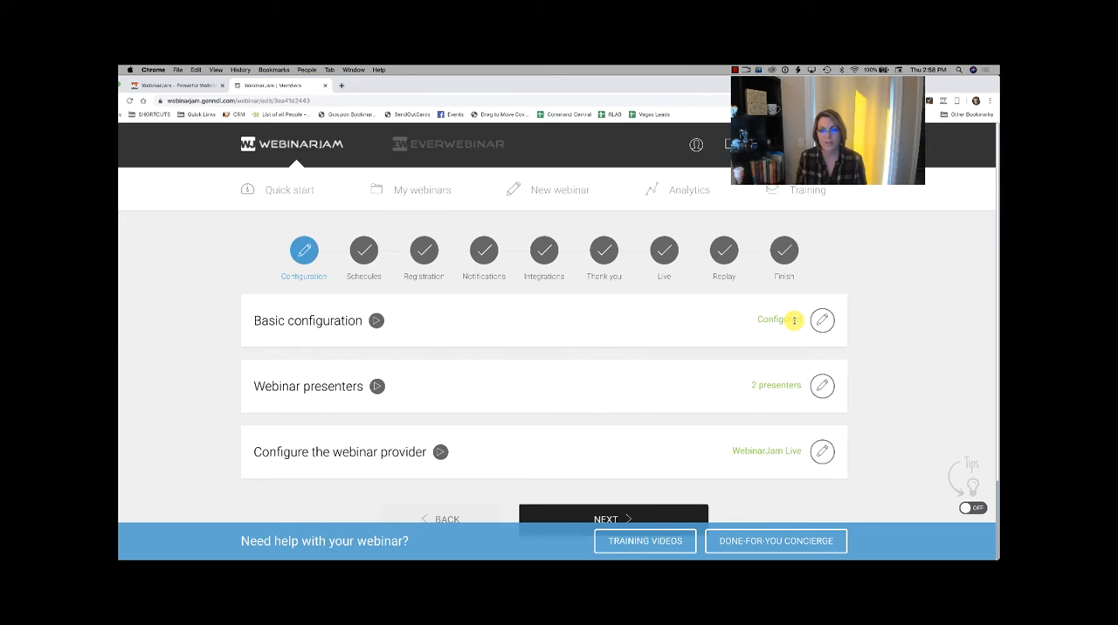
Step: Set the webinar schedule to "Right now", confirm it and continue to the registration stage
left_click(363, 250)
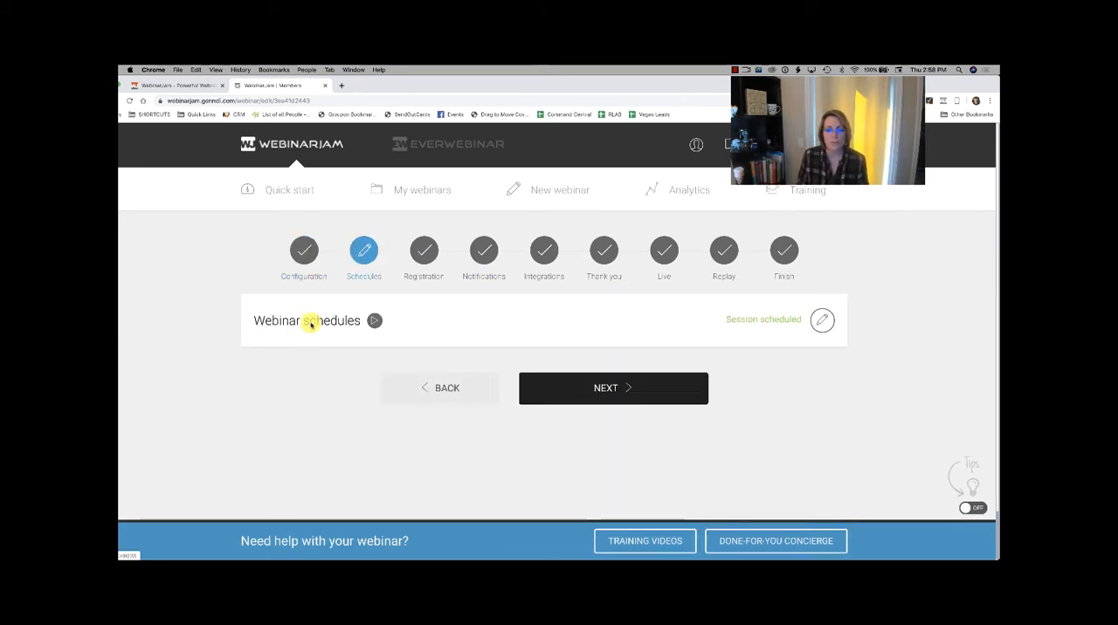
left_click(821, 319)
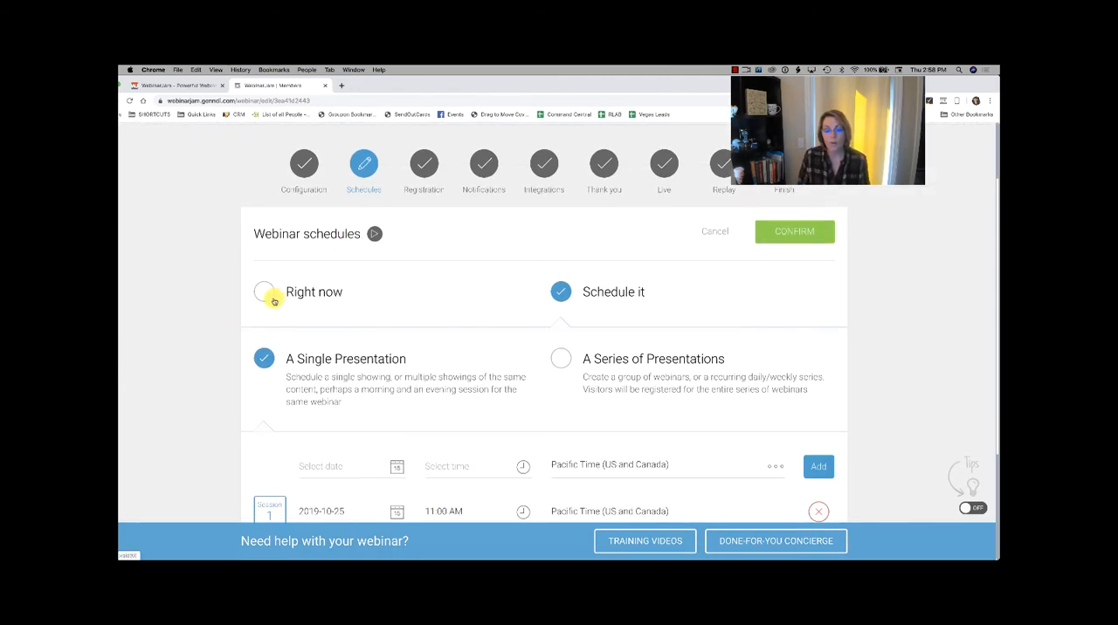
scroll(558, 289, "down", 1)
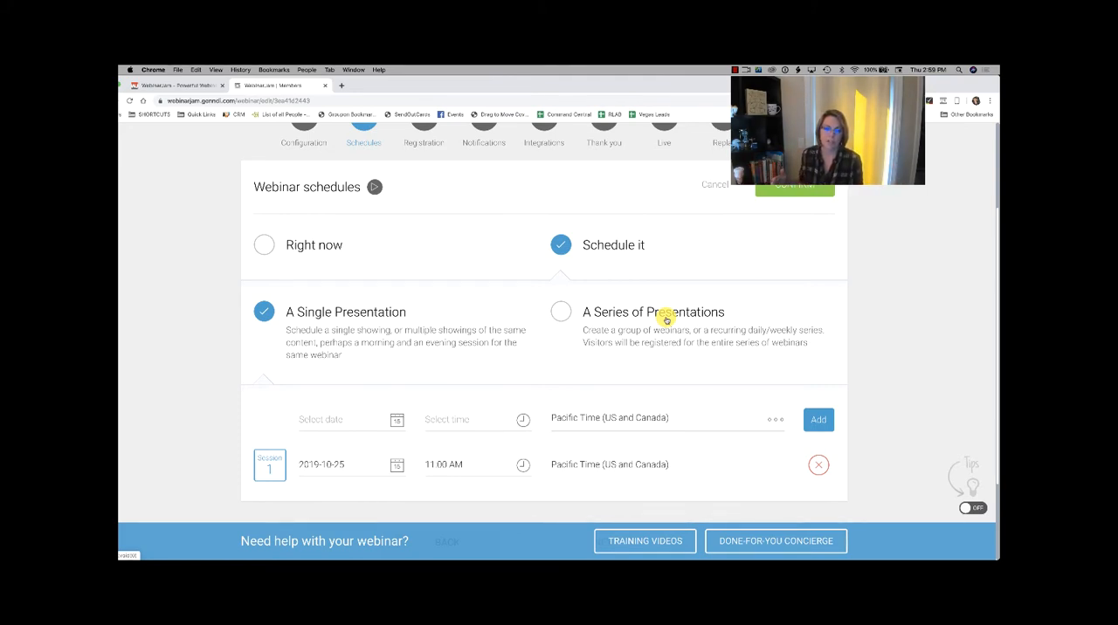
left_click(339, 424)
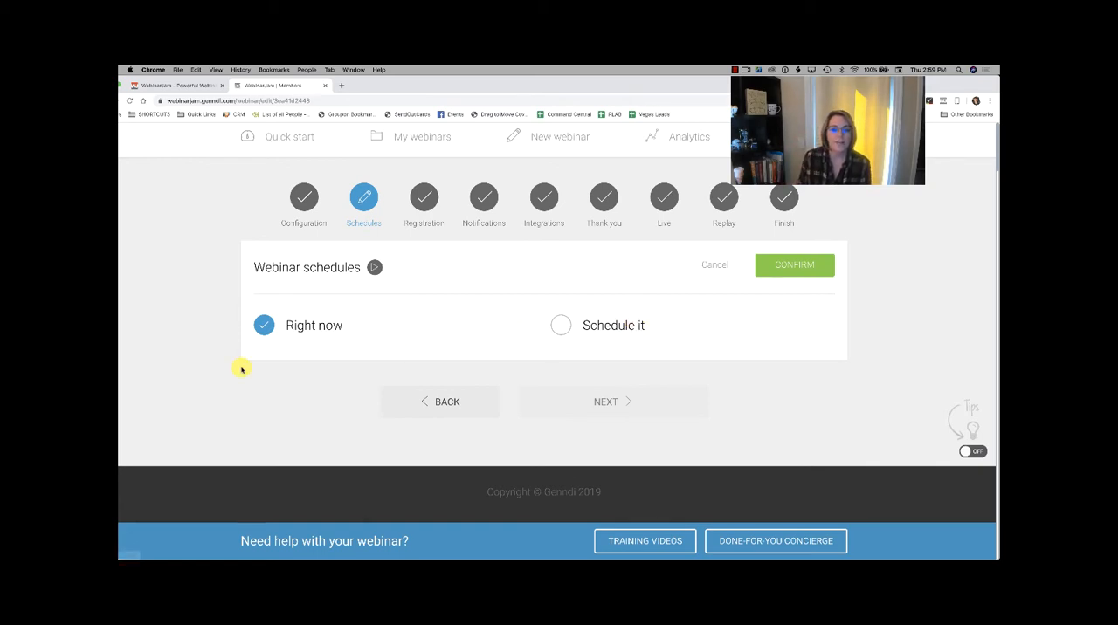
left_click(780, 268)
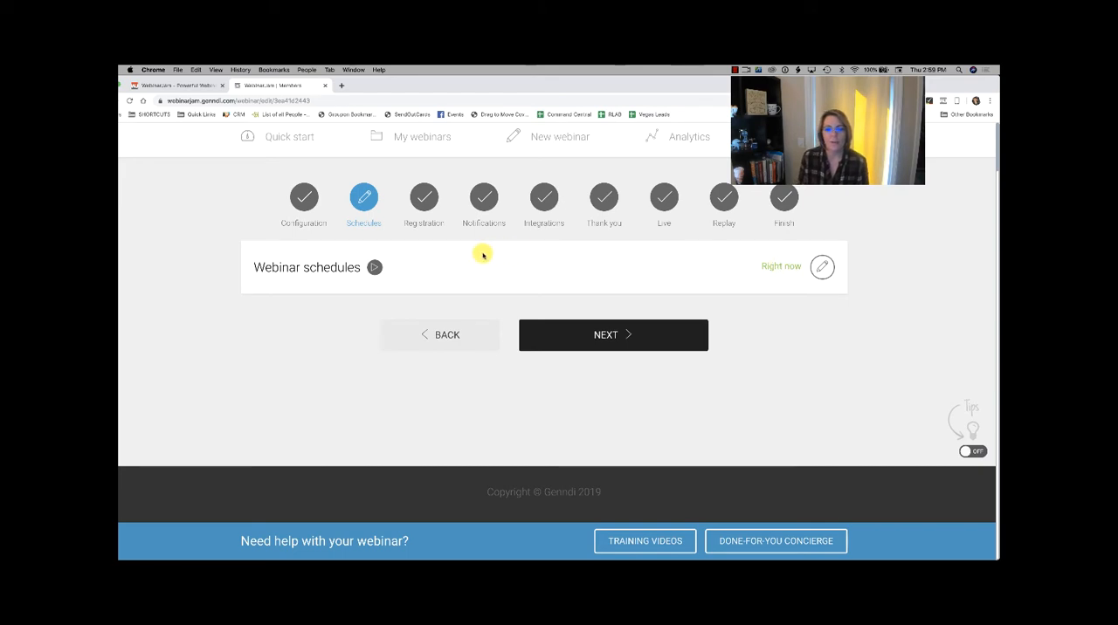
left_click(610, 335)
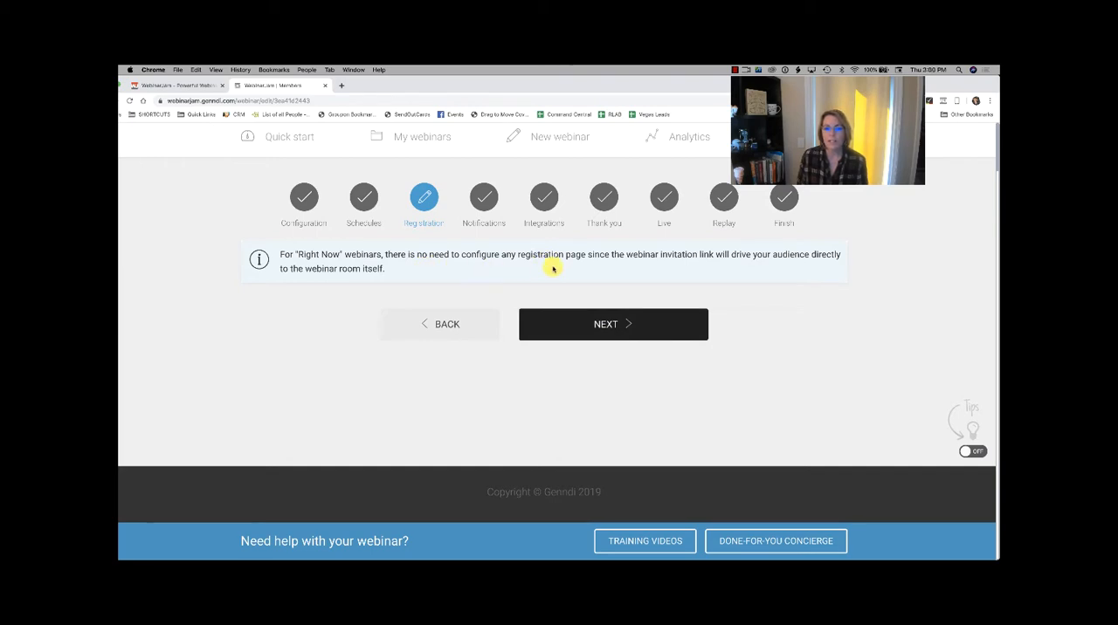
Step: Return to the webinar schedule, switch it to a scheduled single presentation and pick the date 2019-10-31
left_click(433, 322)
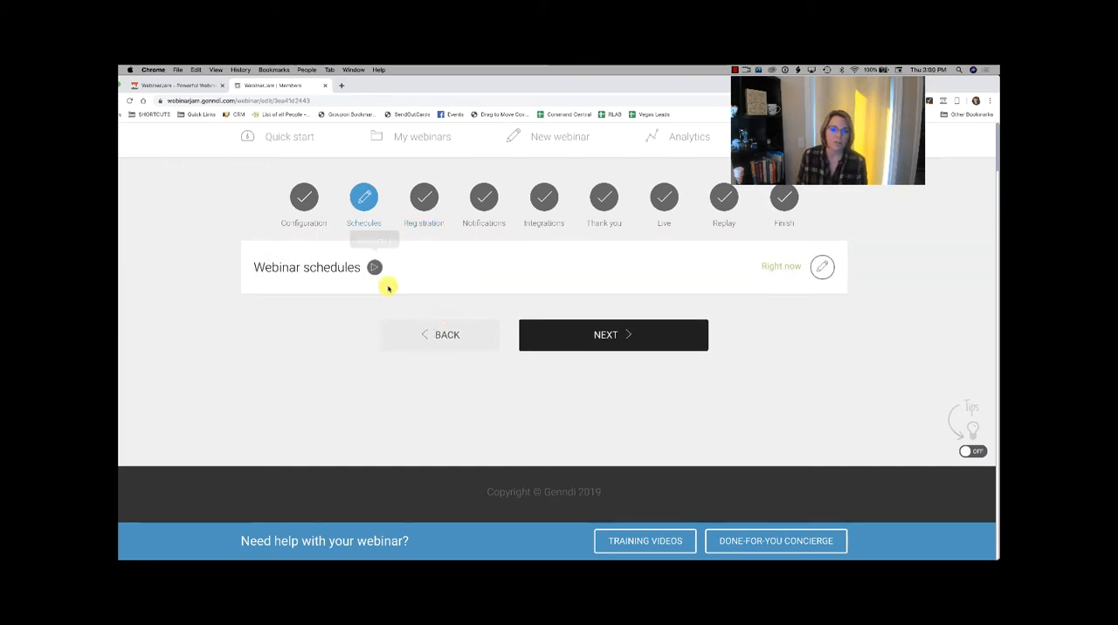
left_click(837, 266)
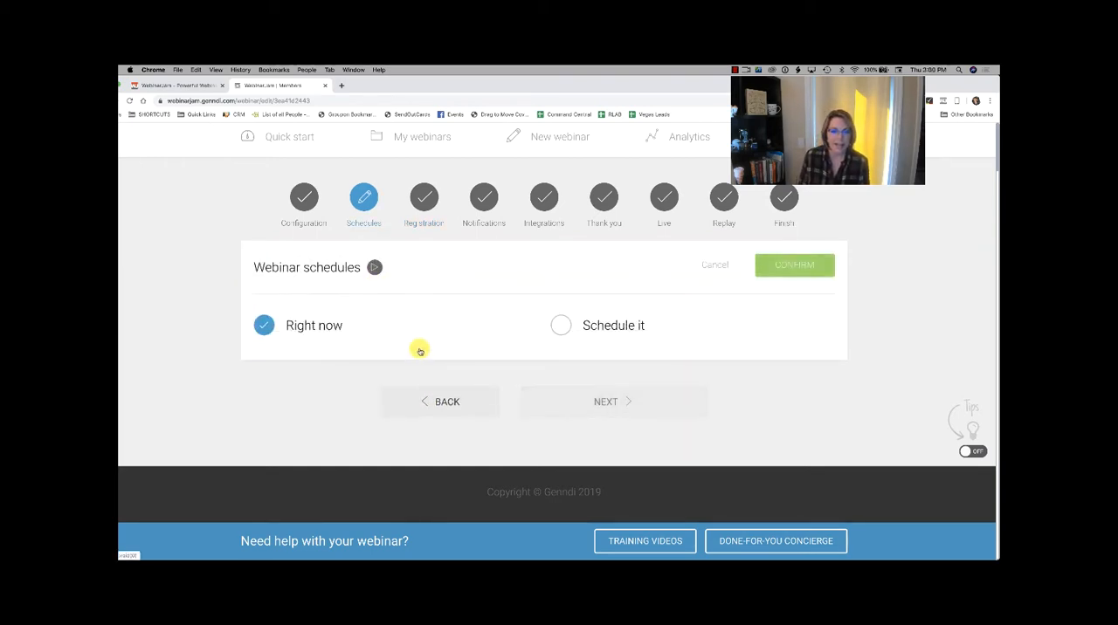
left_click(561, 324)
scroll(571, 327, "down", 1)
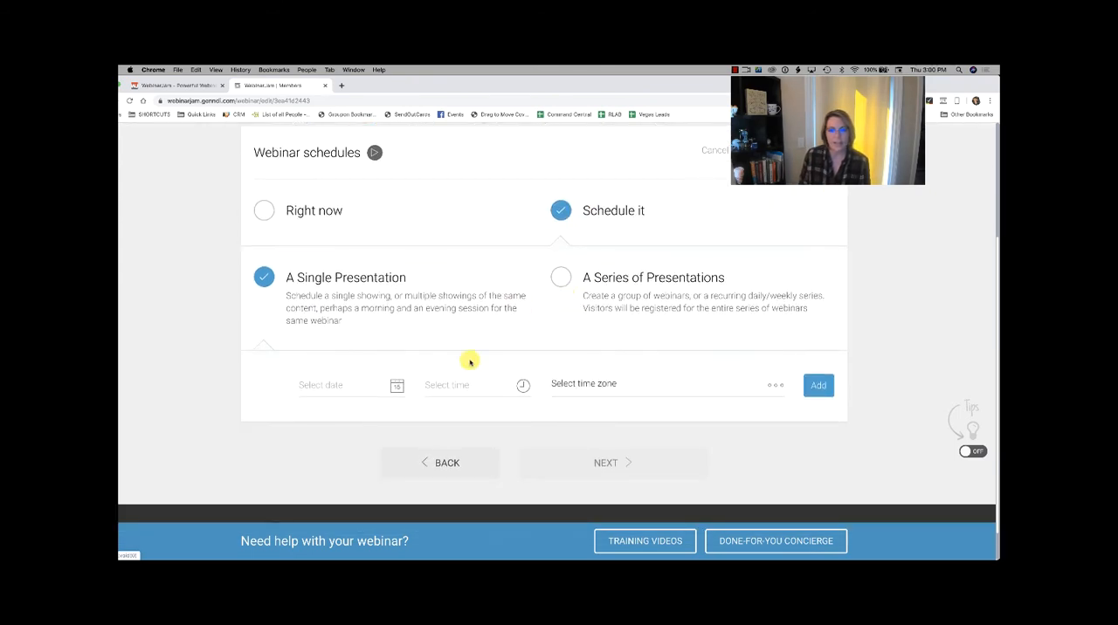
left_click(331, 390)
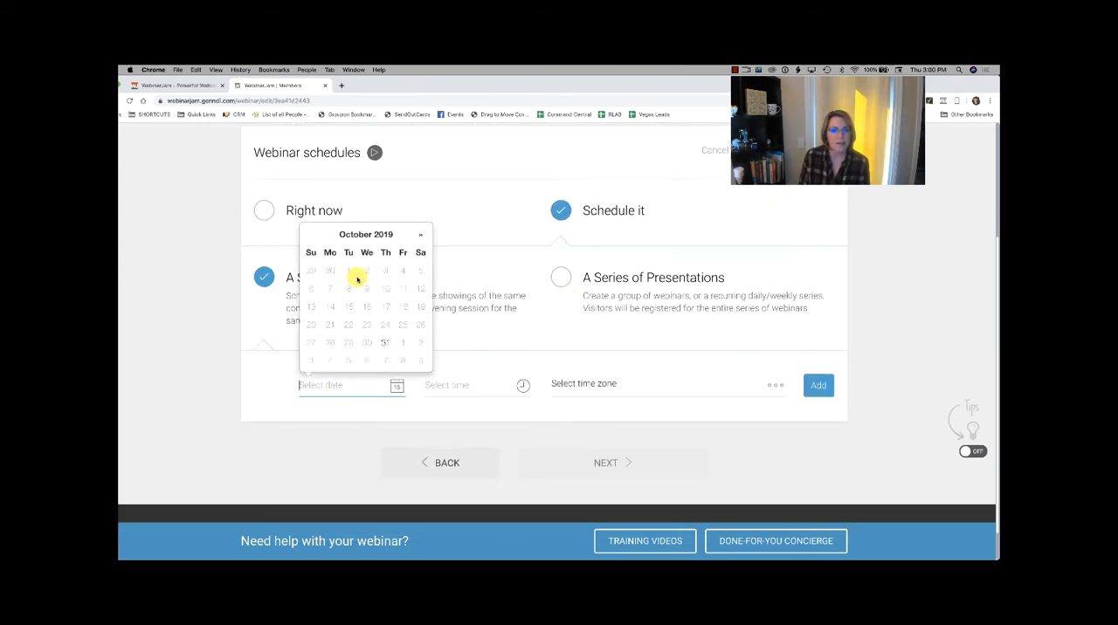
left_click(385, 344)
Step: Set the session's start time to 7:00 PM
left_click(469, 380)
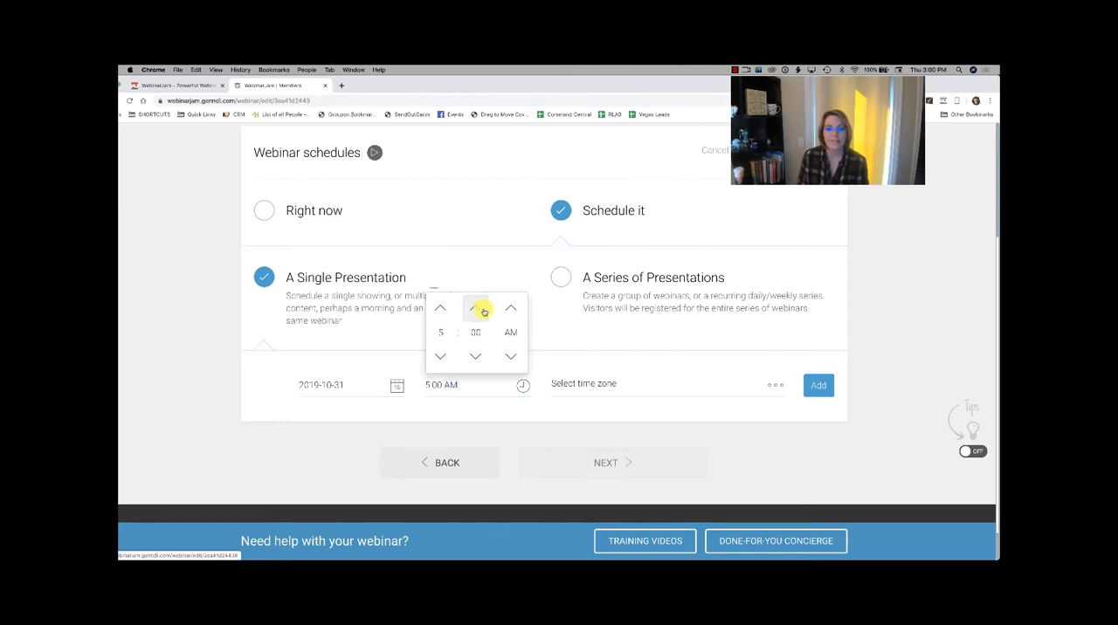
left_click(510, 307)
left_click(438, 308)
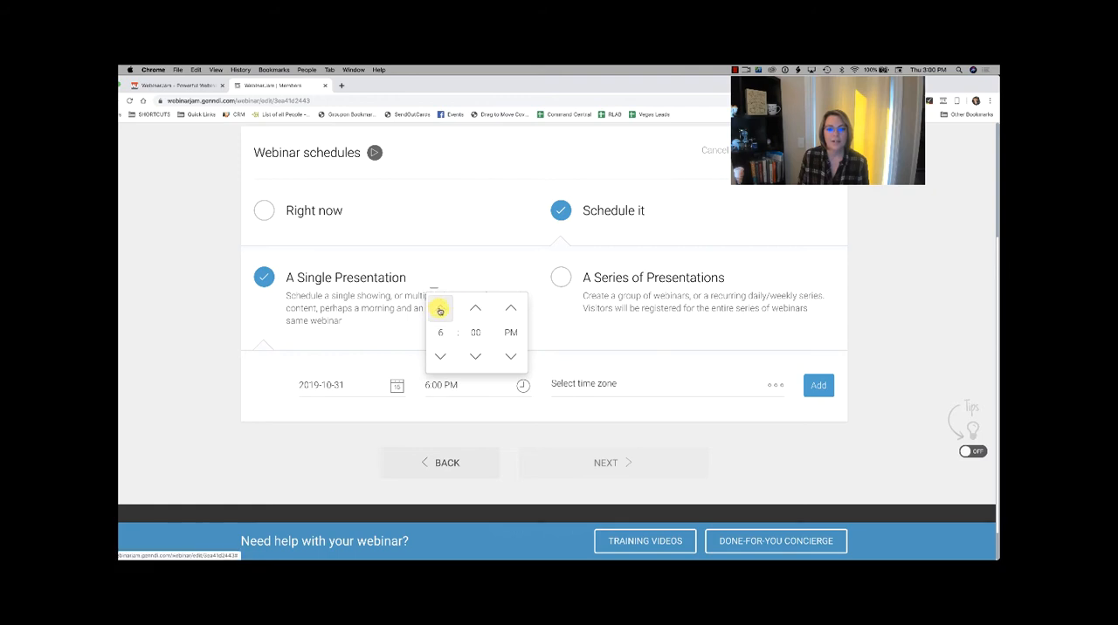
left_click(439, 308)
left_click(583, 345)
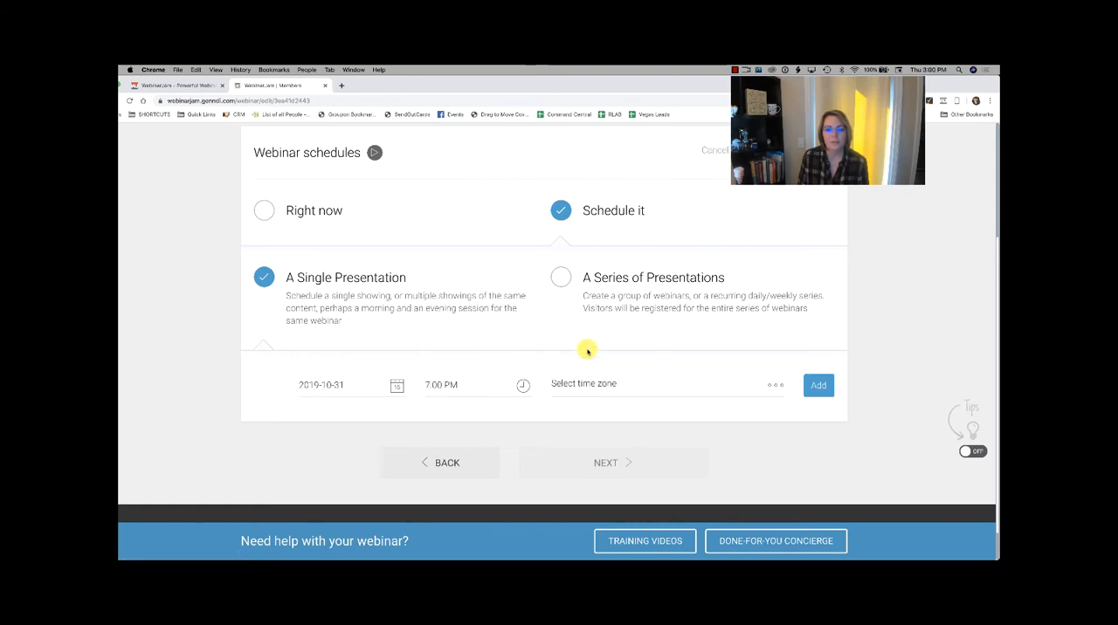
Step: Choose Pacific Time (US and Canada) as the time zone, add the session and confirm the schedule
left_click(601, 386)
left_click(601, 433)
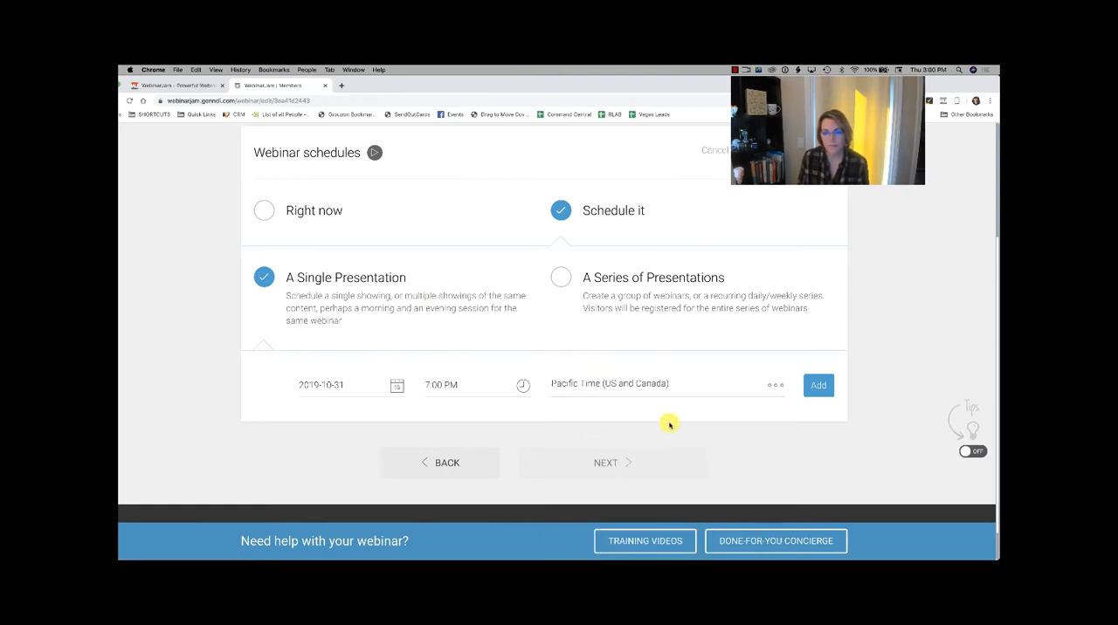
left_click(825, 393)
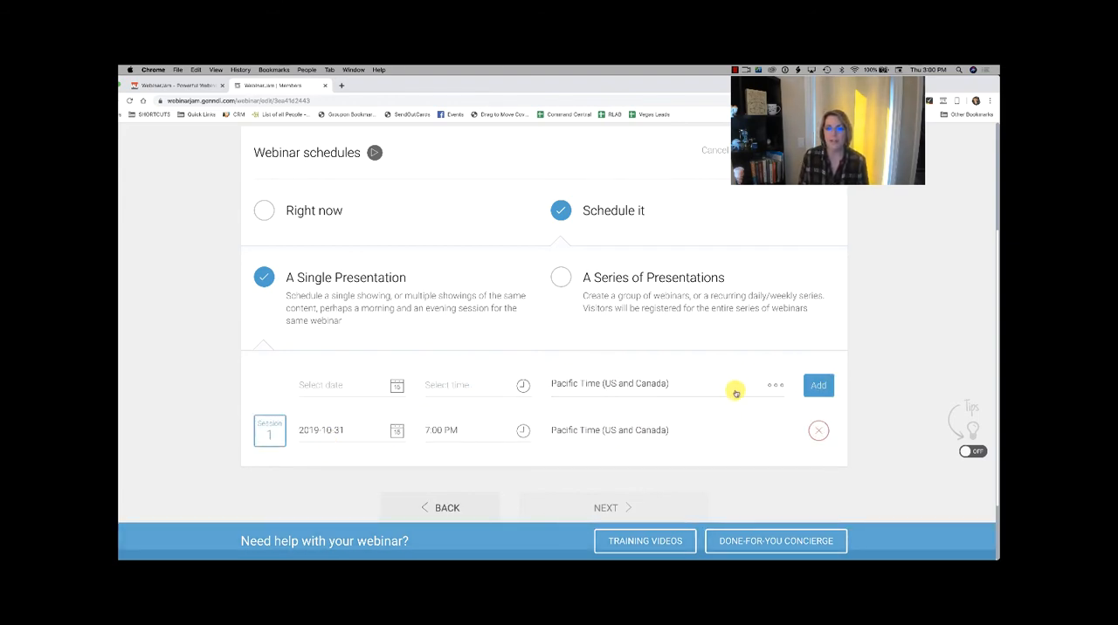
left_click(794, 151)
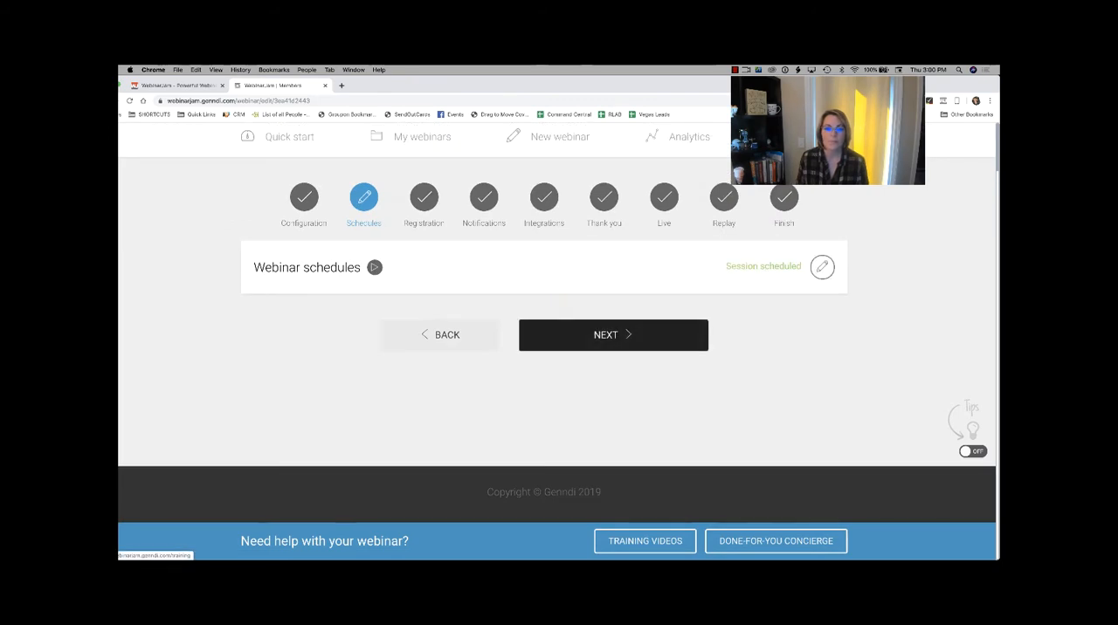
Step: Continue to the registration stage, open the registration page and process settings, and look through the available page templates
left_click(651, 340)
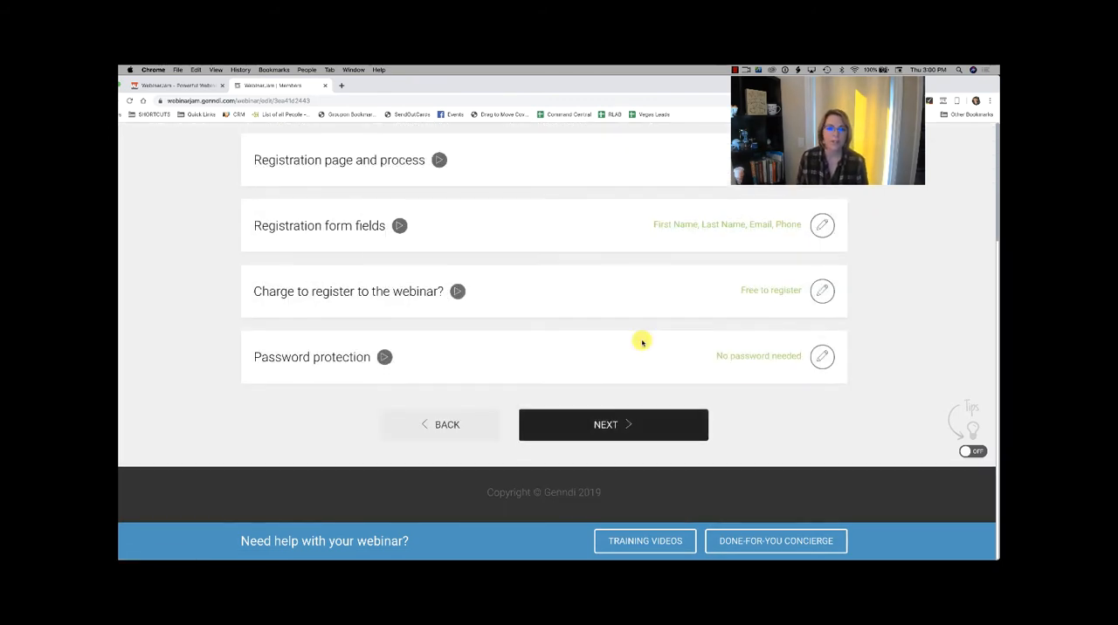
scroll(537, 232, "down", 1)
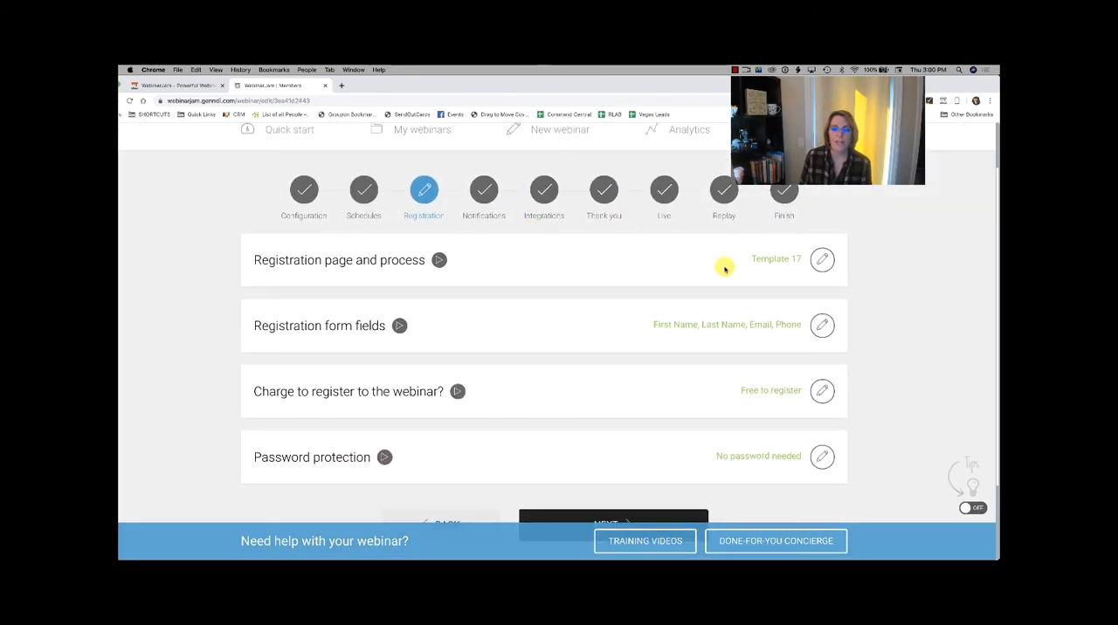
left_click(821, 260)
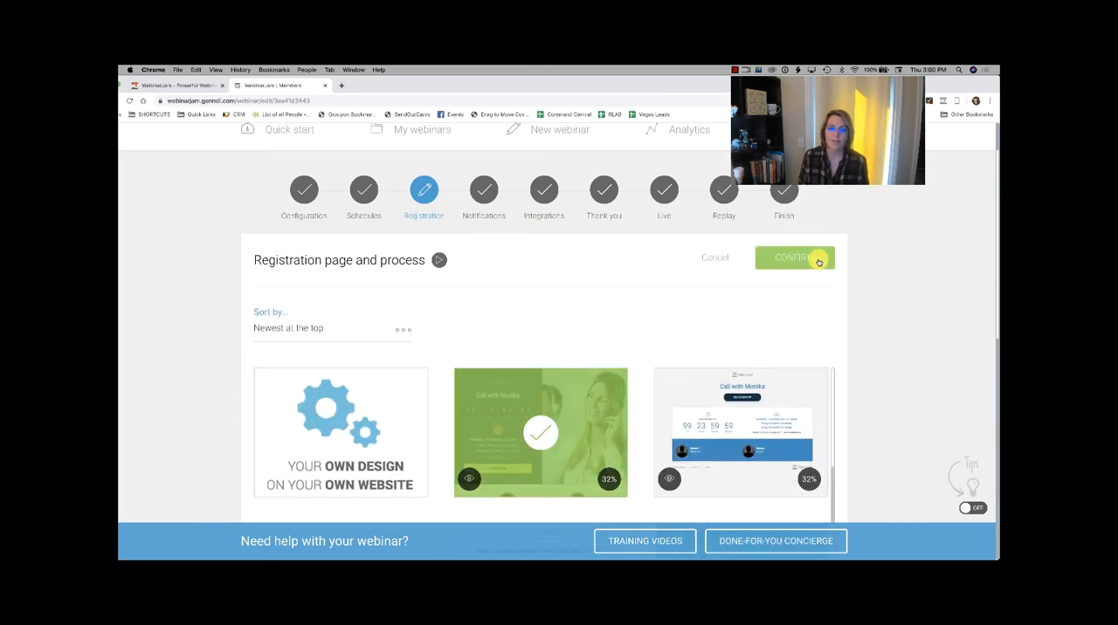
scroll(818, 262, "down", 10)
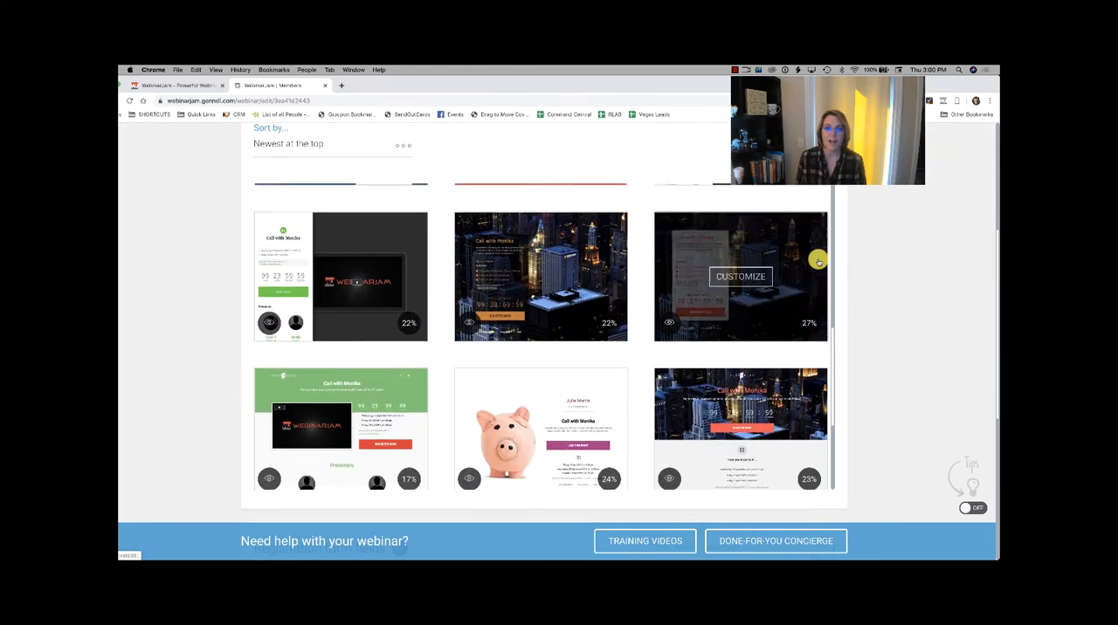
scroll(818, 262, "down", 3)
scroll(817, 261, "down", 4)
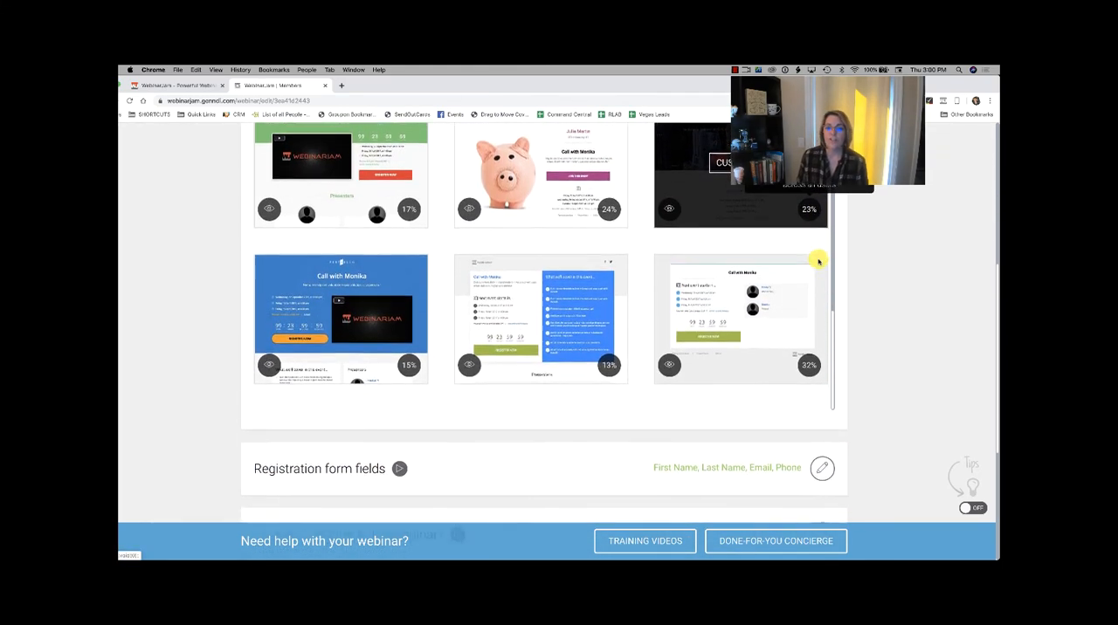
scroll(818, 262, "up", 2)
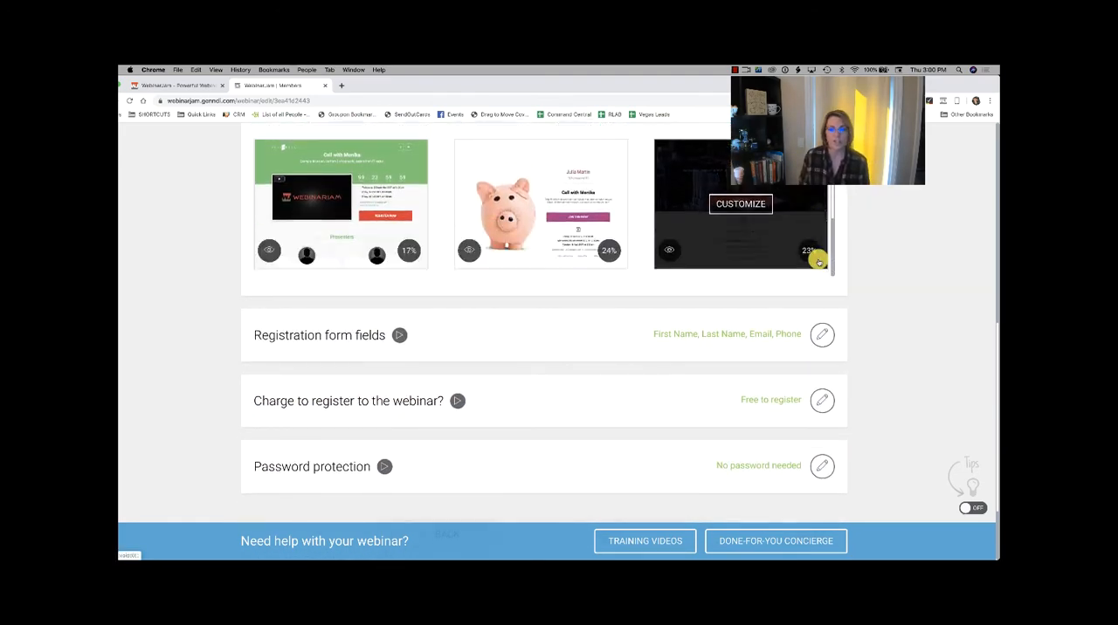
scroll(819, 262, "down", 2)
scroll(935, 259, "up", 5)
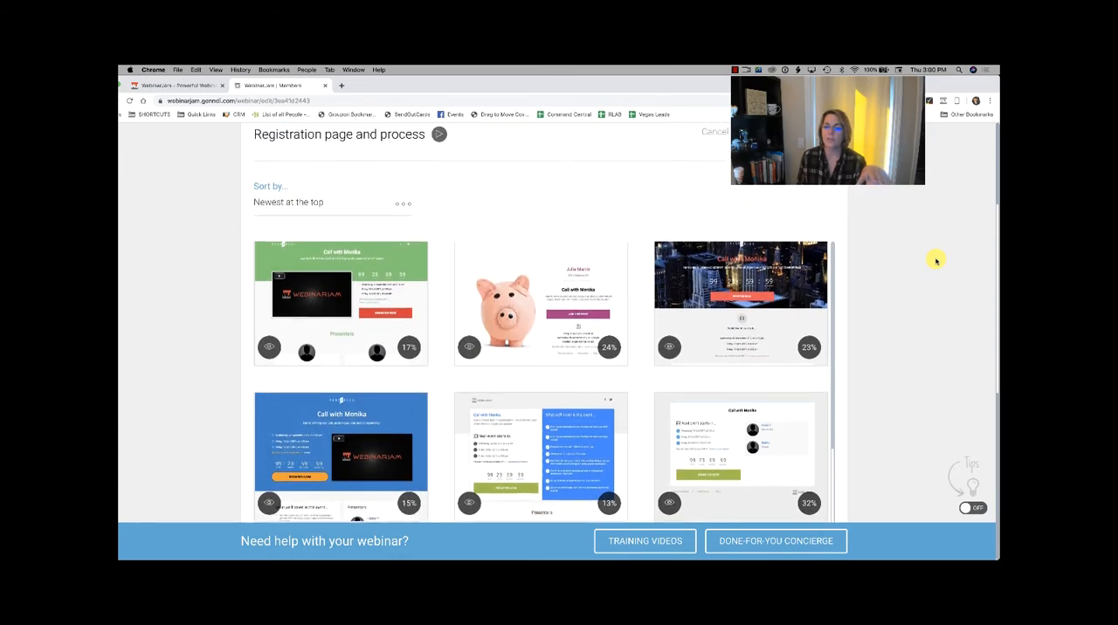
scroll(936, 260, "up", 3)
scroll(936, 260, "down", 8)
scroll(936, 261, "up", 3)
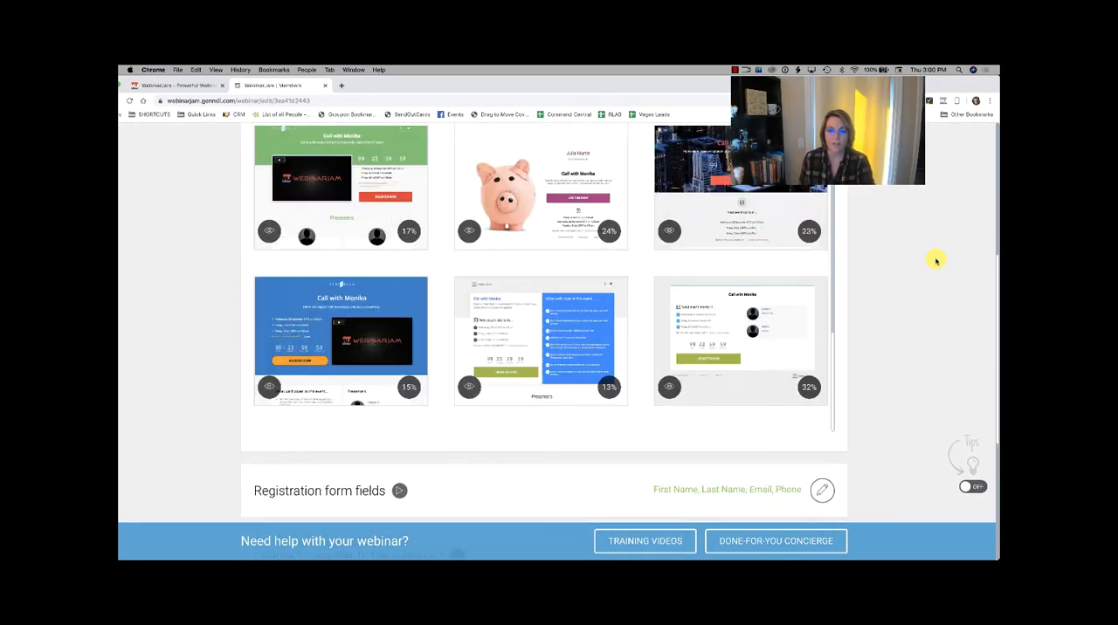
scroll(935, 261, "up", 4)
scroll(935, 260, "down", 1)
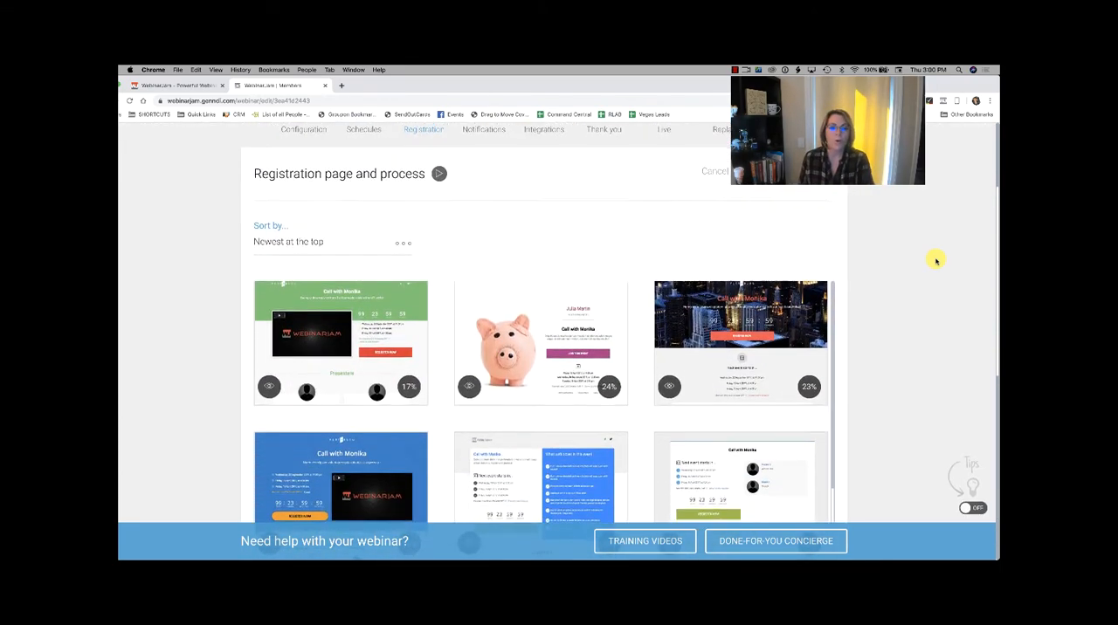
Step: Browse the registration page templates and open the green one with the video beside the countdown for customization
scroll(936, 261, "down", 1)
scroll(935, 260, "up", 2)
scroll(936, 260, "down", 3)
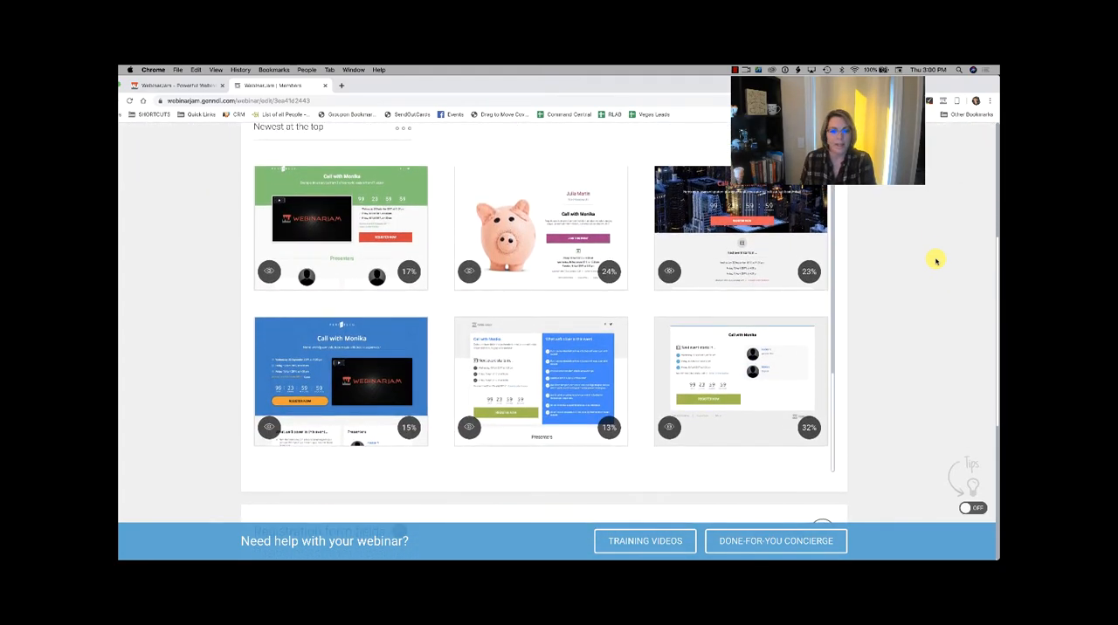
scroll(935, 261, "up", 2)
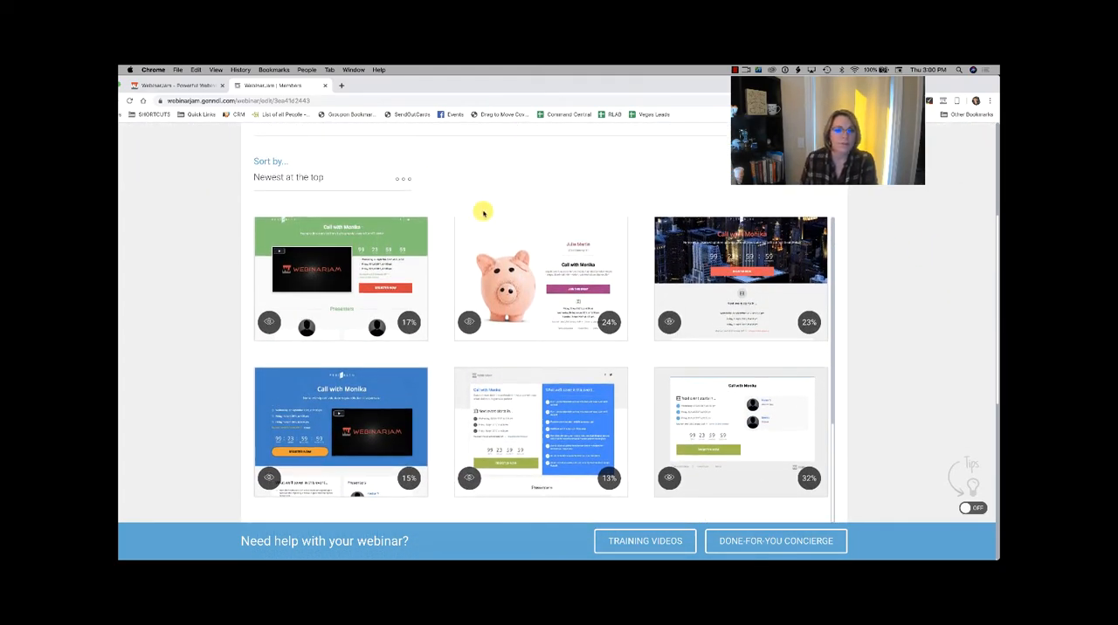
scroll(330, 291, "down", 1)
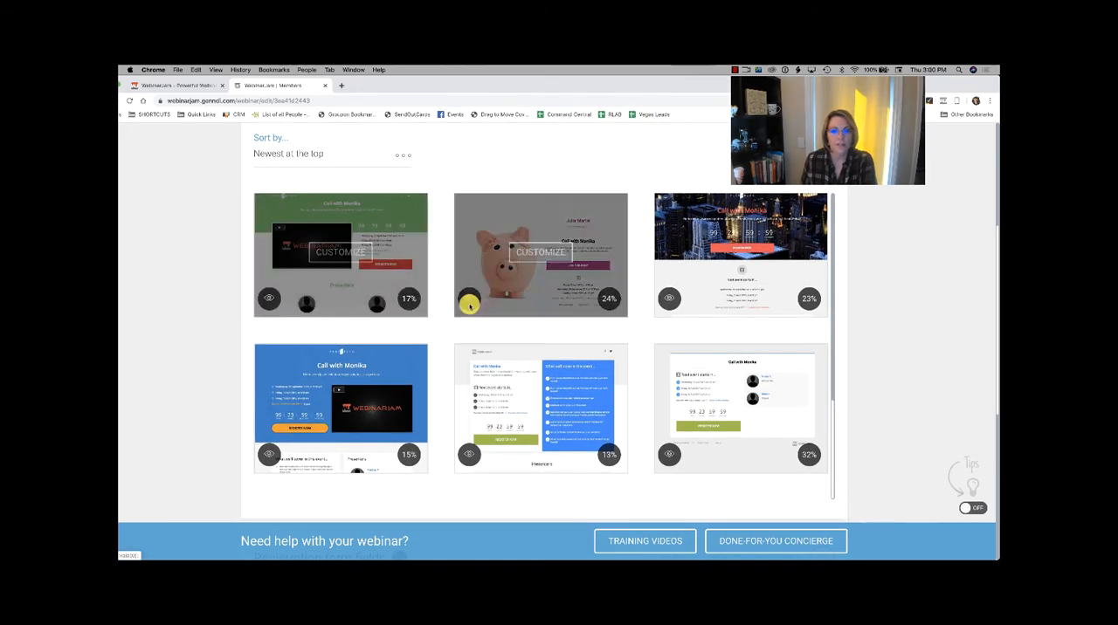
scroll(469, 304, "down", 3)
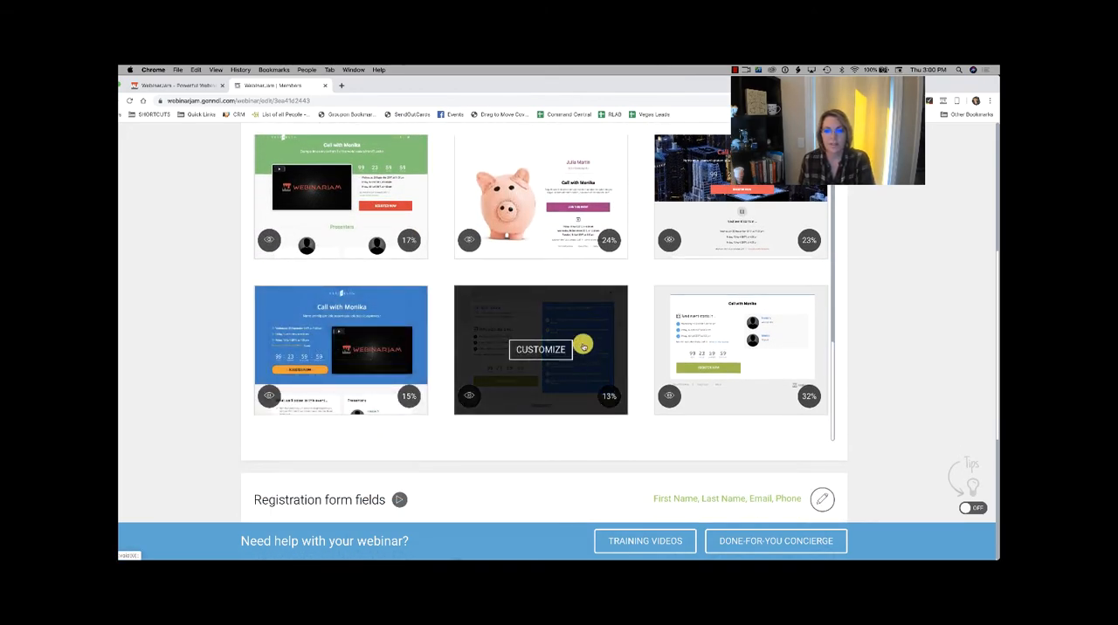
scroll(559, 336, "up", 5)
scroll(339, 314, "down", 1)
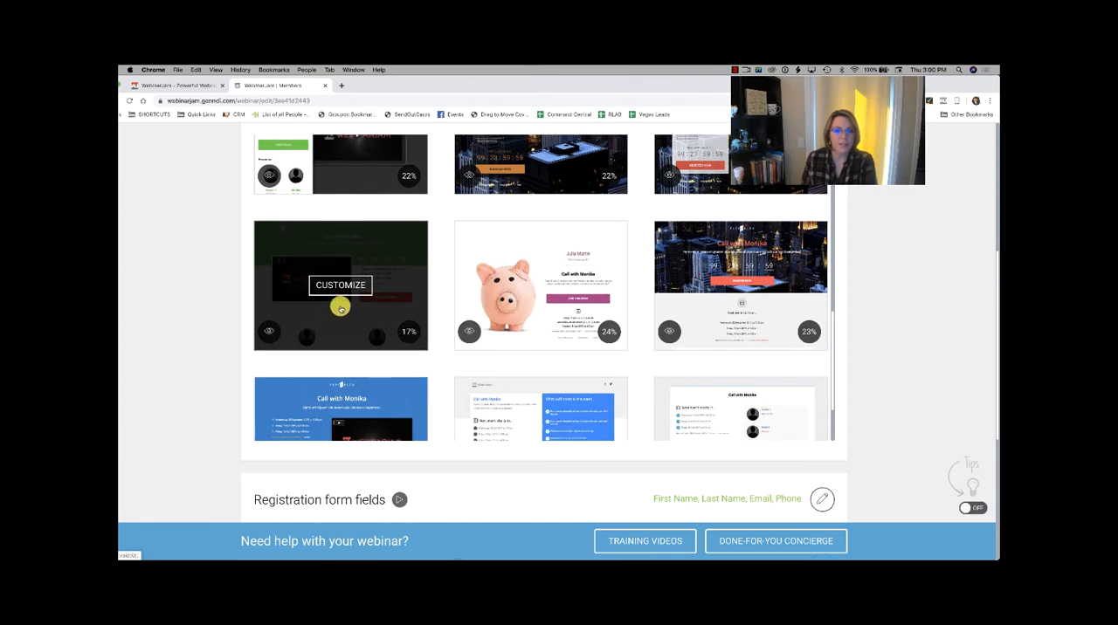
left_click(341, 286)
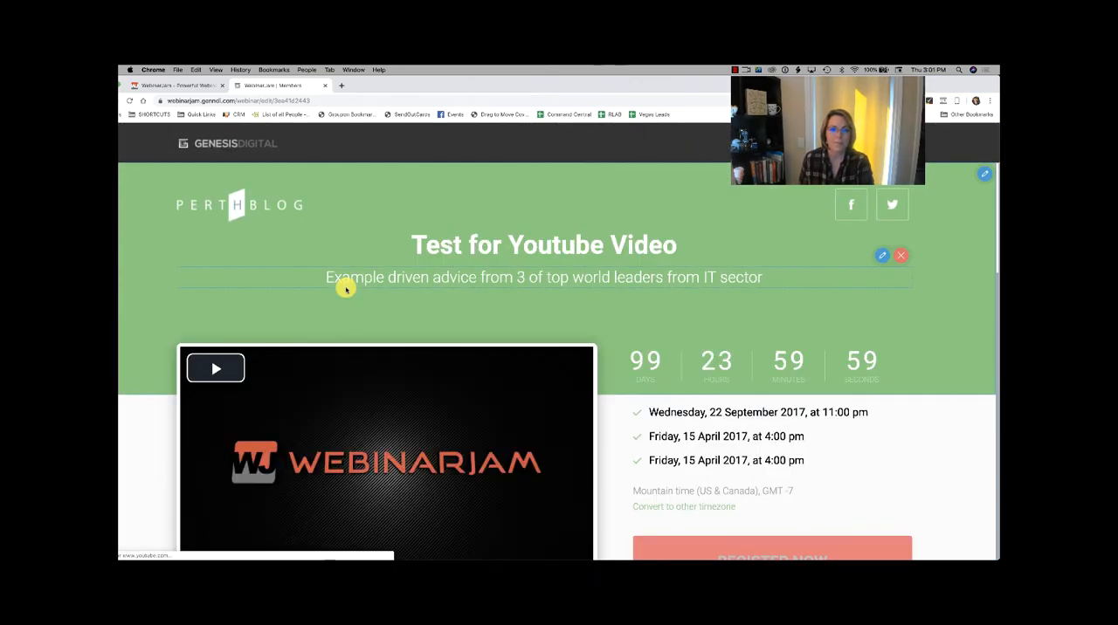
Step: Examine the registration page's header, video, schedule, presenter section and list of topics covered in the event
scroll(346, 289, "down", 15)
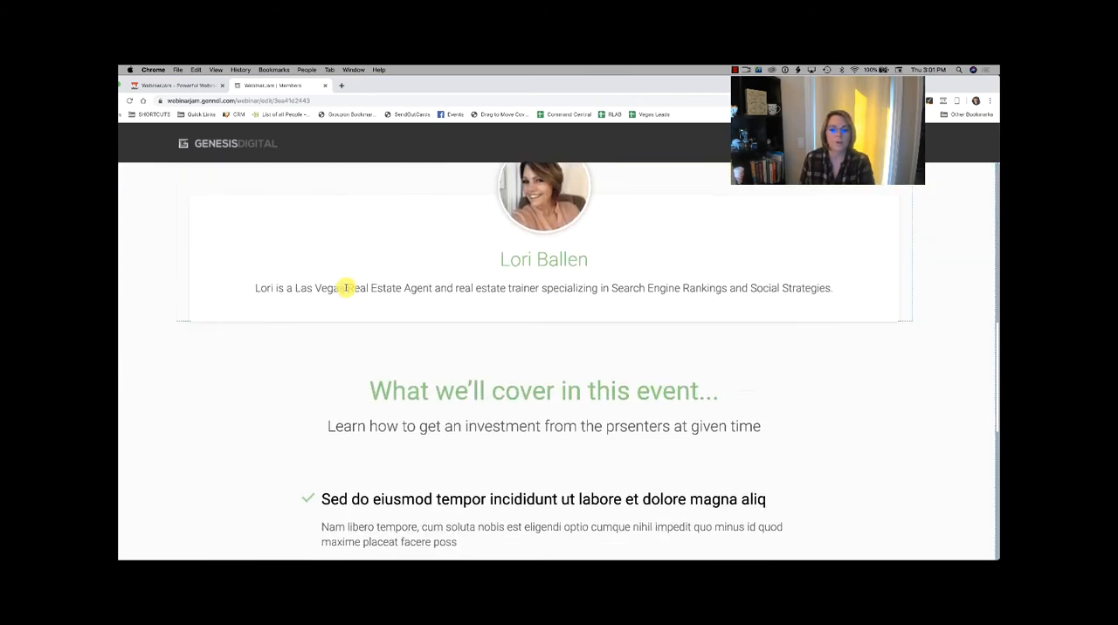
scroll(346, 289, "down", 5)
scroll(346, 289, "up", 20)
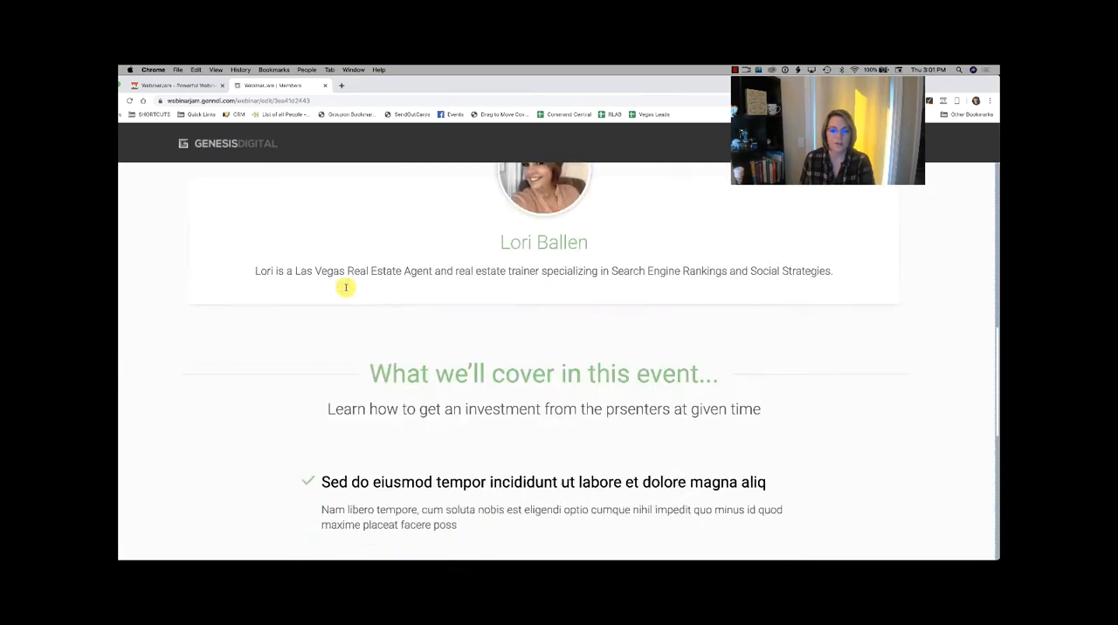
scroll(346, 289, "down", 1)
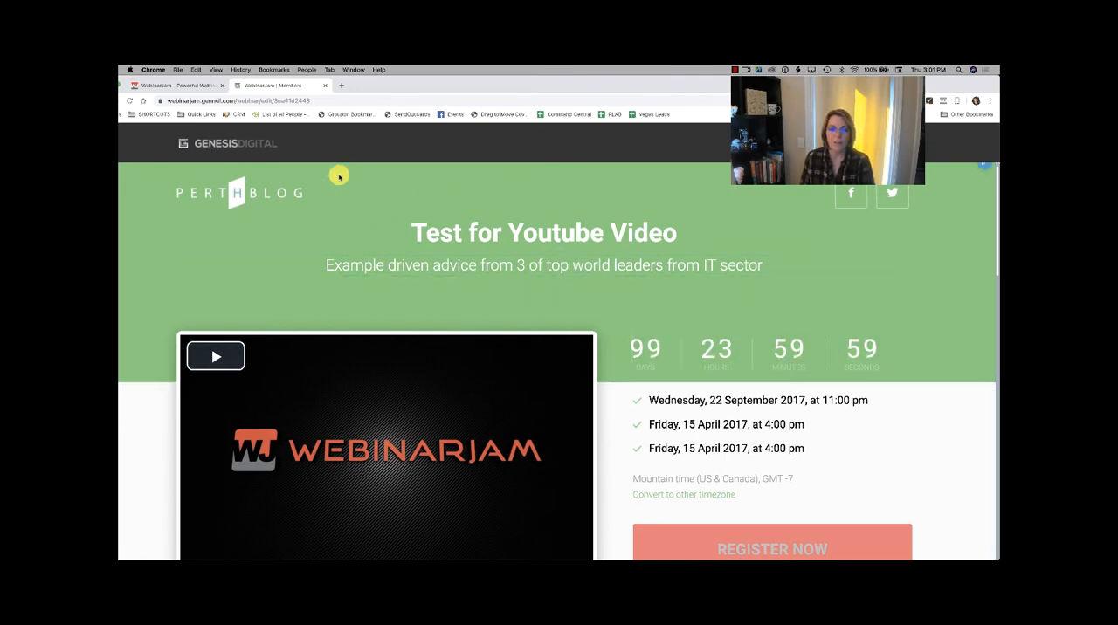
scroll(726, 292, "down", 5)
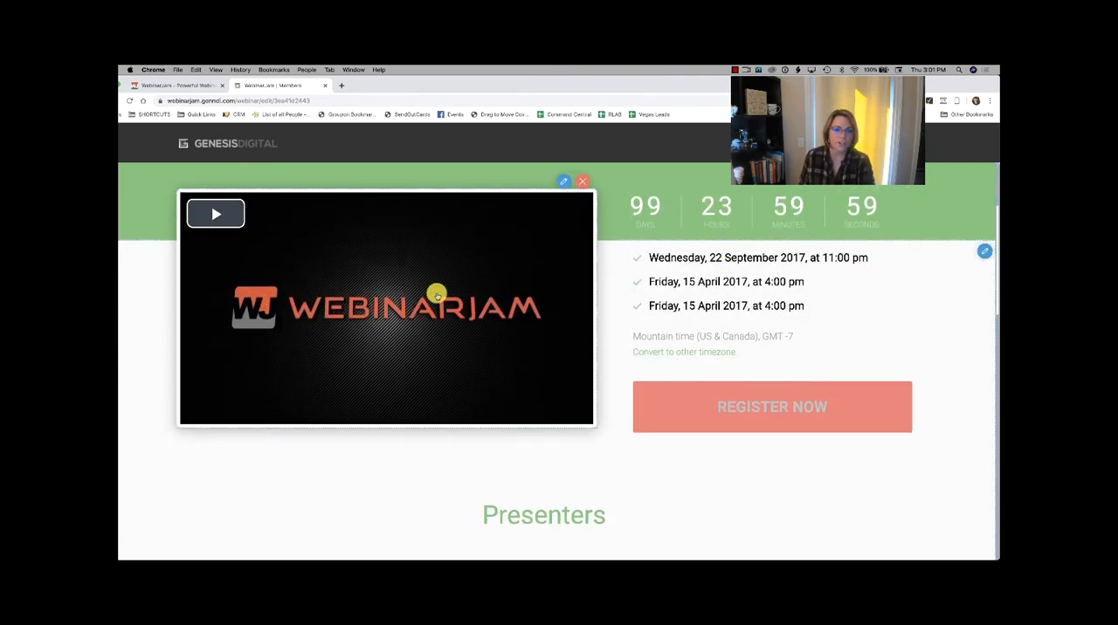
scroll(778, 284, "down", 7)
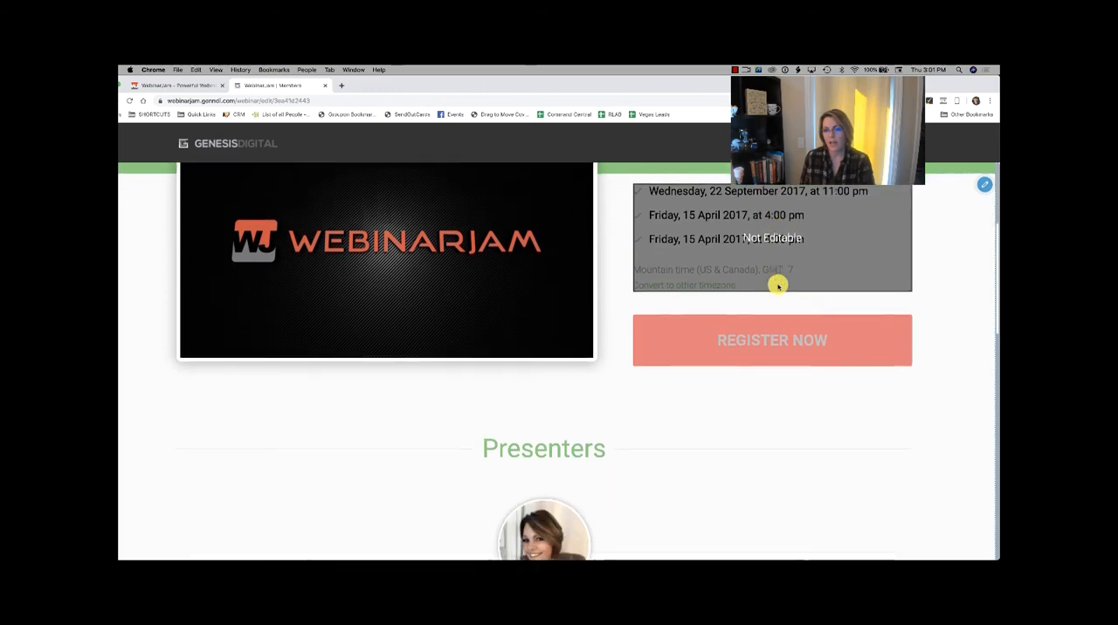
scroll(778, 284, "down", 3)
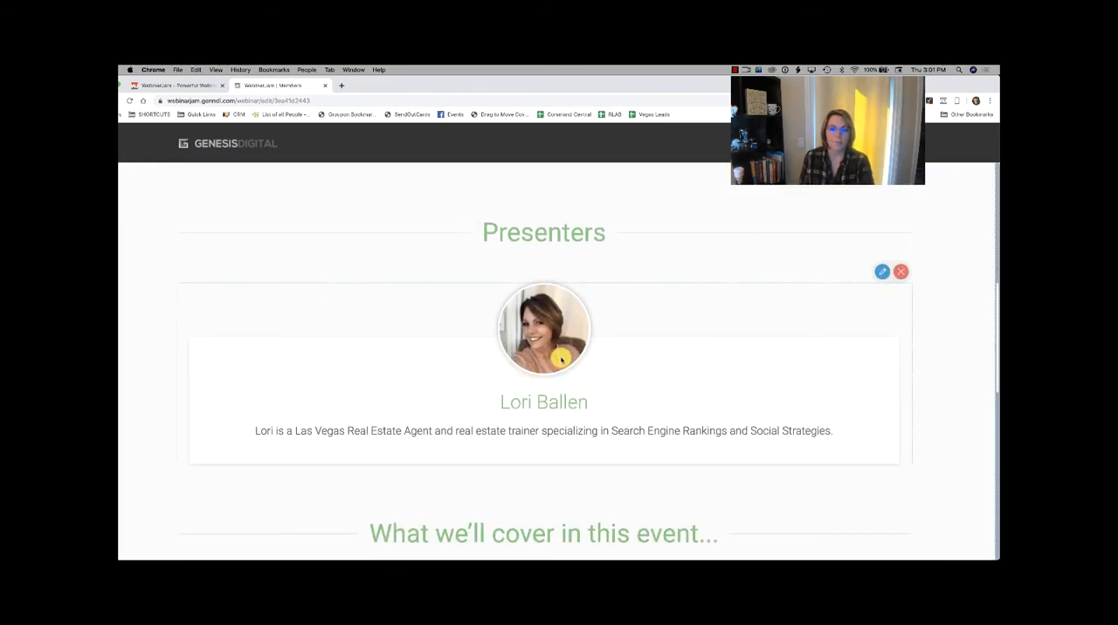
scroll(561, 358, "down", 4)
scroll(560, 359, "down", 6)
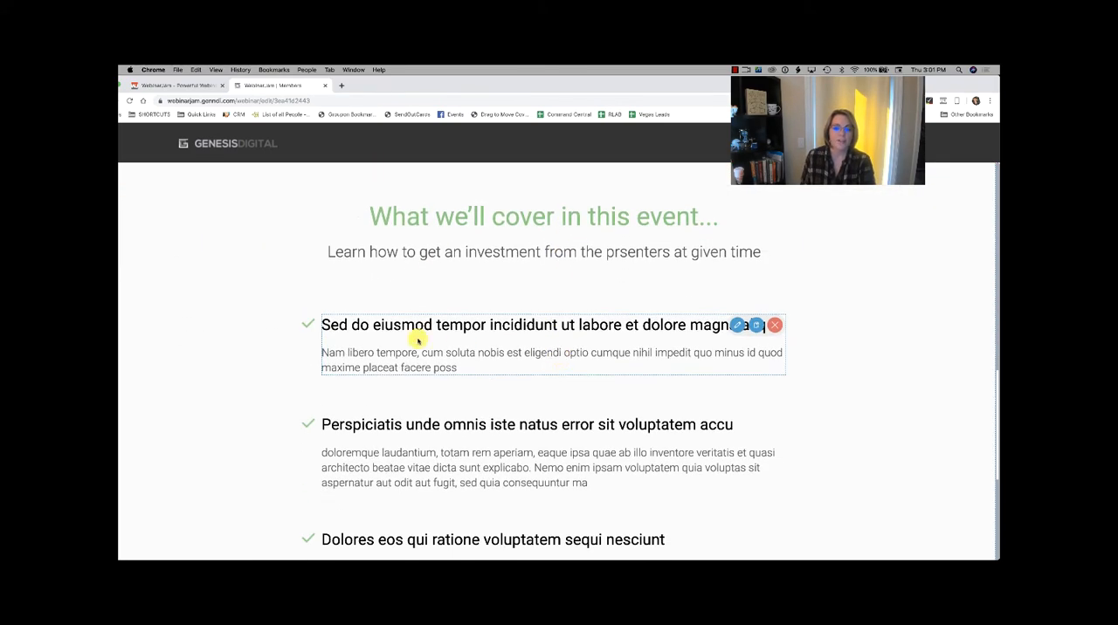
scroll(403, 331, "down", 2)
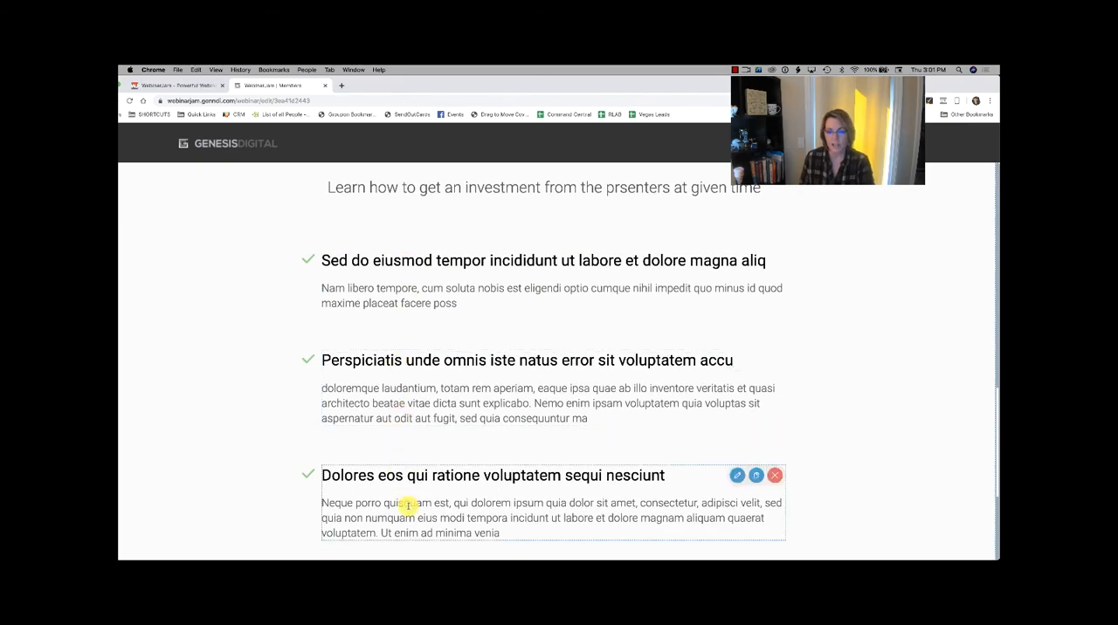
scroll(407, 503, "down", 1)
scroll(407, 505, "down", 1)
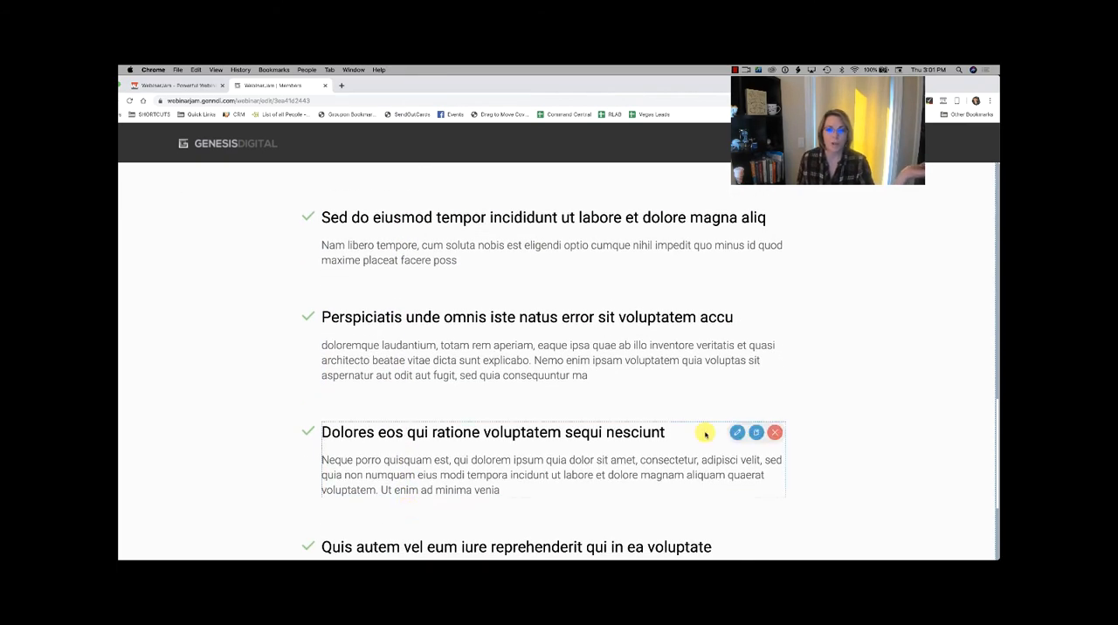
scroll(706, 434, "up", 8)
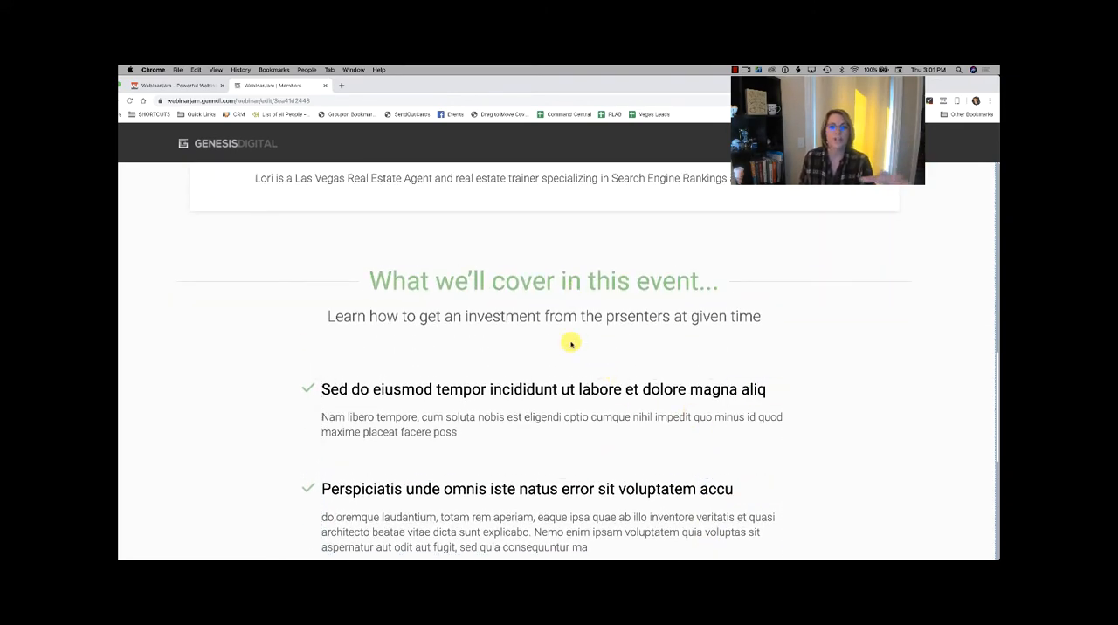
scroll(570, 342, "up", 10)
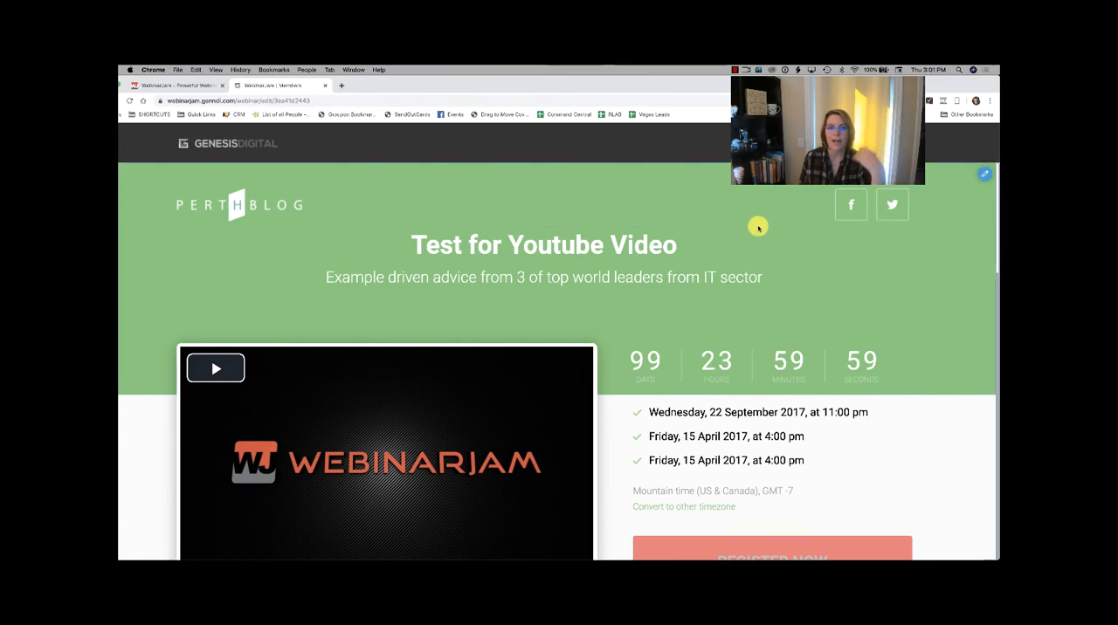
Step: Save and exit the page editor, and confirm the registration page and process settings
left_click(886, 143)
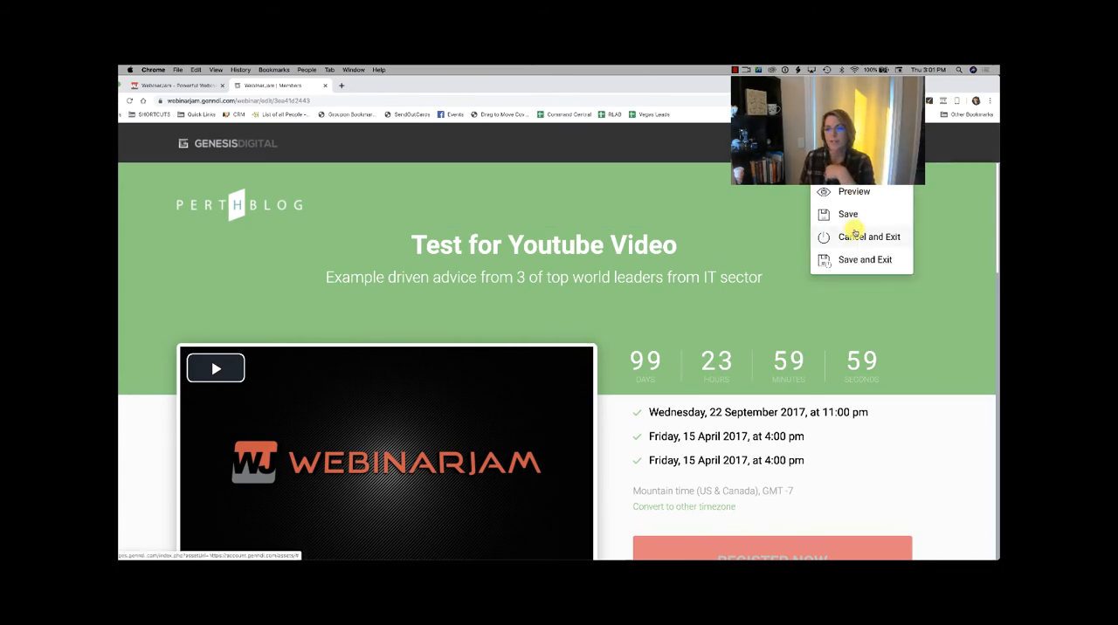
left_click(853, 261)
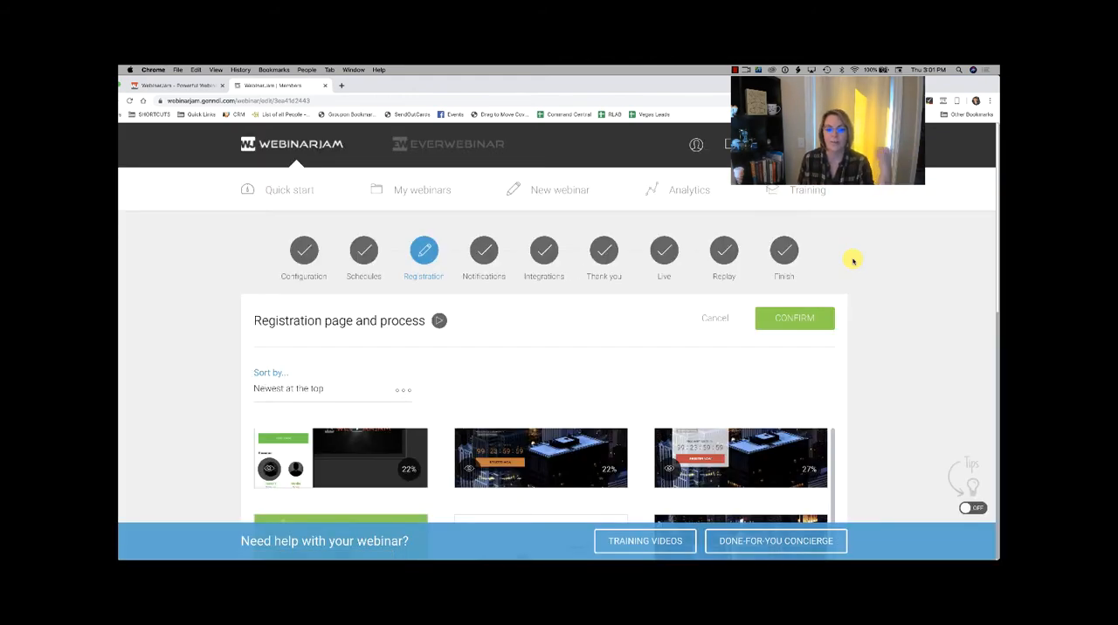
left_click(816, 318)
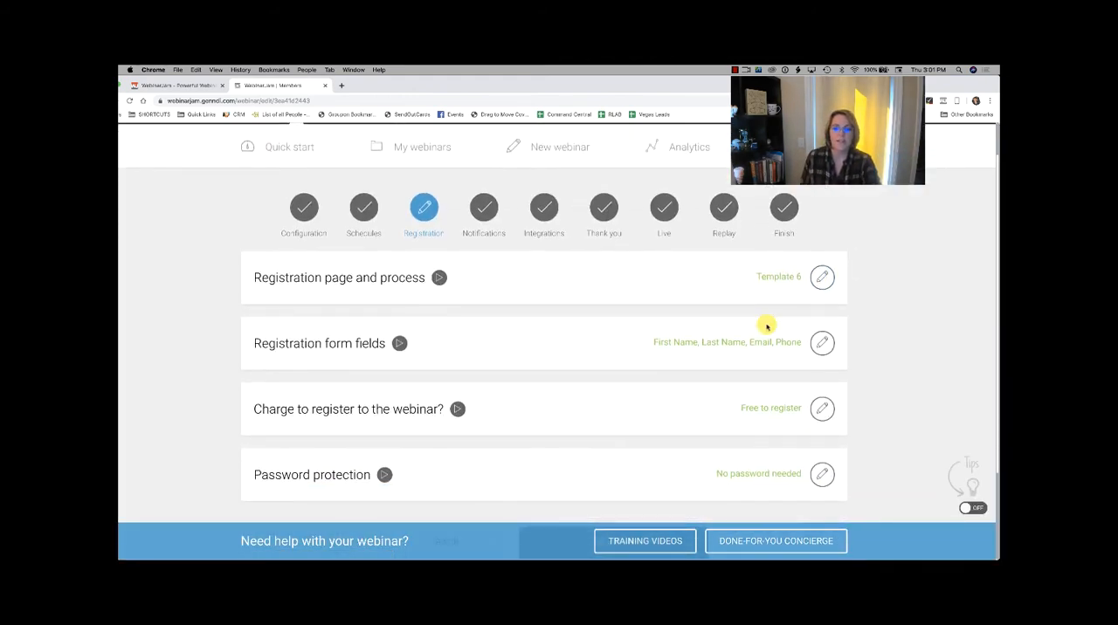
Step: Open the registration form fields, review the first name, last name, email and phone fields with their mandatory settings, and confirm them
left_click(824, 342)
scroll(559, 390, "down", 5)
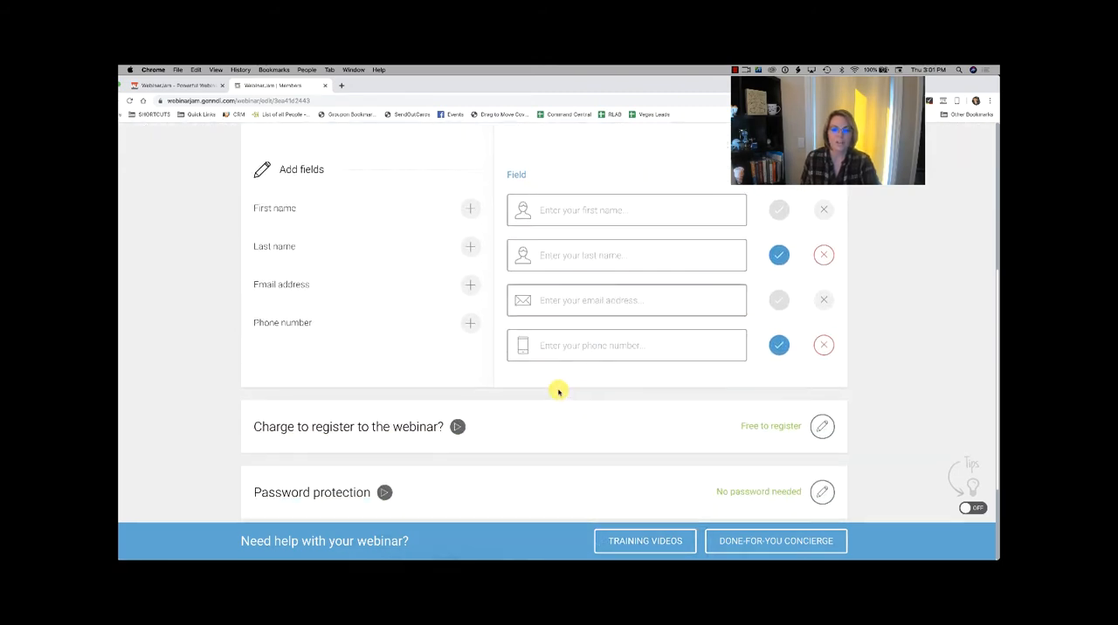
scroll(559, 390, "up", 2)
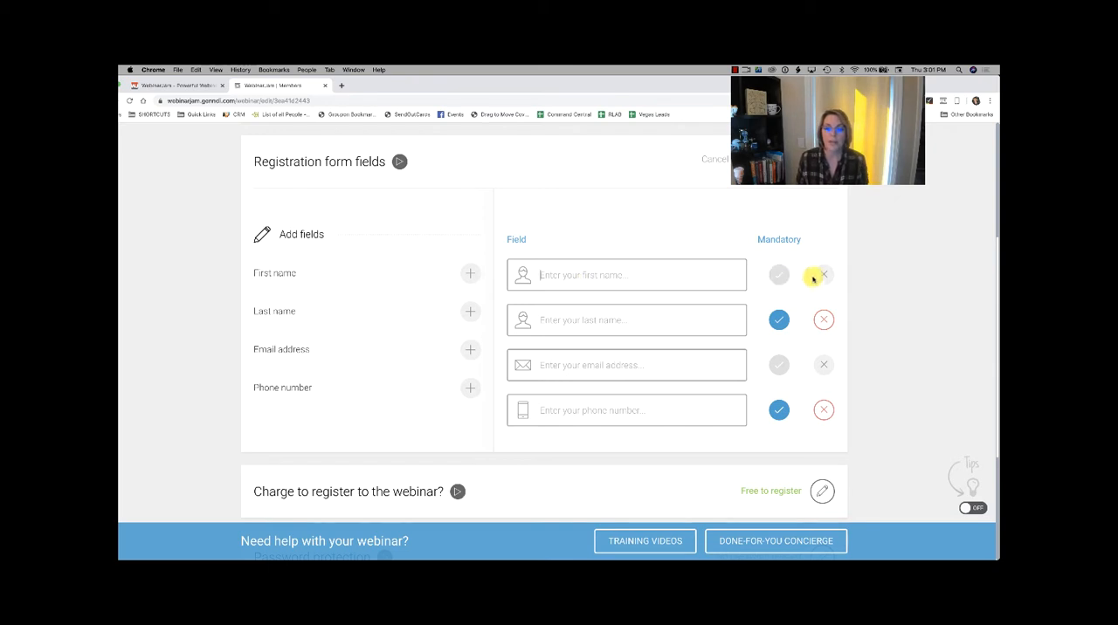
left_click(684, 323)
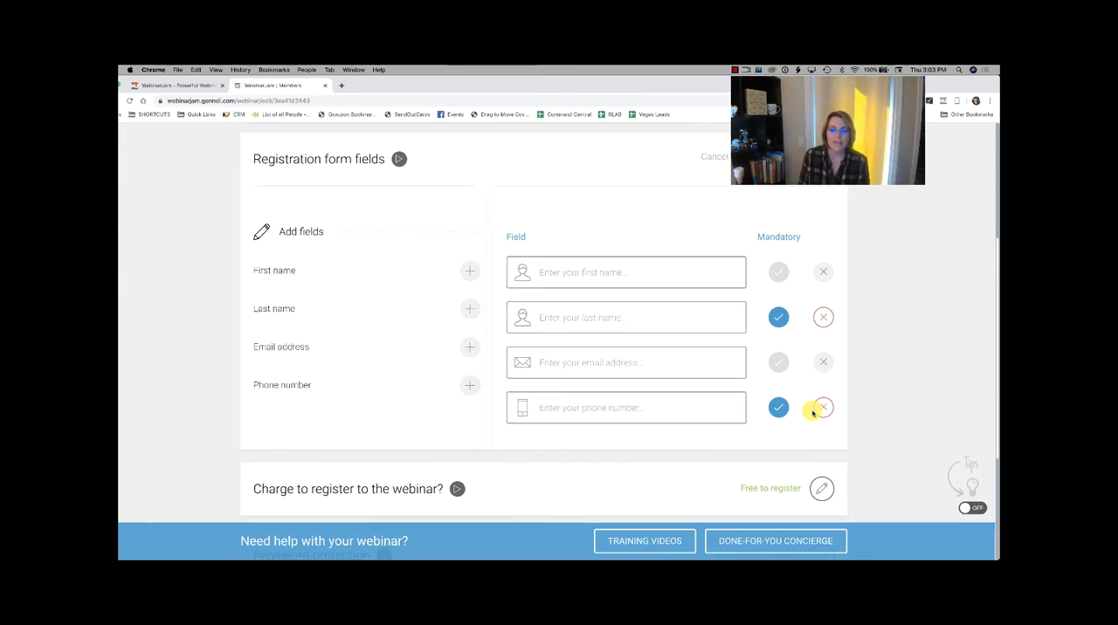
scroll(813, 413, "down", 1)
scroll(812, 413, "down", 2)
scroll(812, 413, "up", 3)
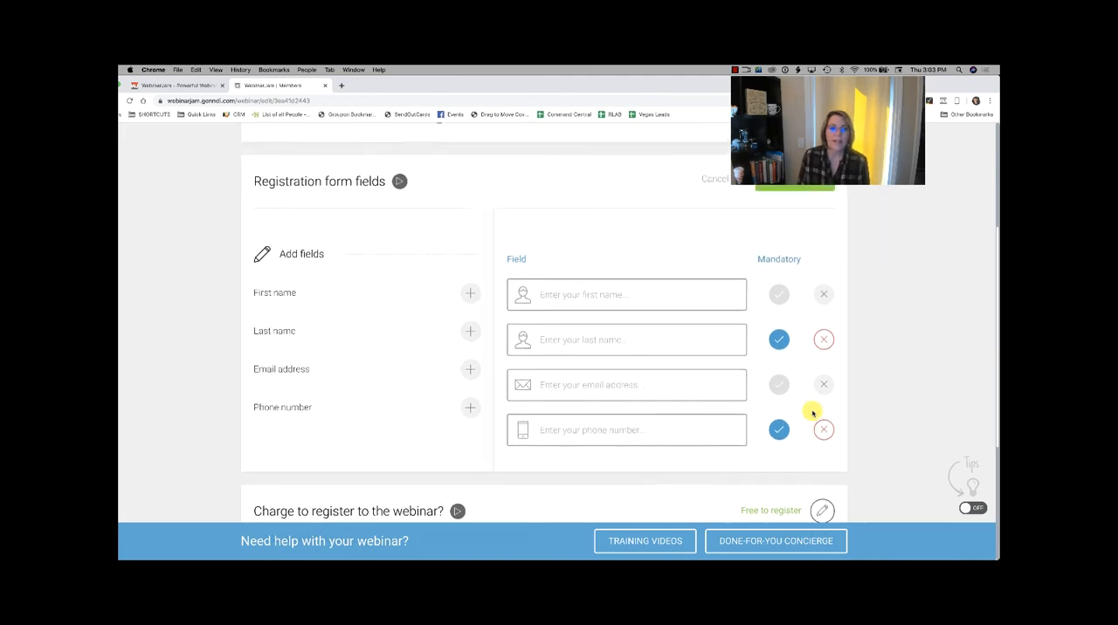
scroll(559, 367, "down", 1)
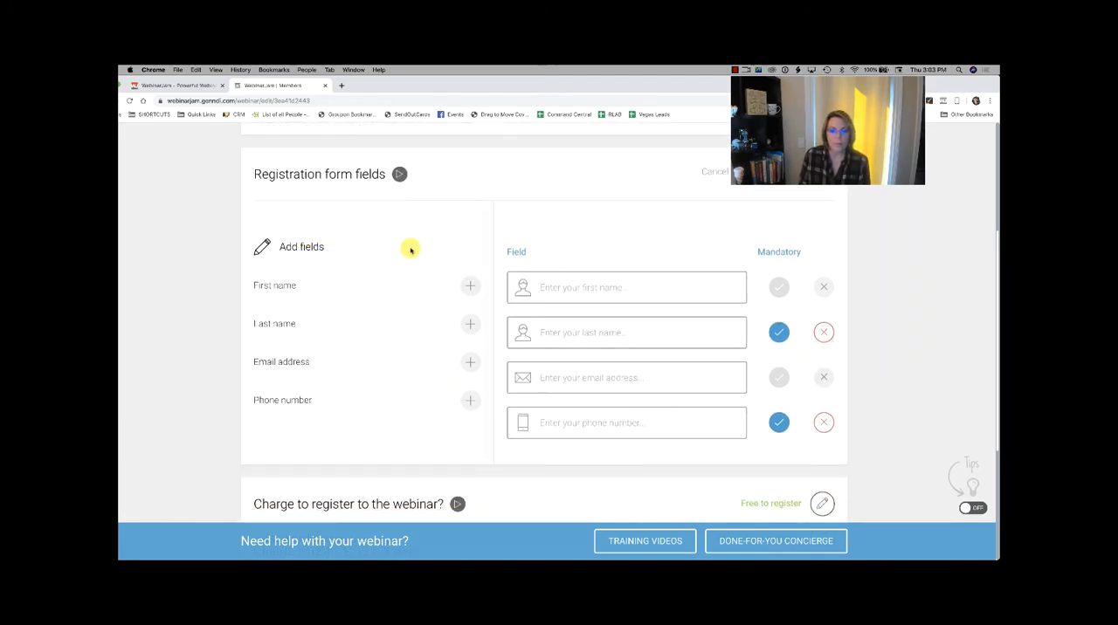
scroll(692, 322, "down", 5)
scroll(692, 322, "down", 2)
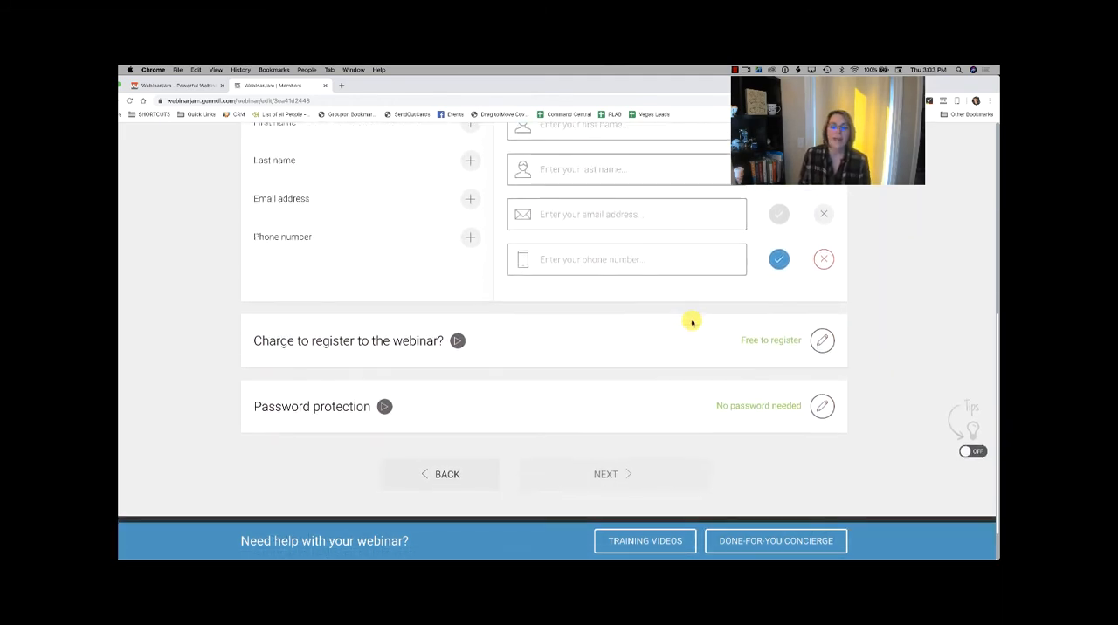
scroll(674, 333, "up", 8)
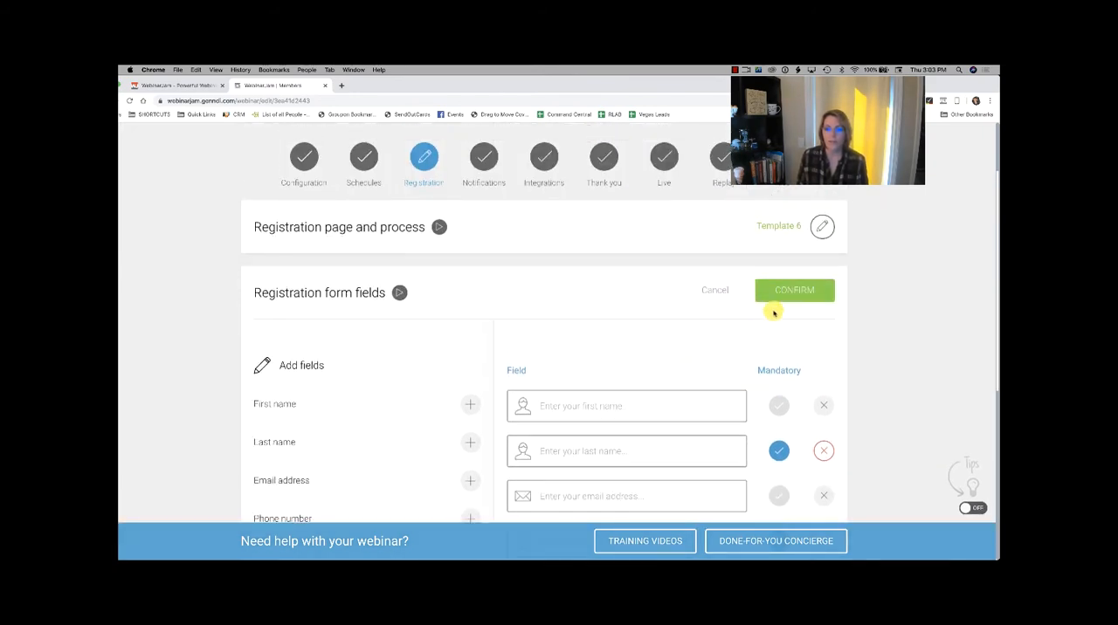
left_click(777, 291)
Step: Open the webinar's registration charge settings and select the option to charge a registration fee
scroll(779, 294, "down", 2)
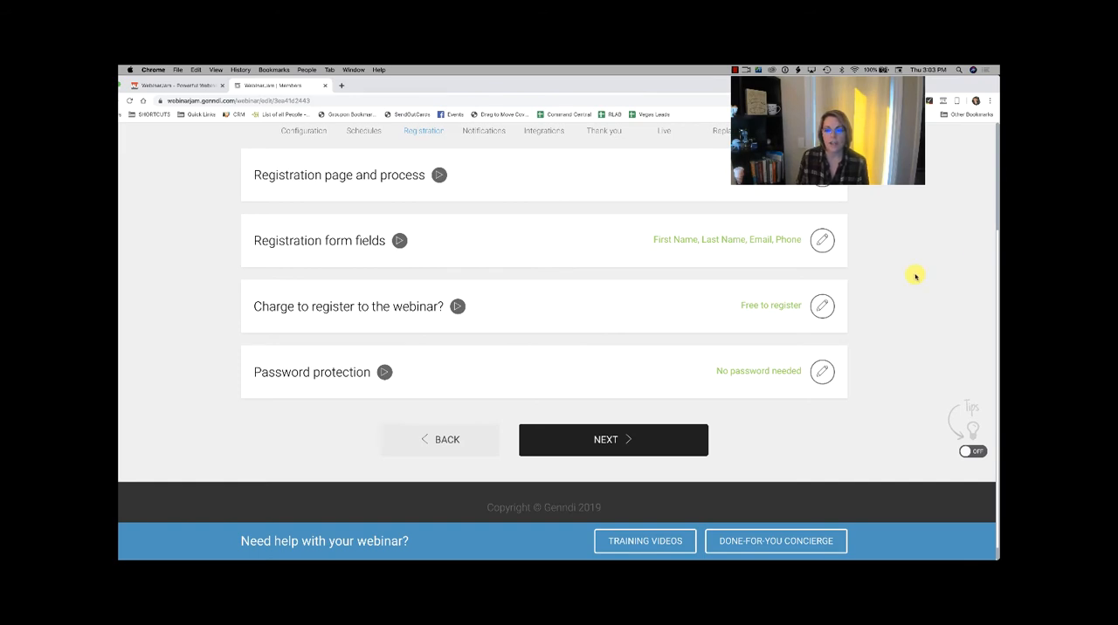
left_click(825, 306)
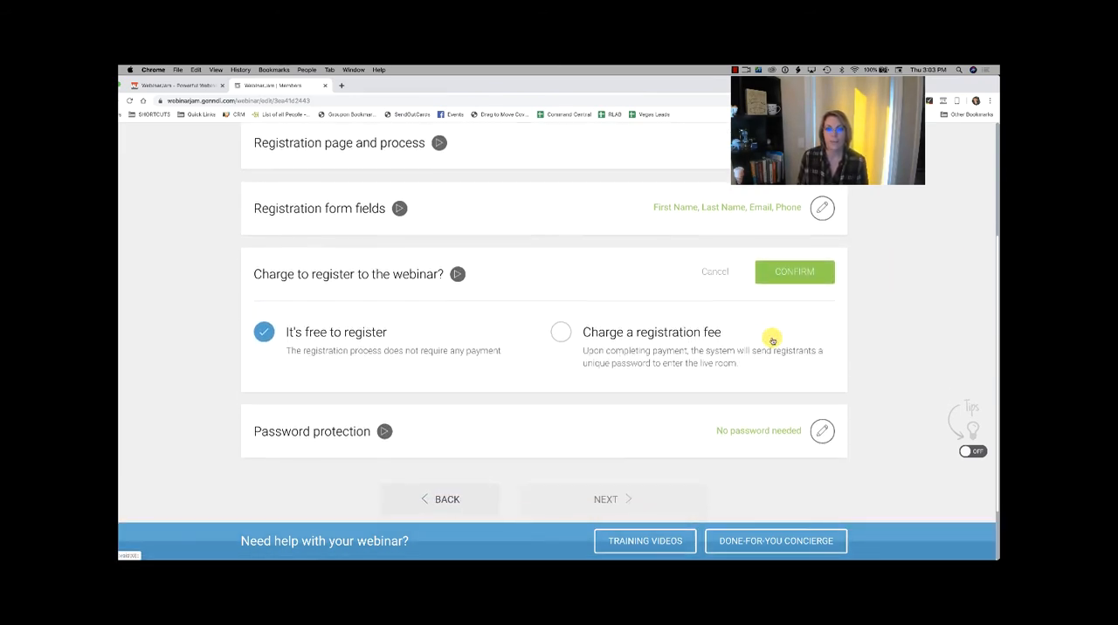
left_click(561, 332)
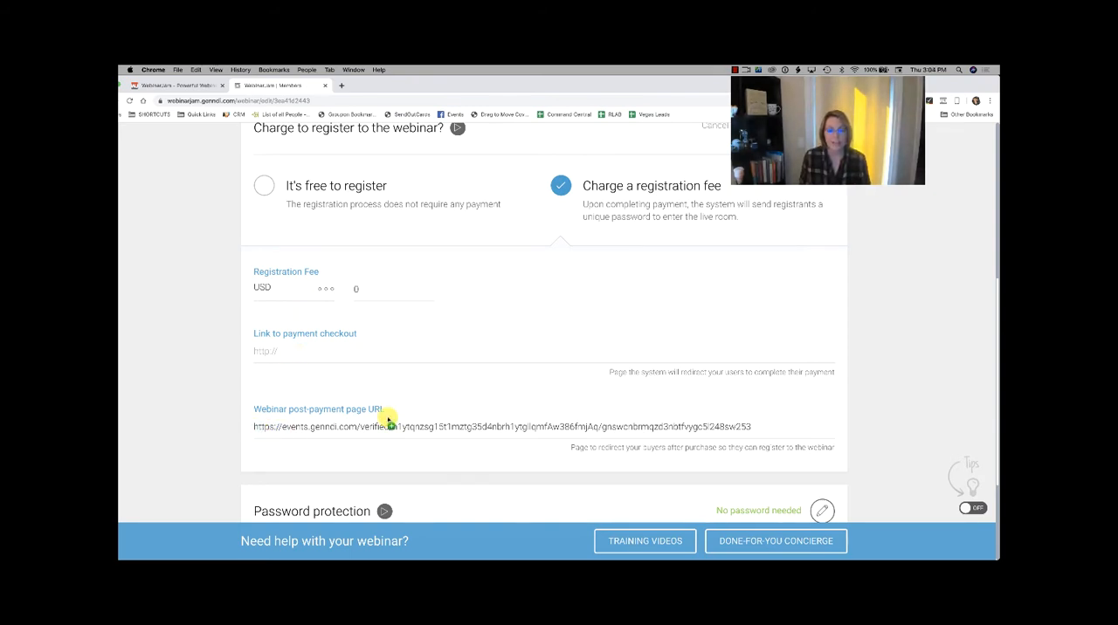
Step: Highlight the webinar post-payment page URL and examine the registration fee, payment checkout link and password protection settings
left_click_drag(387, 421, 738, 432)
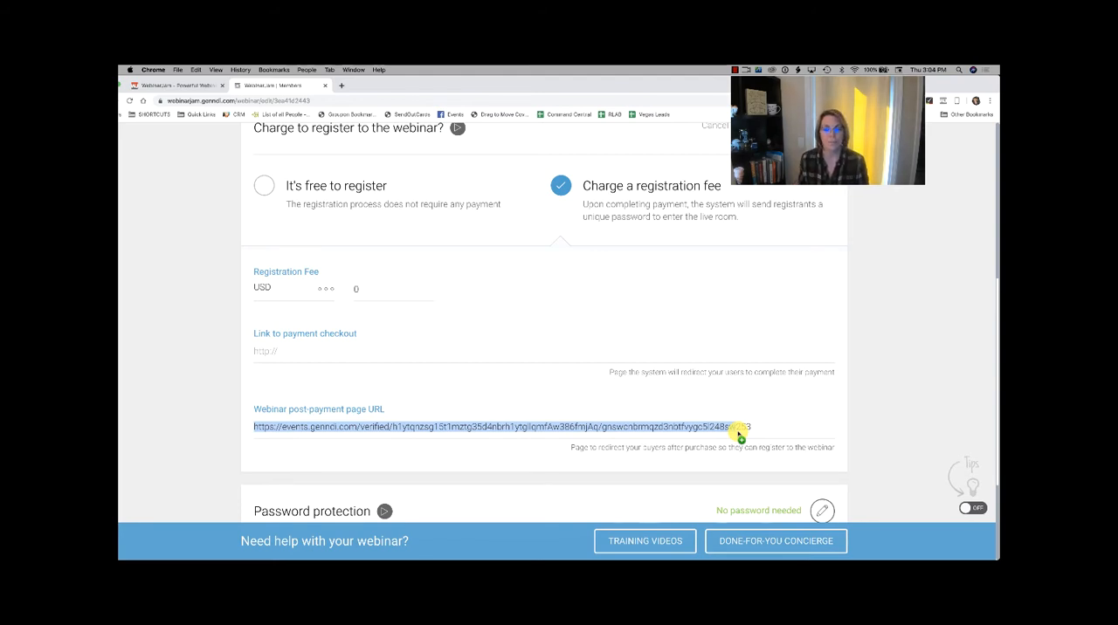
scroll(738, 434, "down", 1)
scroll(738, 434, "up", 1)
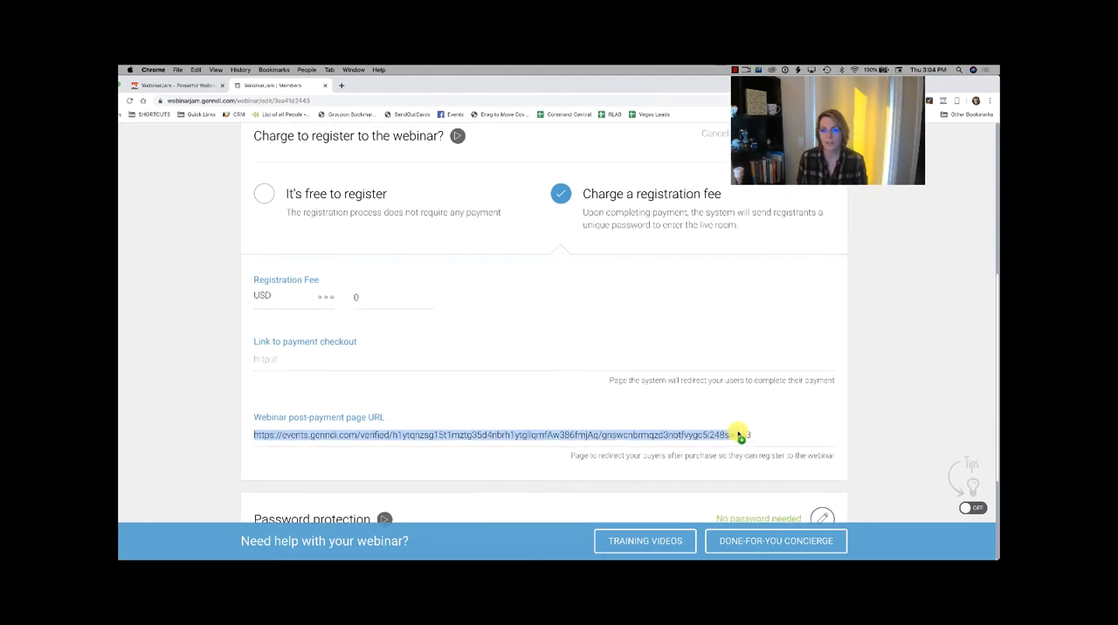
scroll(738, 434, "up", 2)
scroll(738, 434, "down", 3)
scroll(738, 434, "down", 4)
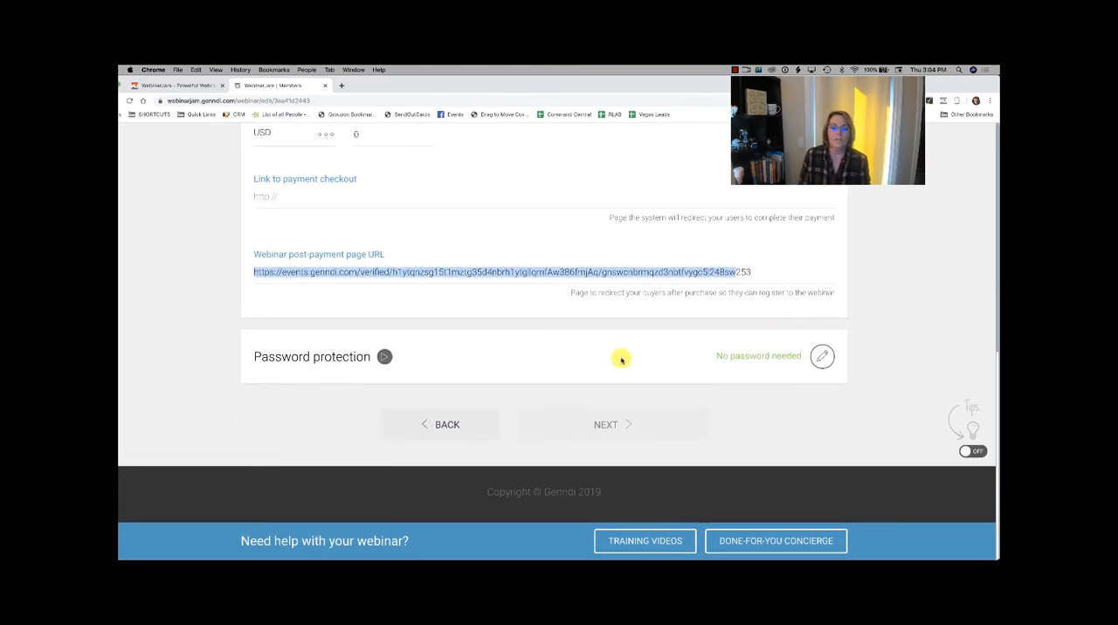
scroll(780, 361, "up", 3)
scroll(784, 363, "up", 4)
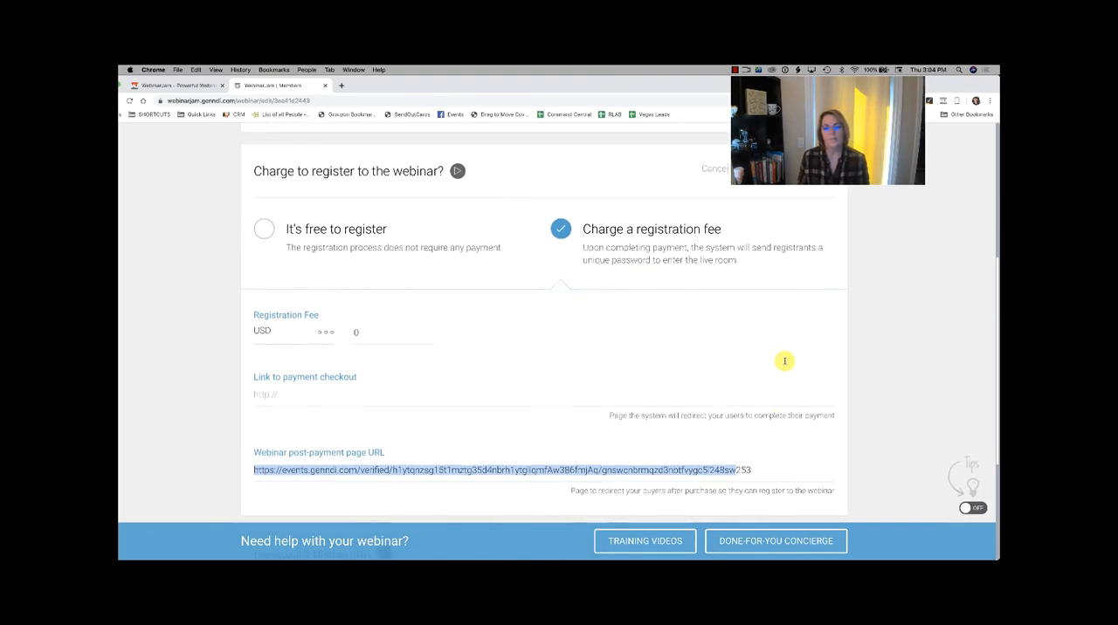
scroll(785, 363, "down", 7)
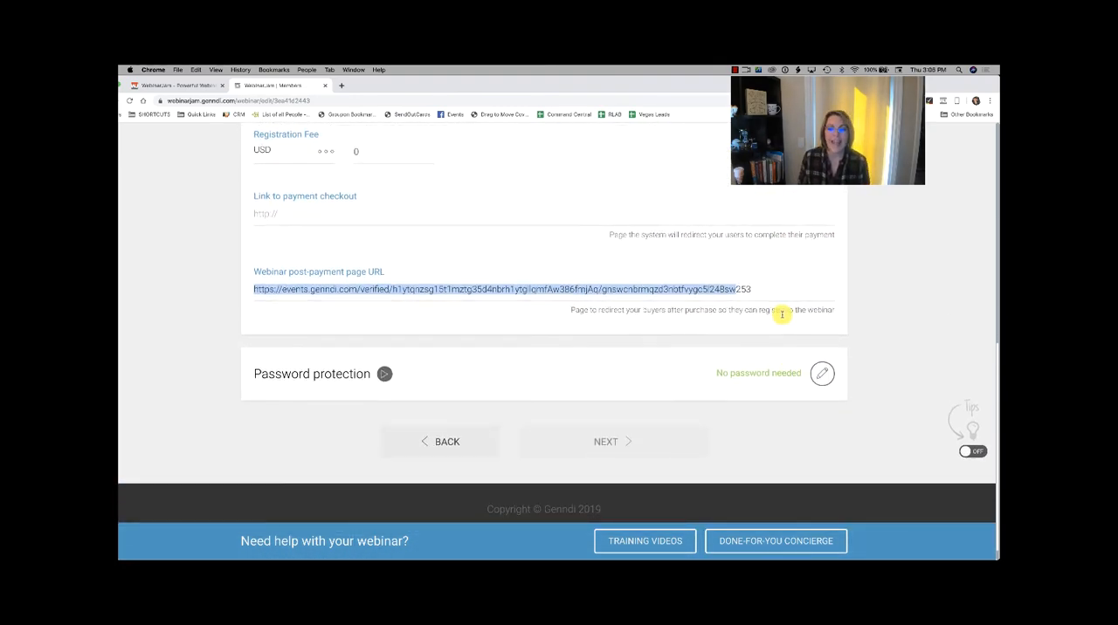
Step: Set the registration fee to 99 USD and activate the payment checkout link field
scroll(784, 317, "up", 4)
scroll(783, 317, "down", 1)
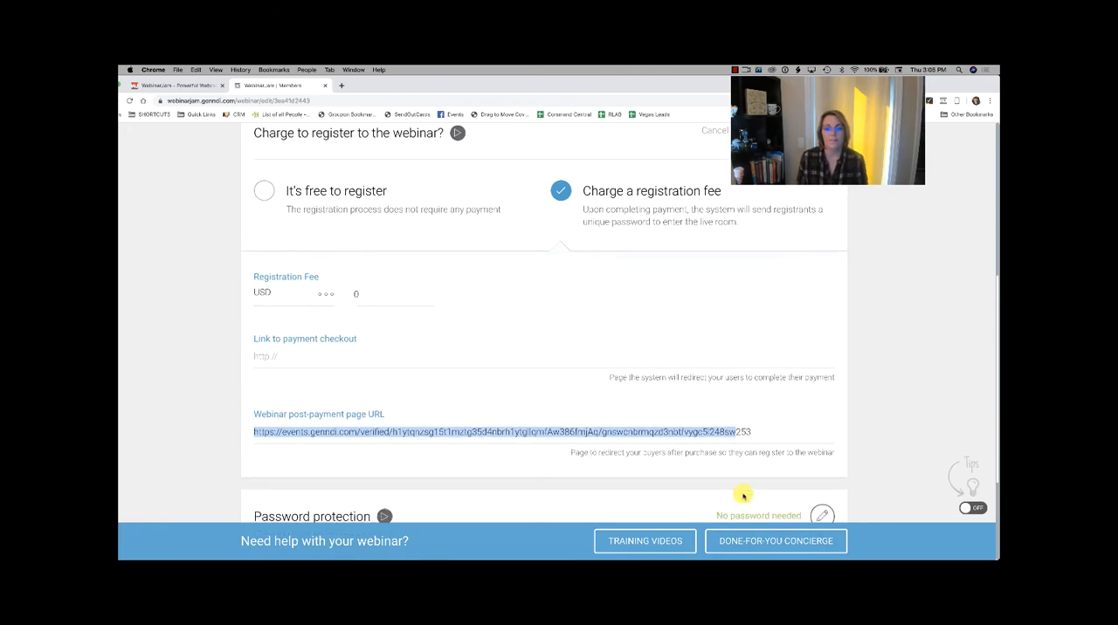
scroll(742, 514, "down", 2)
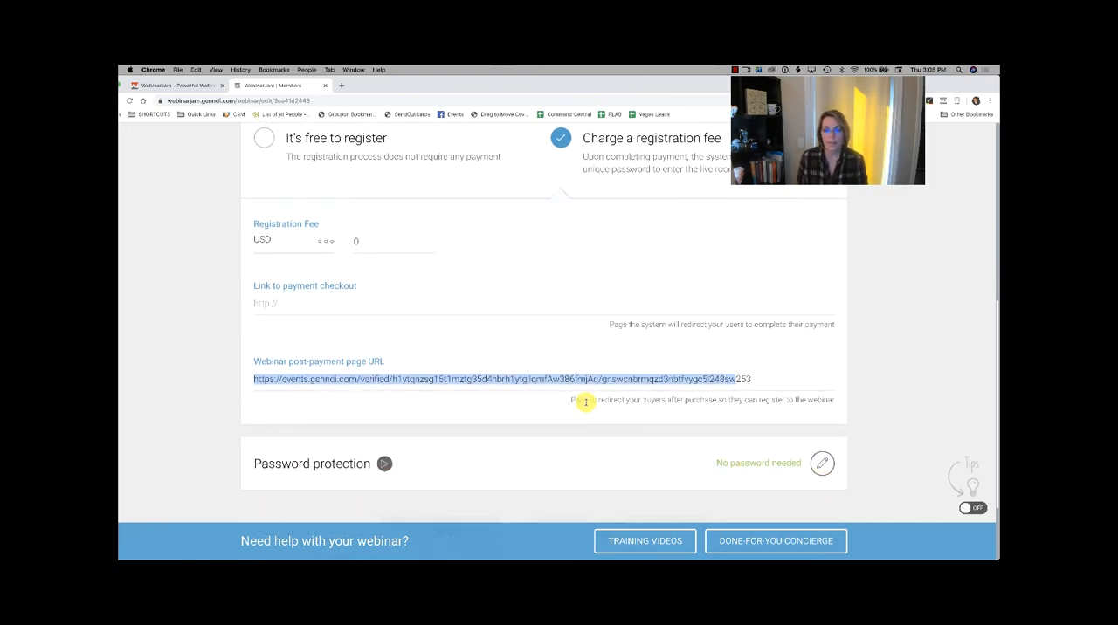
scroll(584, 399, "up", 2)
left_click(372, 310)
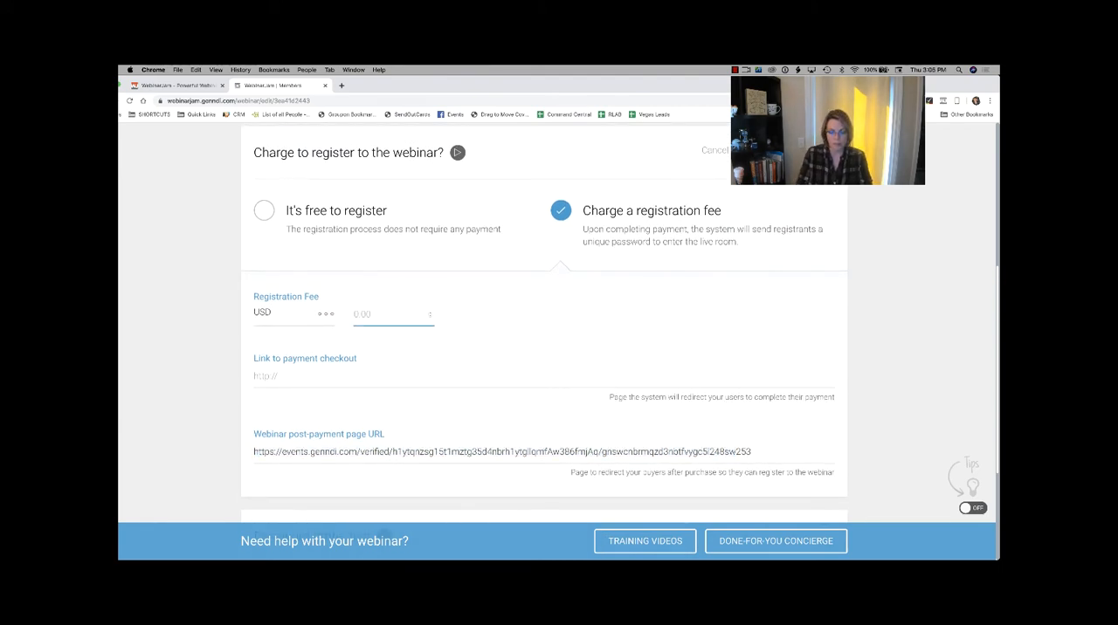
left_click(291, 377)
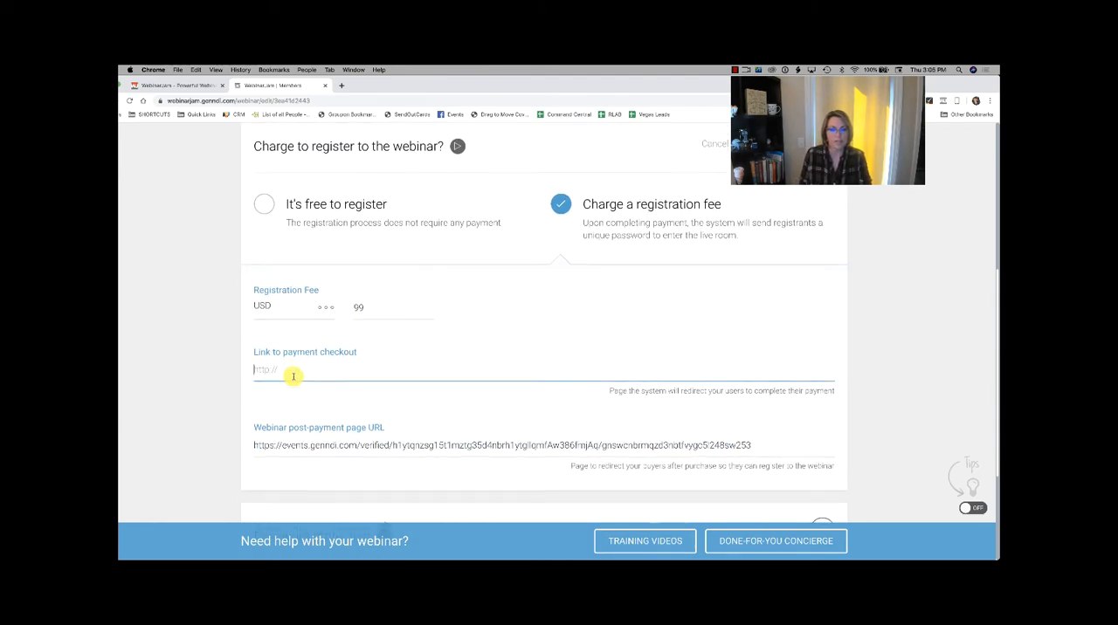
scroll(290, 376, "down", 1)
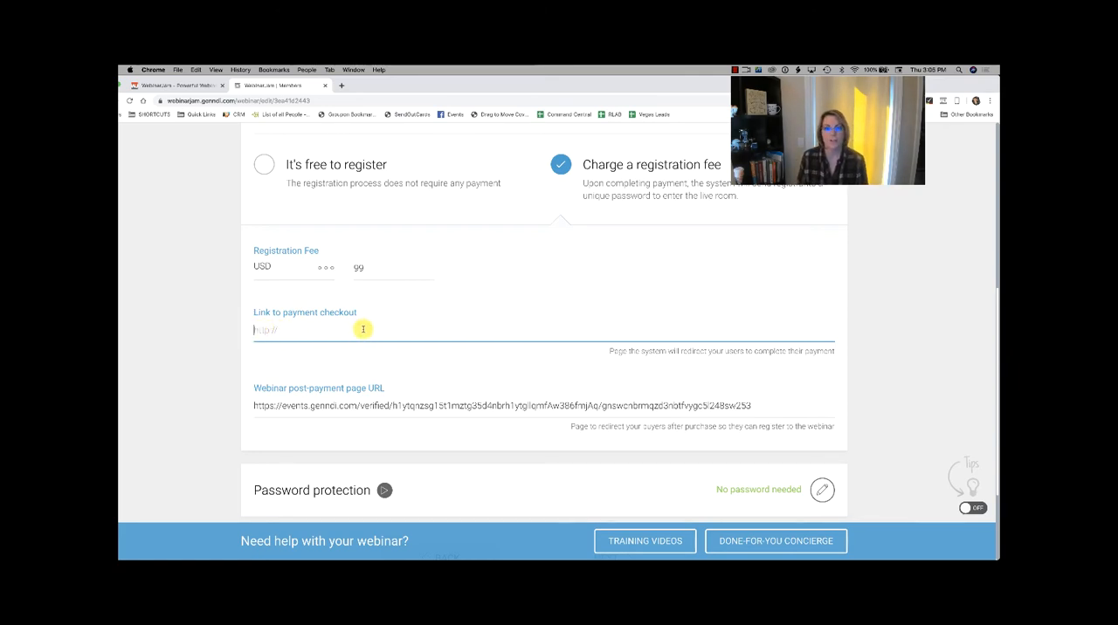
Step: Open the webinar's password protection, require a password, and examine the master and unique password options with the master password field active
scroll(358, 336, "down", 1)
scroll(358, 336, "down", 3)
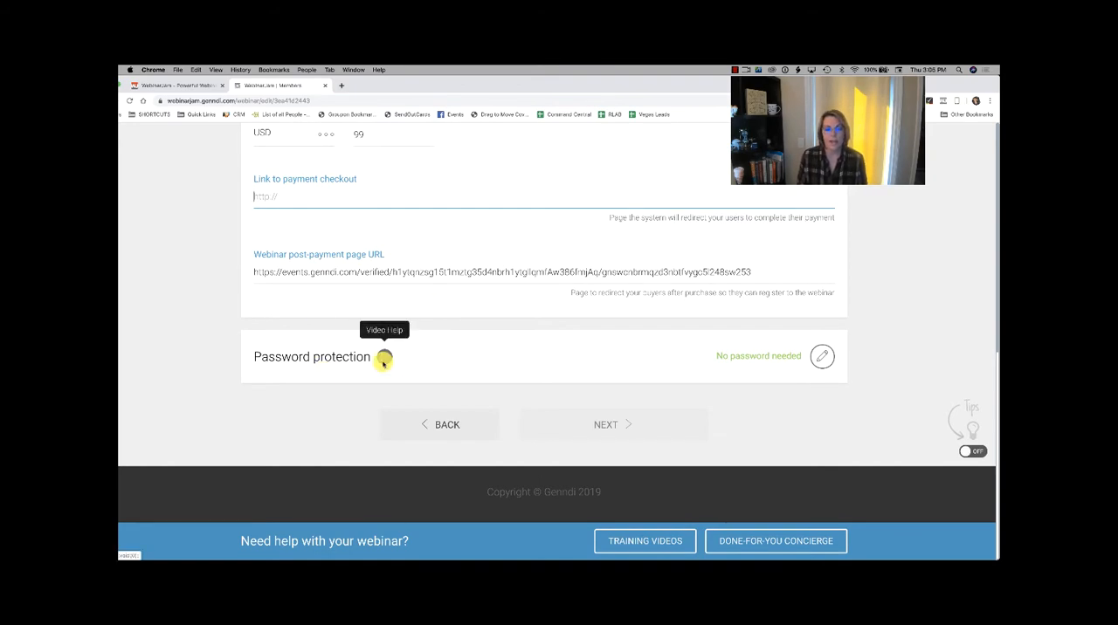
left_click(820, 358)
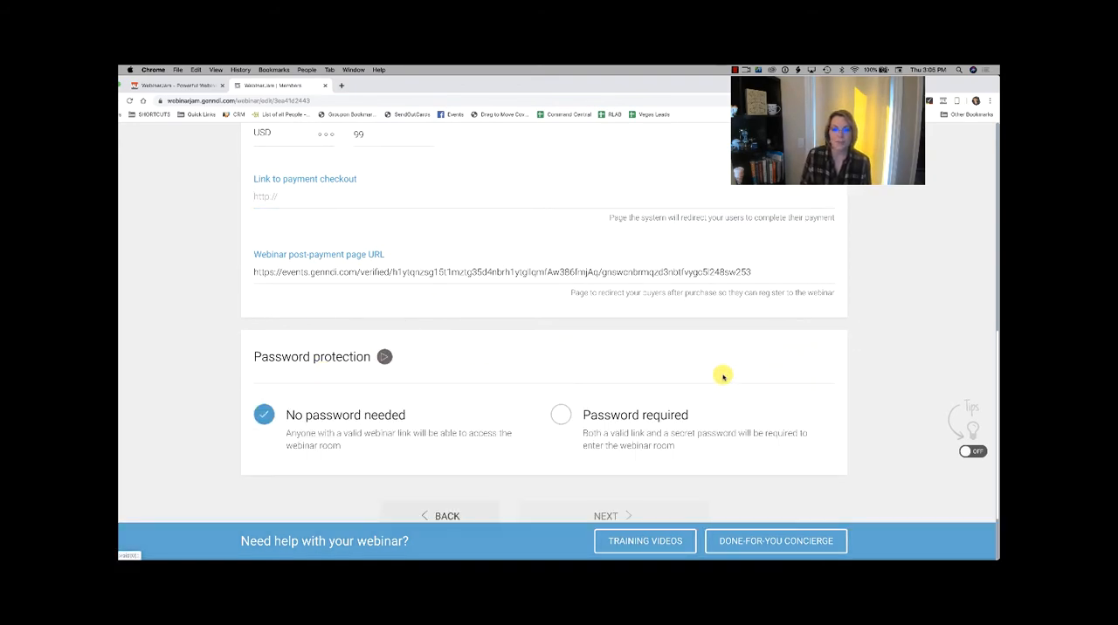
left_click(563, 411)
scroll(572, 416, "down", 3)
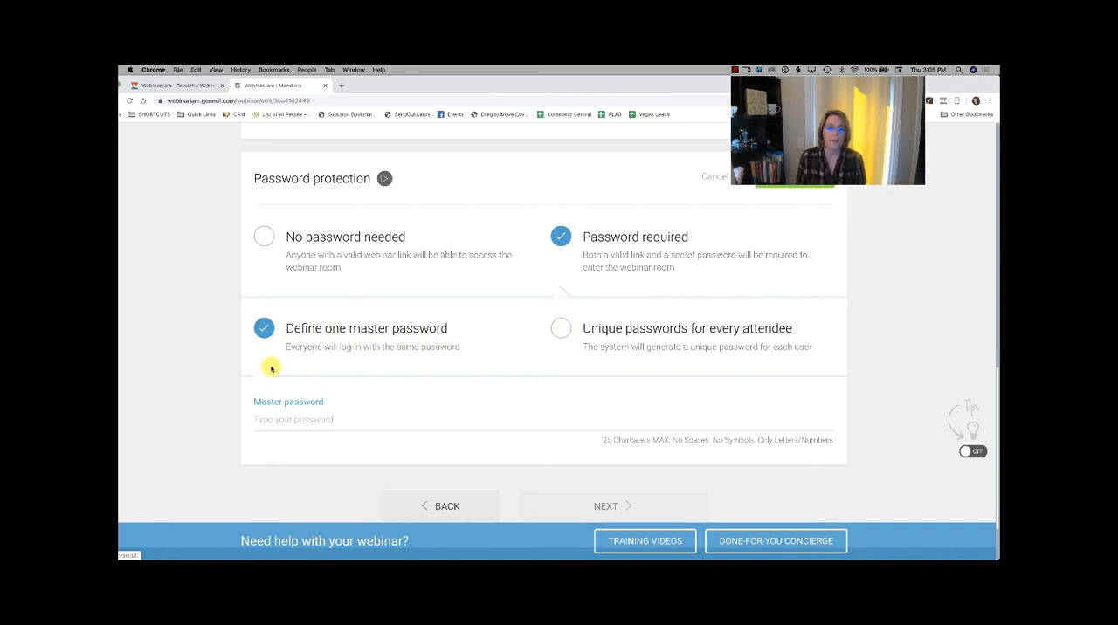
scroll(271, 369, "down", 1)
scroll(270, 369, "up", 1)
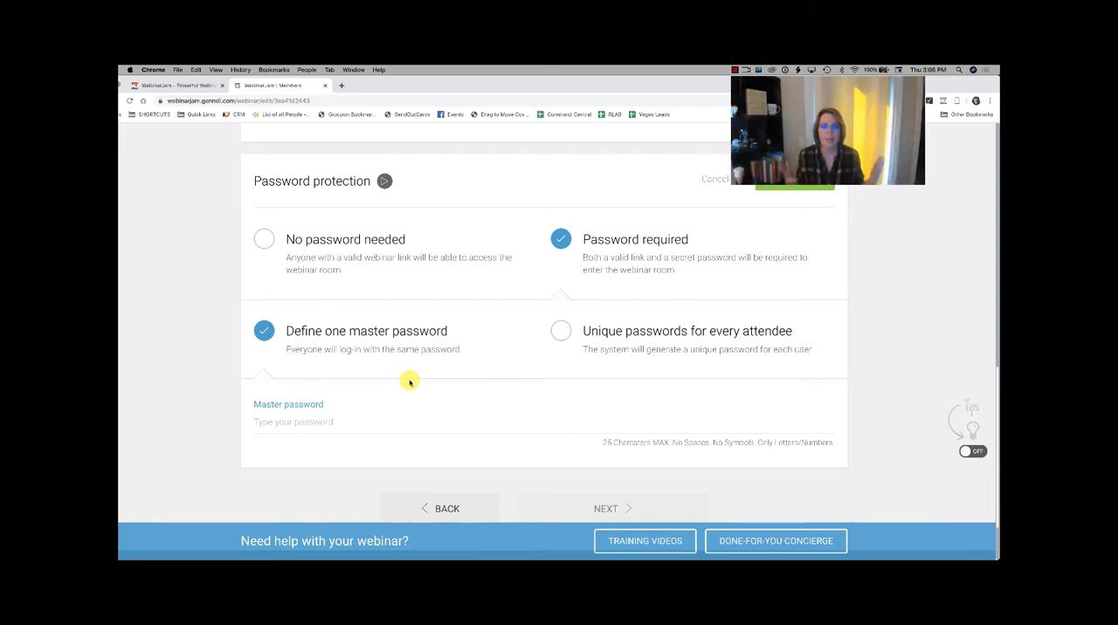
scroll(409, 382, "down", 1)
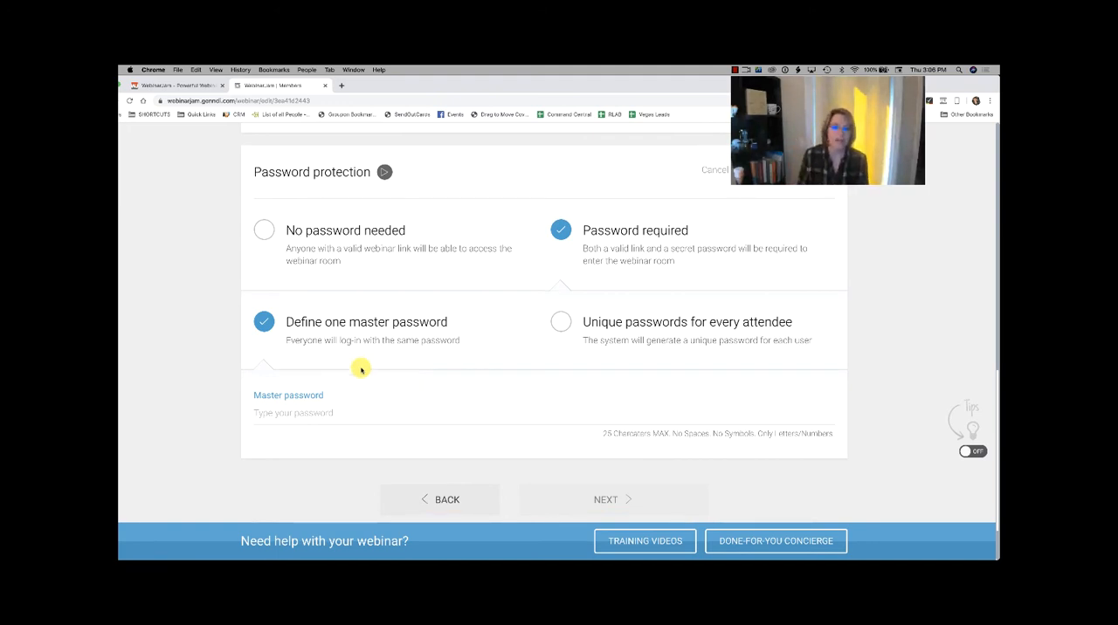
scroll(362, 369, "down", 1)
left_click(312, 400)
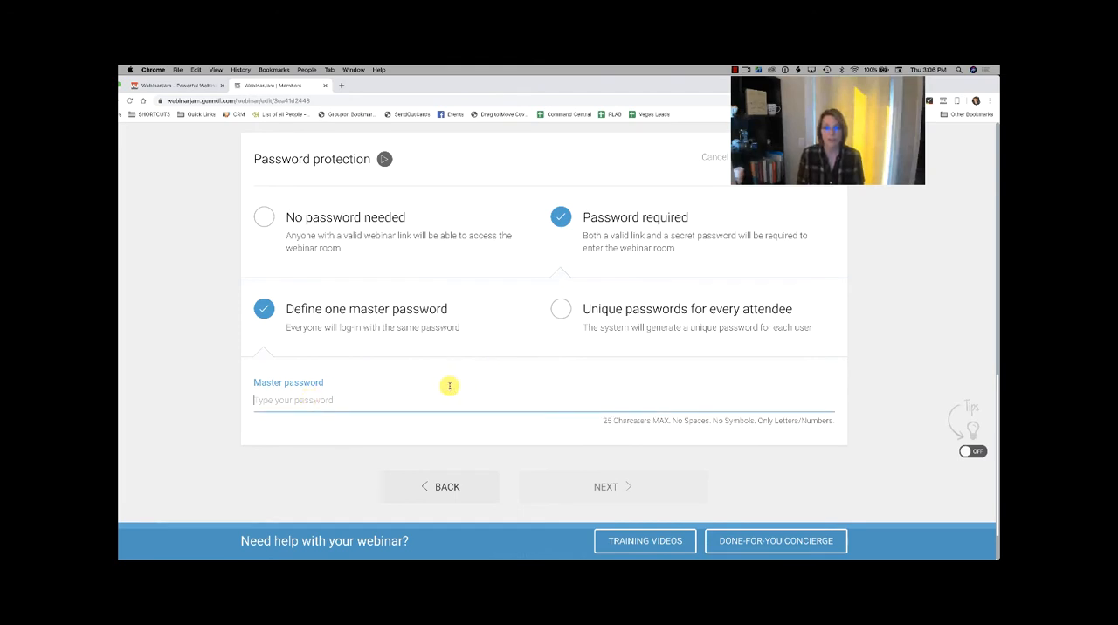
scroll(414, 379, "up", 5)
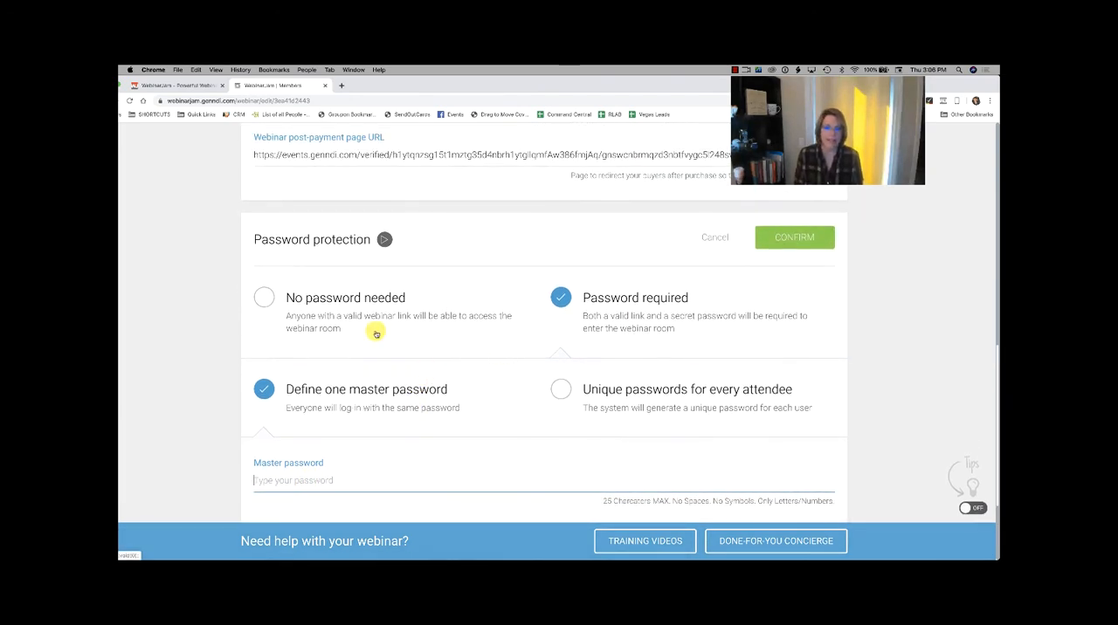
Step: Set password protection to no password needed and registration to free, confirming both settings
left_click(263, 297)
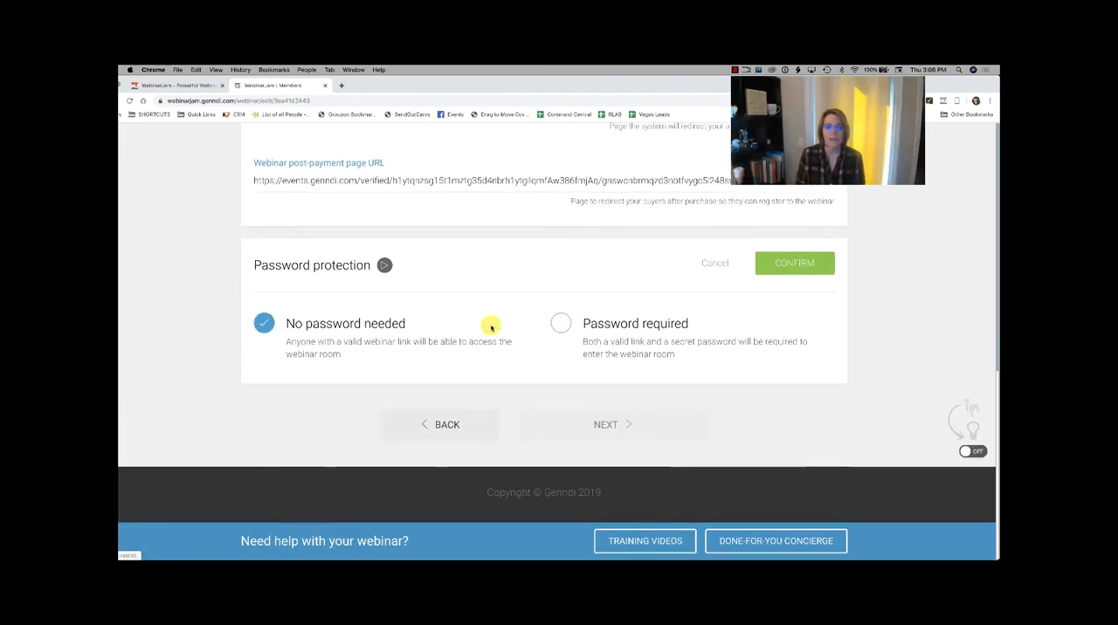
left_click(792, 266)
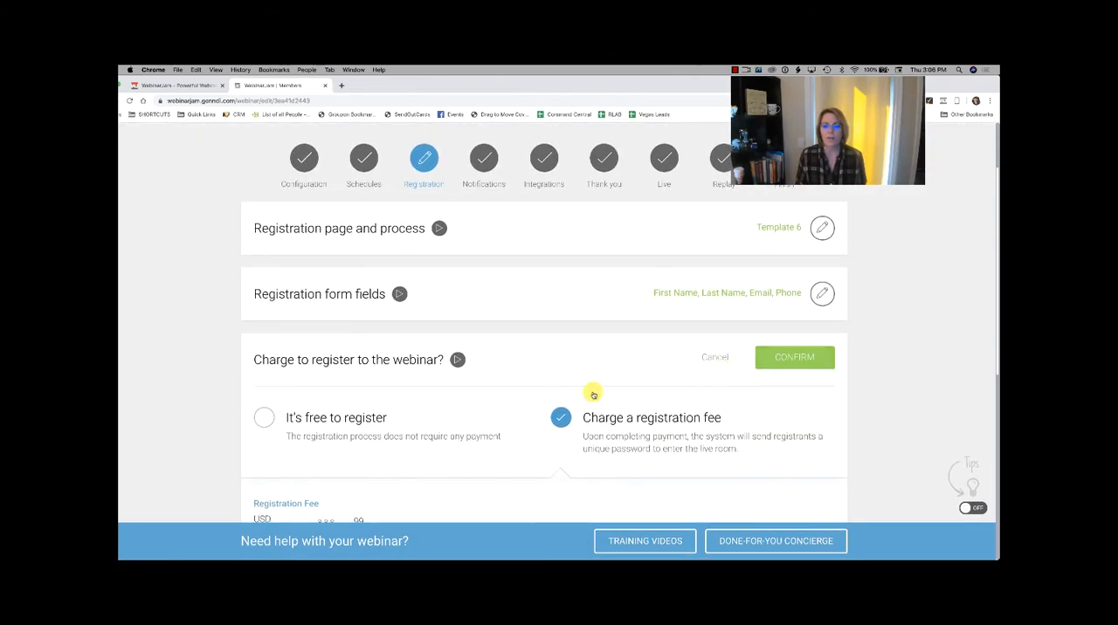
left_click(264, 417)
left_click(796, 356)
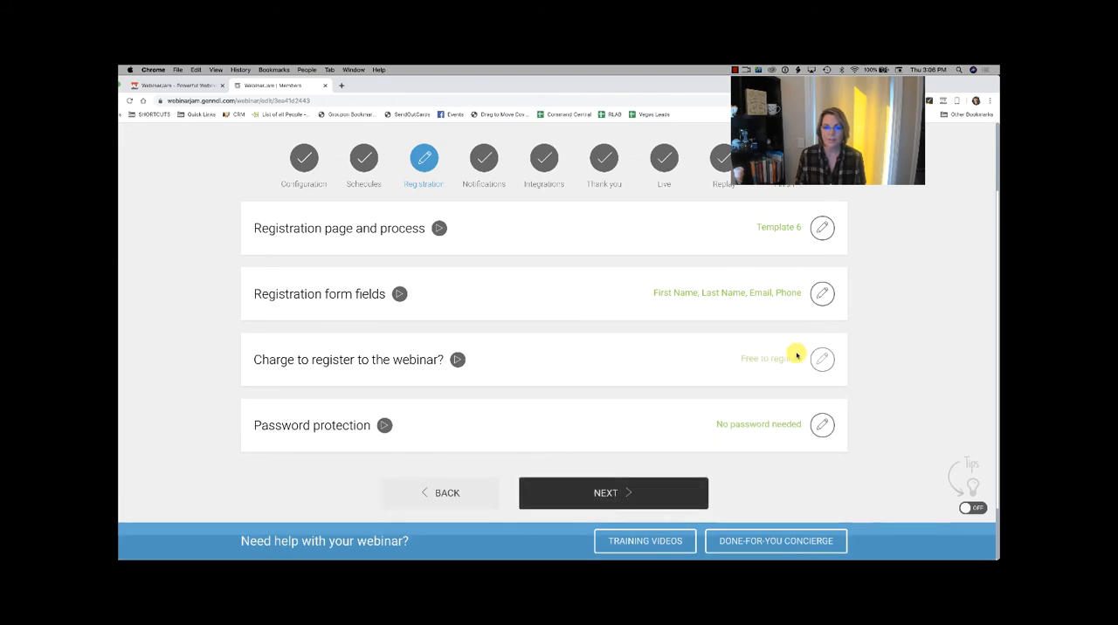
Step: Continue to the notifications stage and open the webinar notifications to review the email, phone and welcome message alerts
left_click(651, 490)
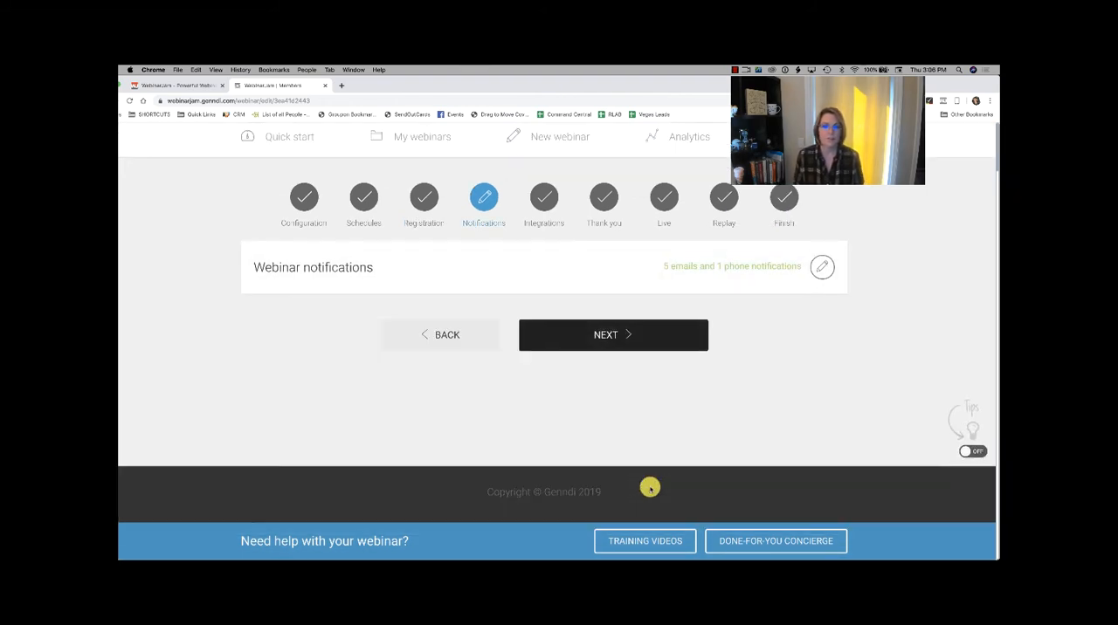
left_click(823, 269)
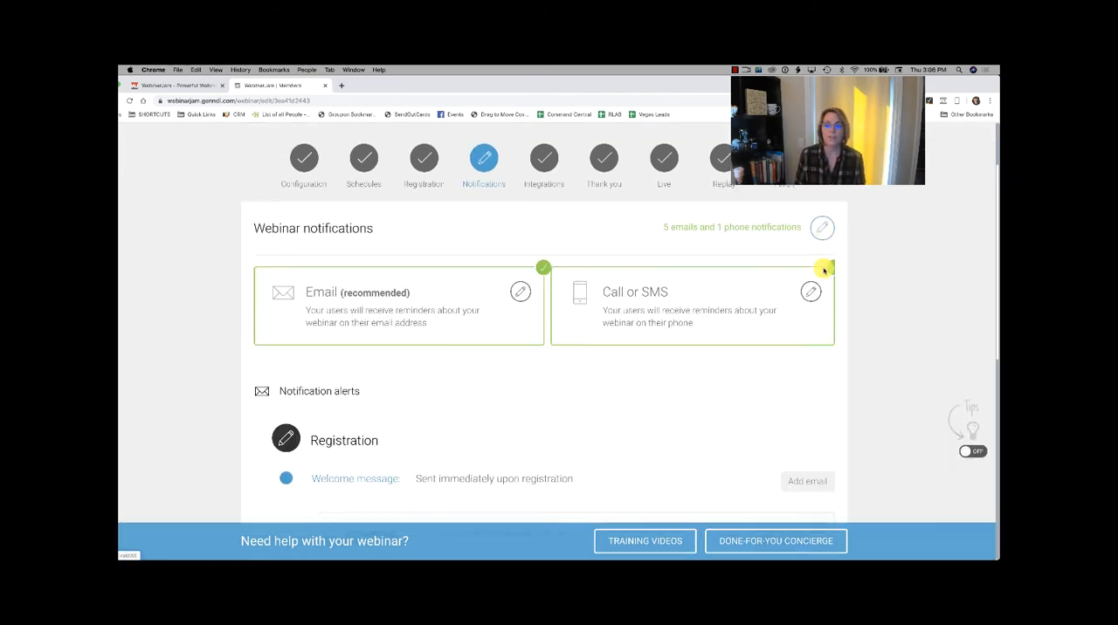
scroll(823, 271, "down", 3)
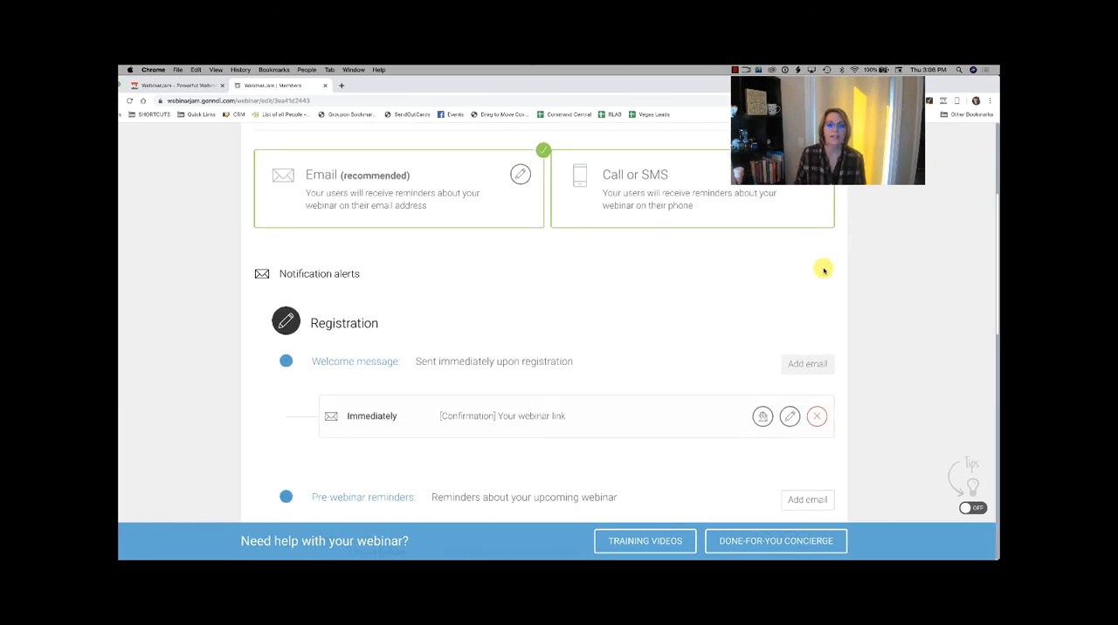
scroll(824, 271, "up", 2)
scroll(824, 270, "down", 1)
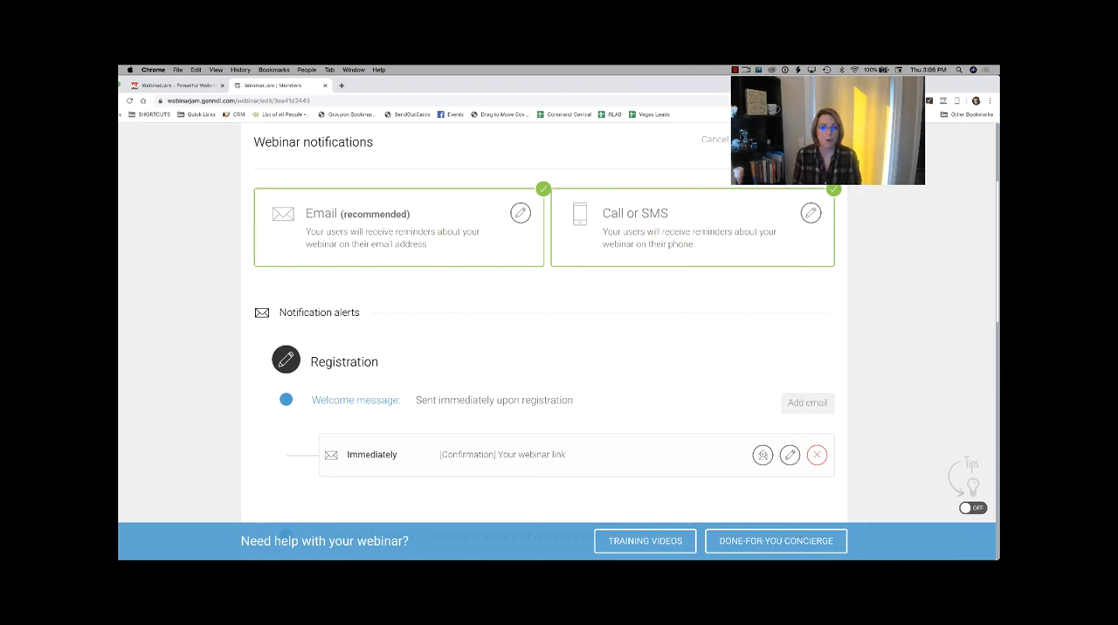
scroll(545, 323, "down", 2)
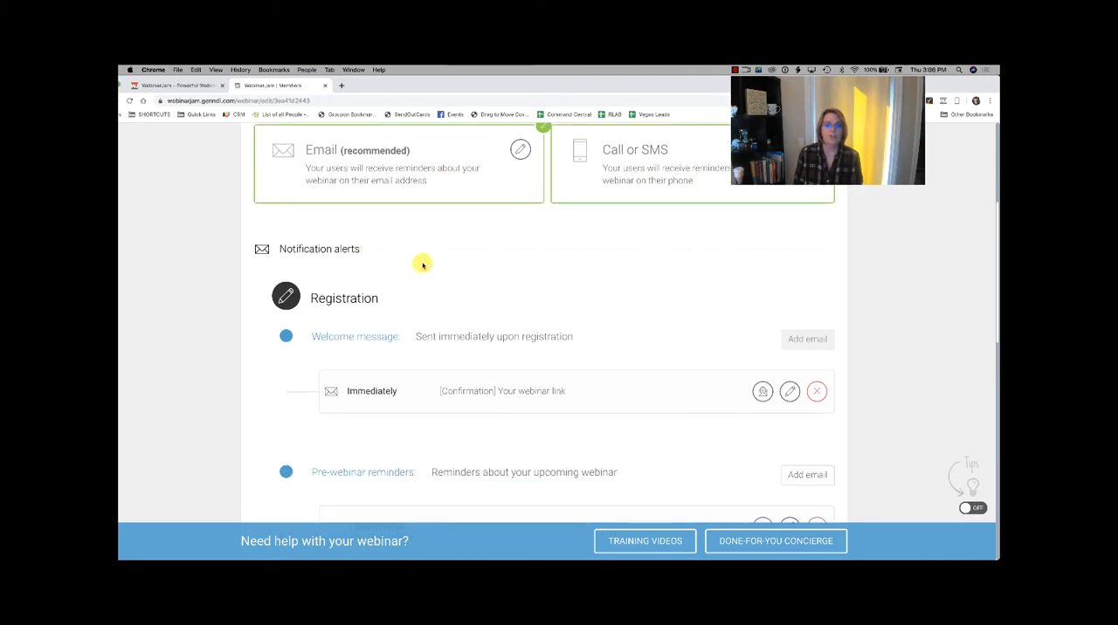
scroll(423, 263, "down", 2)
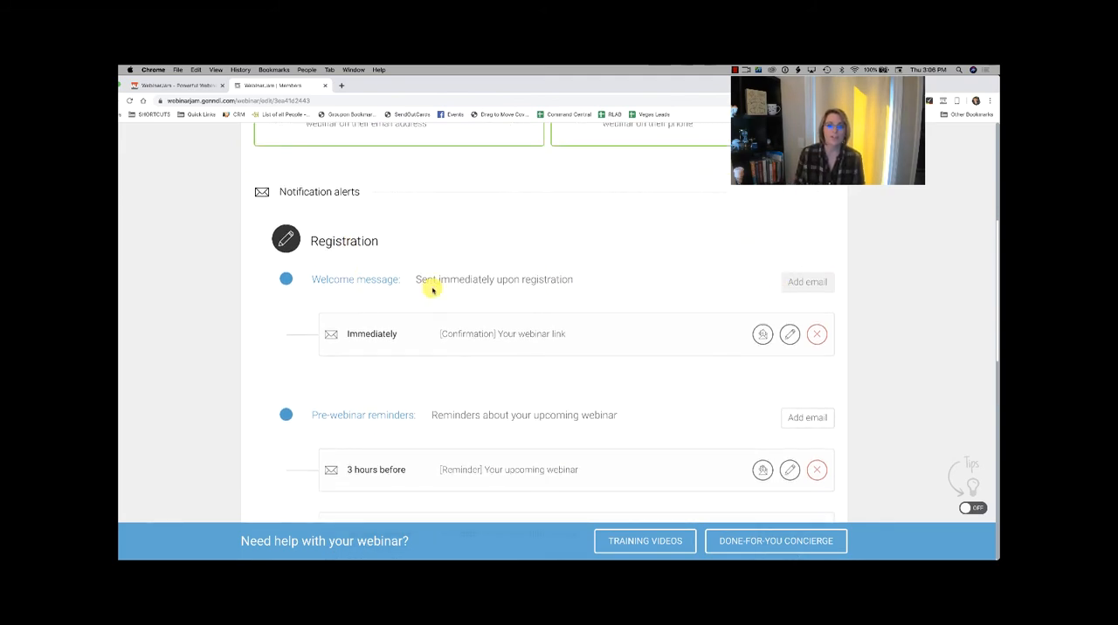
scroll(688, 352, "down", 1)
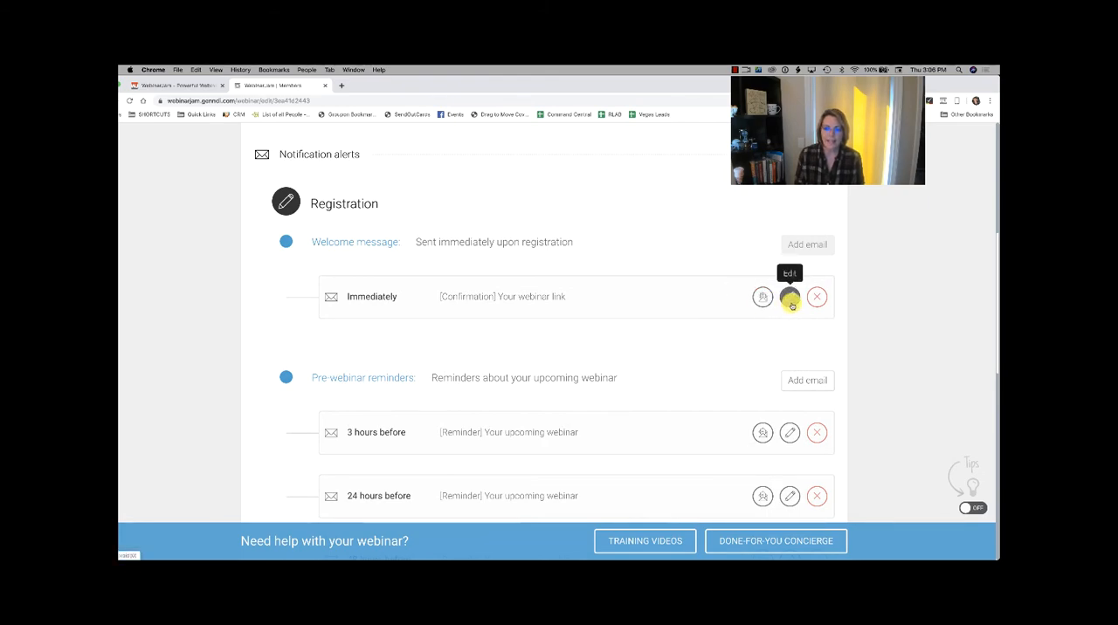
Step: Open the immediate registration confirmation email, examine its subject, body text, tool links and shortcodes, and cancel out of the editor
left_click(789, 298)
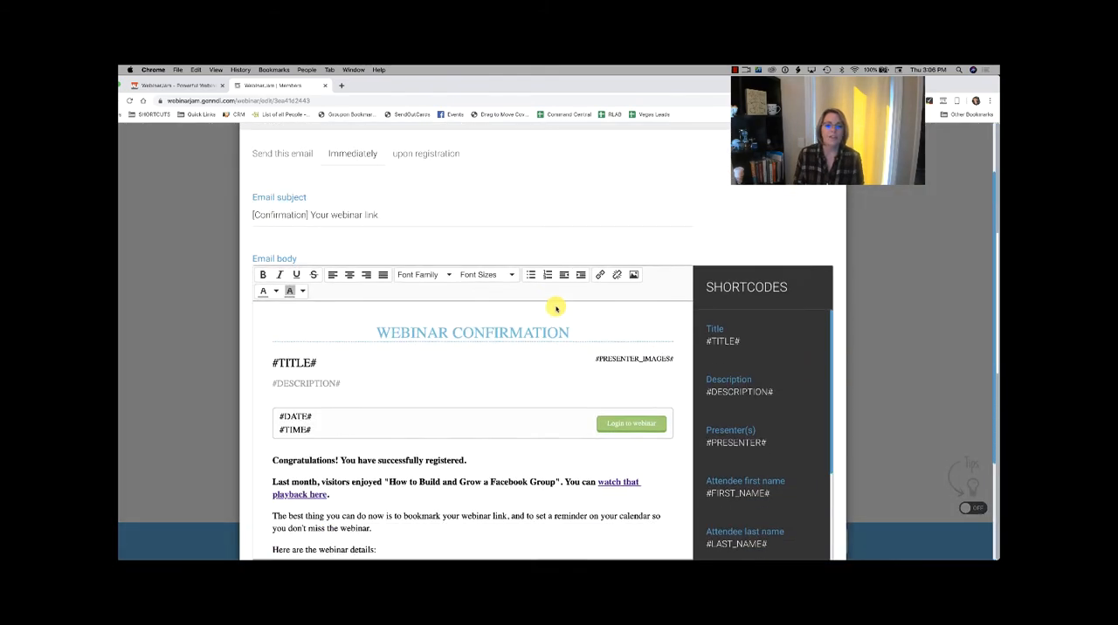
scroll(559, 305, "down", 3)
scroll(397, 457, "down", 5)
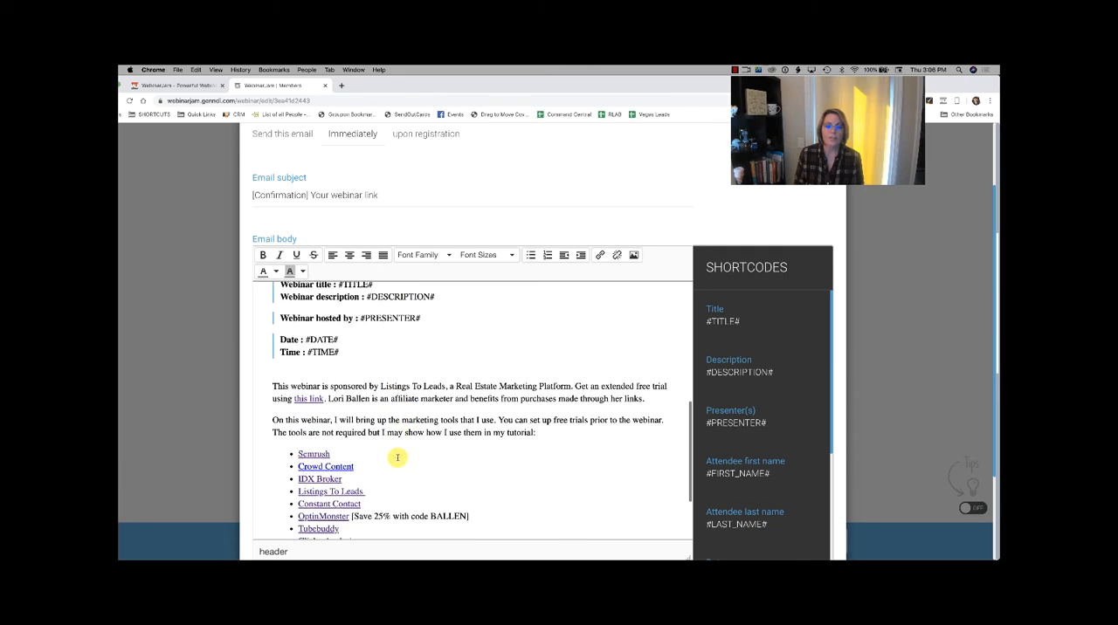
scroll(398, 457, "down", 3)
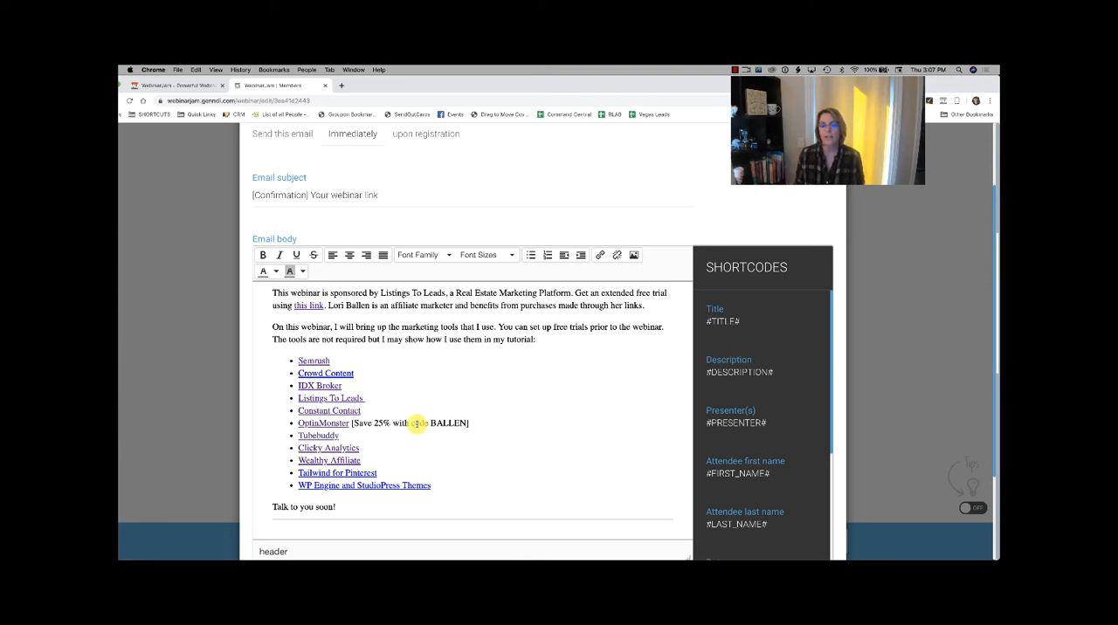
scroll(418, 423, "up", 1)
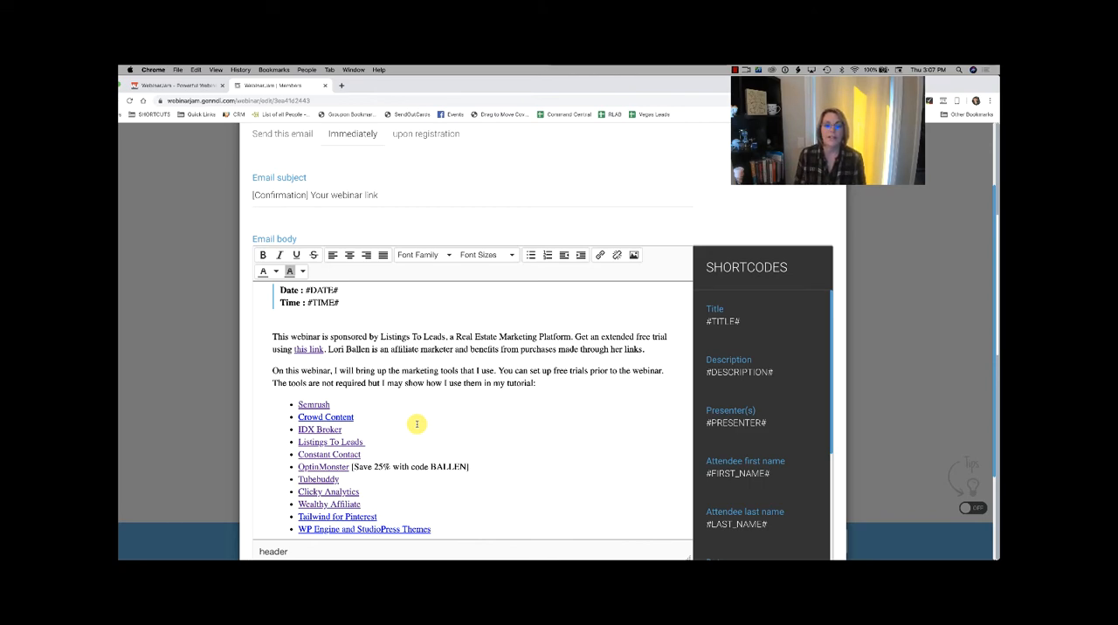
scroll(416, 425, "down", 4)
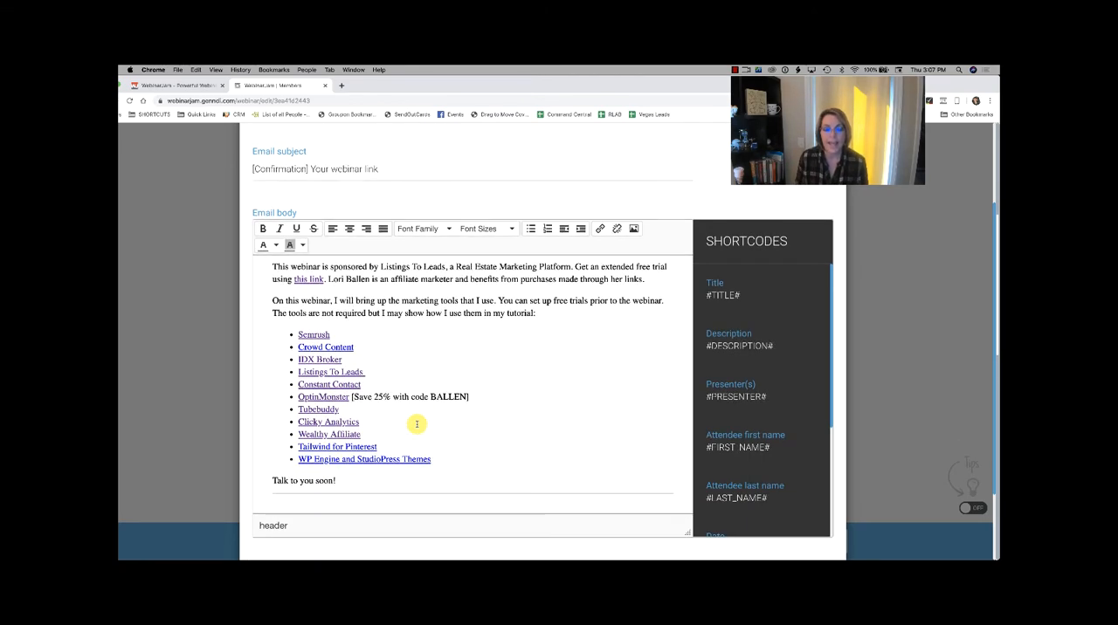
scroll(416, 425, "up", 3)
scroll(419, 425, "down", 2)
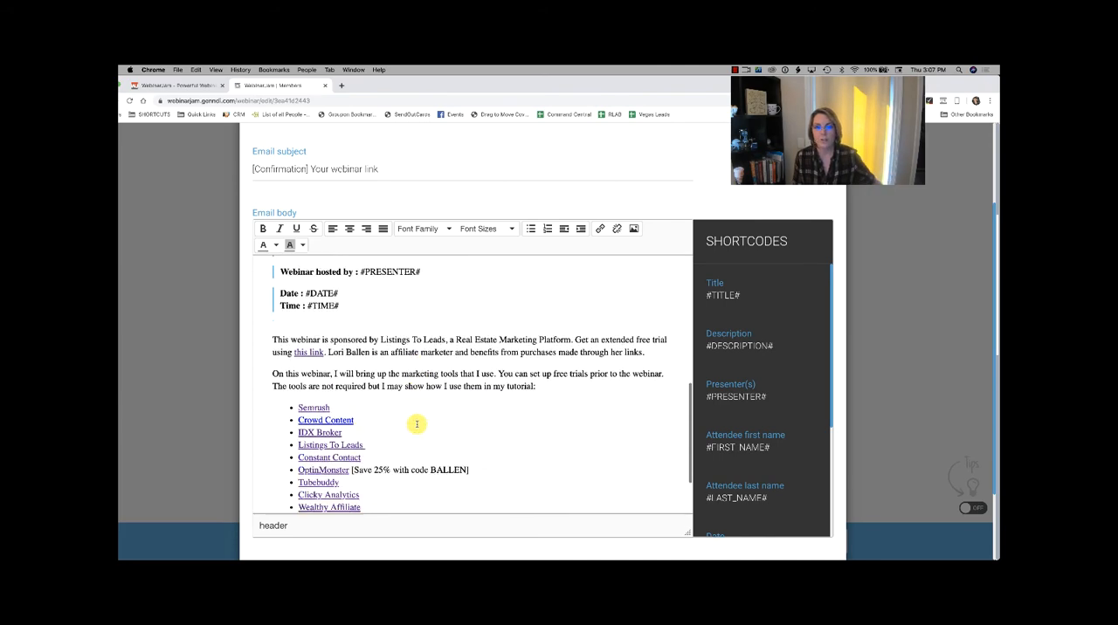
scroll(241, 434, "down", 1)
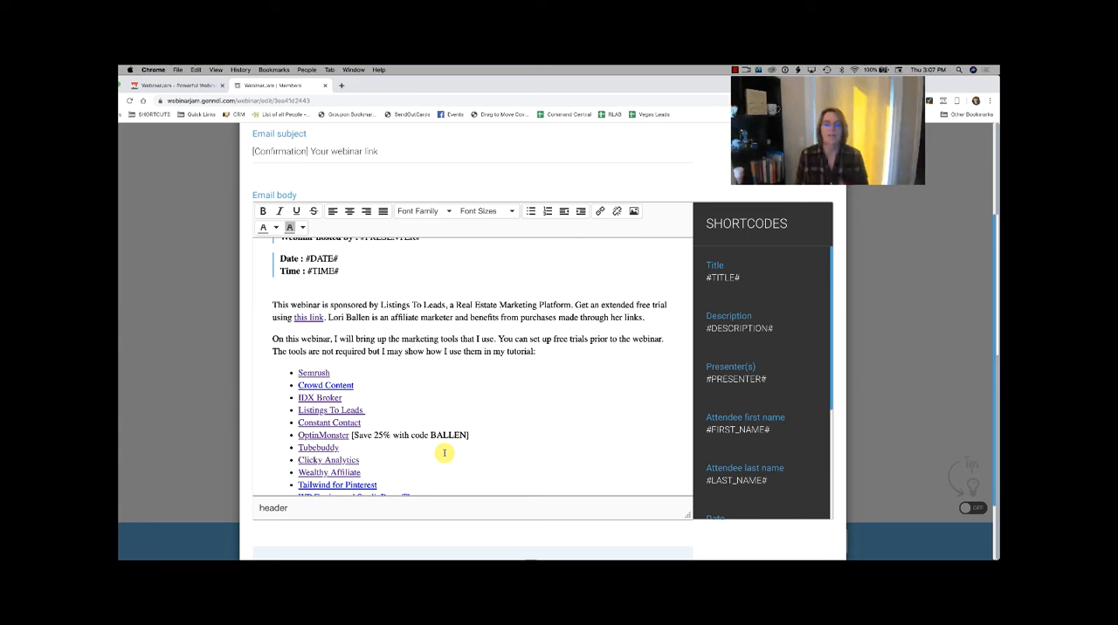
scroll(443, 452, "down", 2)
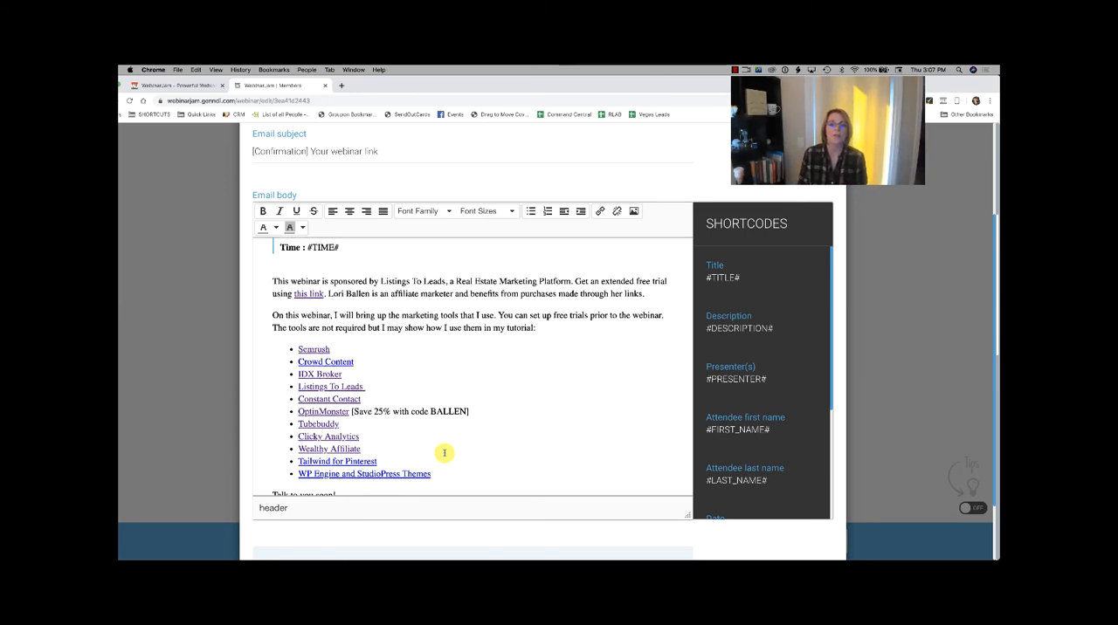
scroll(444, 452, "up", 10)
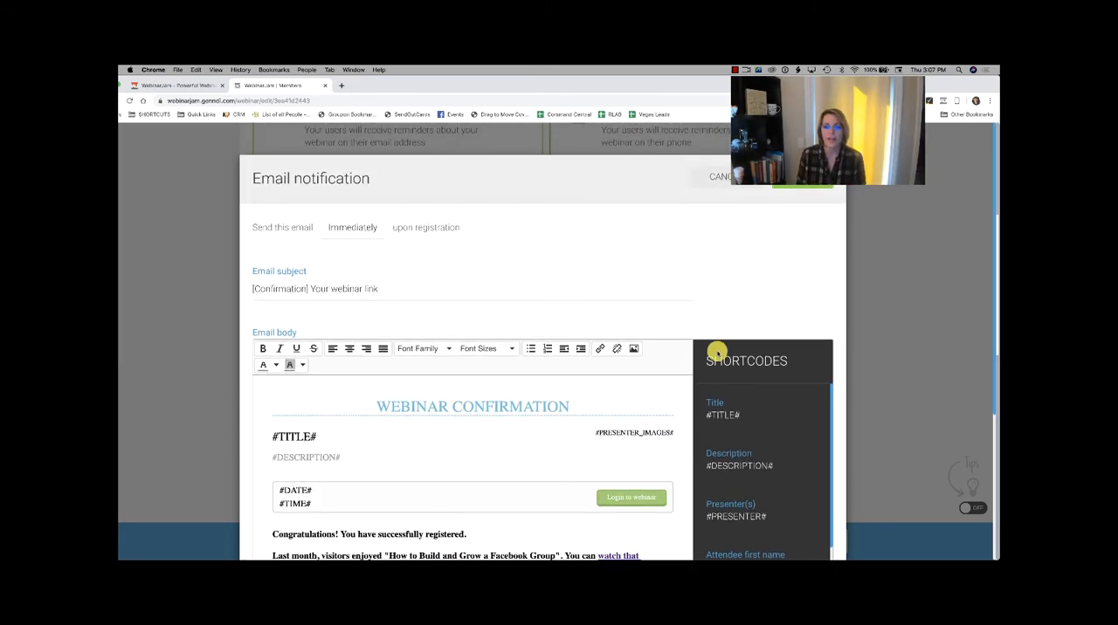
left_click(740, 177)
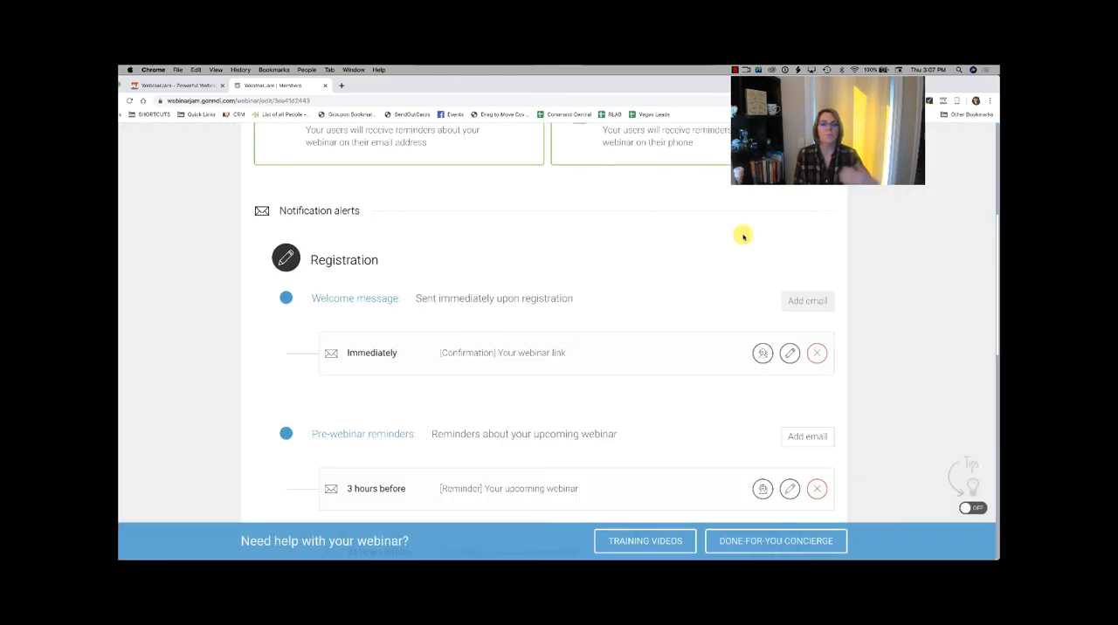
Step: Review the notification alerts, from the welcome message and pre-webinar reminders through the last-minute email and phone reminders to the post-webinar message
scroll(650, 273, "down", 4)
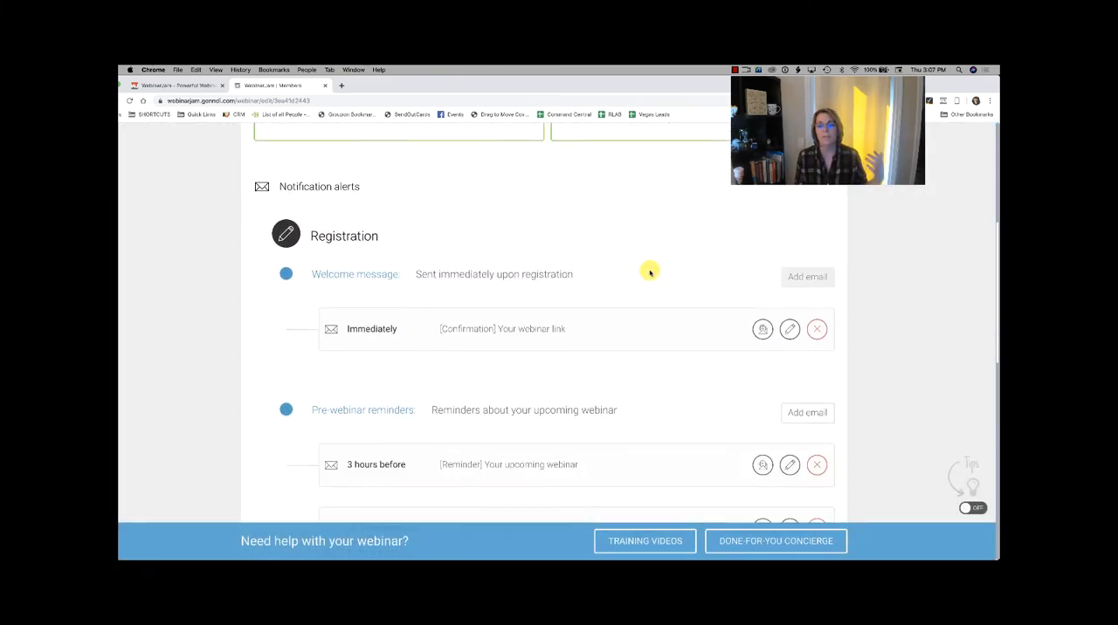
scroll(650, 272, "down", 3)
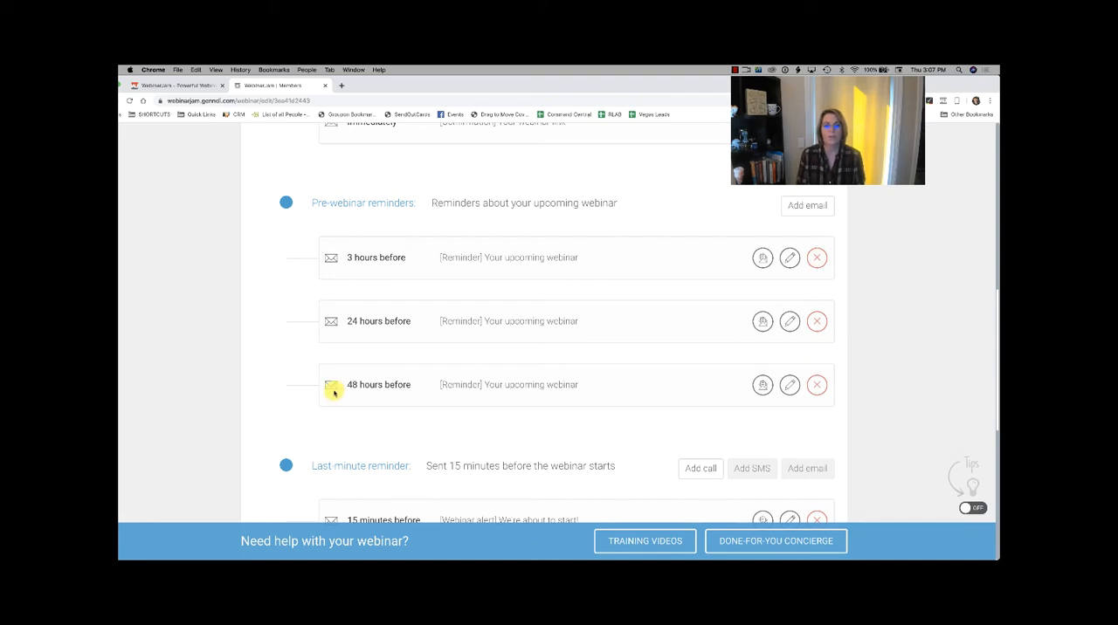
scroll(860, 385, "down", 1)
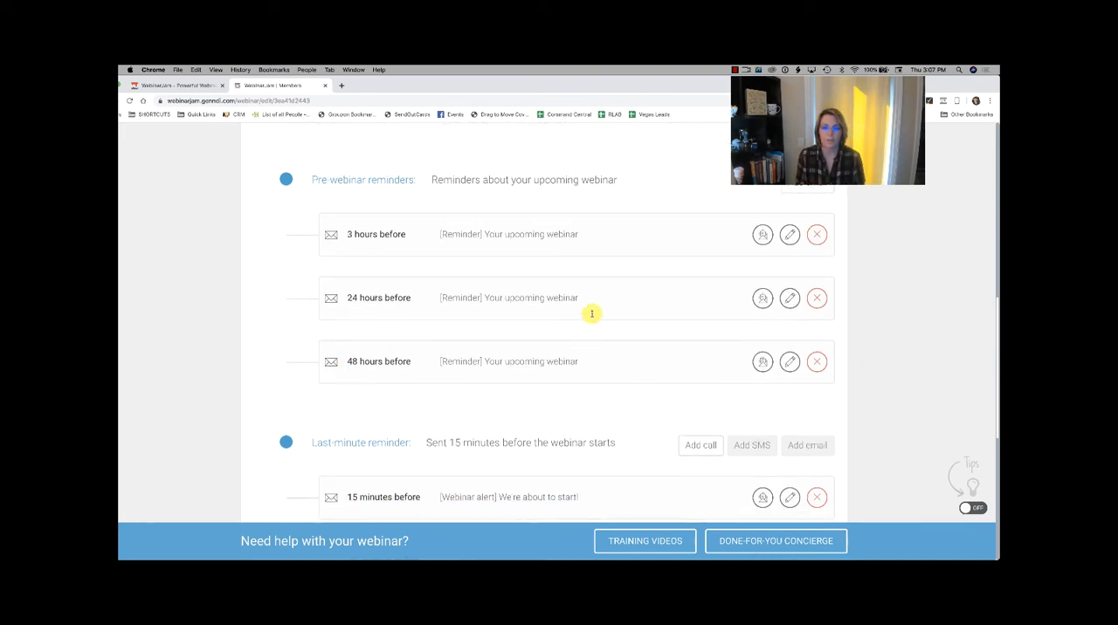
scroll(466, 316, "down", 5)
scroll(466, 316, "down", 5)
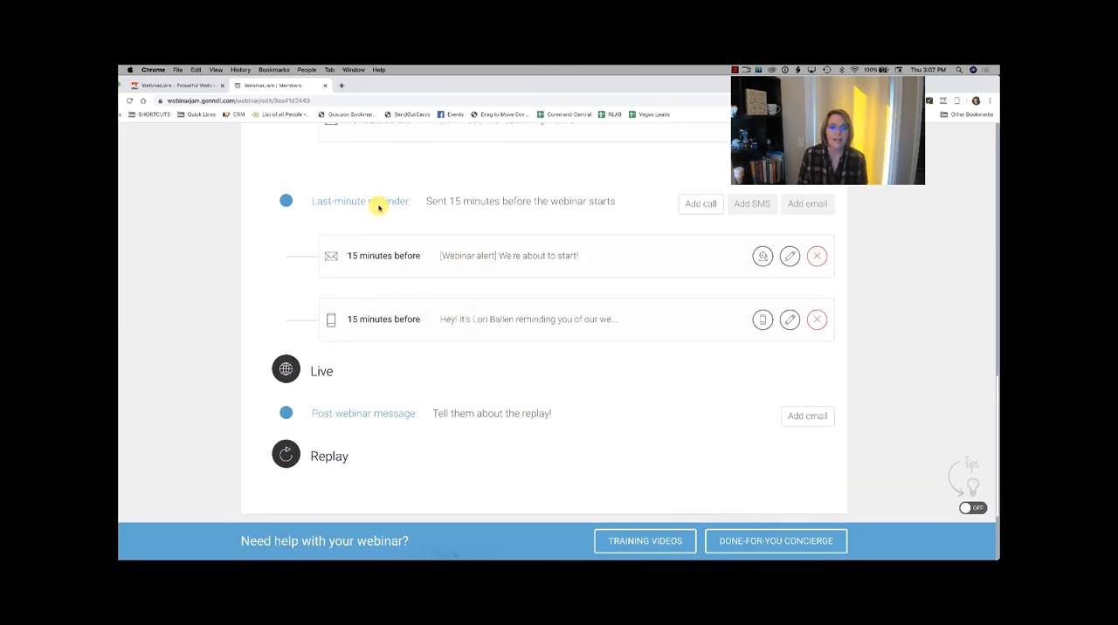
scroll(437, 218, "down", 1)
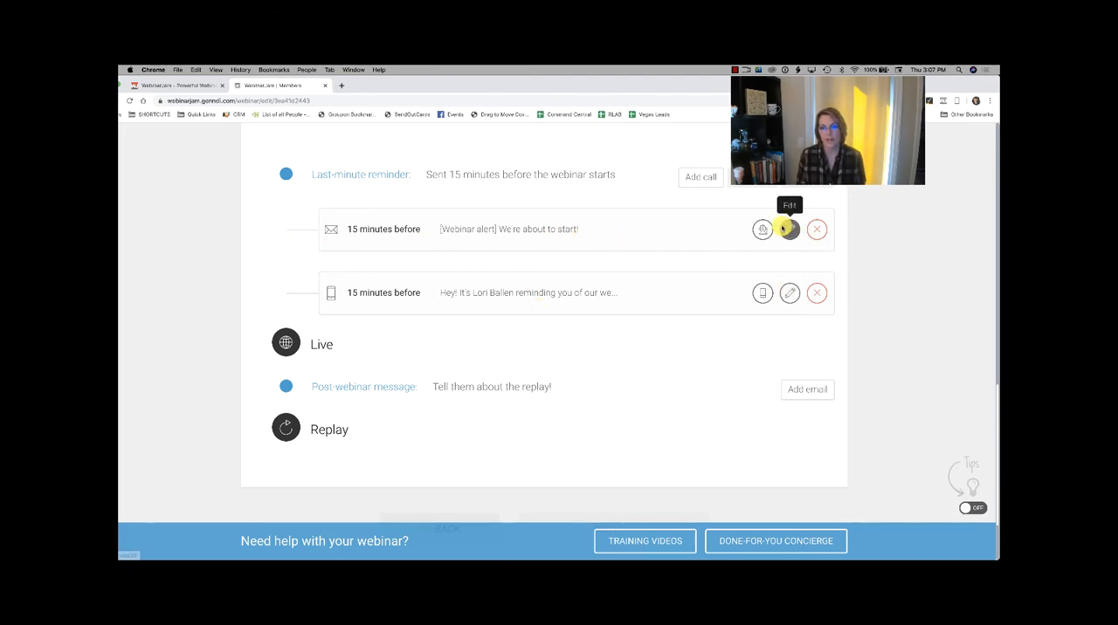
scroll(586, 277, "up", 2)
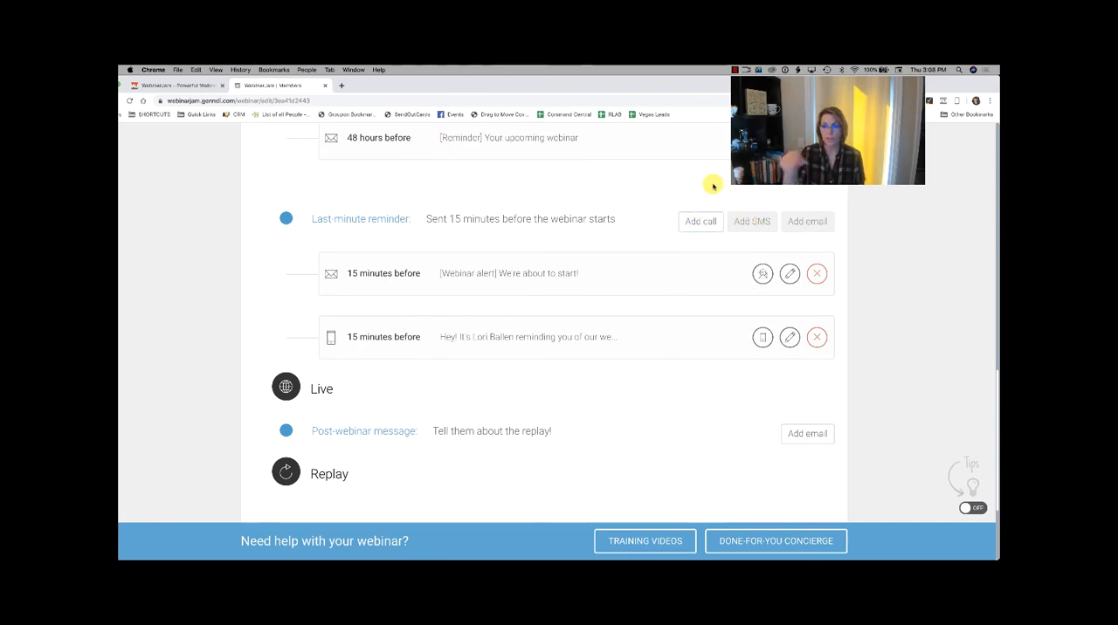
scroll(713, 186, "up", 2)
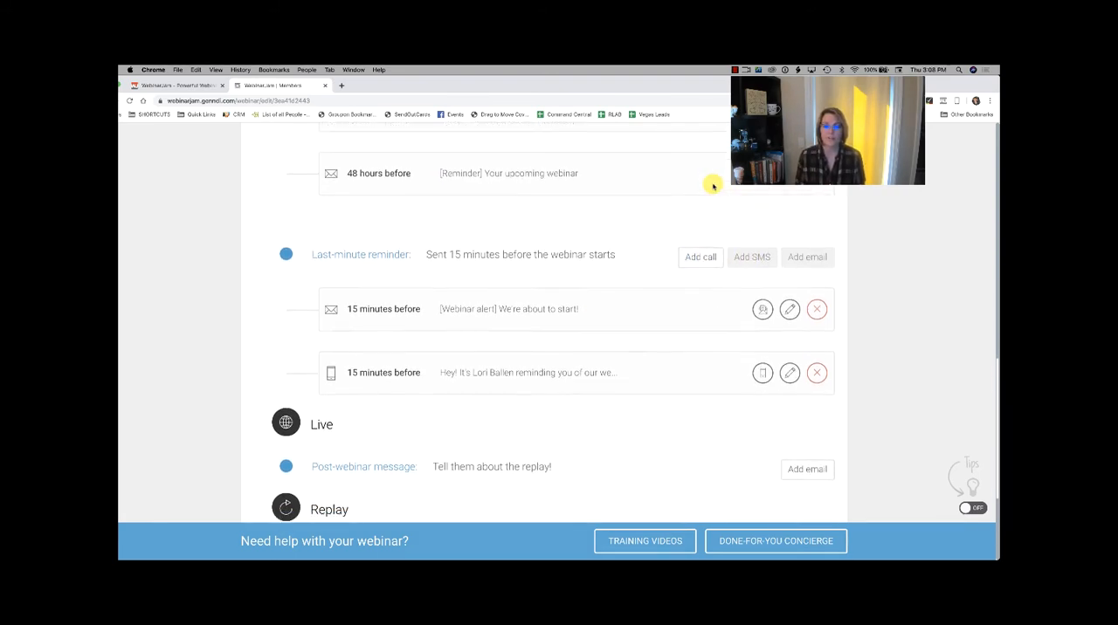
scroll(713, 186, "down", 1)
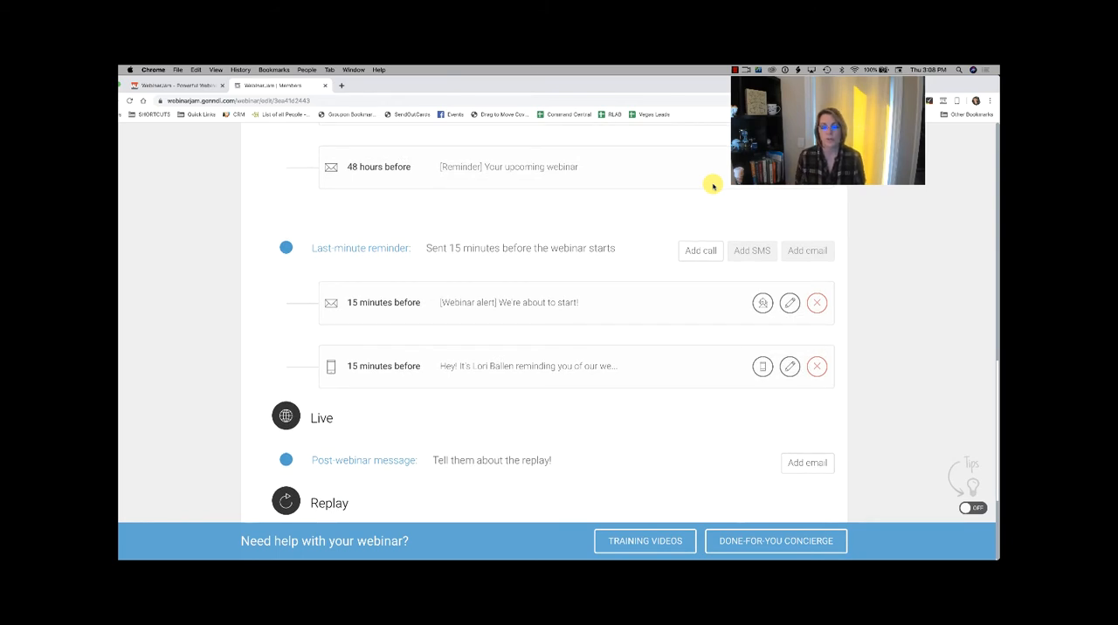
scroll(650, 251, "down", 1)
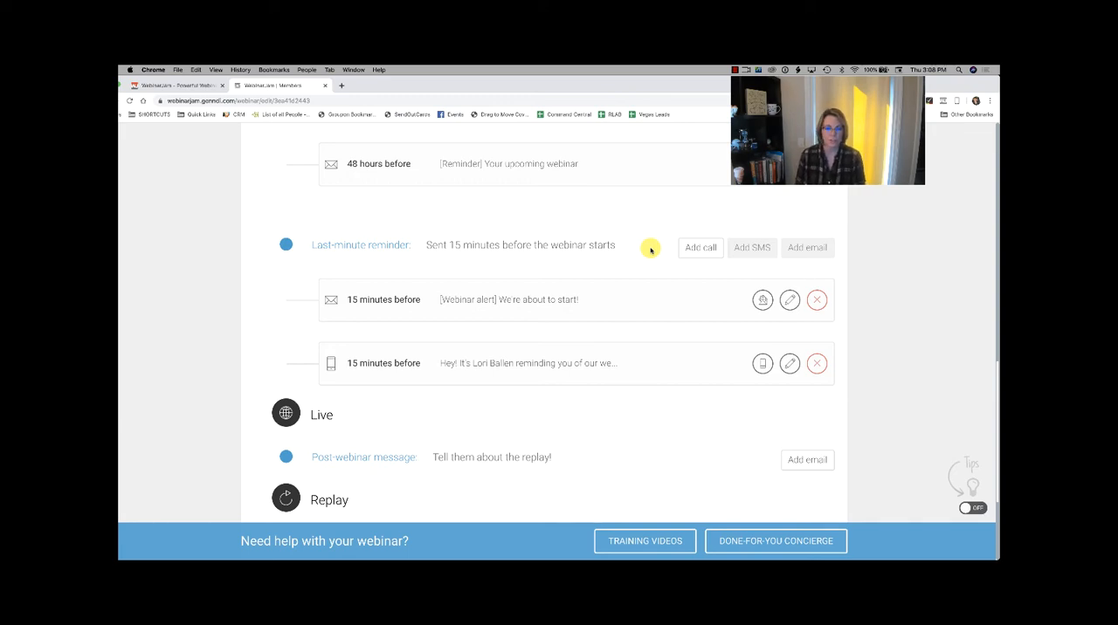
scroll(651, 251, "down", 3)
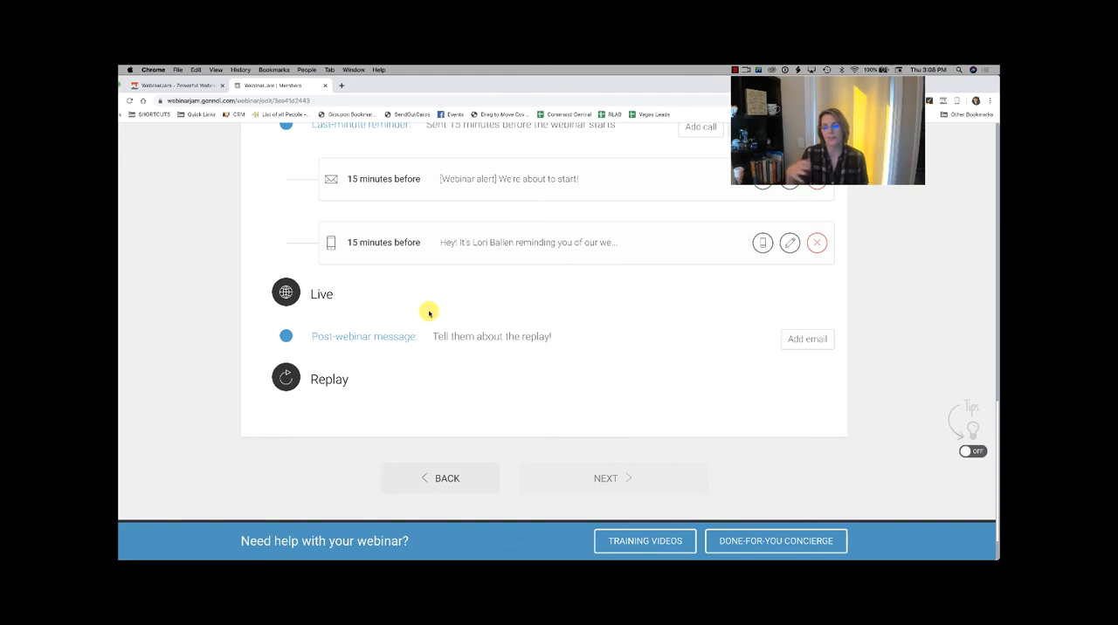
scroll(428, 312, "down", 1)
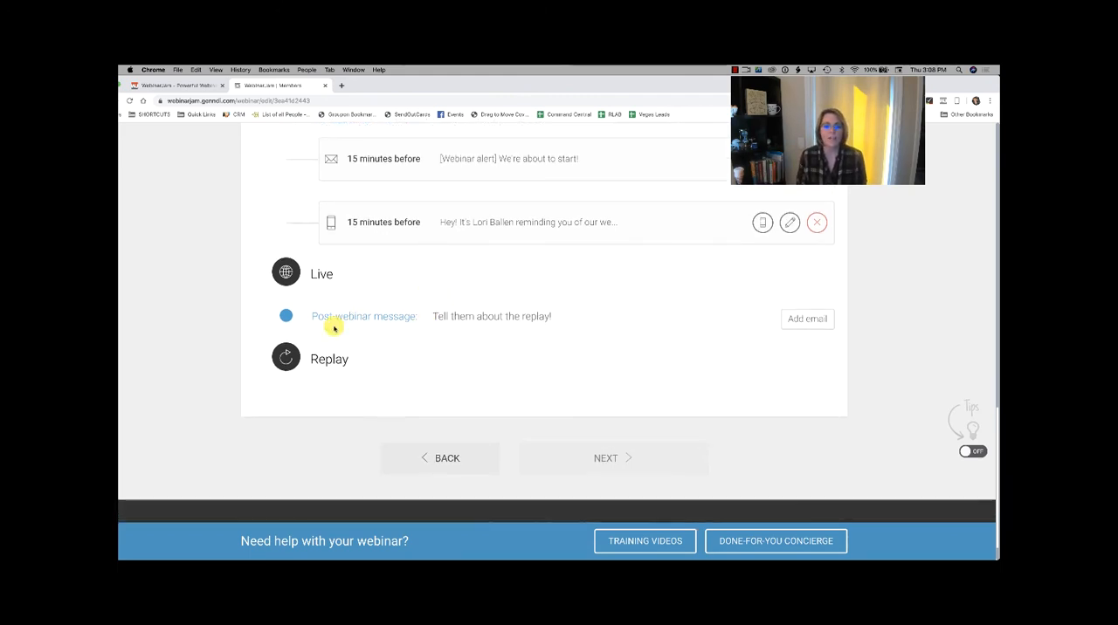
scroll(433, 363, "down", 1)
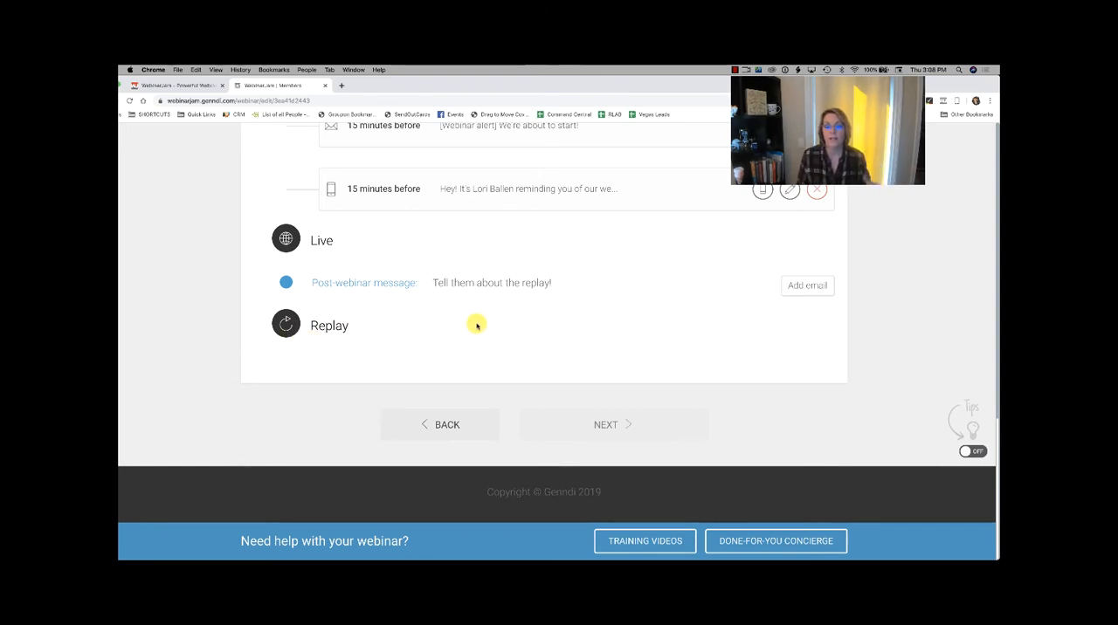
Step: Confirm the webinar notifications and continue to the integrations stage
scroll(621, 424, "up", 15)
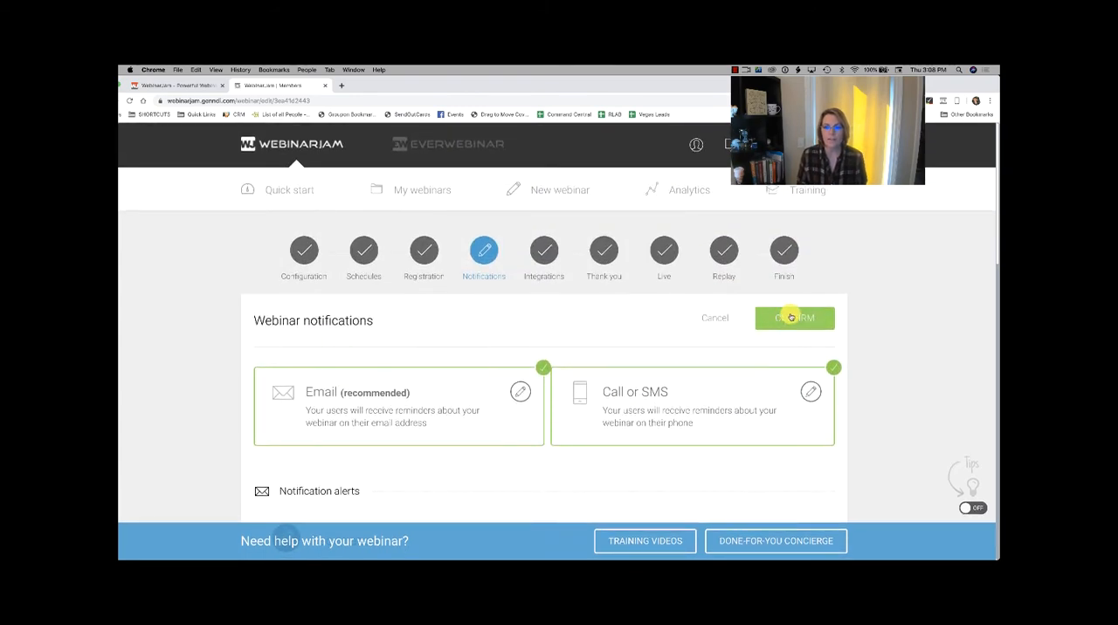
left_click(791, 318)
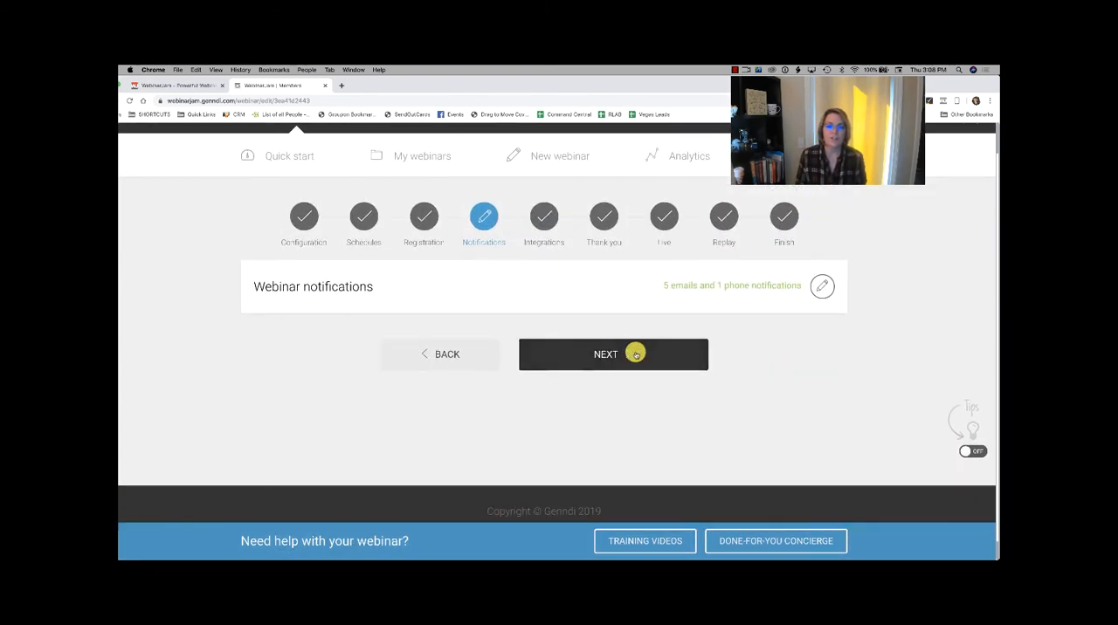
left_click(634, 352)
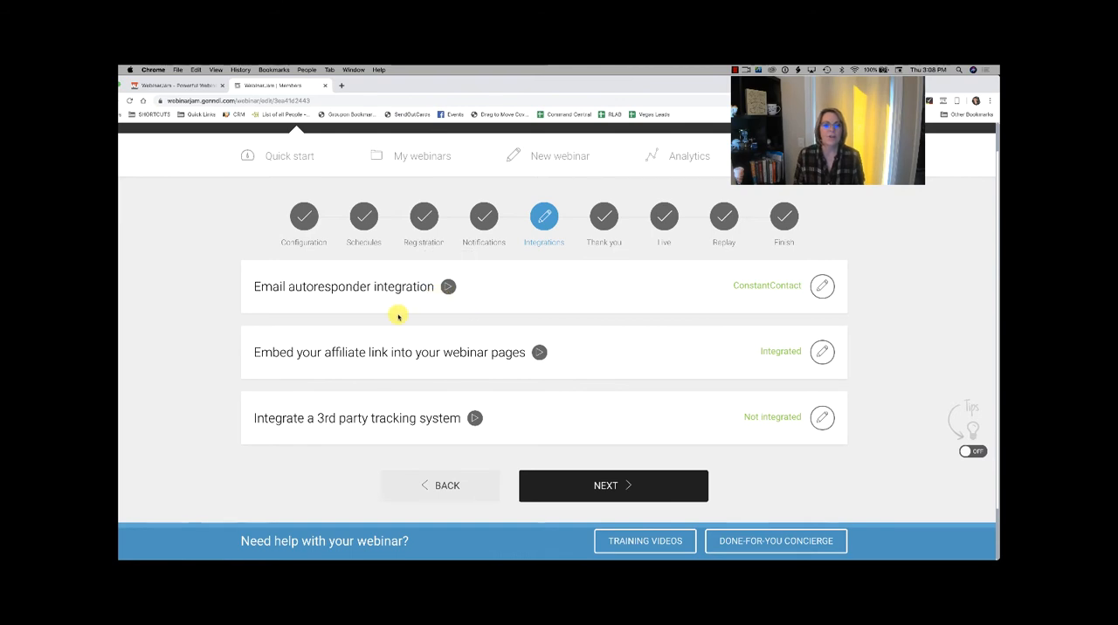
Step: Open the email autoresponder integration and examine the available email services, along with the affiliate link and third-party tracking entries
left_click(827, 288)
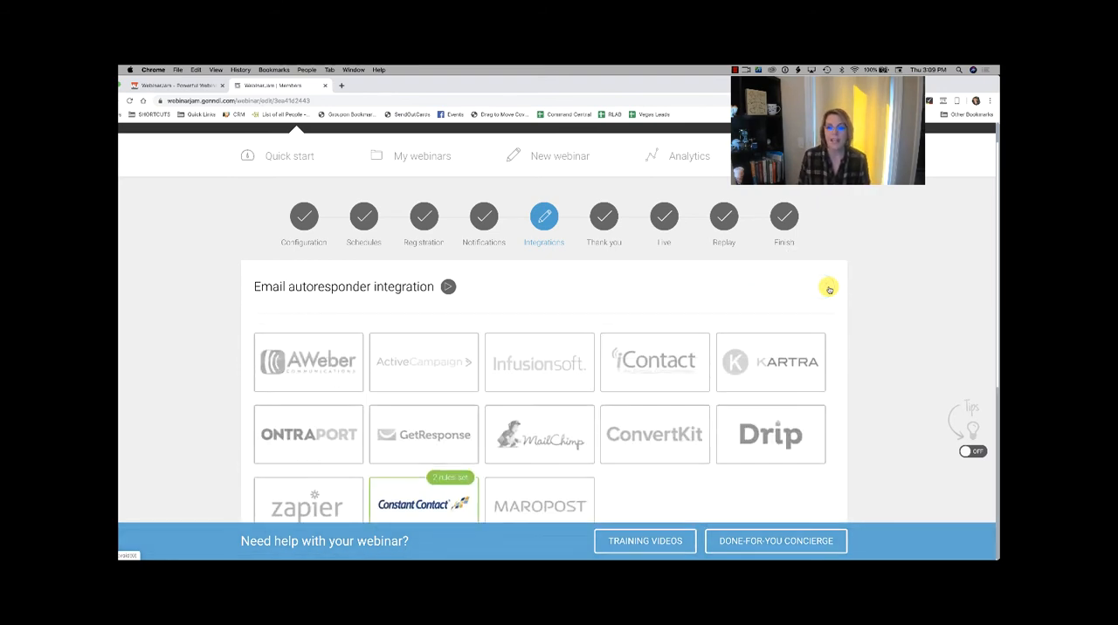
scroll(654, 295, "down", 2)
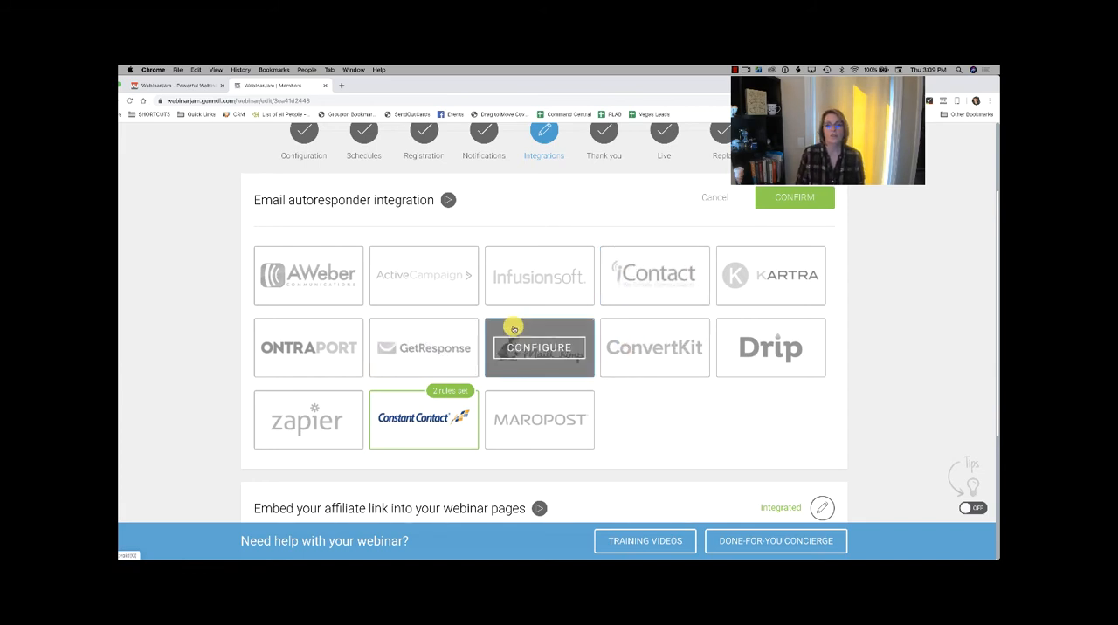
scroll(514, 327, "down", 3)
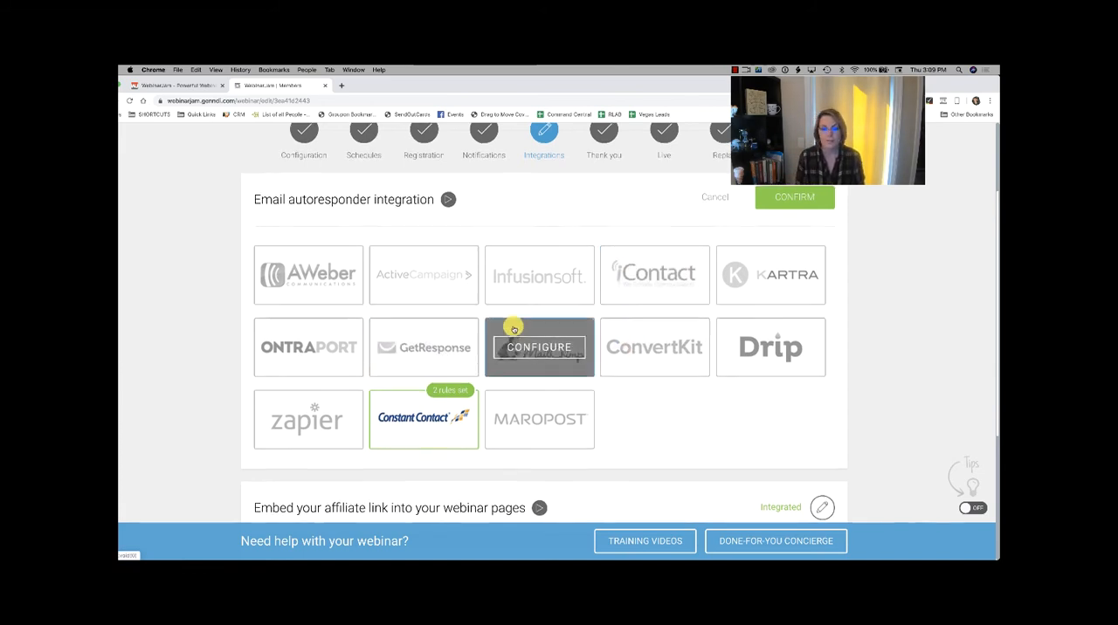
scroll(513, 328, "down", 1)
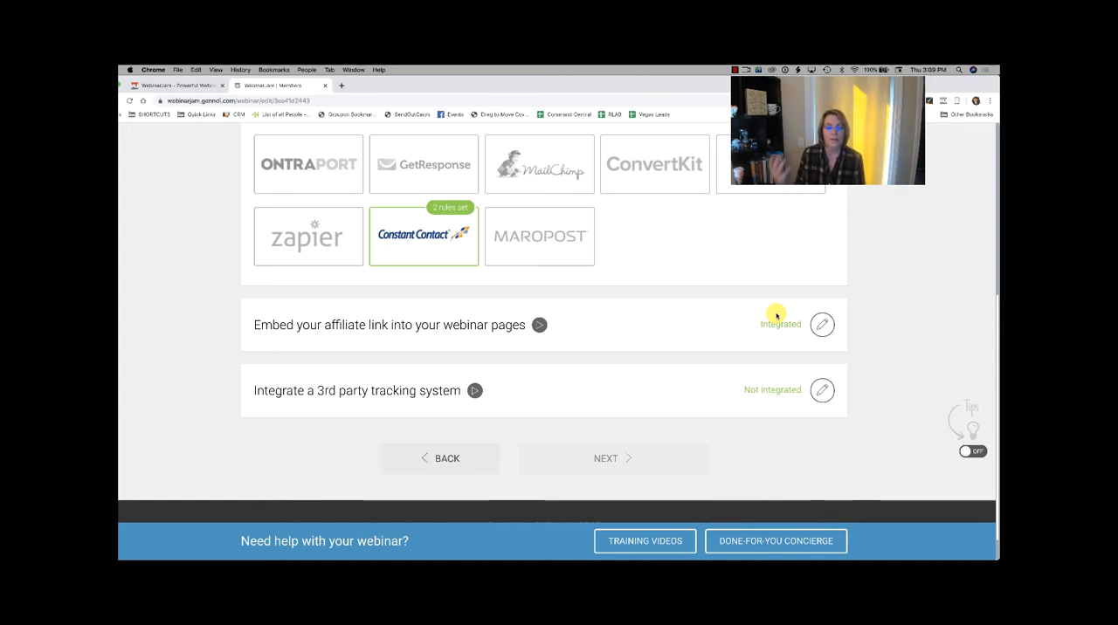
scroll(776, 316, "down", 2)
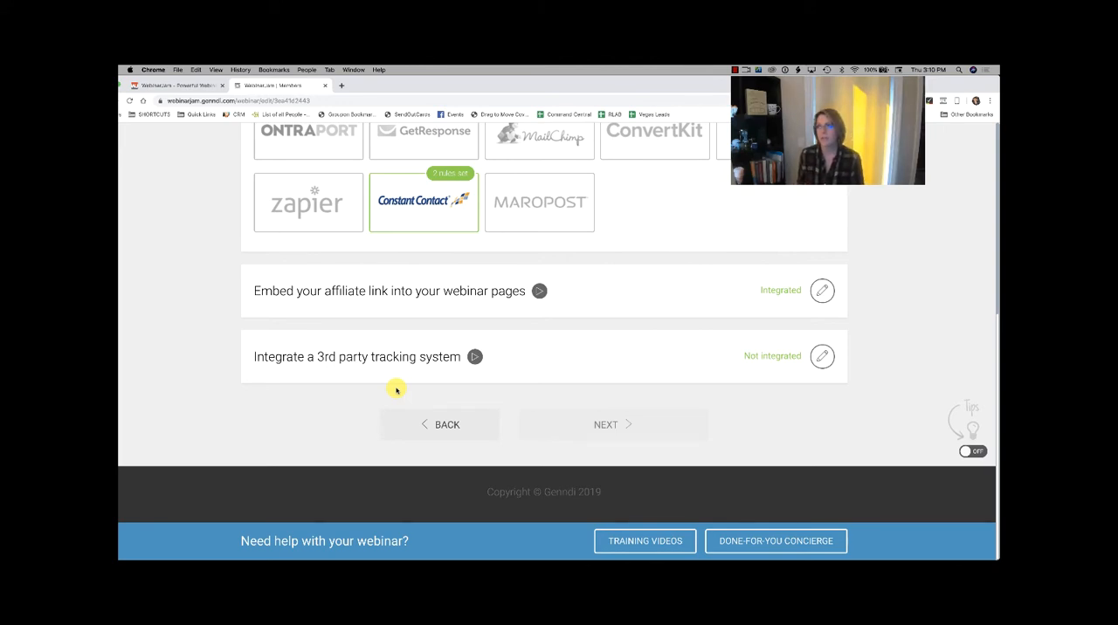
scroll(396, 391, "down", 1)
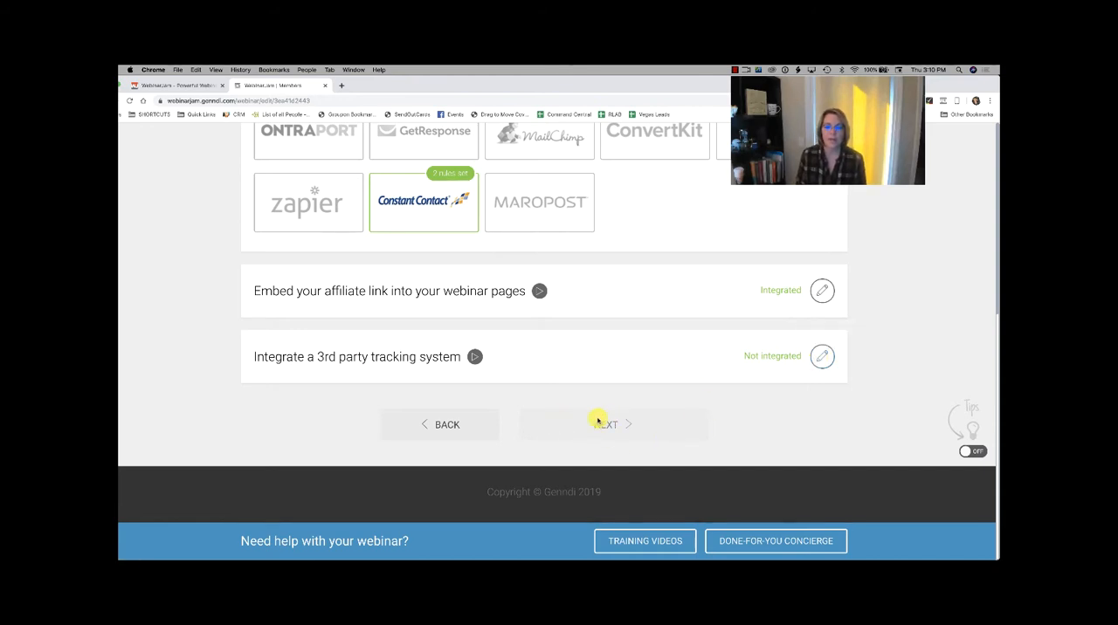
Step: Confirm the email autoresponder integration and continue to the thank-you stage
scroll(789, 371, "up", 5)
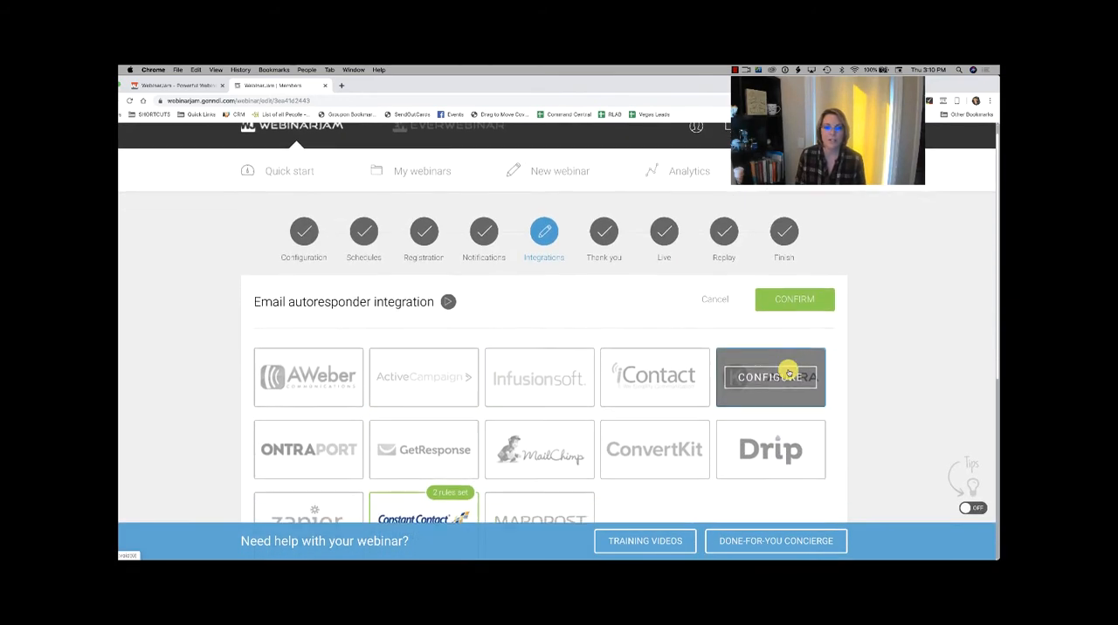
left_click(785, 325)
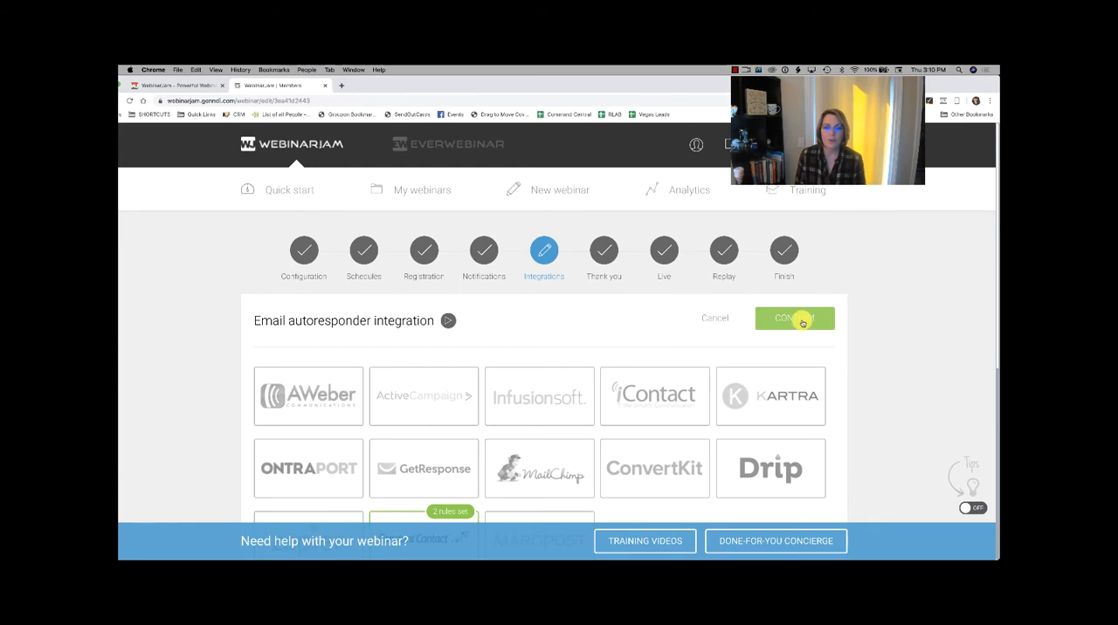
scroll(743, 341, "down", 3)
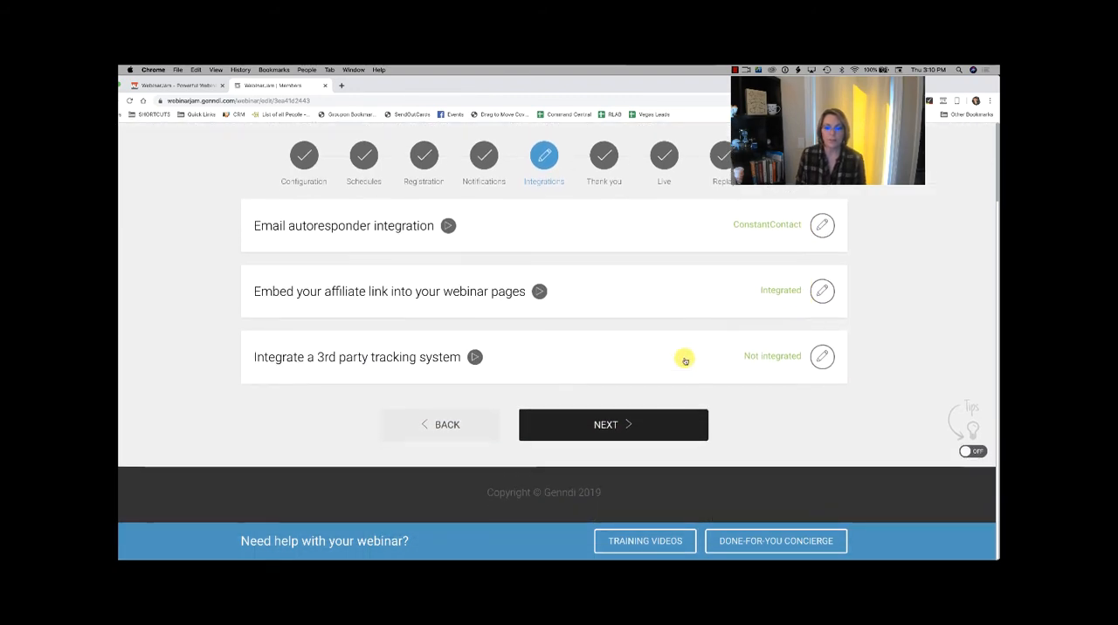
left_click(609, 425)
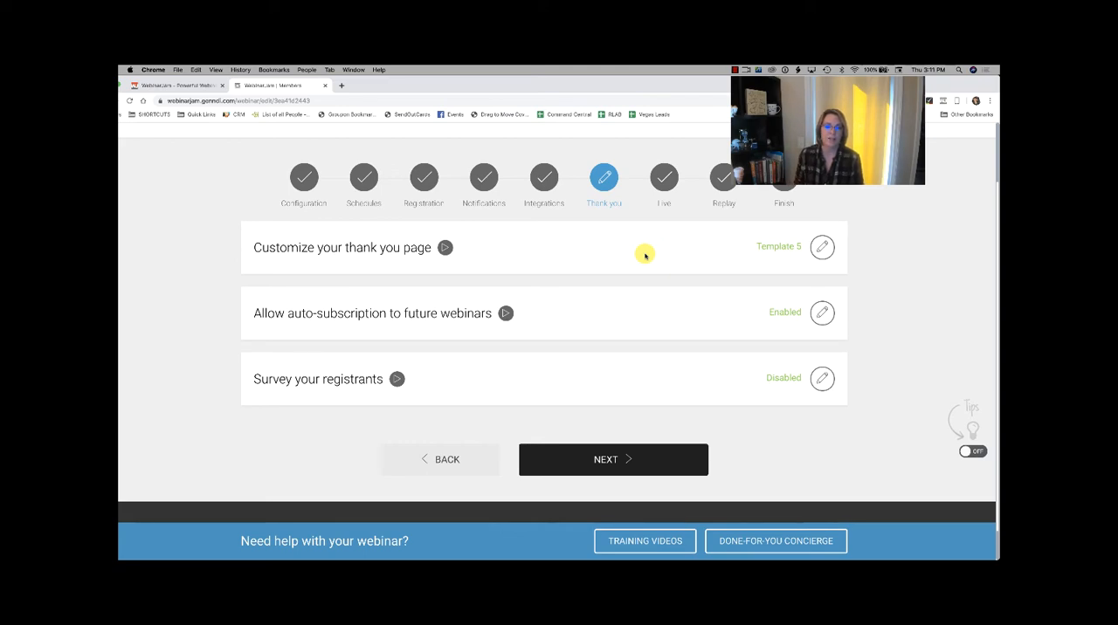
Step: Open the thank-you page customization and browse the available page templates
scroll(644, 254, "down", 1)
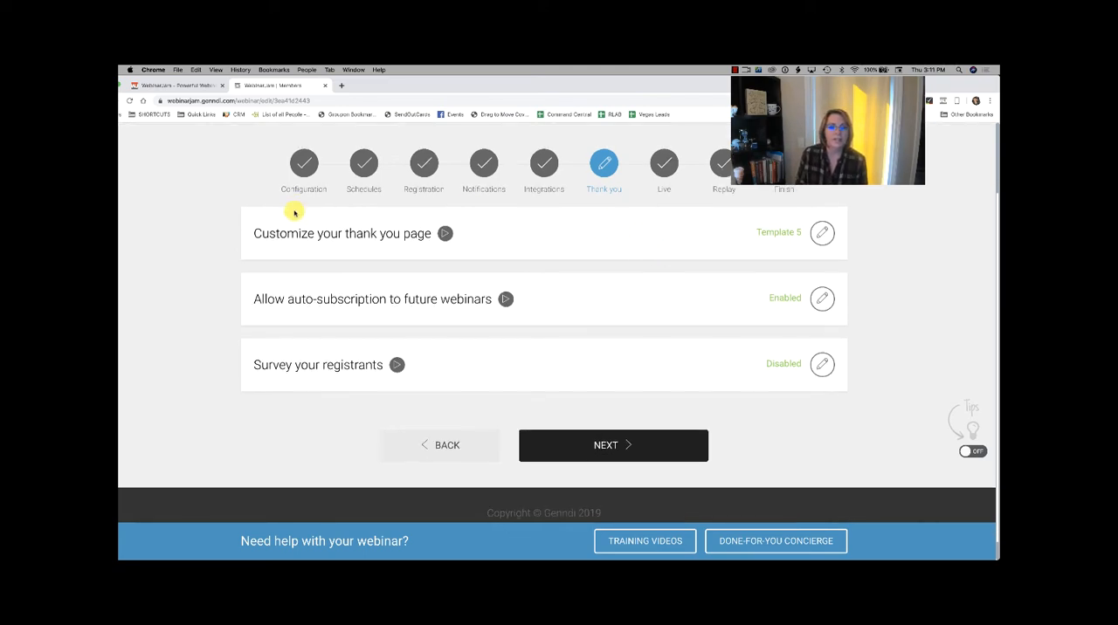
left_click(822, 232)
scroll(727, 262, "down", 3)
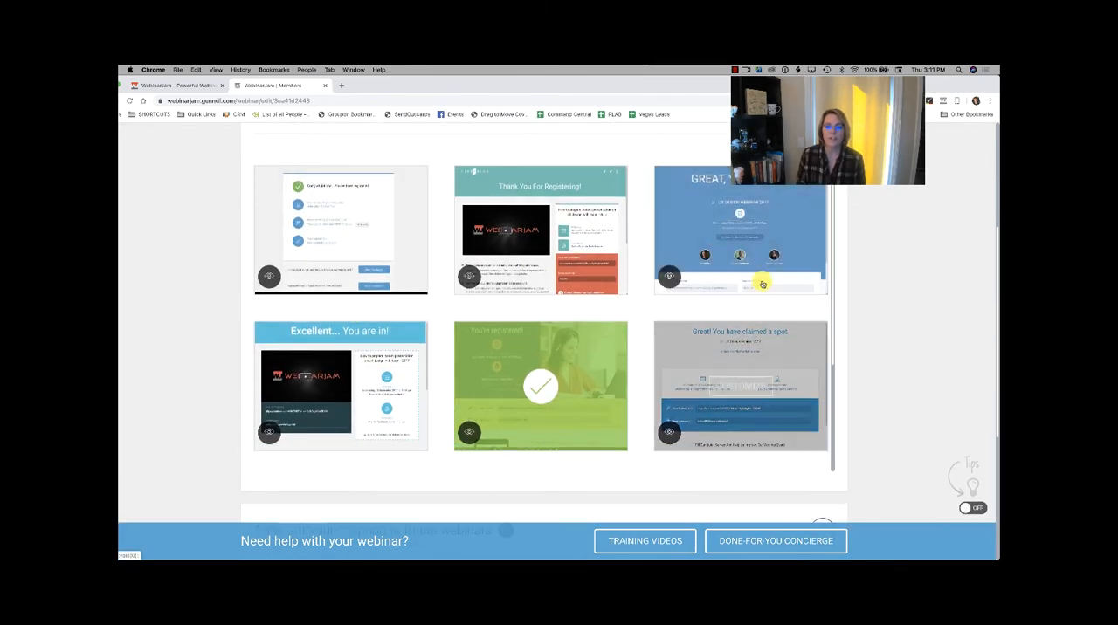
scroll(666, 420, "down", 2)
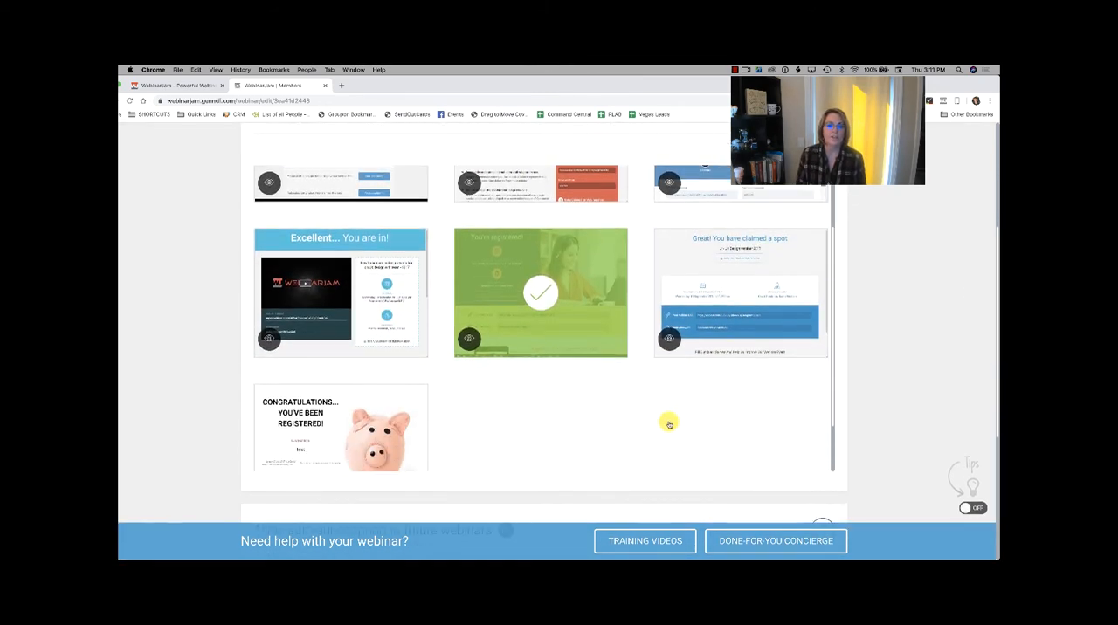
scroll(247, 305, "up", 1)
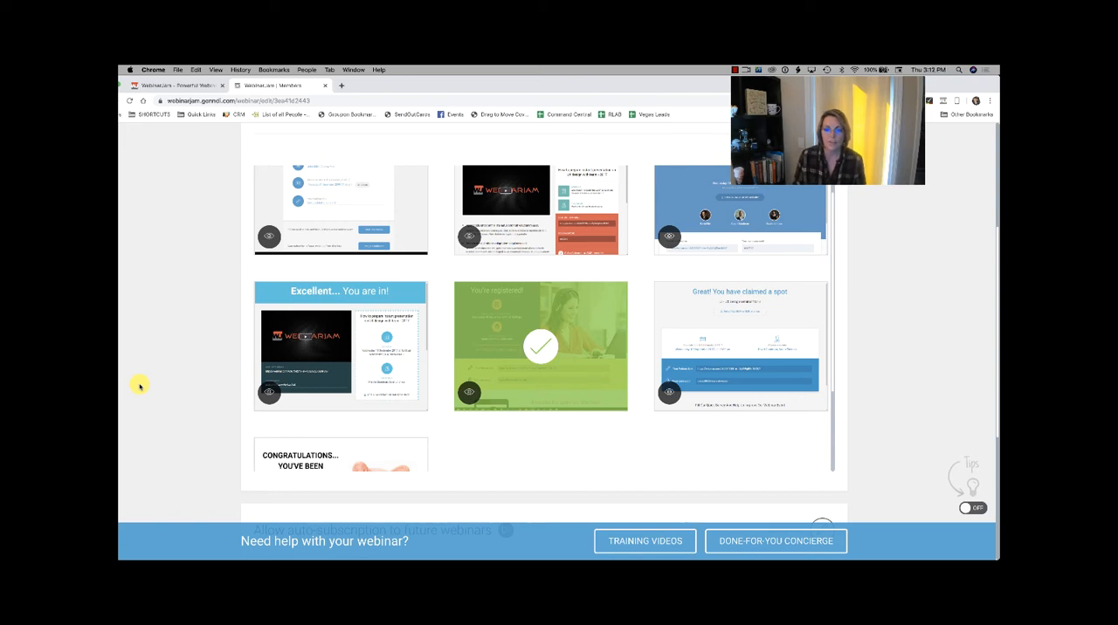
Step: Open the auto-subscription setting for future webinars and confirm it with Yes, displaying the option on the thank-you page
scroll(139, 386, "down", 5)
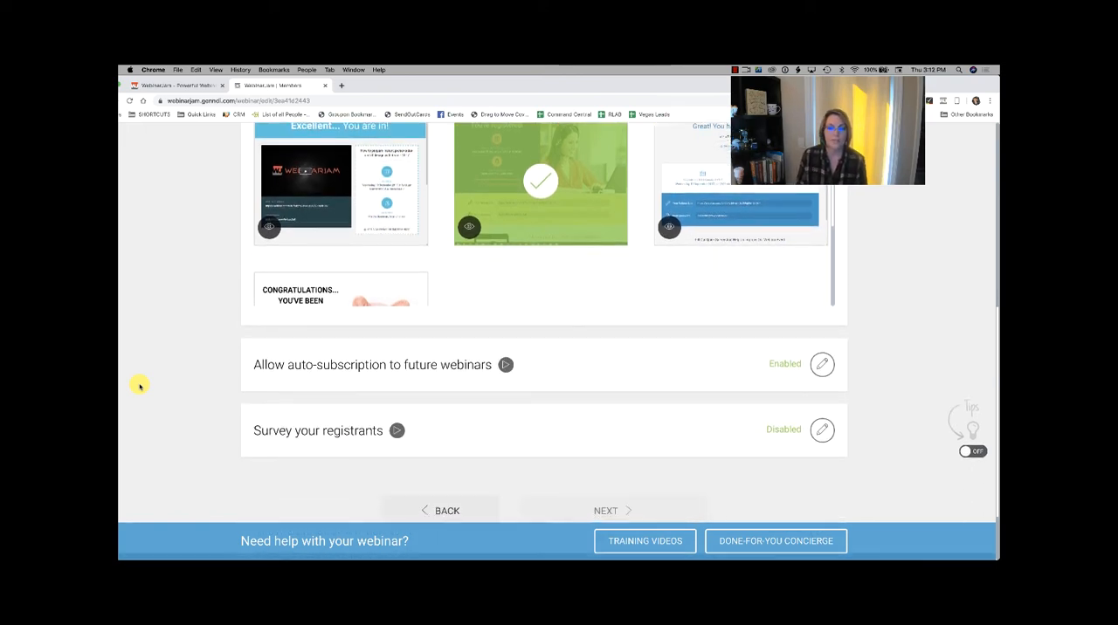
scroll(139, 386, "down", 3)
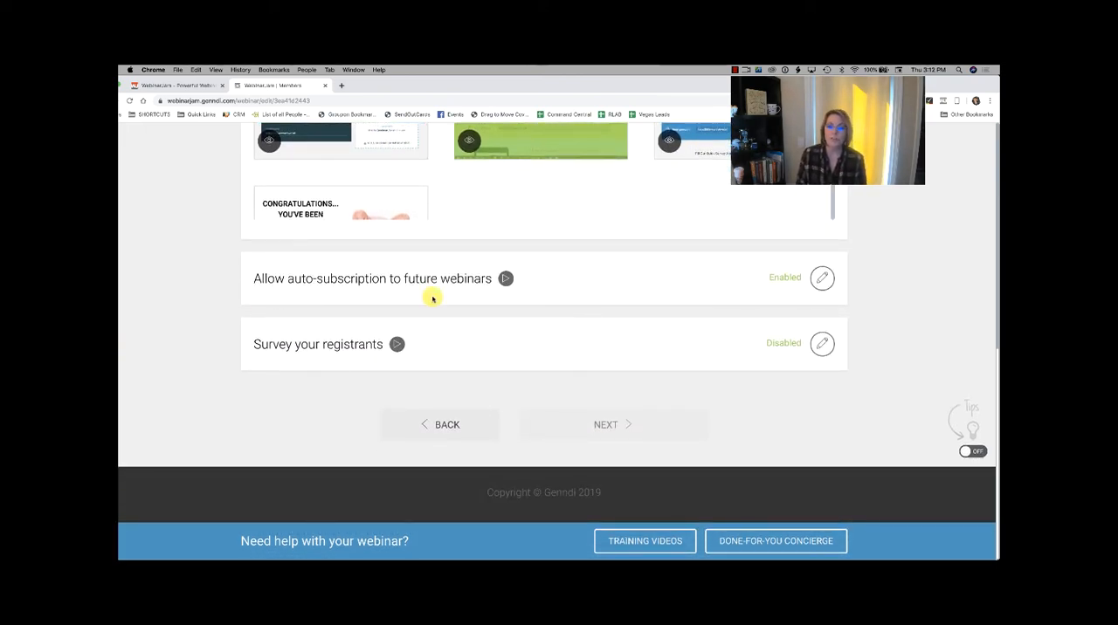
left_click(822, 277)
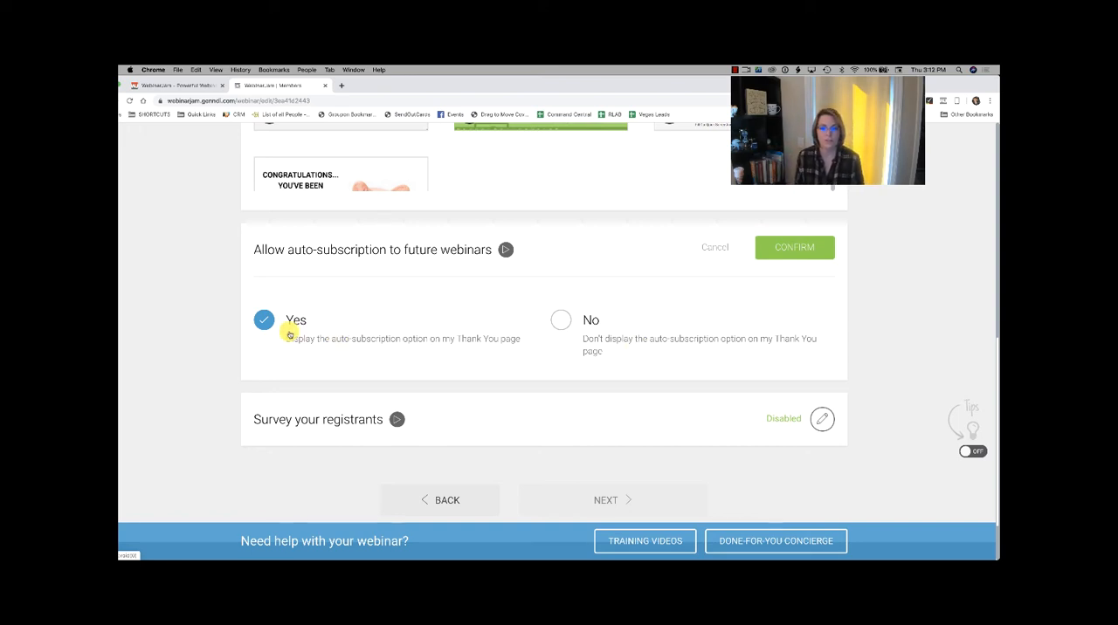
scroll(569, 358, "down", 2)
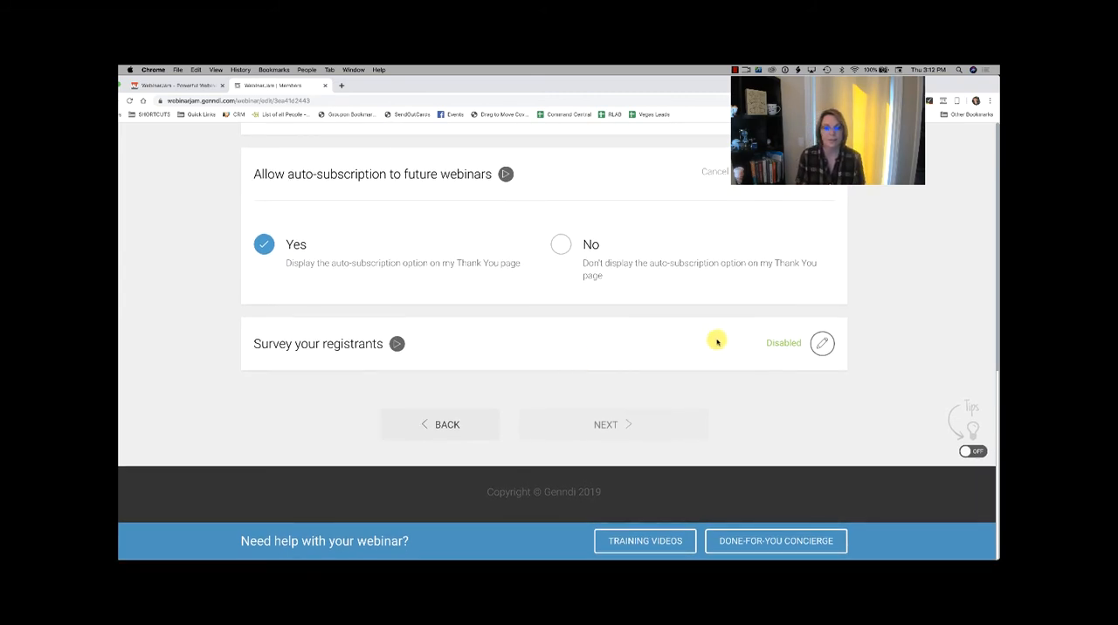
scroll(385, 338, "up", 10)
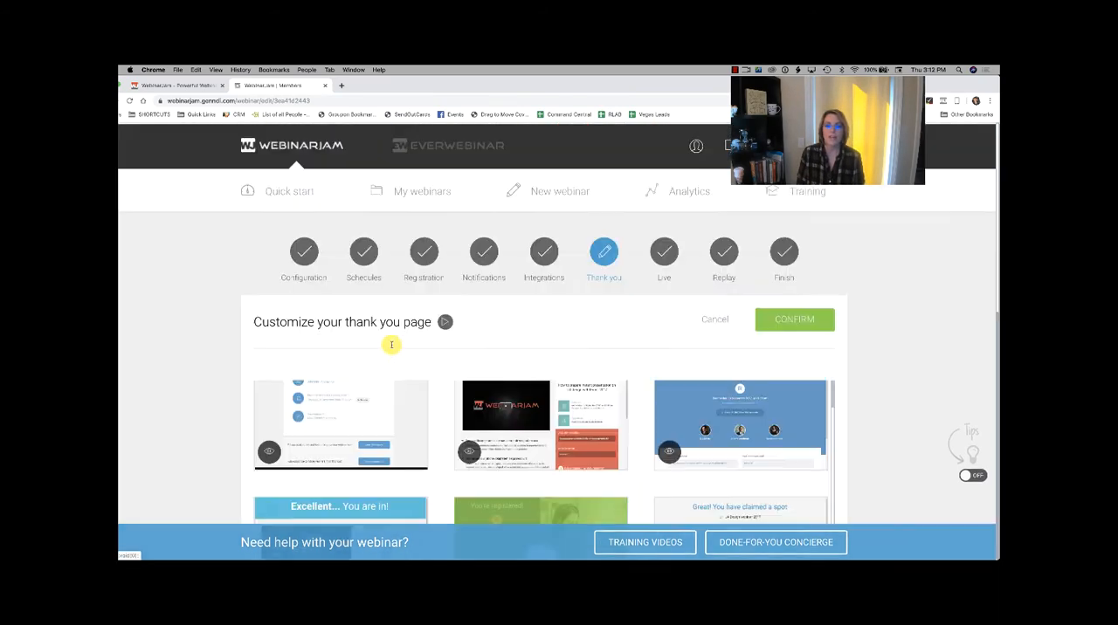
scroll(391, 347, "down", 5)
scroll(391, 347, "down", 3)
left_click(800, 286)
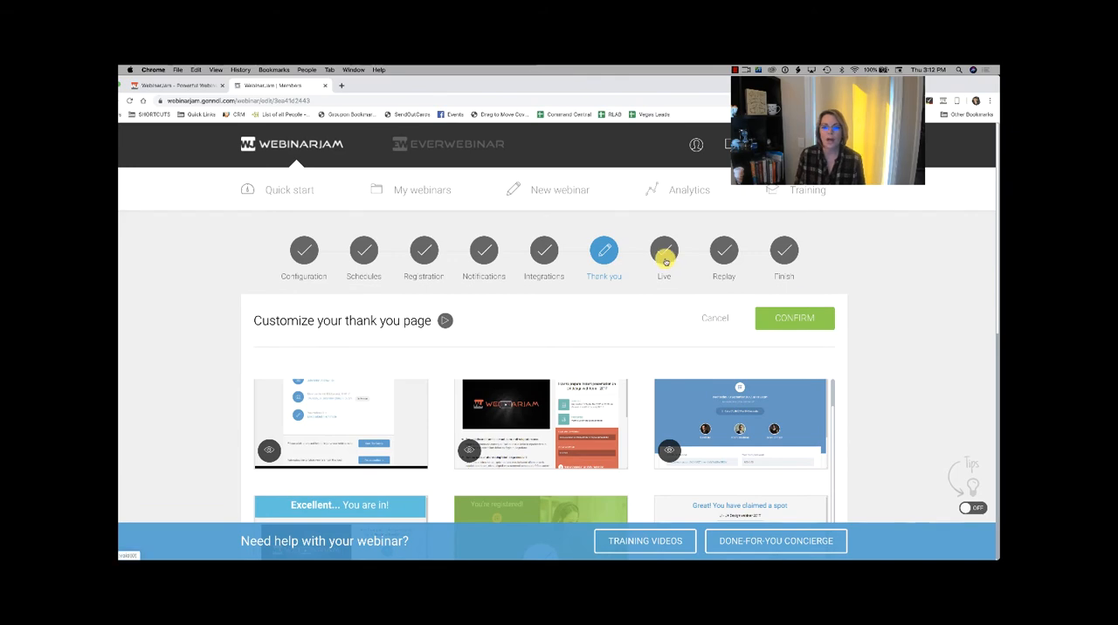
Step: Confirm the thank-you page customization and go to the Live stage of the webinar setup
left_click(663, 255)
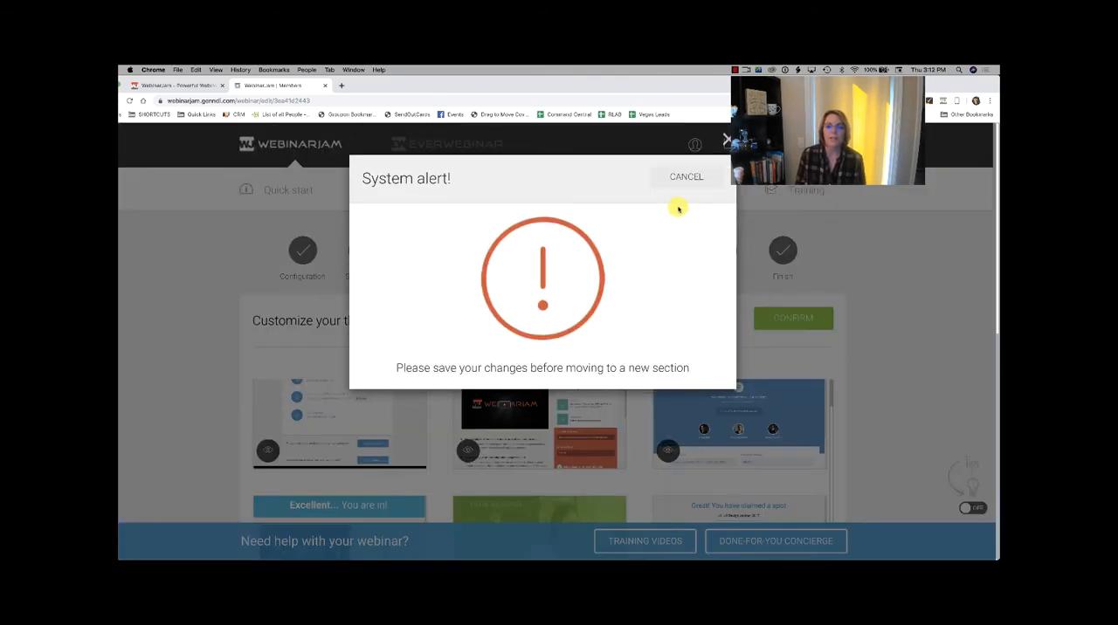
left_click(689, 180)
left_click(786, 316)
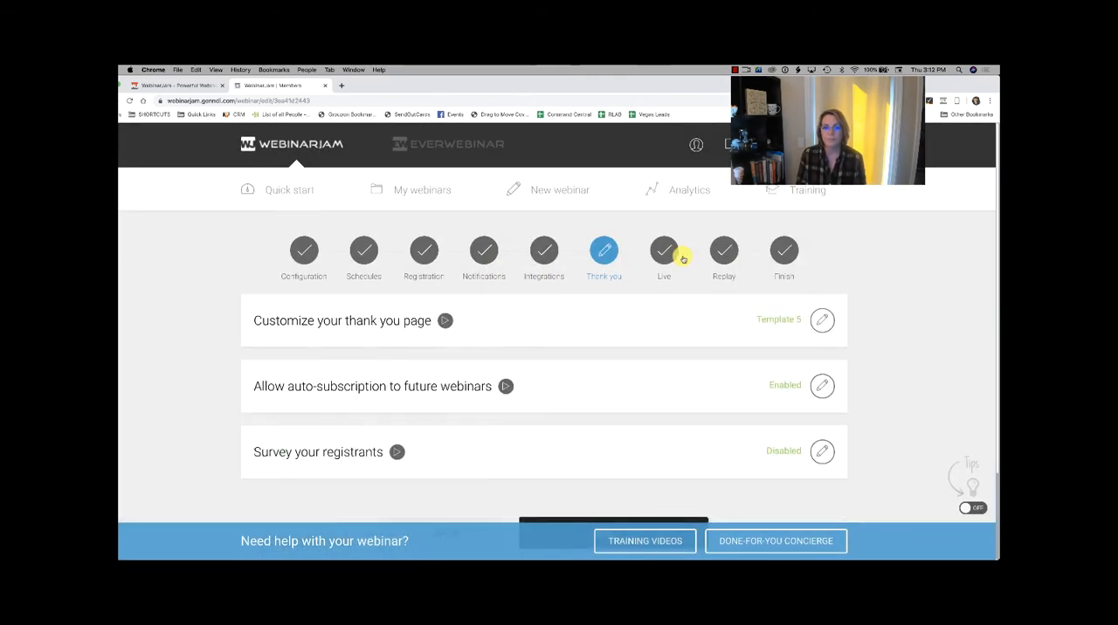
left_click(674, 255)
Step: Open the countdown page customization and the webinar polls pre-configuration in the Live stage
scroll(664, 344, "down", 3)
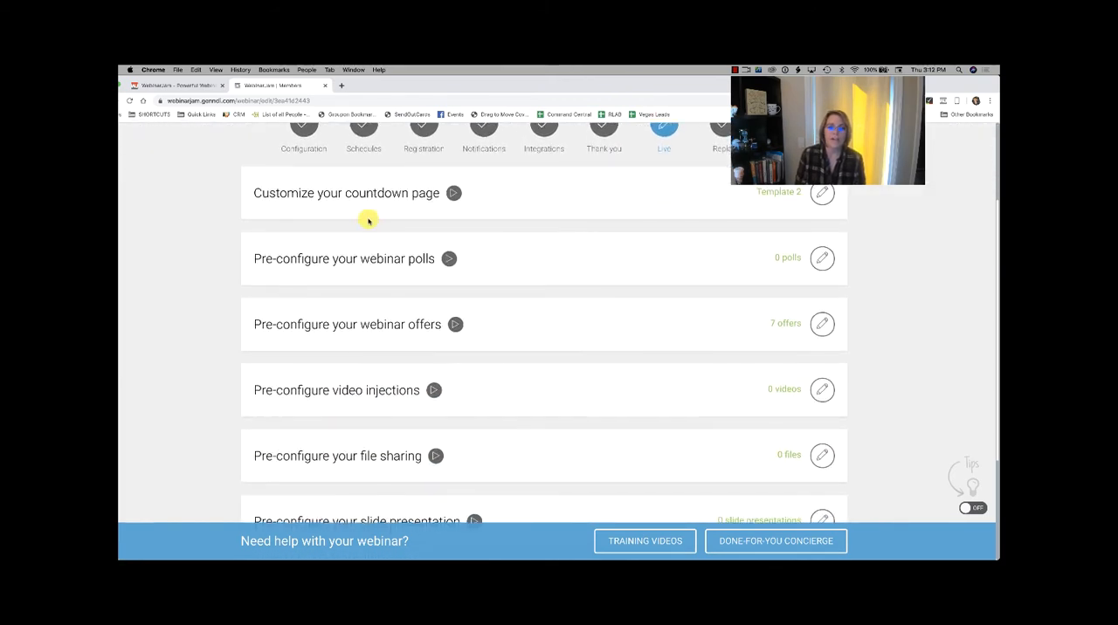
left_click(821, 193)
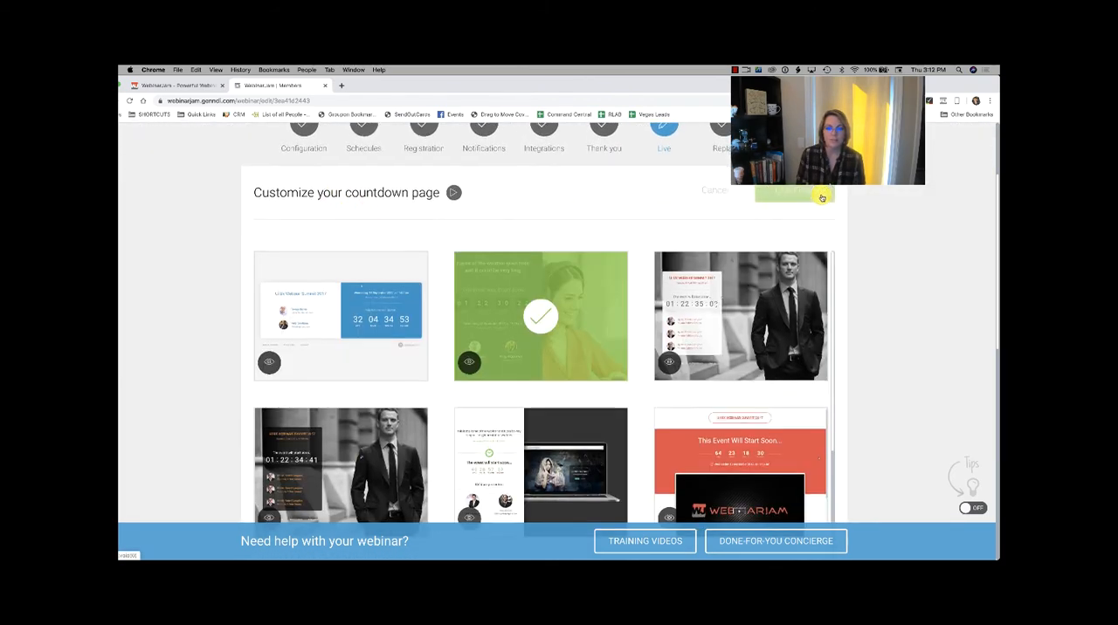
scroll(821, 198, "down", 3)
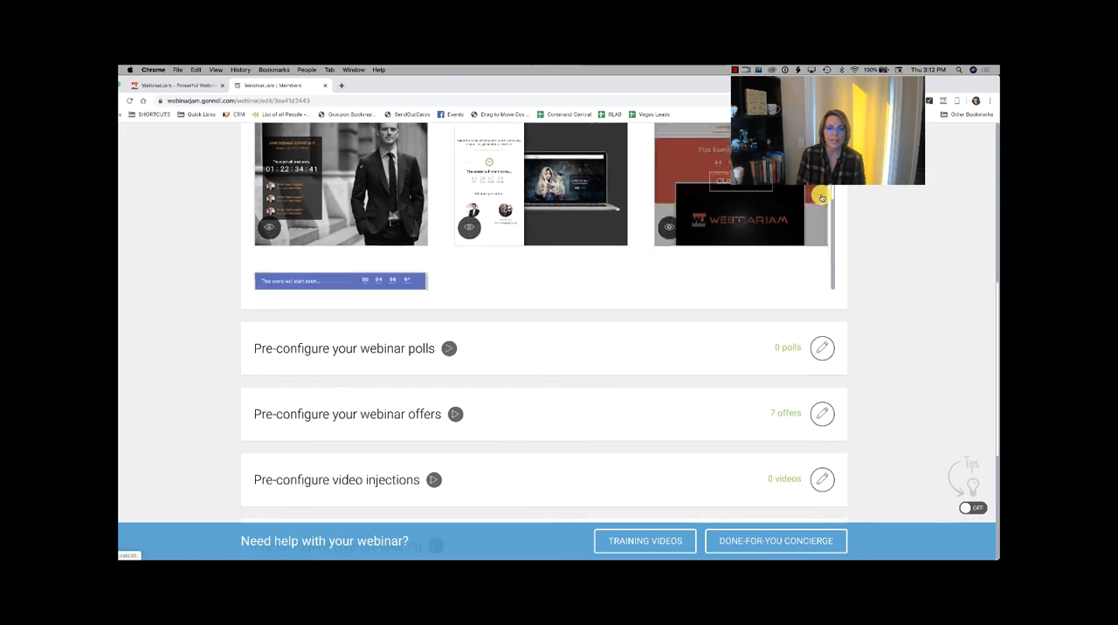
left_click(821, 357)
scroll(754, 369, "down", 4)
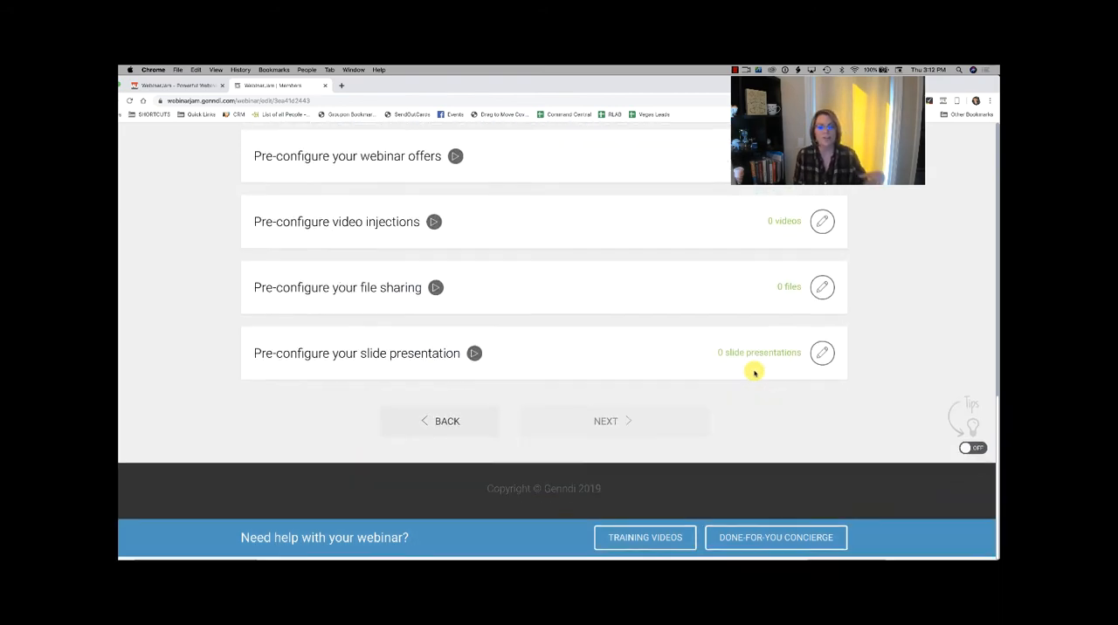
Step: Examine the countdown page templates and the option for adding webinar polls
scroll(754, 371, "up", 10)
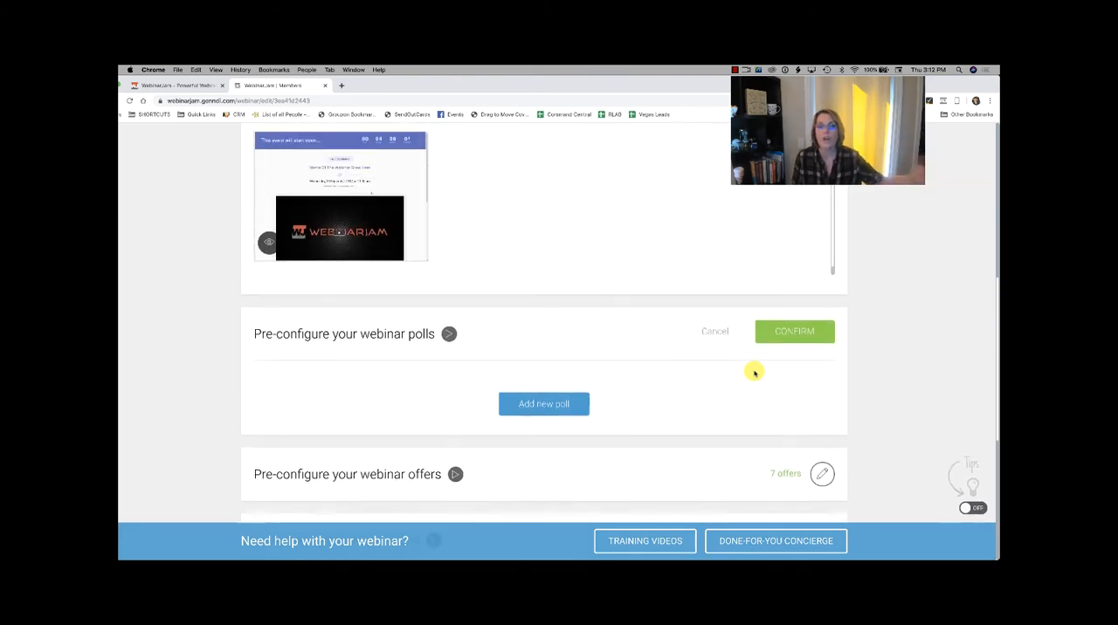
scroll(754, 371, "up", 5)
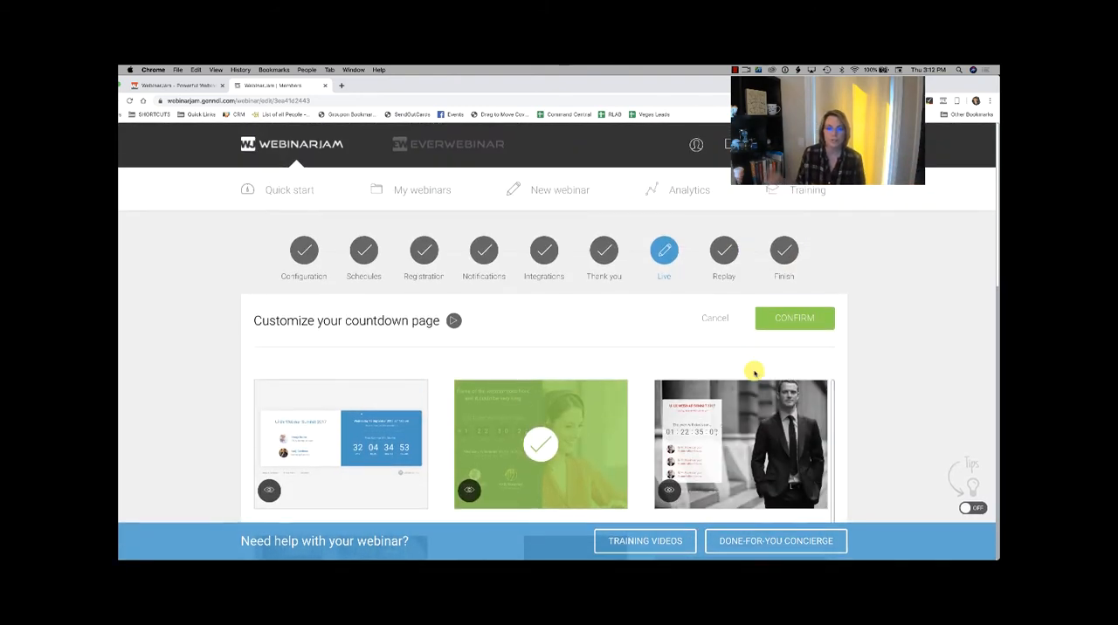
scroll(753, 373, "down", 5)
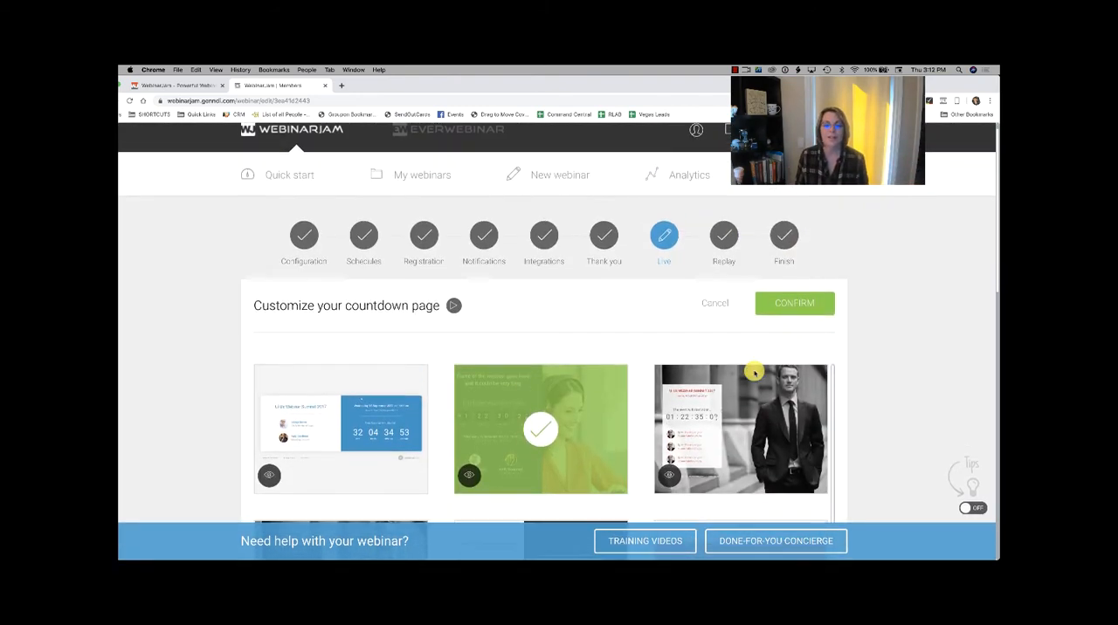
scroll(754, 373, "down", 4)
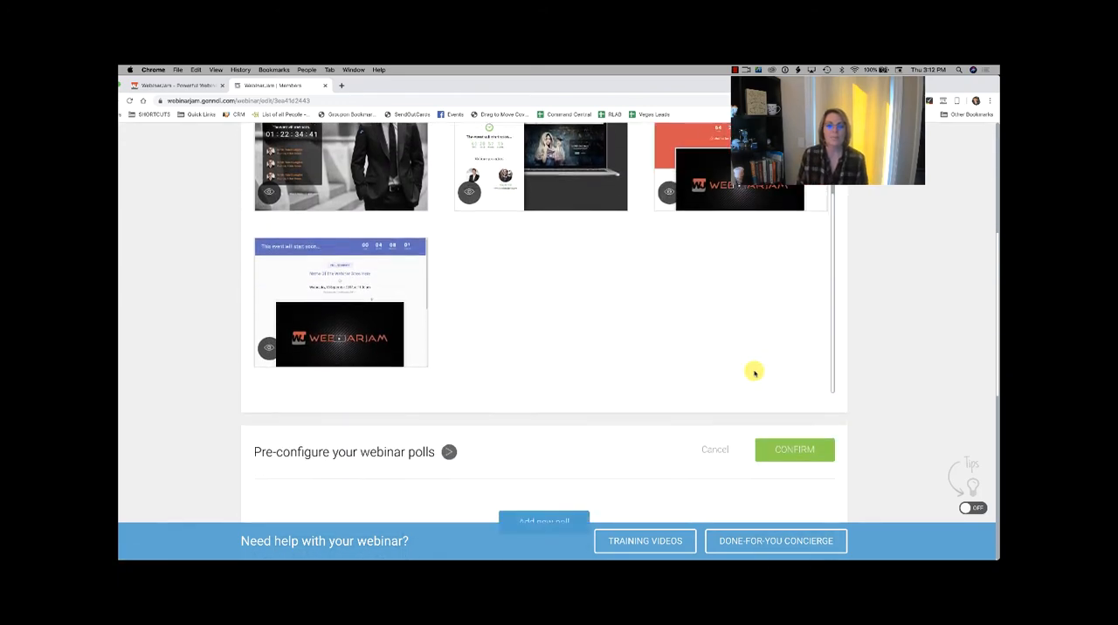
scroll(755, 374, "up", 4)
scroll(755, 374, "up", 4)
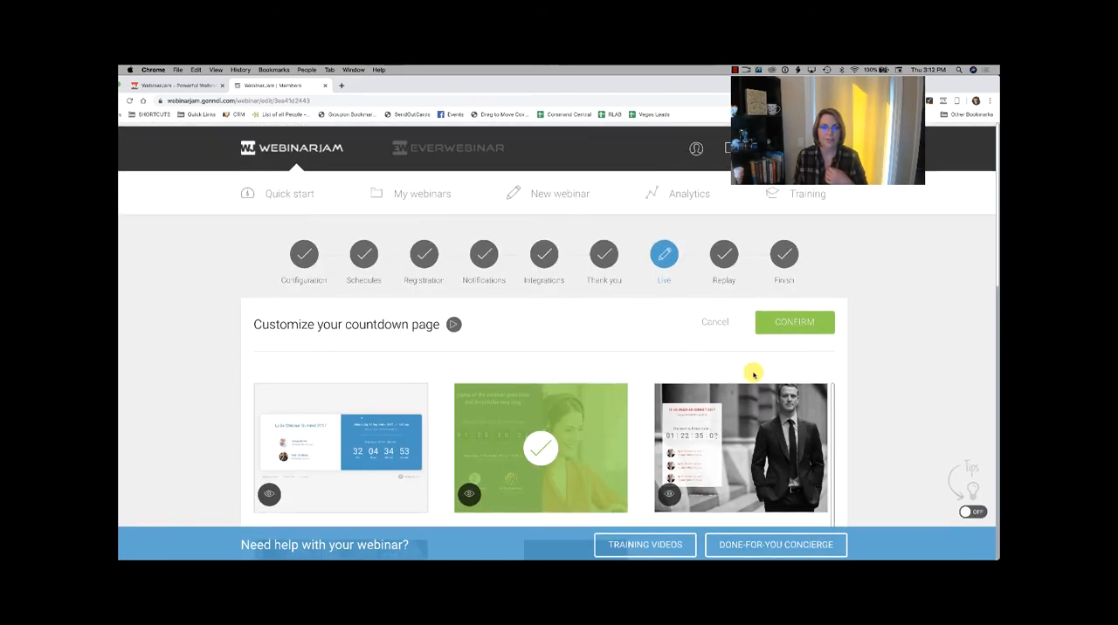
scroll(629, 494, "down", 2)
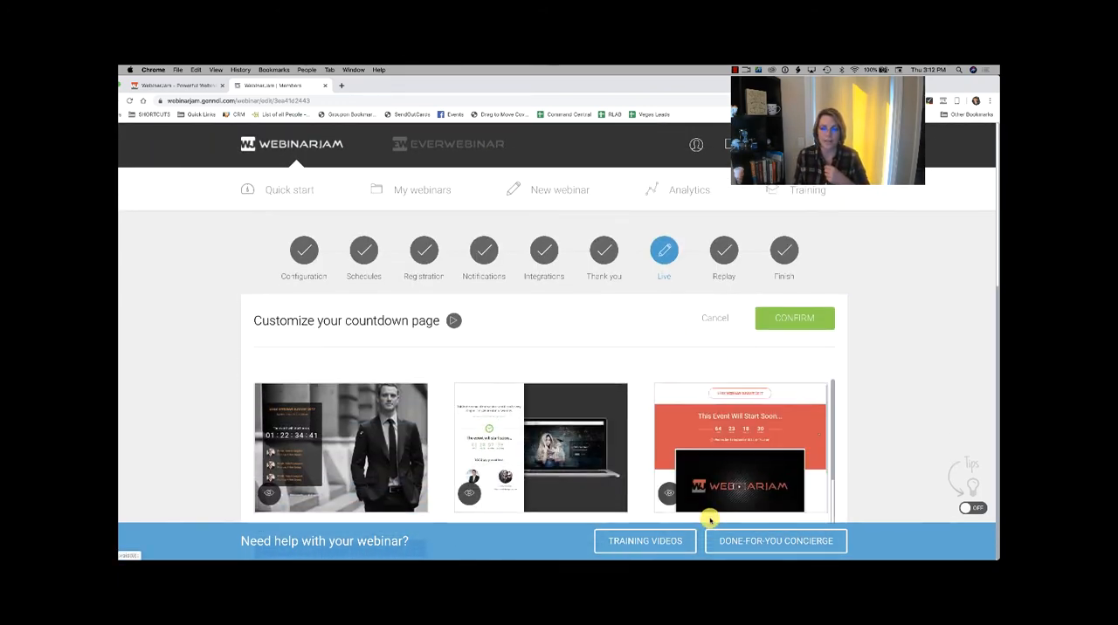
scroll(725, 454, "down", 2)
scroll(743, 384, "down", 5)
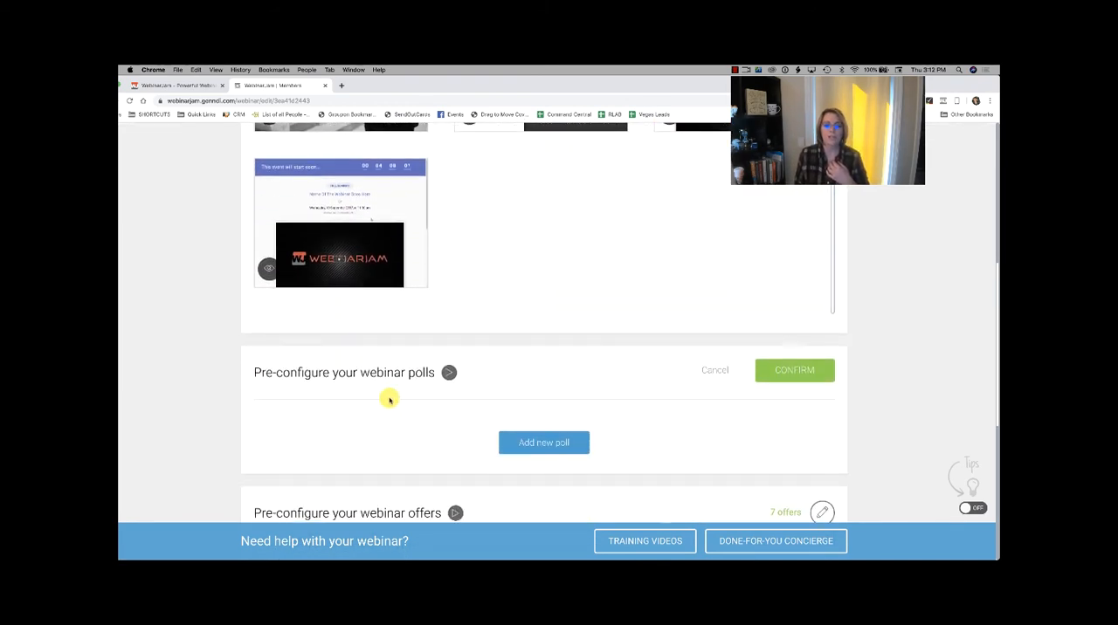
scroll(397, 402, "down", 2)
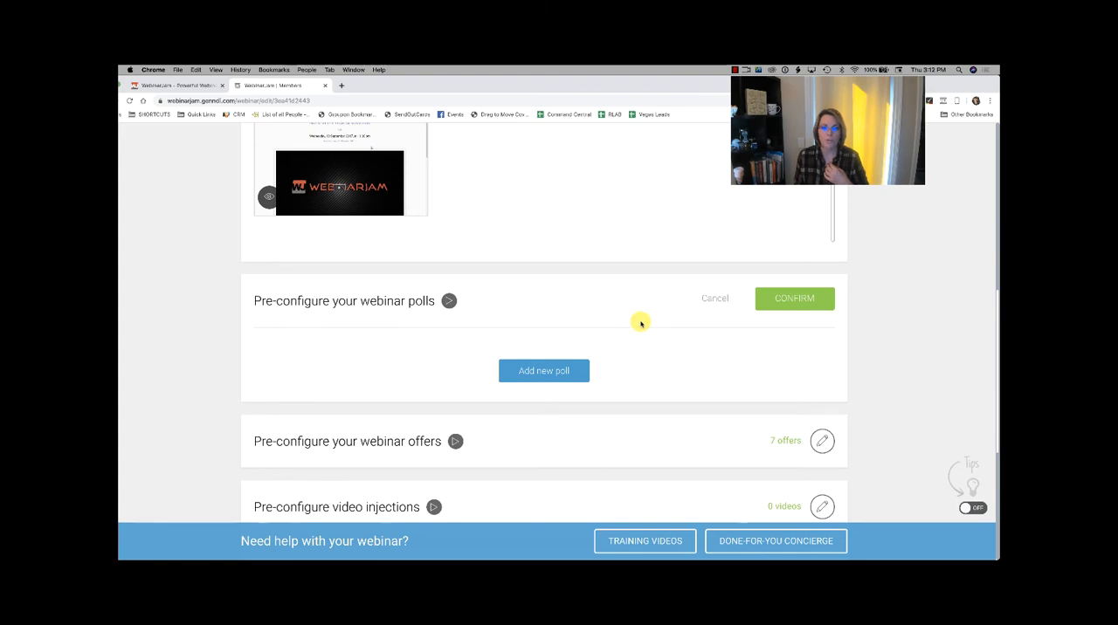
Step: Open the webinar offers pre-configuration and review the listed offers, along with the remaining Live stage sections
left_click(803, 297)
scroll(806, 350, "down", 3)
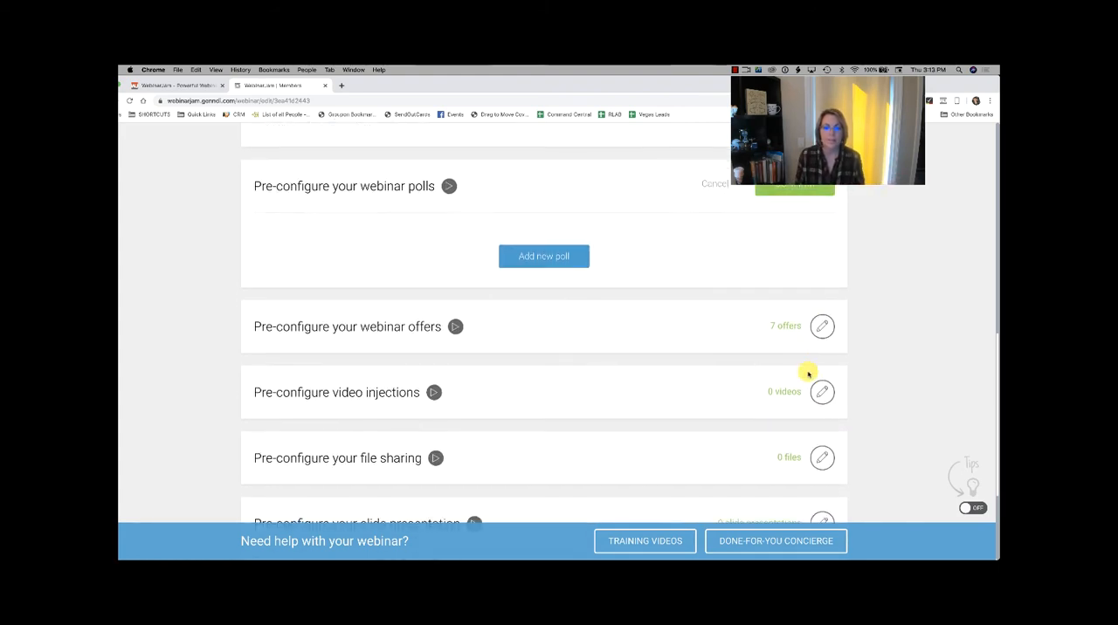
left_click(822, 327)
scroll(603, 351, "down", 2)
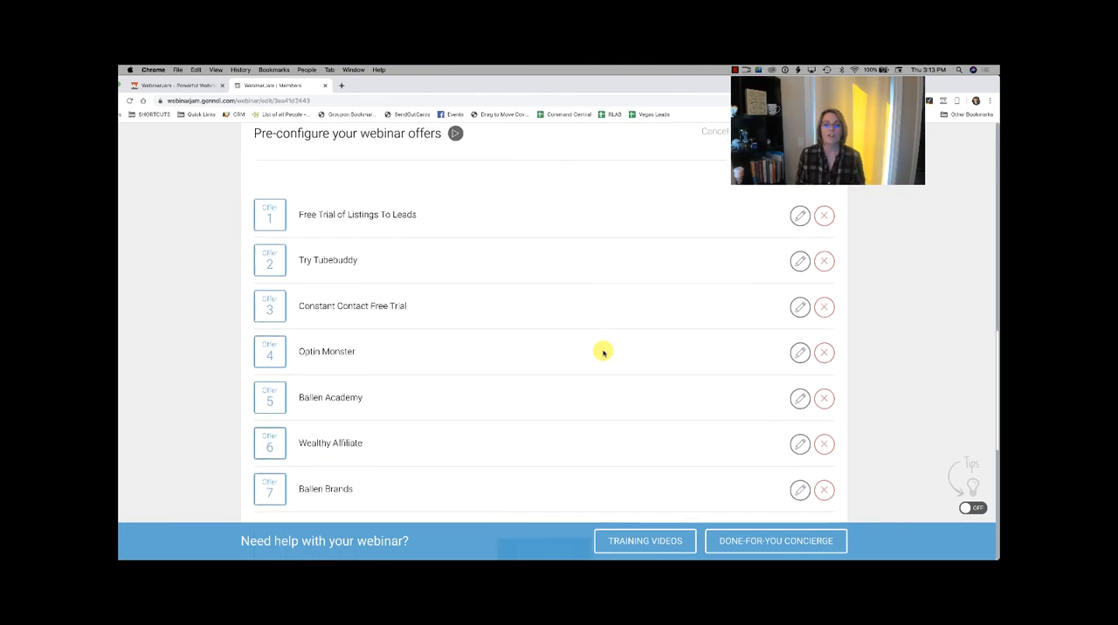
scroll(602, 352, "down", 1)
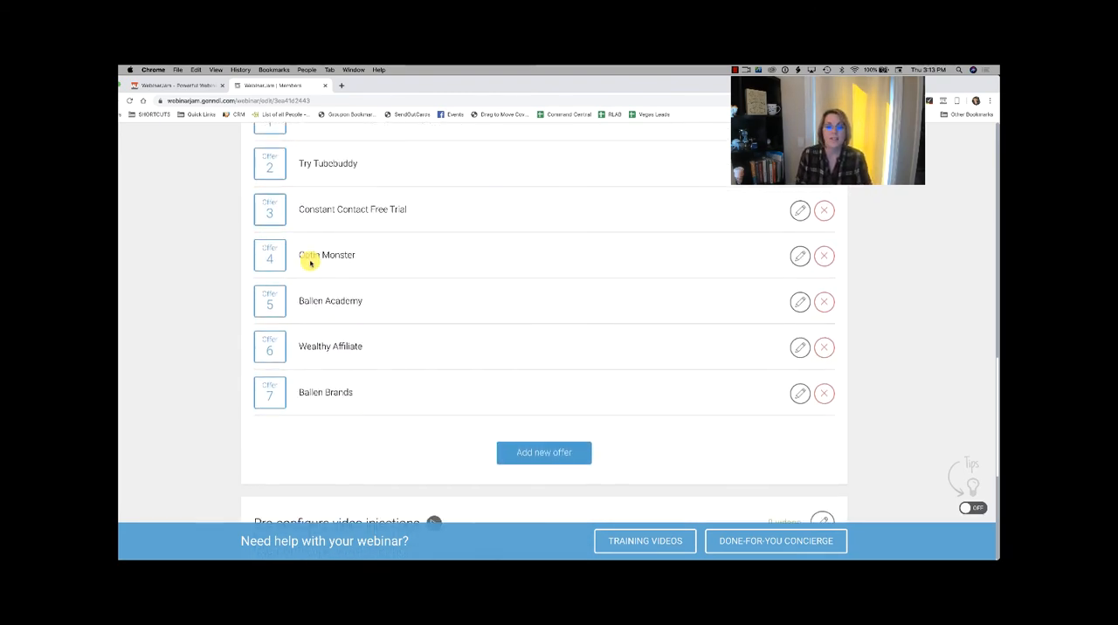
scroll(309, 259, "up", 2)
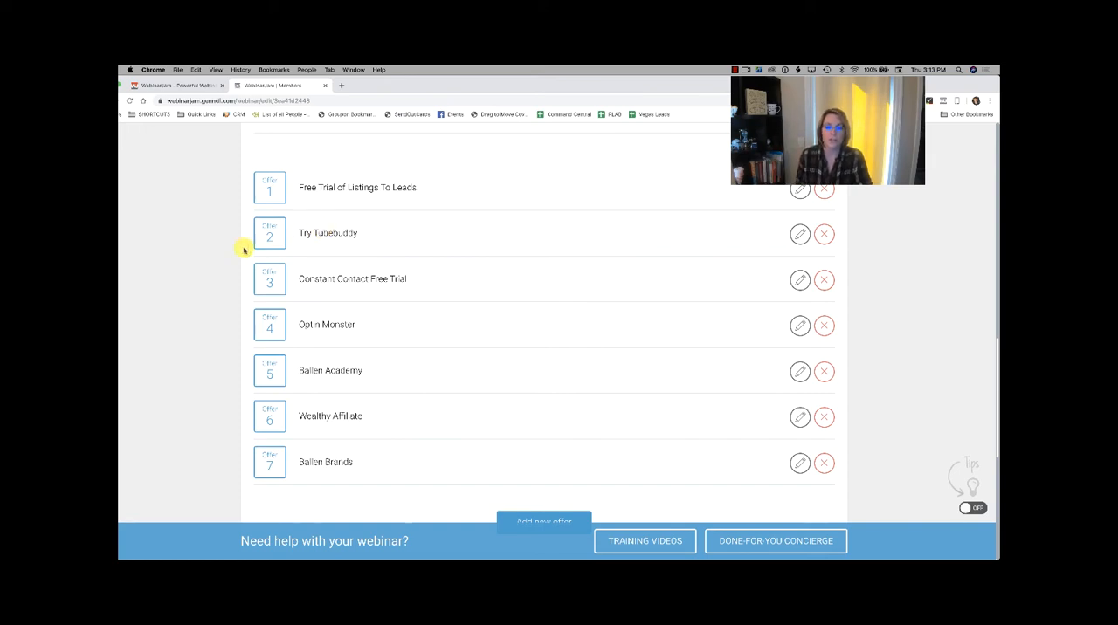
scroll(136, 290, "down", 5)
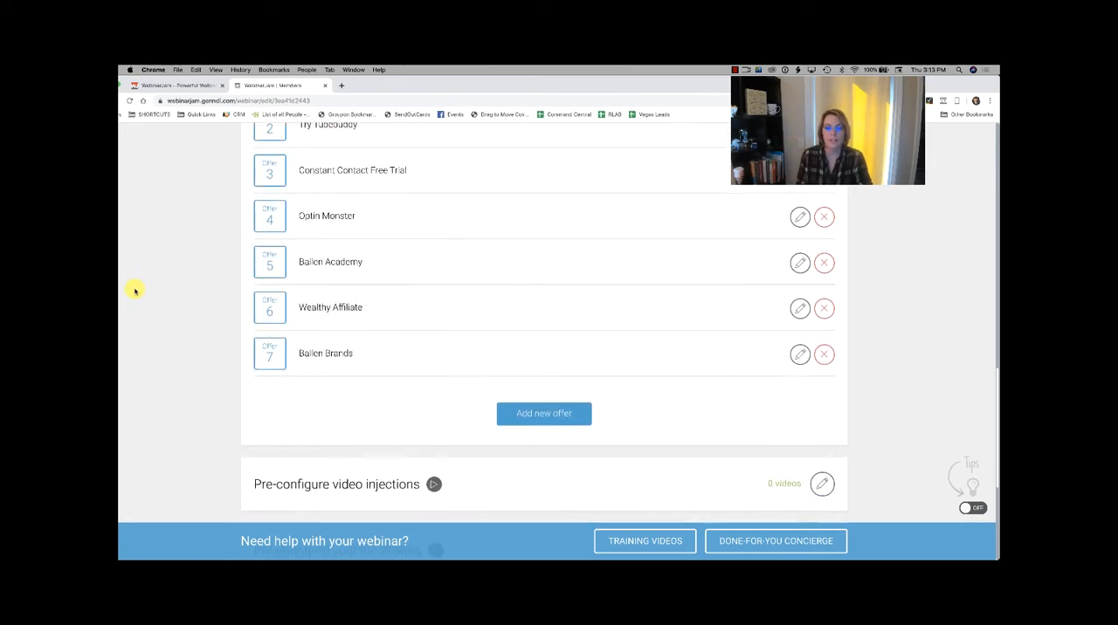
scroll(136, 291, "down", 1)
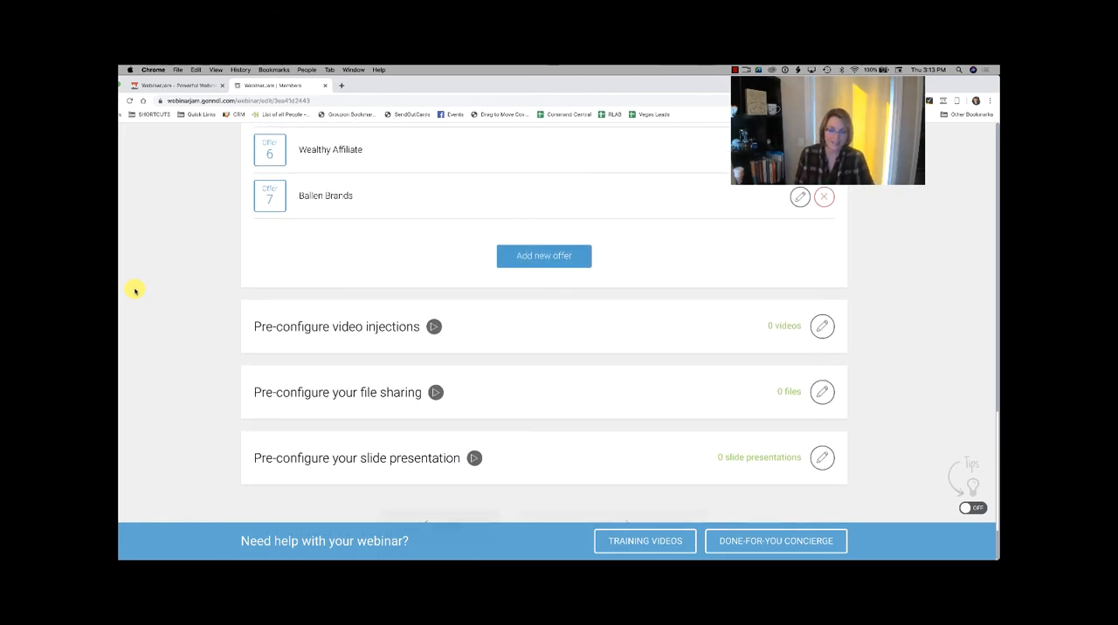
scroll(135, 291, "down", 1)
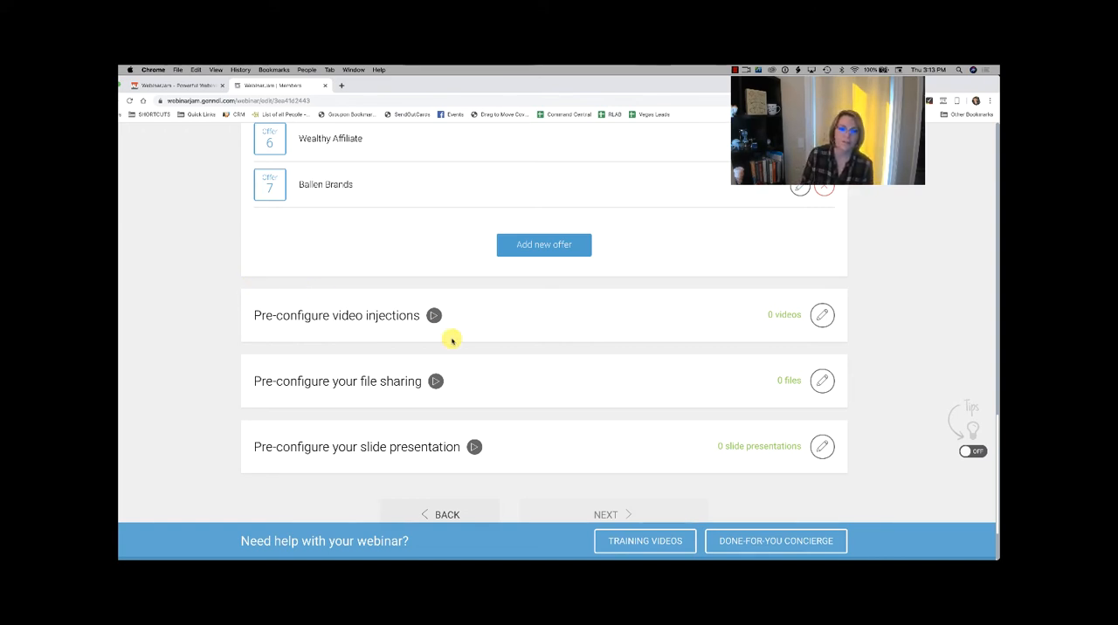
scroll(452, 338, "down", 1)
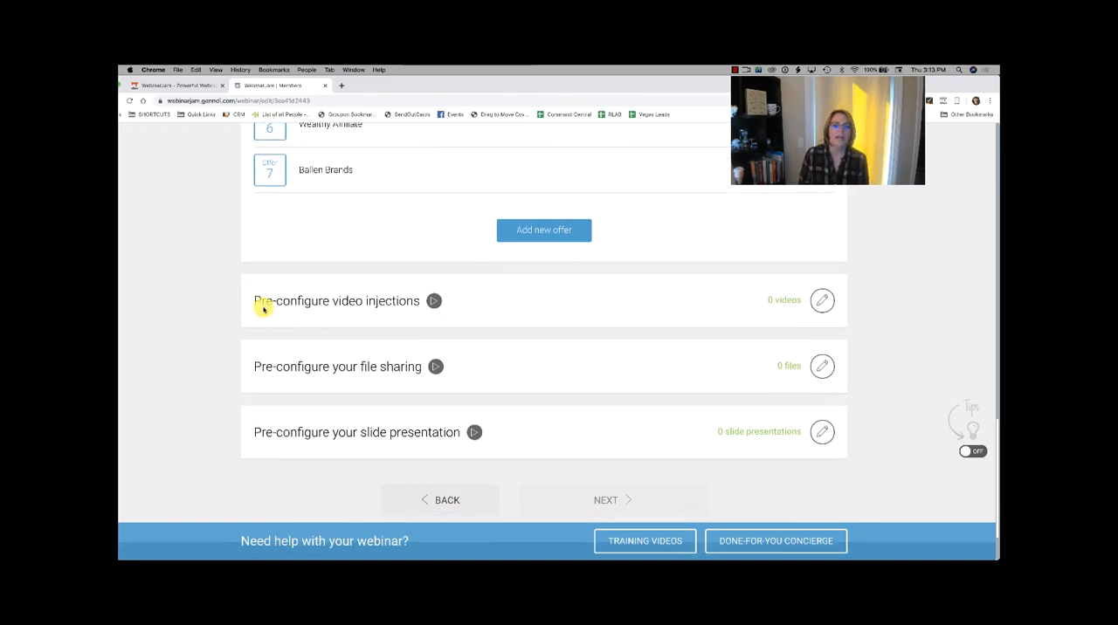
Step: Open the video injections, file sharing and slide presentation settings to view their options for adding content
left_click(820, 302)
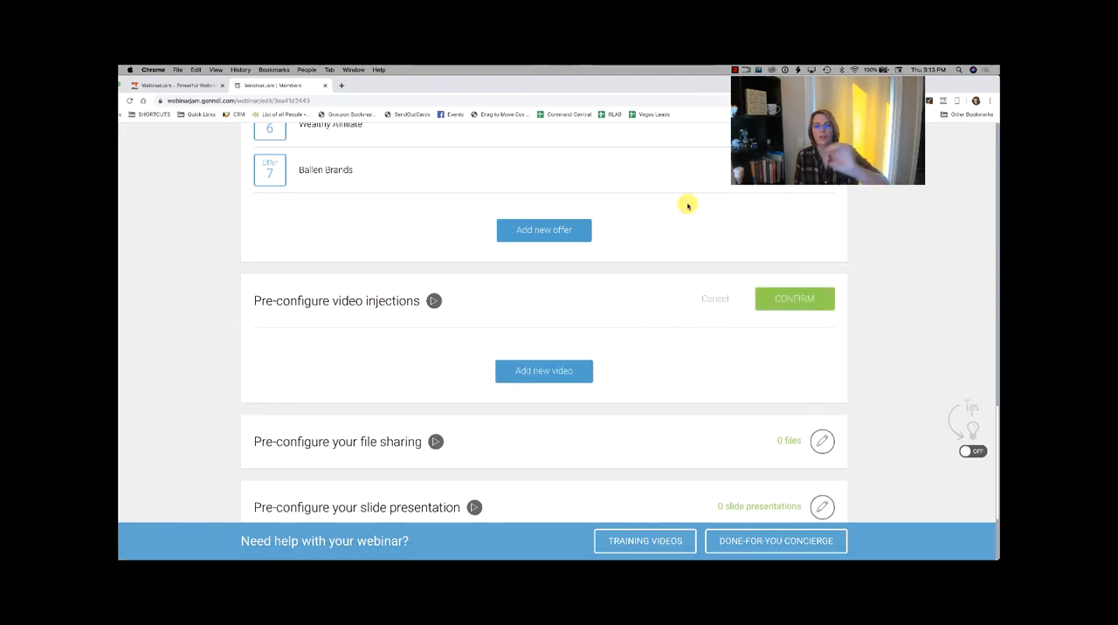
scroll(659, 305, "down", 5)
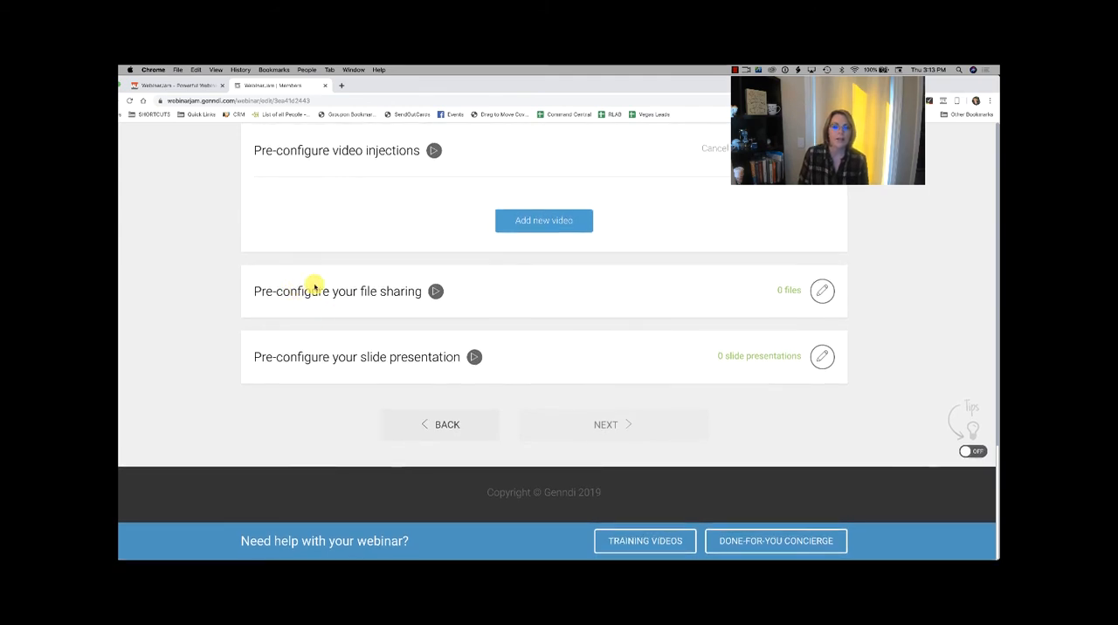
left_click(822, 291)
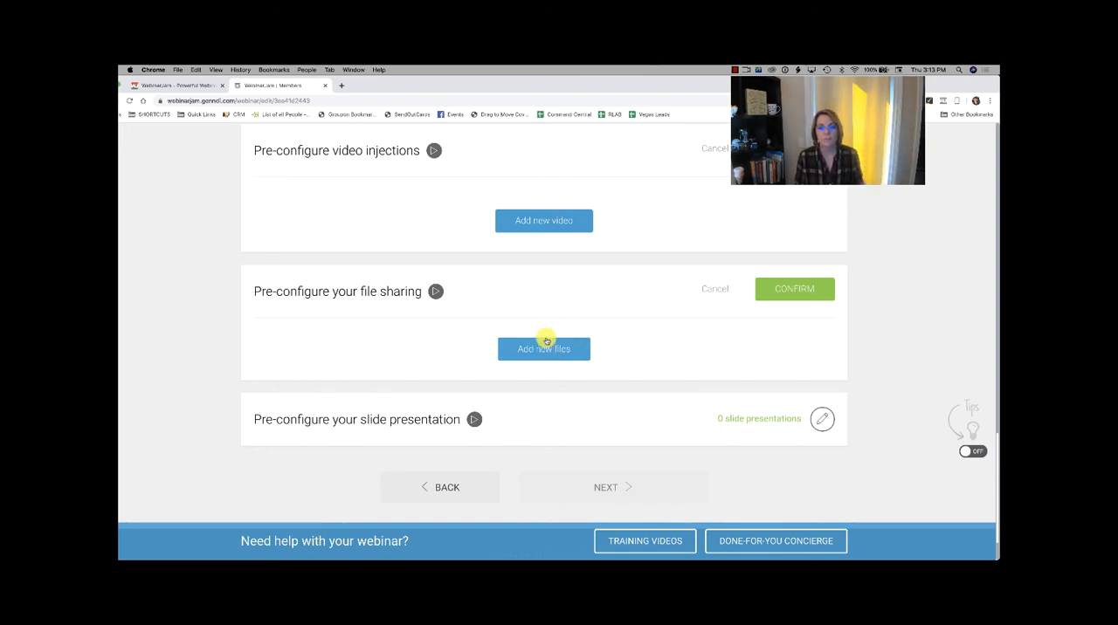
scroll(447, 395, "down", 2)
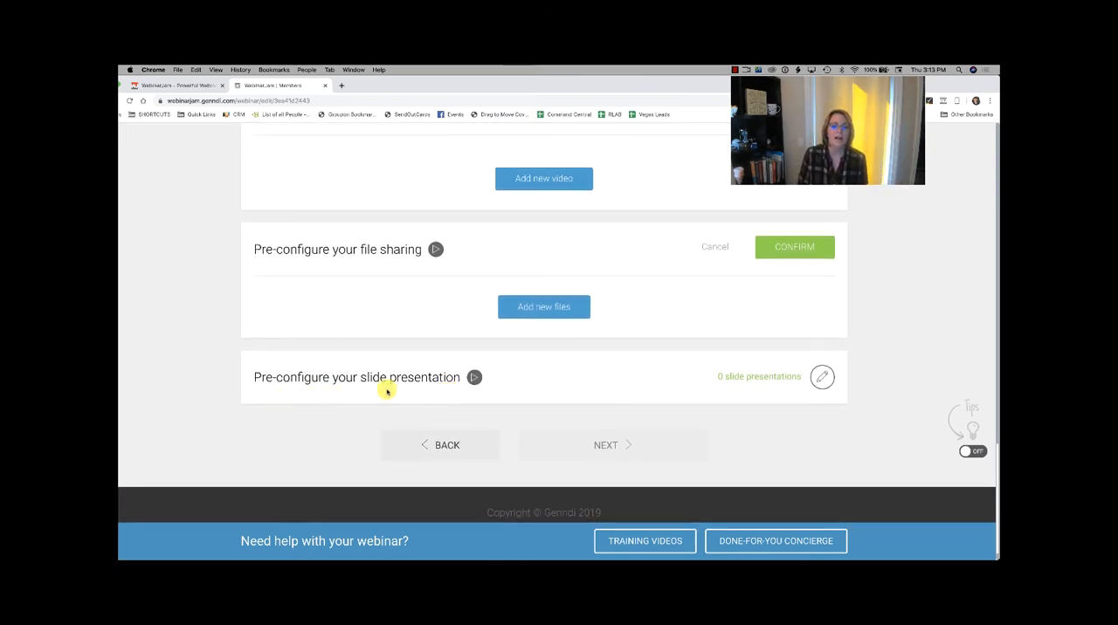
left_click(822, 378)
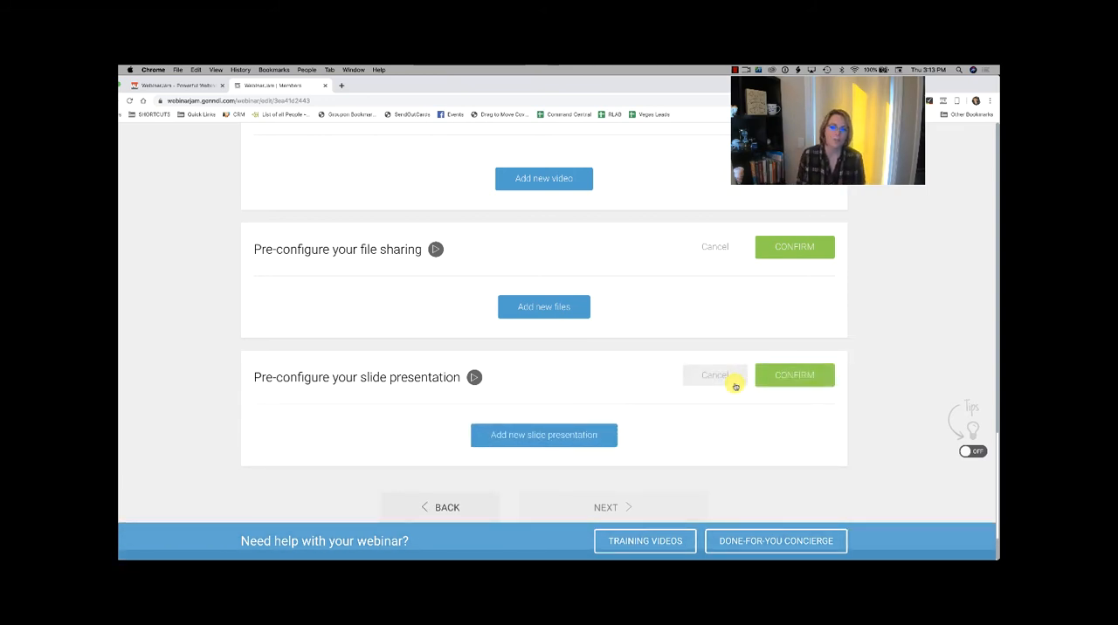
Step: Confirm all open Live stage sections, from the countdown page through the slide presentation
scroll(736, 386, "up", 15)
scroll(736, 386, "down", 3)
scroll(735, 386, "up", 2)
scroll(794, 262, "up", 5)
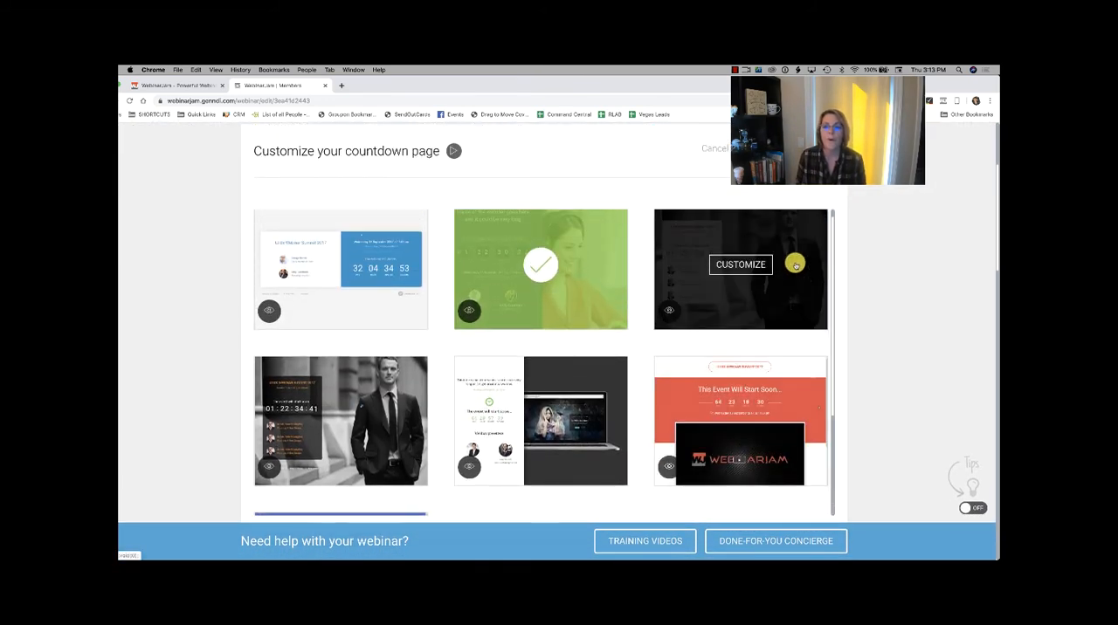
left_click(793, 277)
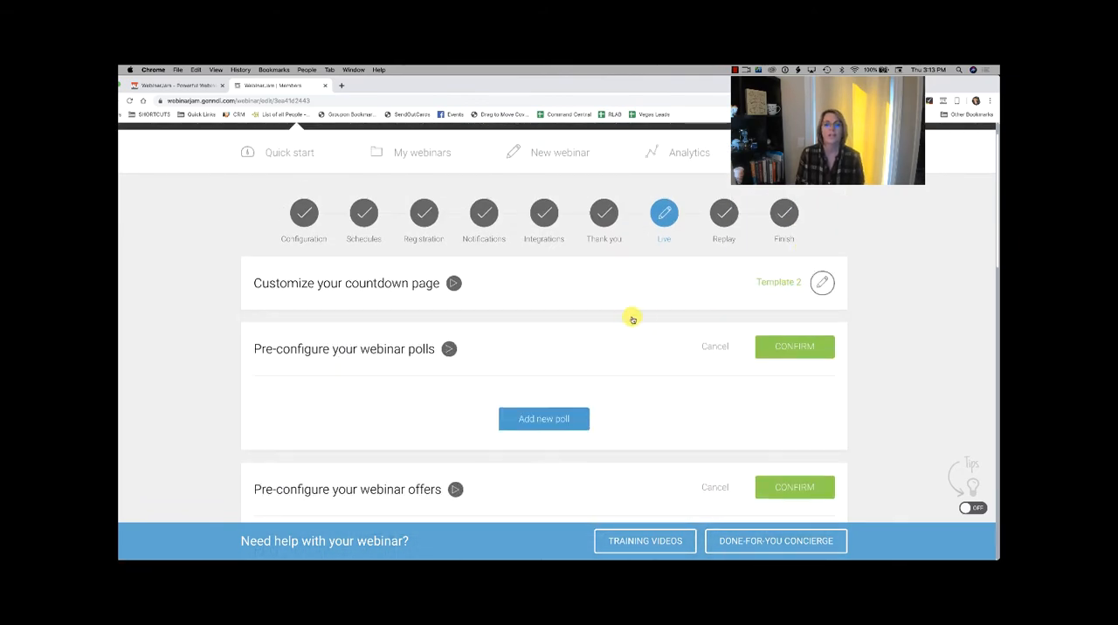
left_click(813, 345)
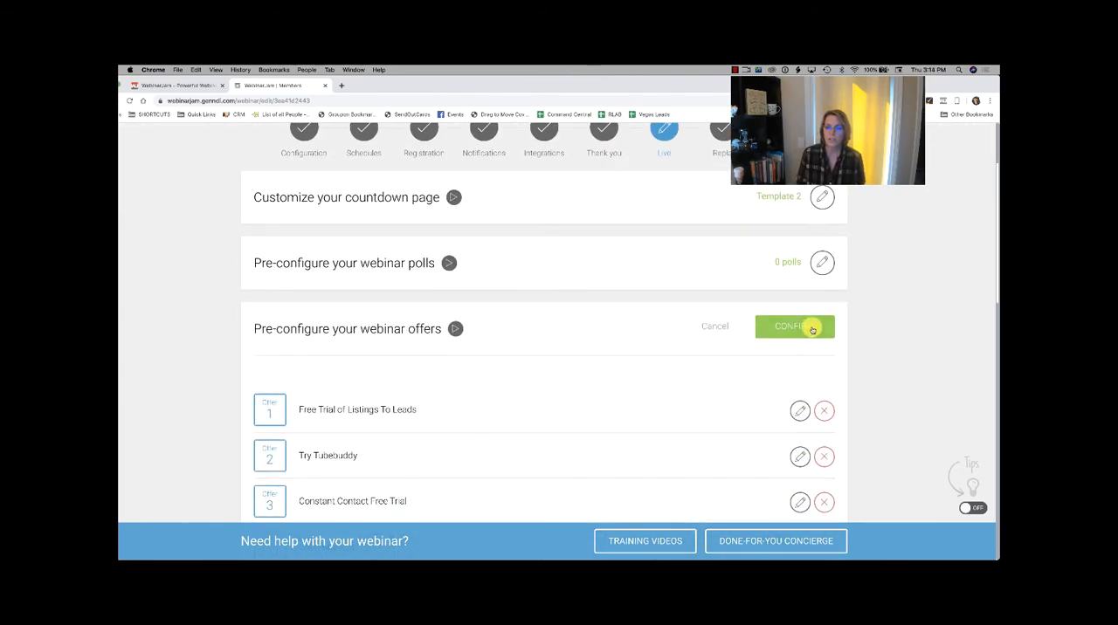
left_click(811, 326)
left_click(803, 196)
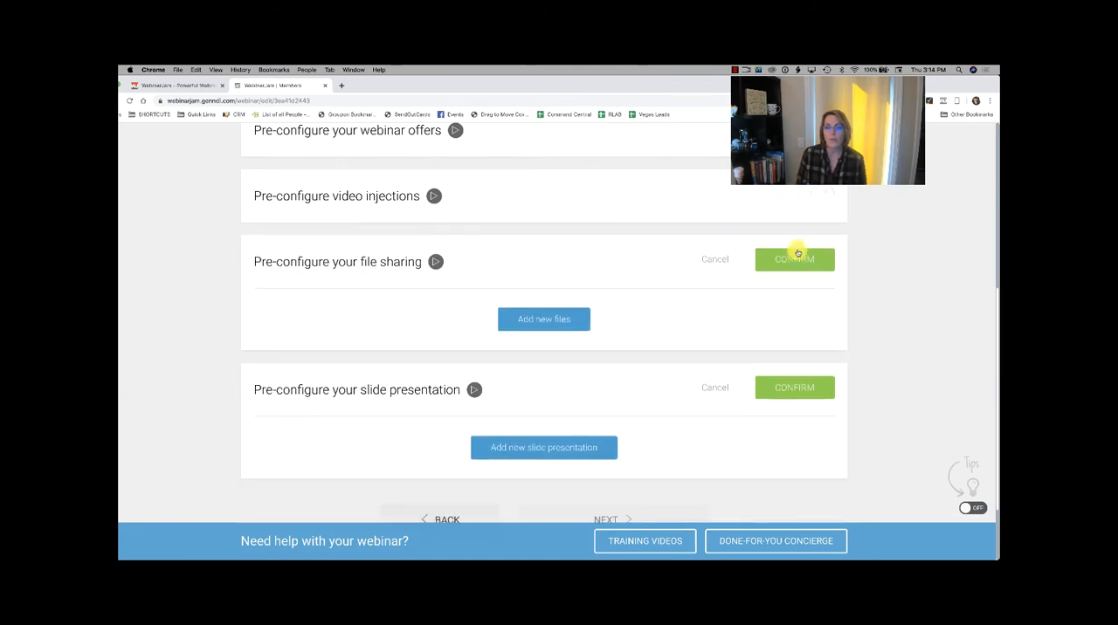
left_click(793, 259)
left_click(784, 329)
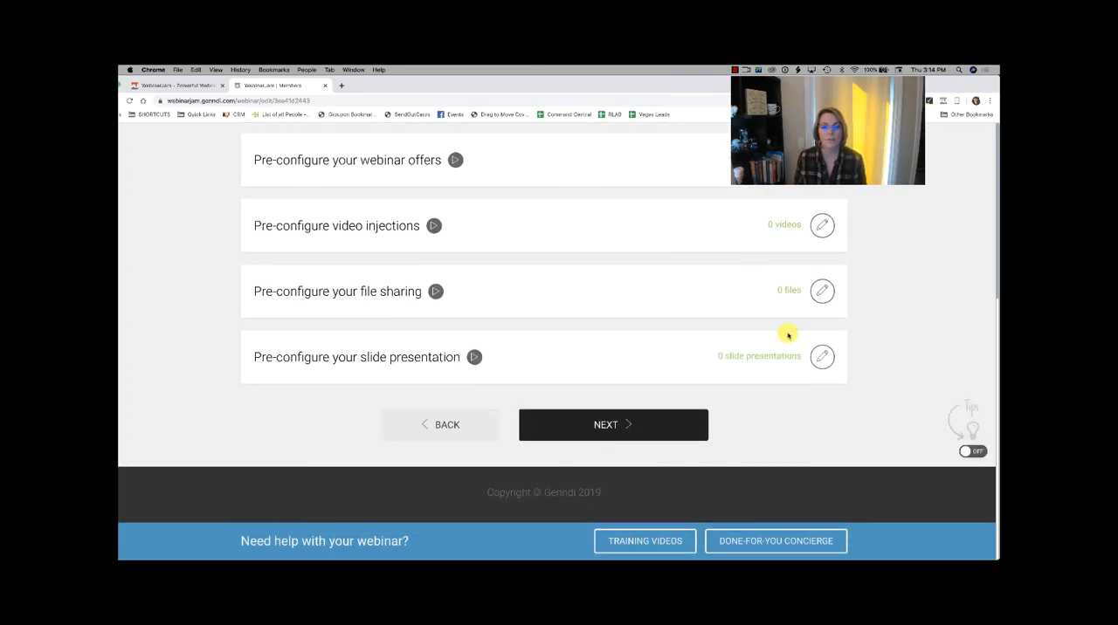
Step: Continue to the Replay stage and open the webinar replay page setting
scroll(789, 336, "up", 5)
scroll(777, 340, "down", 2)
scroll(760, 354, "down", 3)
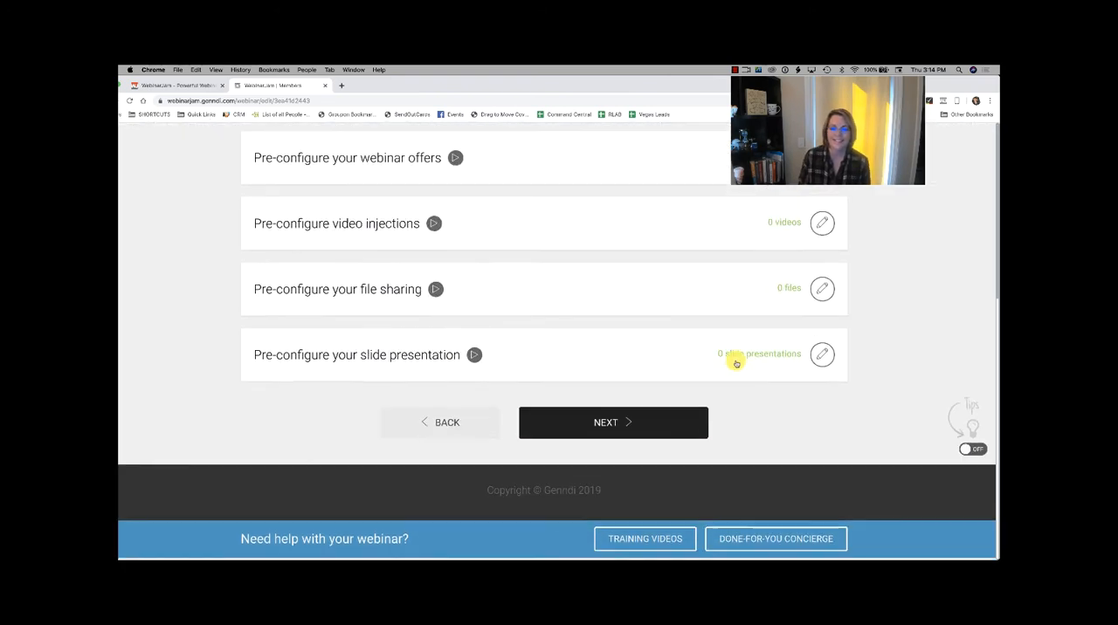
left_click(612, 428)
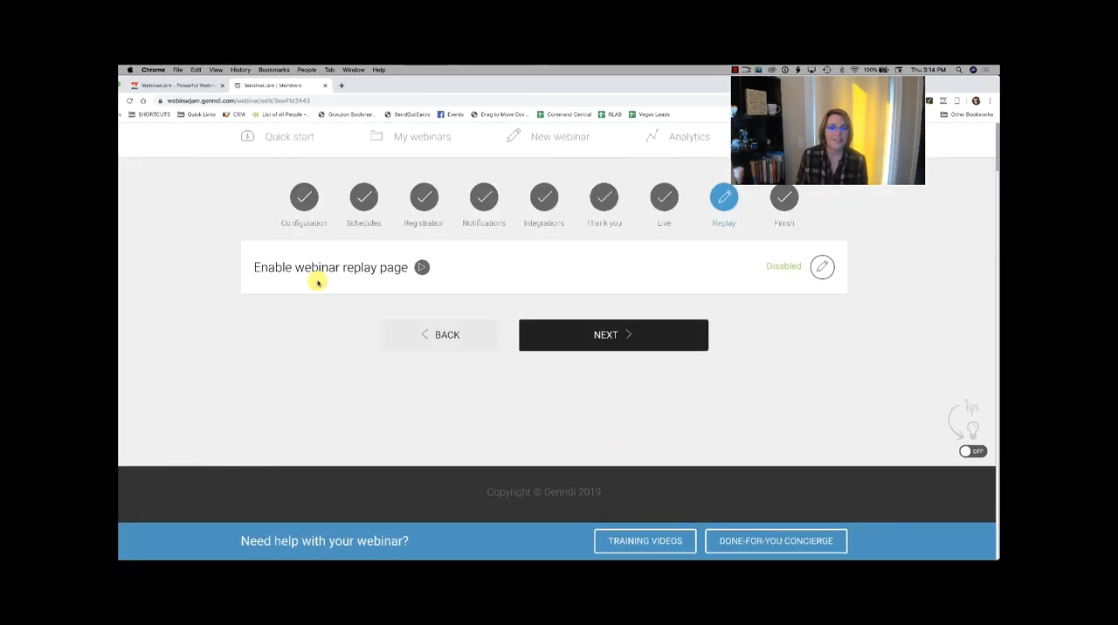
left_click(823, 267)
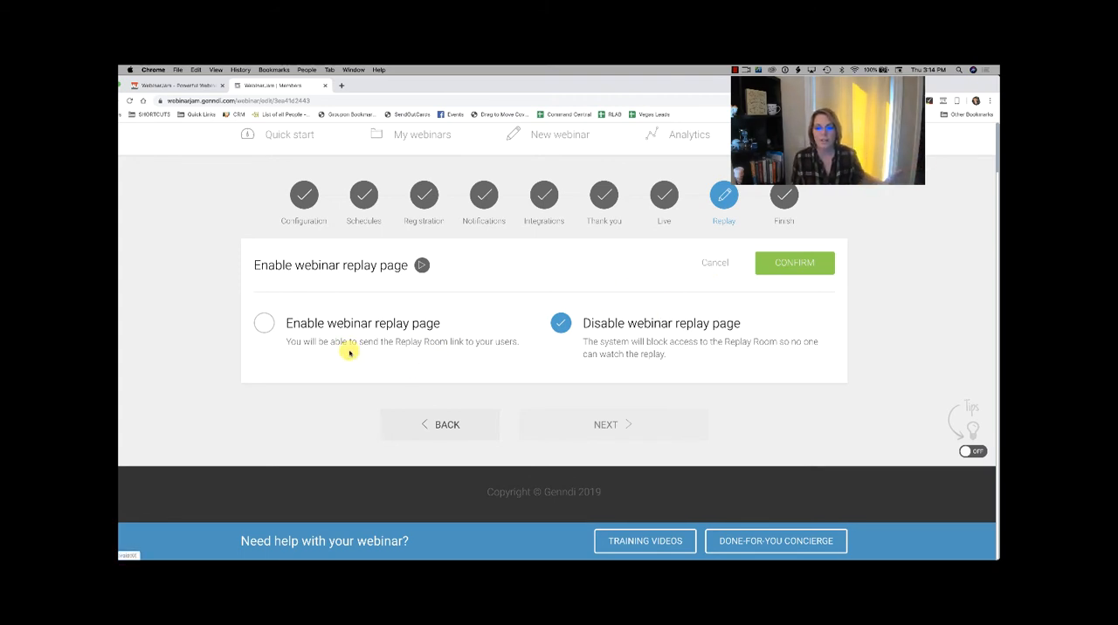
Step: Confirm the replay page as disabled, complete the Finish stage and return to the webinar list
left_click(813, 267)
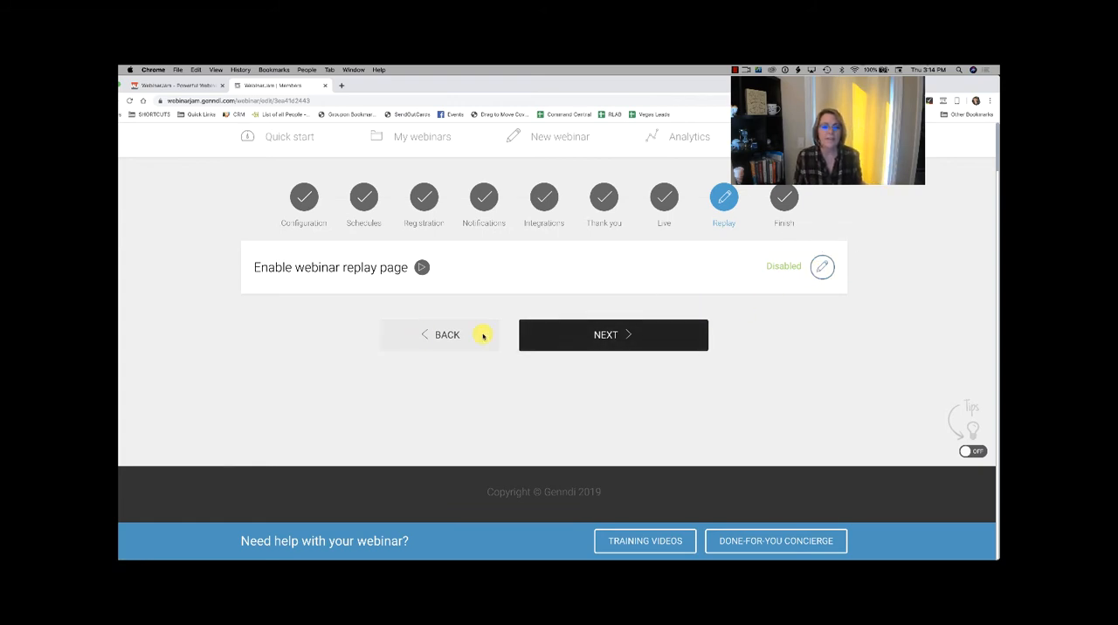
left_click(632, 342)
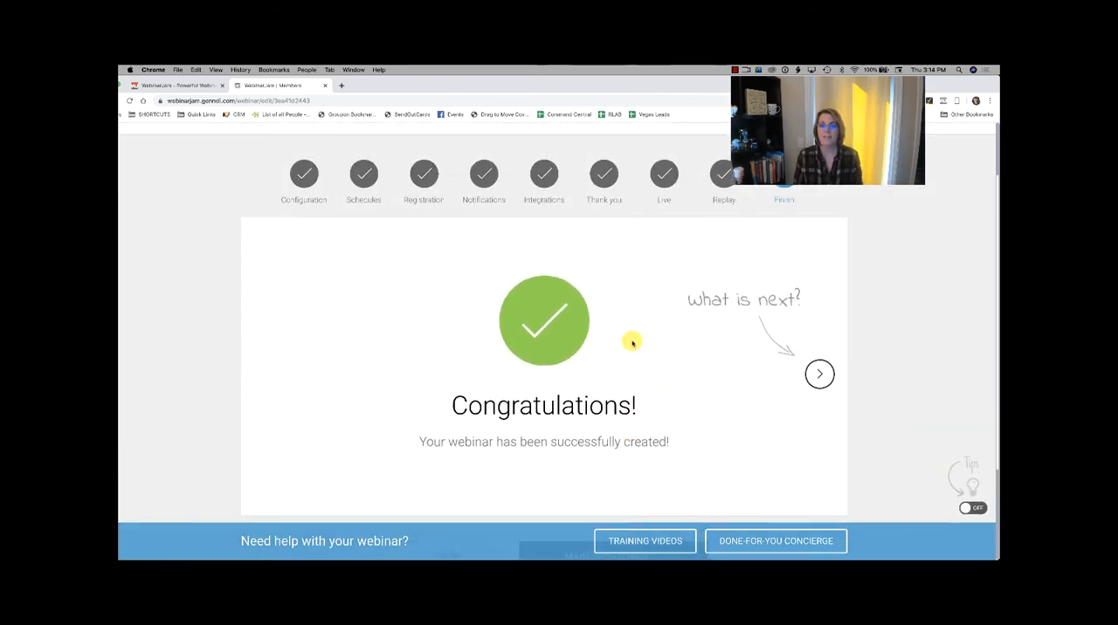
scroll(632, 342, "down", 3)
left_click(628, 420)
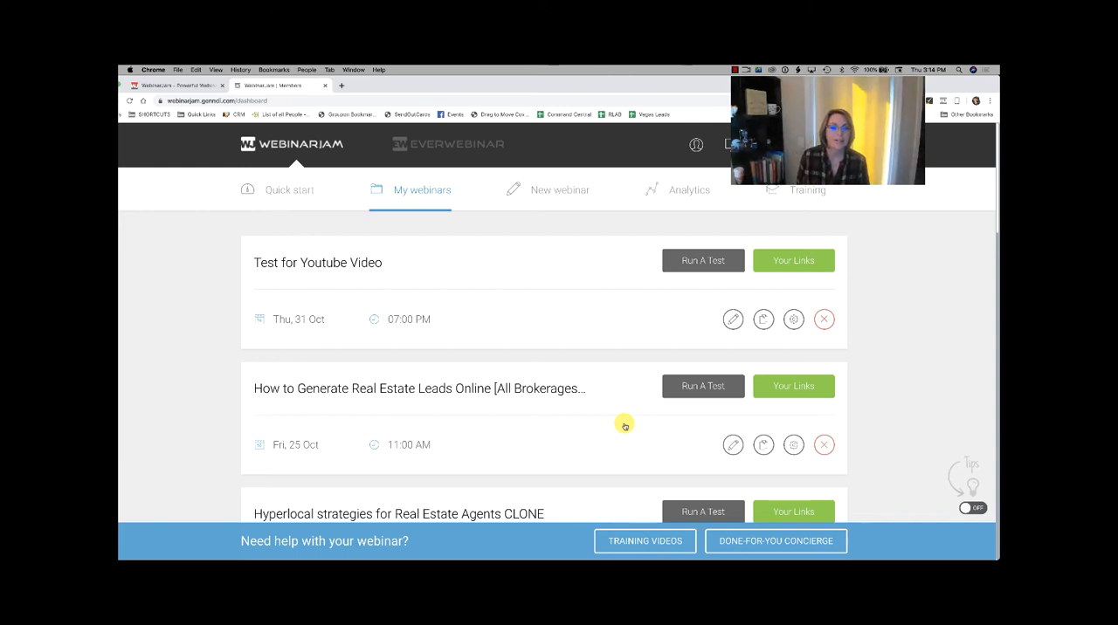
Step: Open the links for the Test for Youtube Video webinar, check the replay recording section and enter the live room through the presenter's login link
scroll(624, 425, "down", 1)
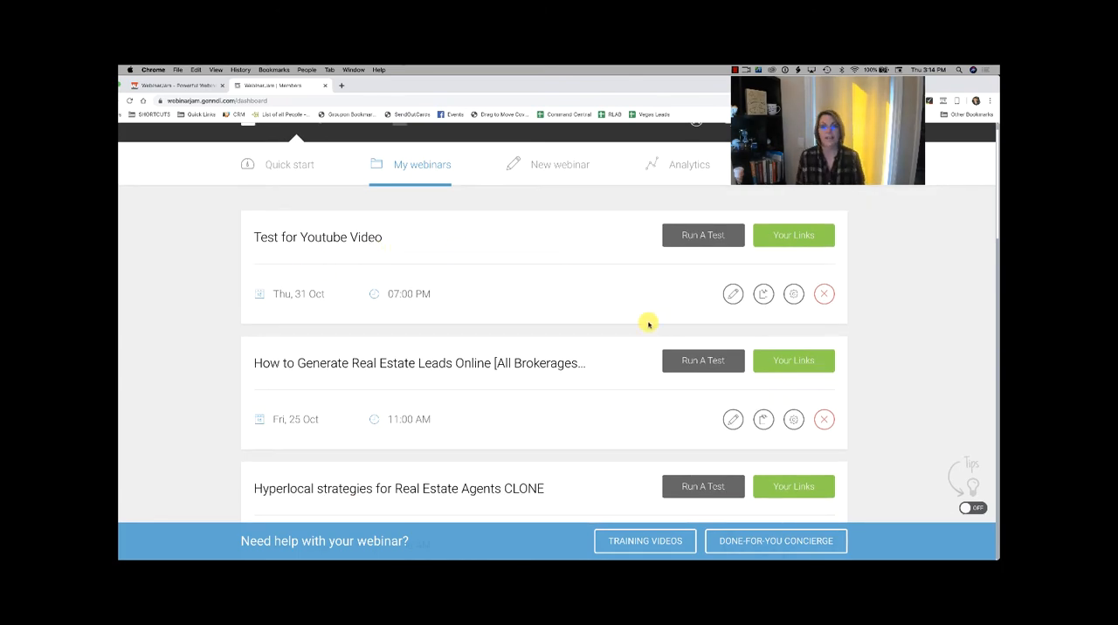
scroll(647, 323, "down", 1)
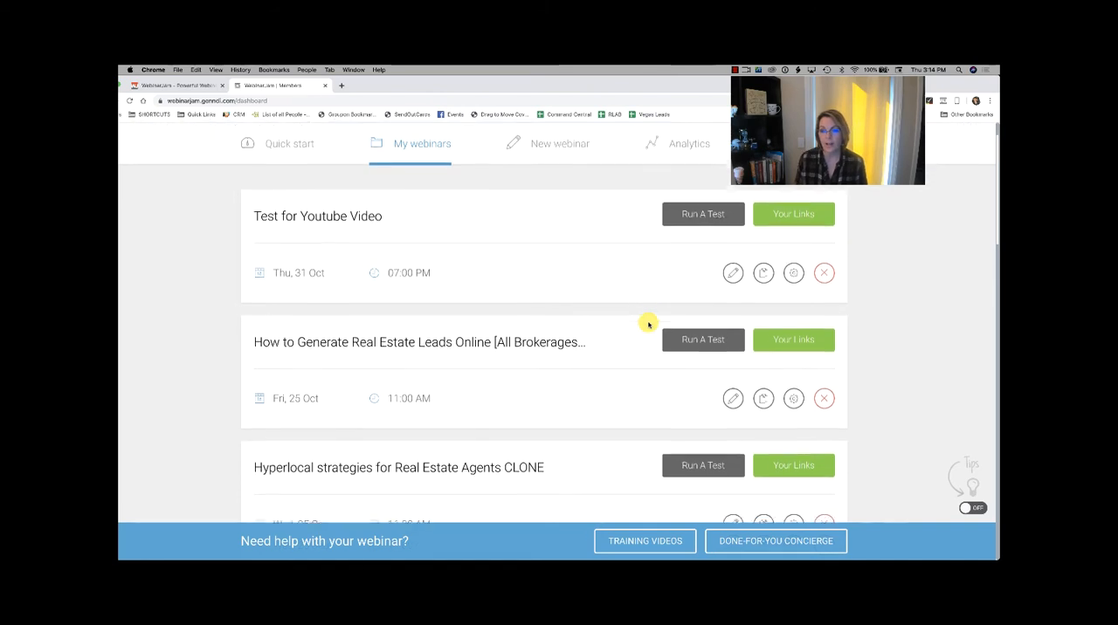
scroll(647, 322, "up", 2)
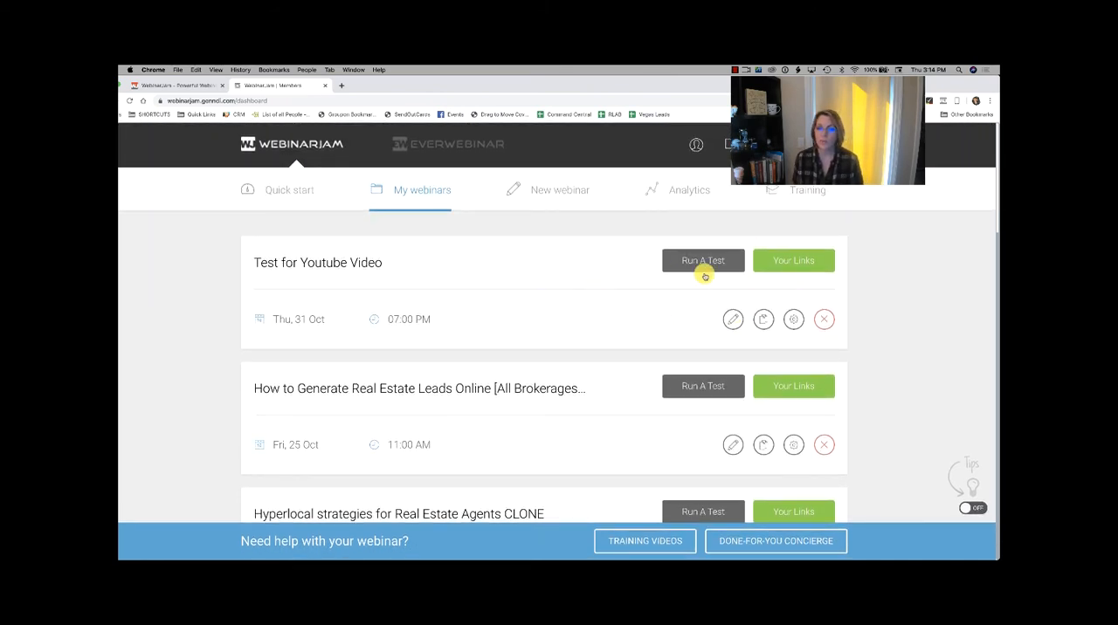
left_click(802, 265)
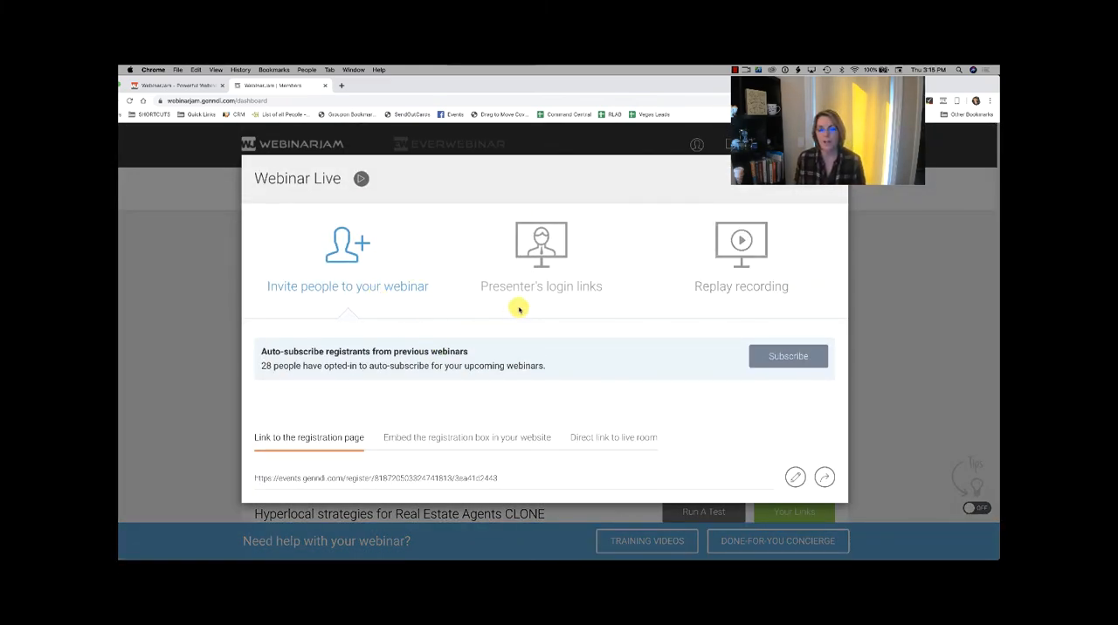
left_click(538, 287)
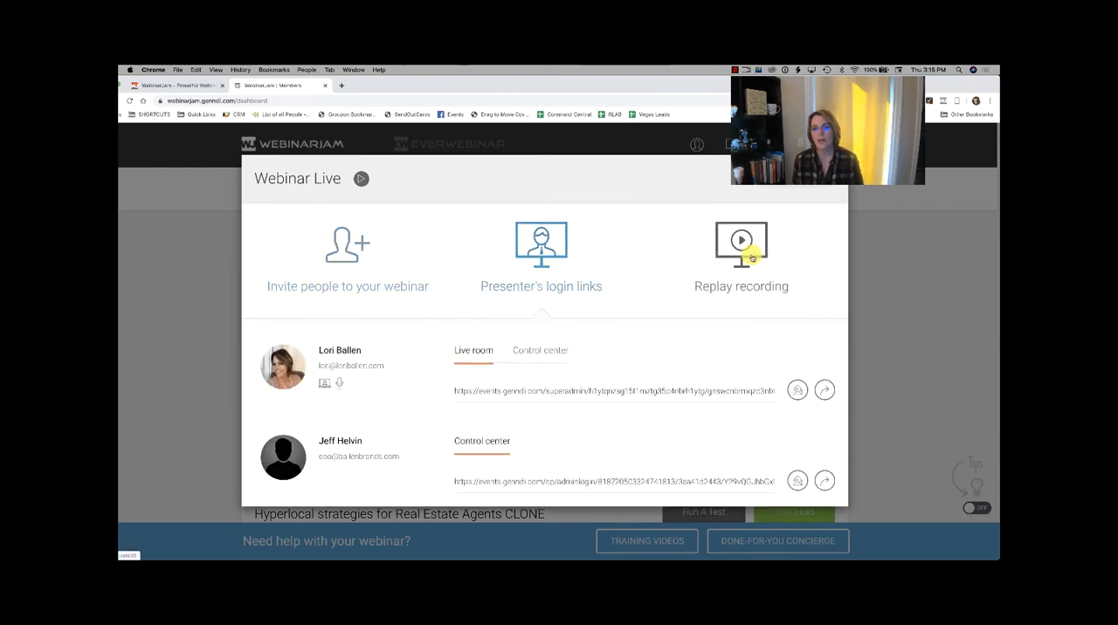
left_click(744, 243)
left_click(534, 278)
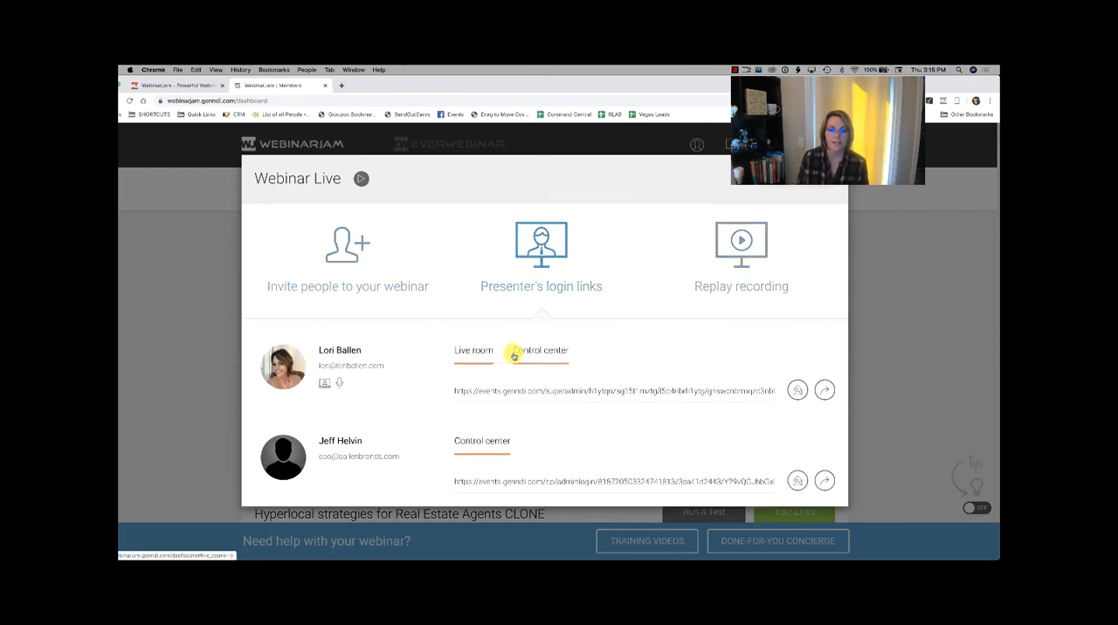
left_click(826, 391)
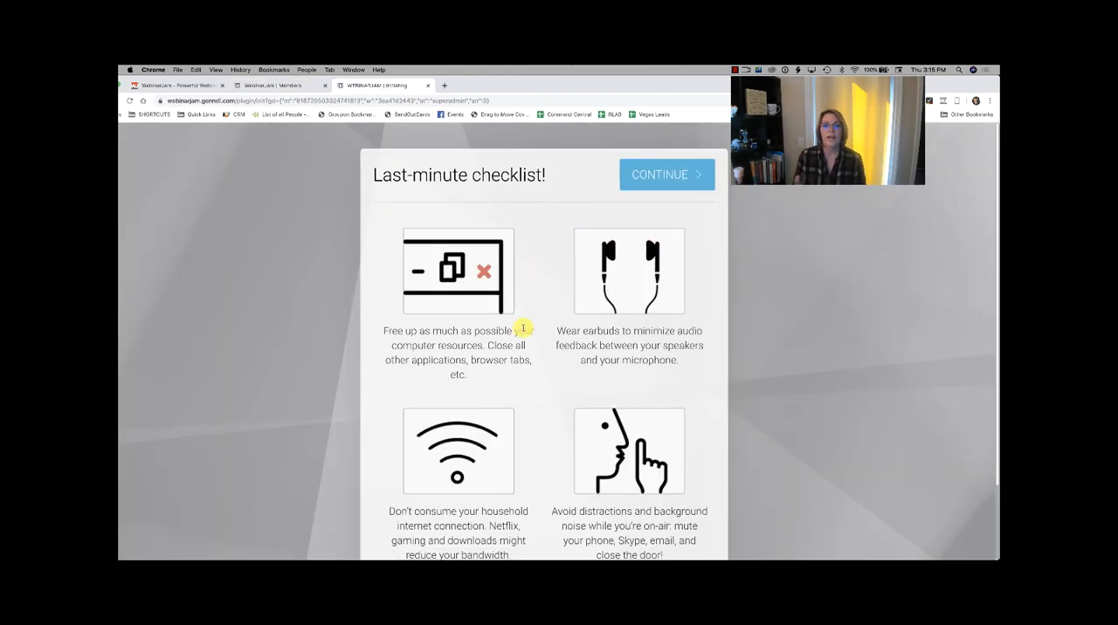
Step: Review the last-minute checklist, continue past it and start the video and audio test
scroll(523, 329, "down", 1)
scroll(523, 329, "up", 1)
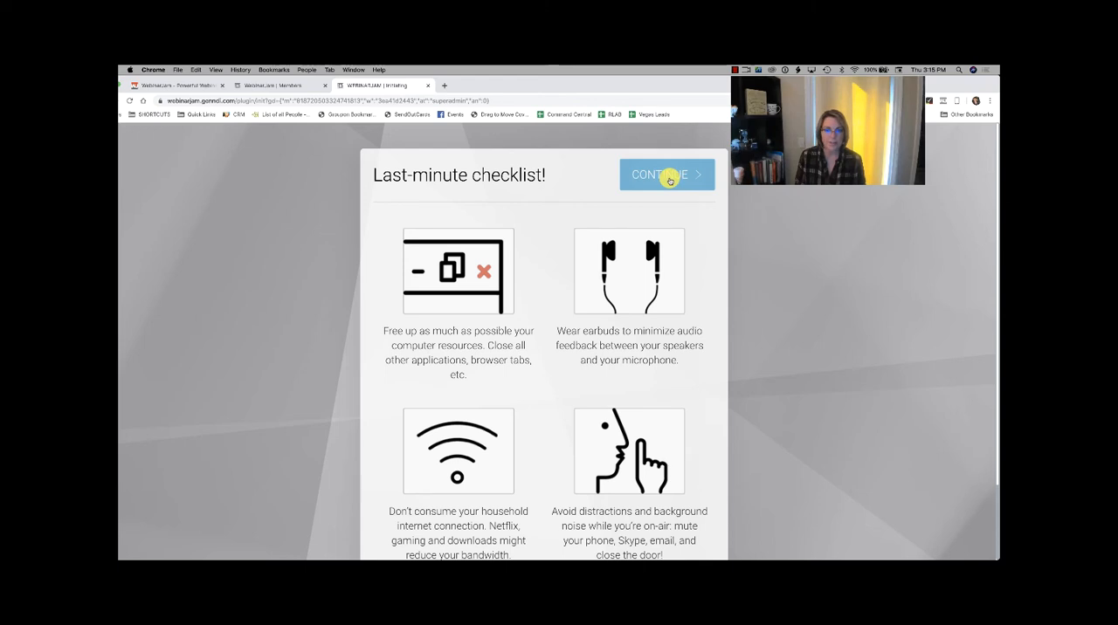
left_click(668, 176)
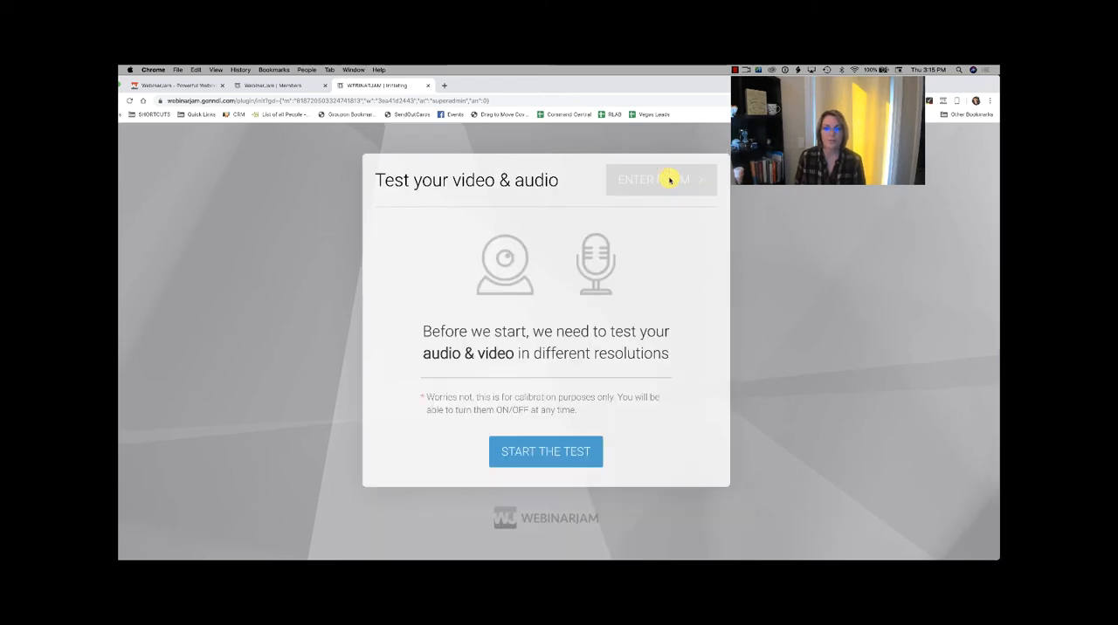
left_click(562, 450)
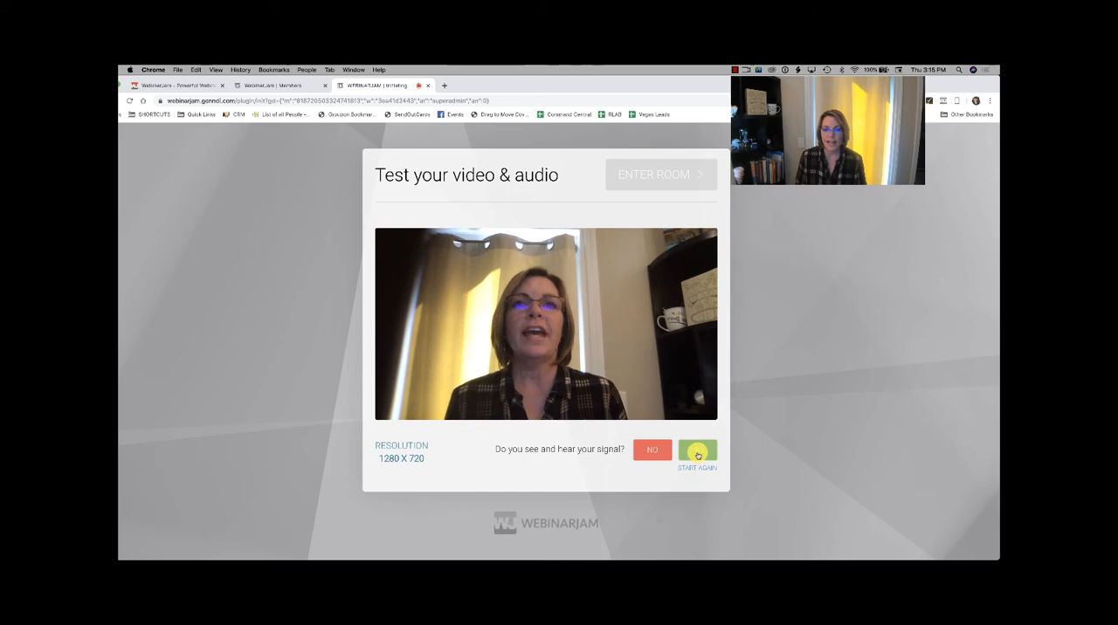
Step: Accept the 1280 x 720 and 640 x 360 signals, reject 320 x 180 and 320 x 240, and enter the room
left_click(698, 455)
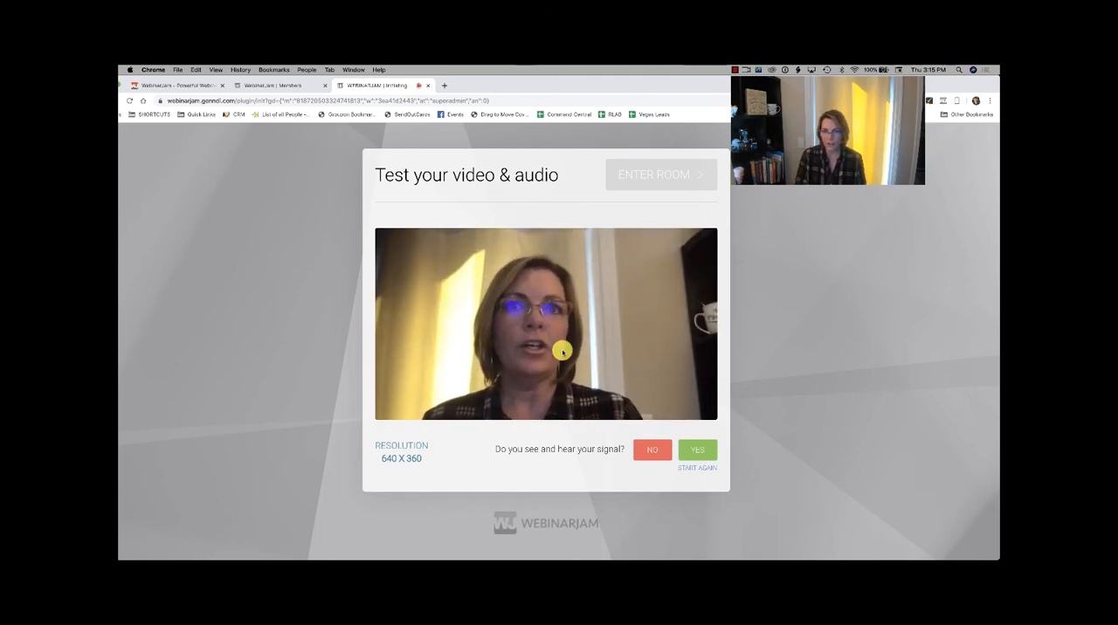
left_click(700, 455)
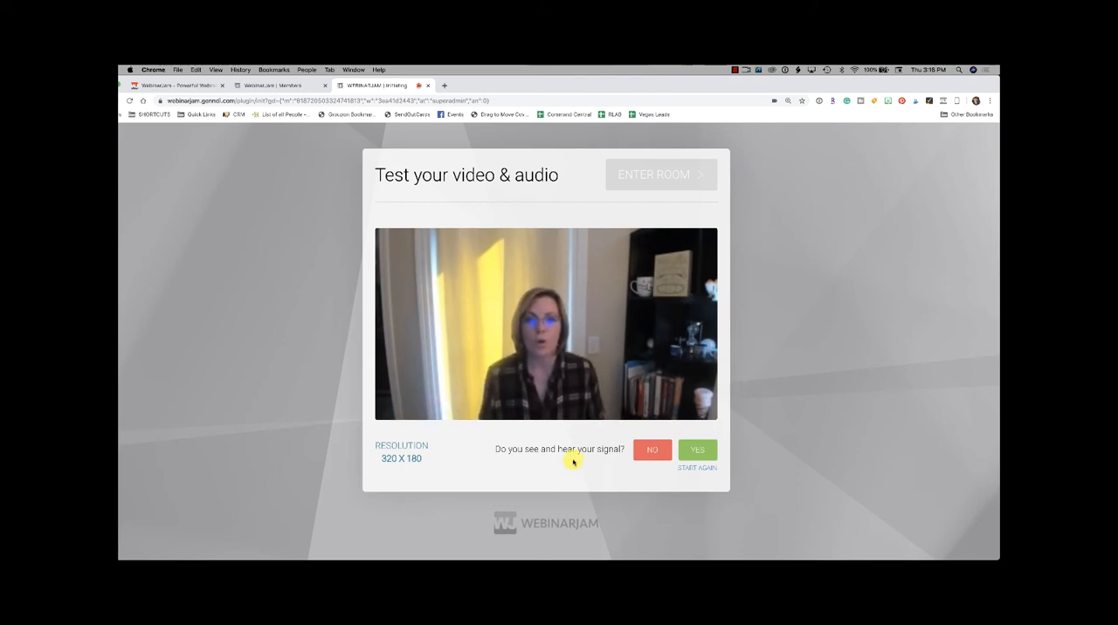
left_click(653, 451)
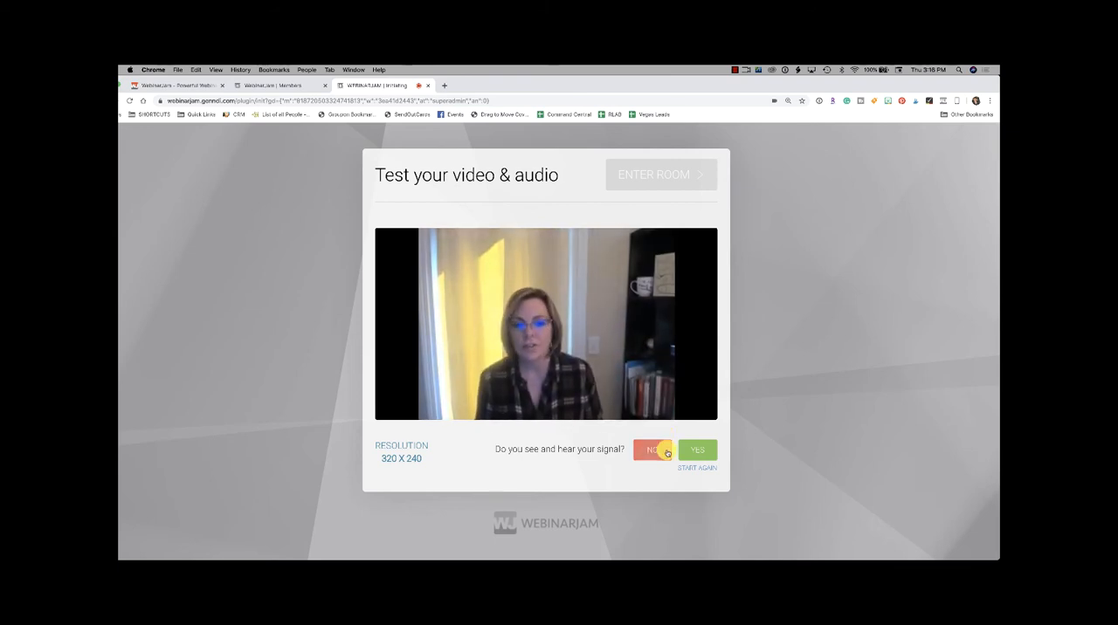
left_click(661, 448)
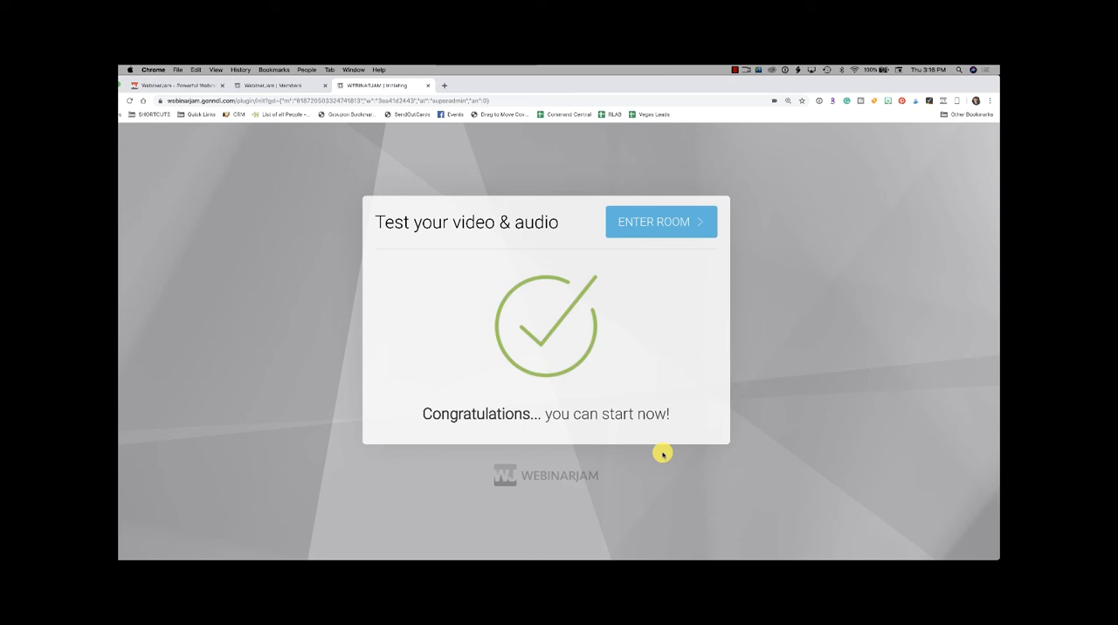
left_click(682, 221)
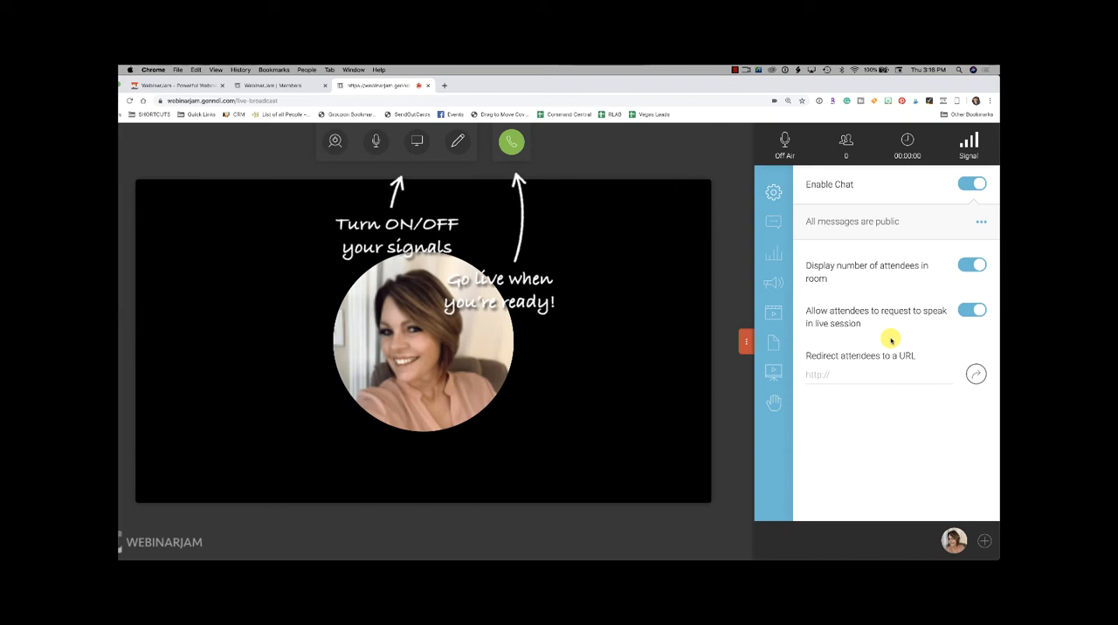
Step: Turn on the webcam and share the Calendar application window in the live room
left_click(329, 145)
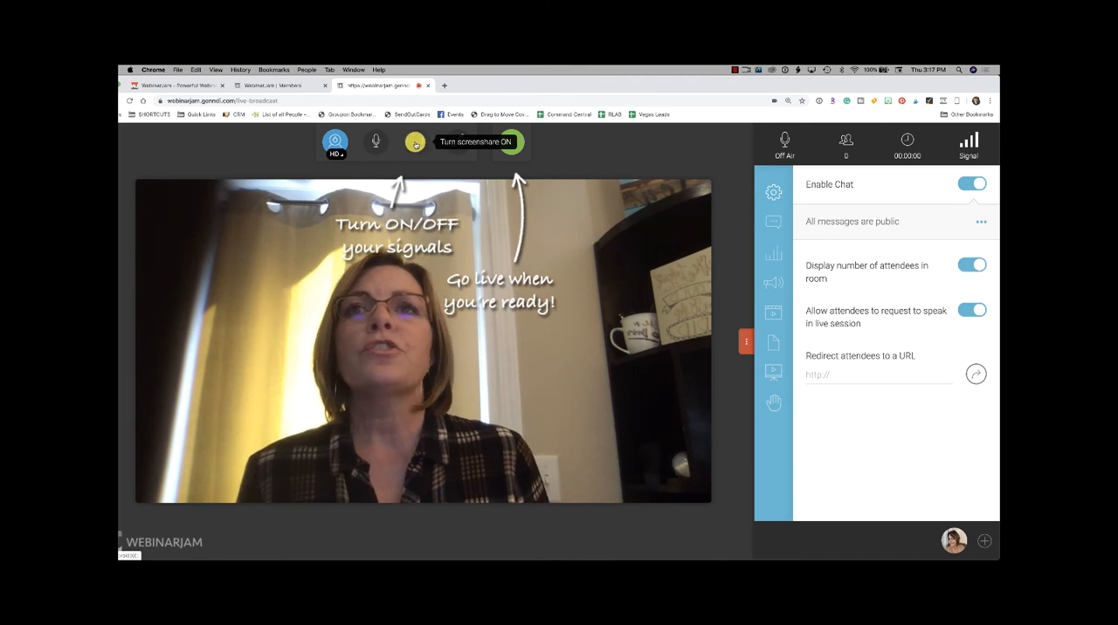
left_click(415, 144)
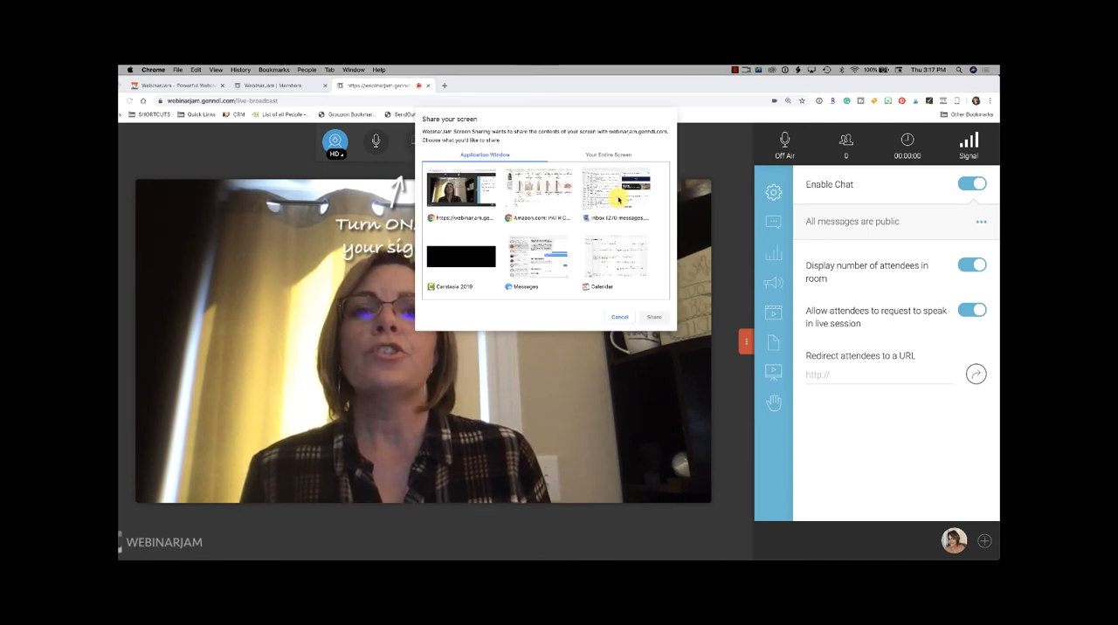
left_click(611, 252)
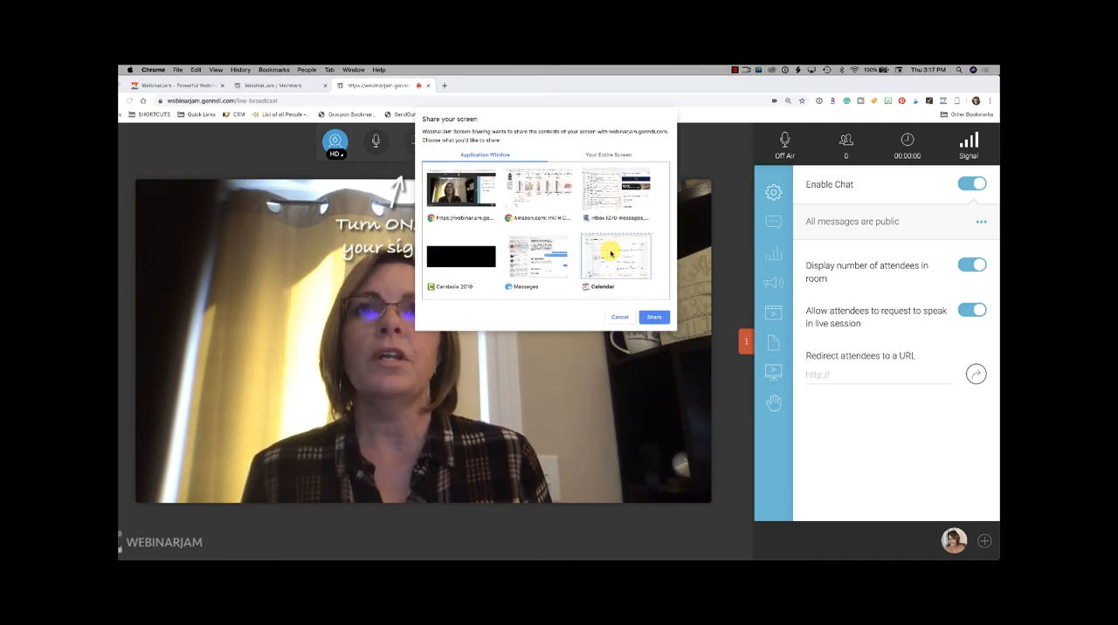
left_click(654, 317)
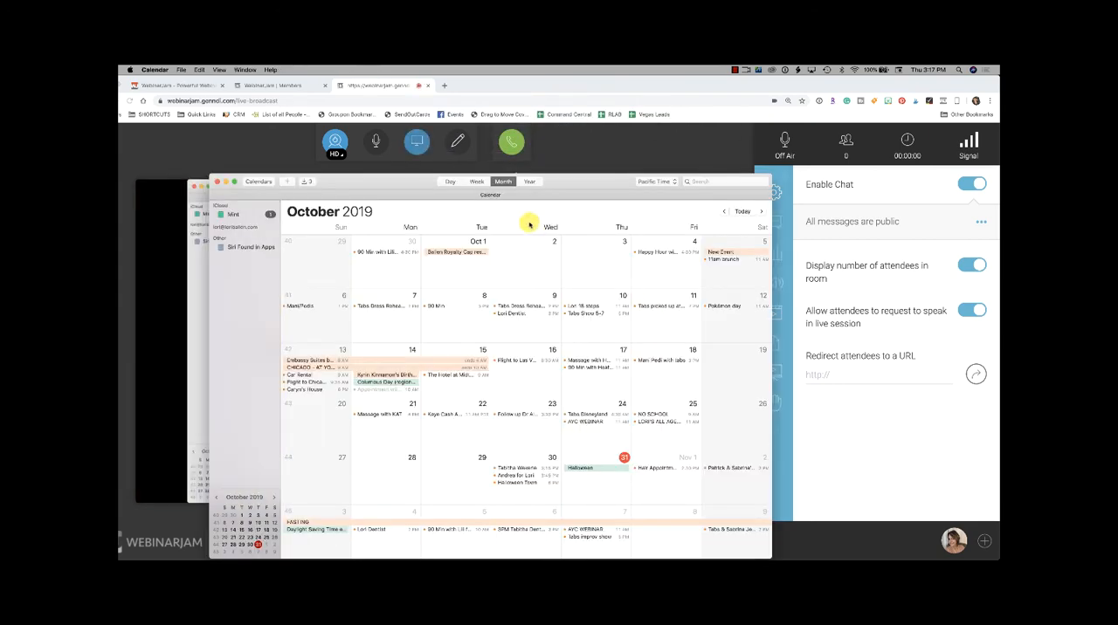
Step: Move the Calendar window aside, close it and turn off the screen share
mouse_move(588, 187)
left_mouse_down()
mouse_move(514, 187)
mouse_move(482, 449)
mouse_move(662, 381)
left_mouse_up()
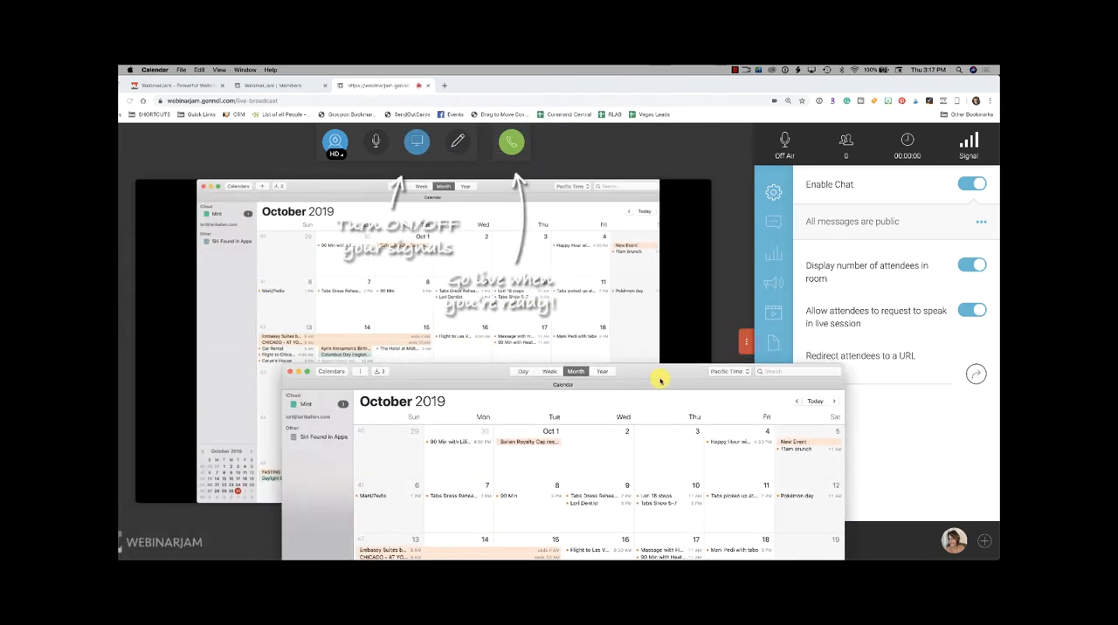
left_click(289, 372)
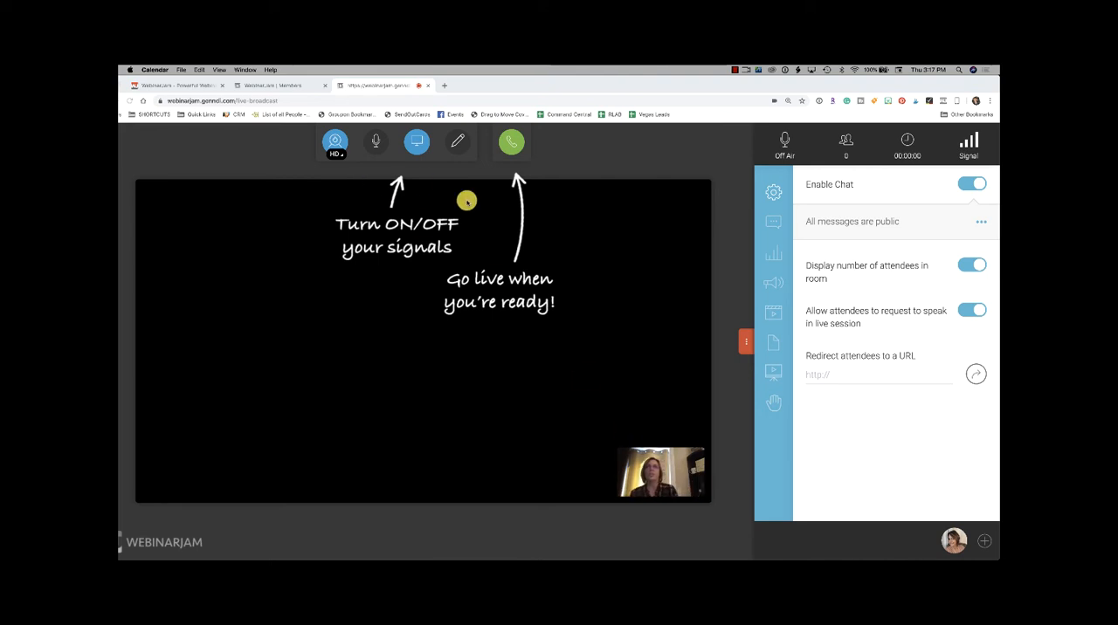
left_click(417, 149)
left_click(410, 151)
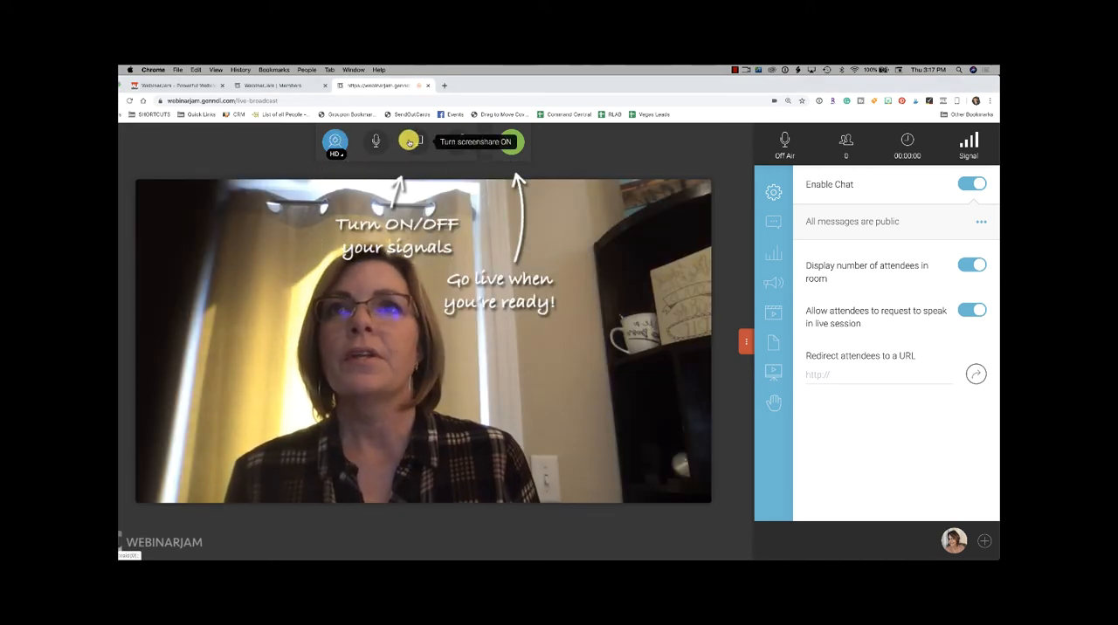
Step: Start a screen share of the Amazon browser window
left_click(408, 140)
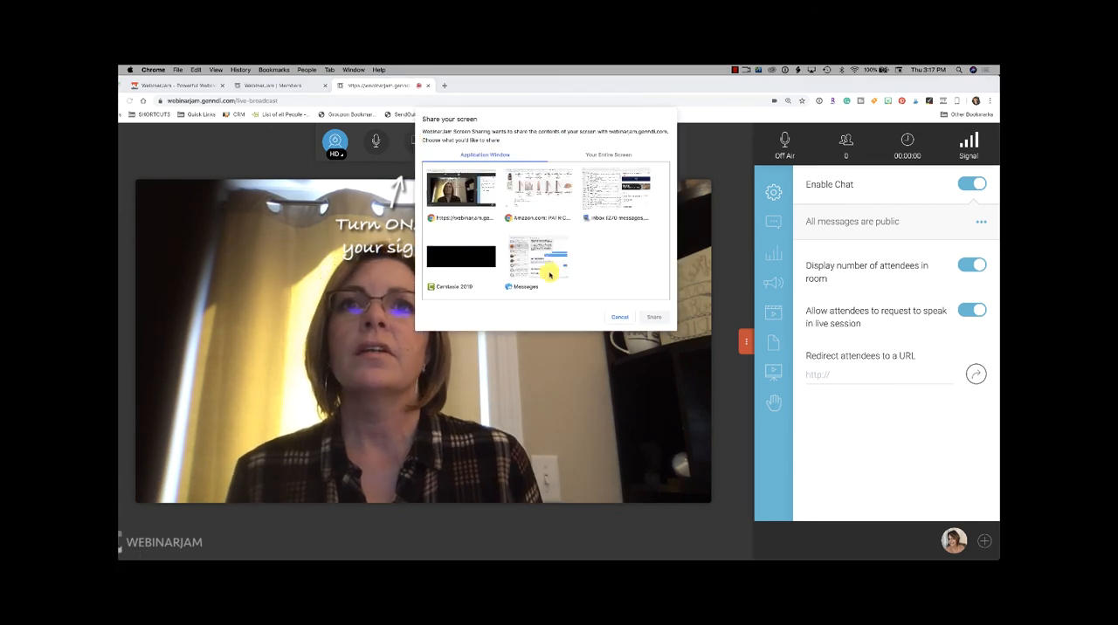
left_click(545, 186)
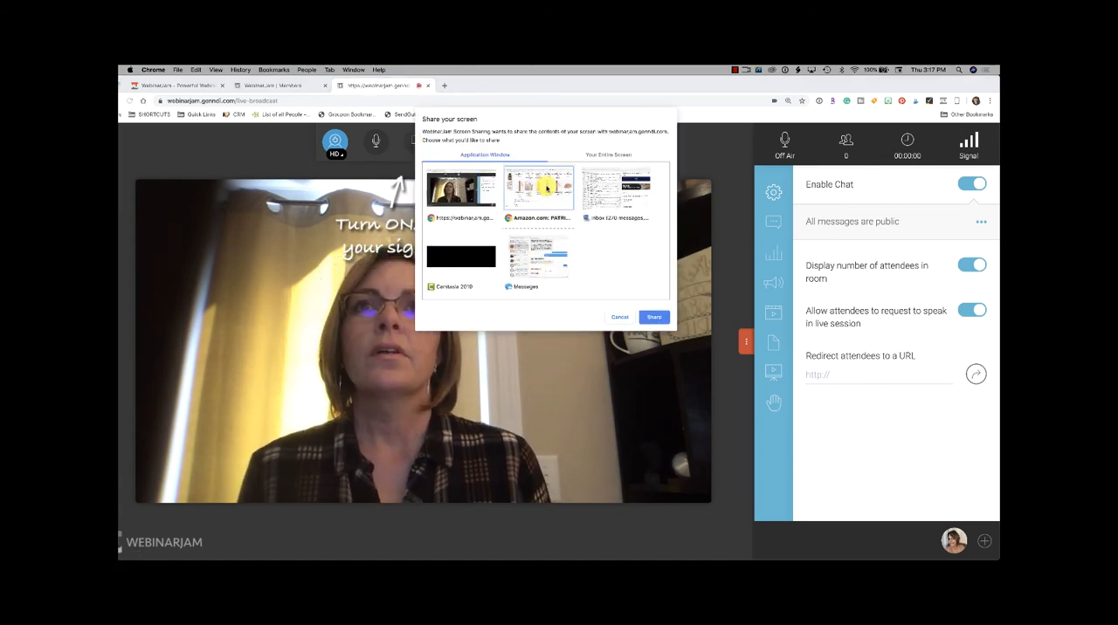
left_click(655, 317)
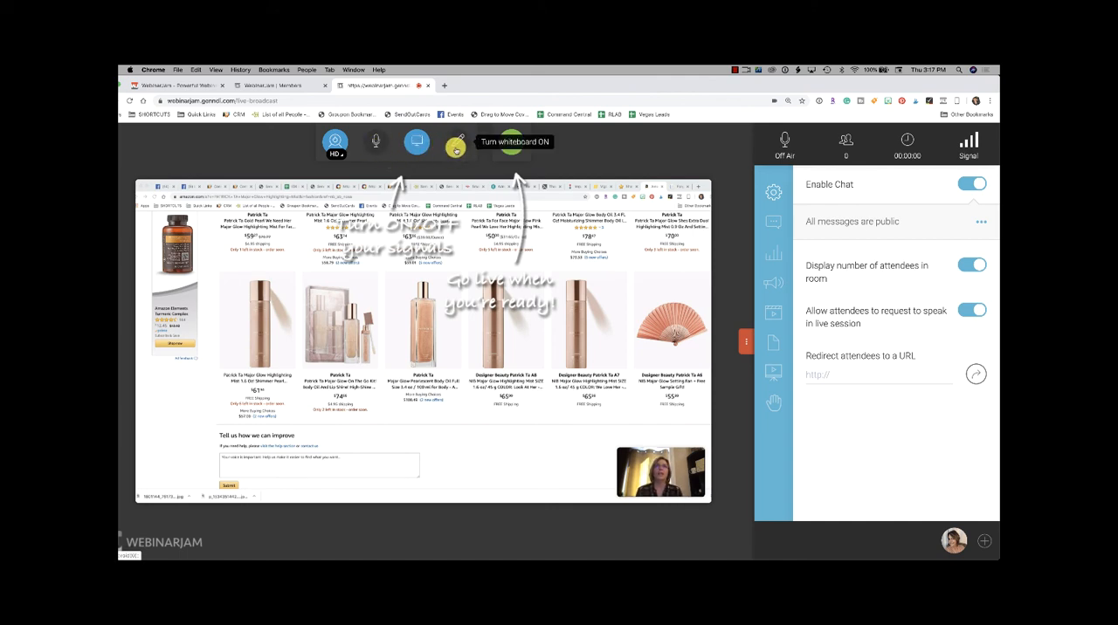
Step: Turn on the whiteboard and draw freehand black pencil loops and lines over the shared Amazon page
left_click(461, 145)
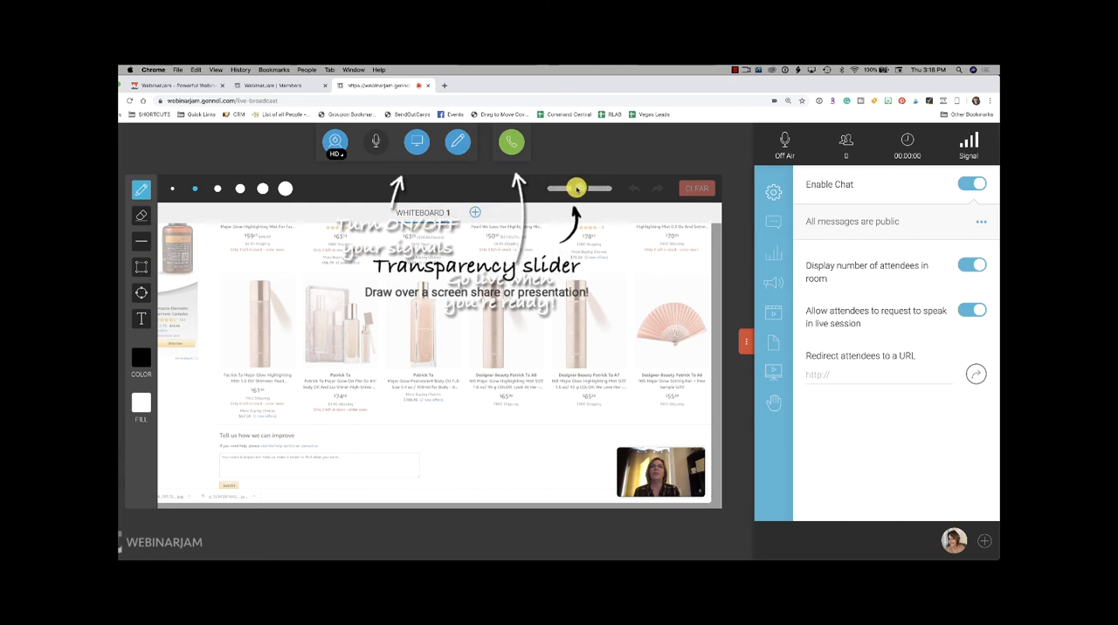
mouse_move(406, 314)
left_mouse_down()
mouse_move(354, 372)
mouse_move(474, 376)
left_mouse_up()
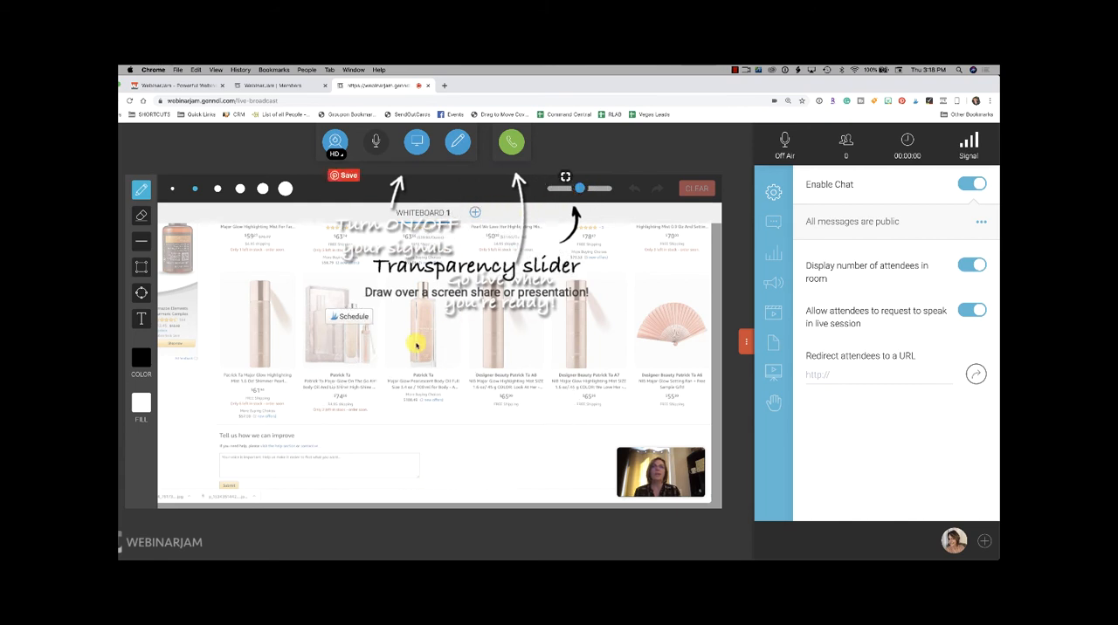
mouse_move(595, 298)
left_mouse_down()
mouse_move(561, 327)
mouse_move(225, 403)
mouse_move(219, 369)
mouse_move(345, 289)
left_mouse_up()
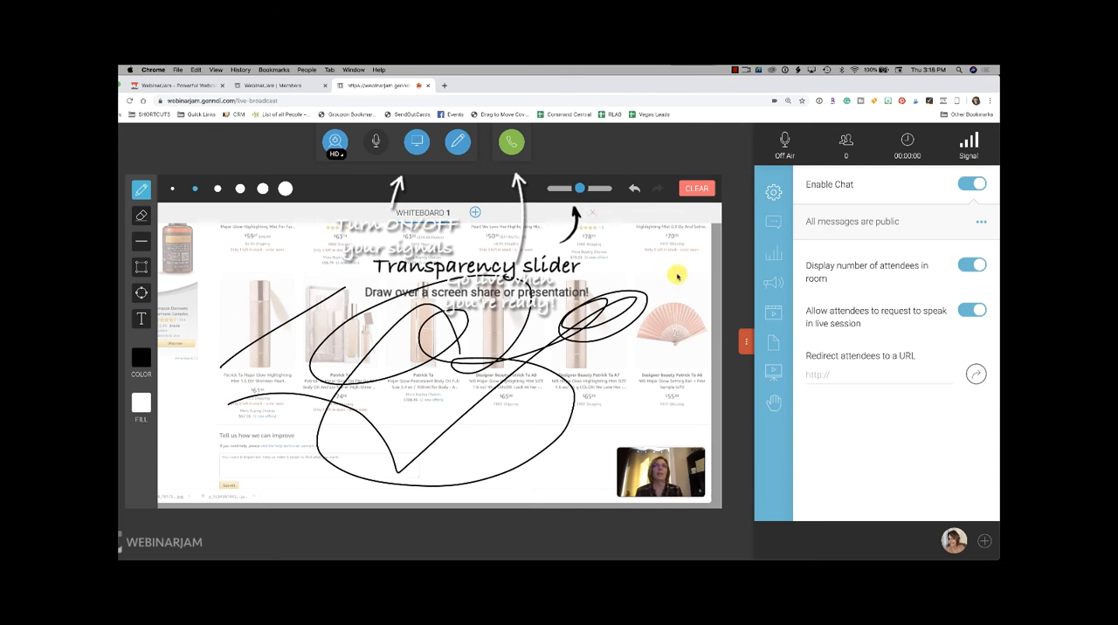
Step: Turn off the screen share and clear all drawings from the whiteboard
left_click(415, 147)
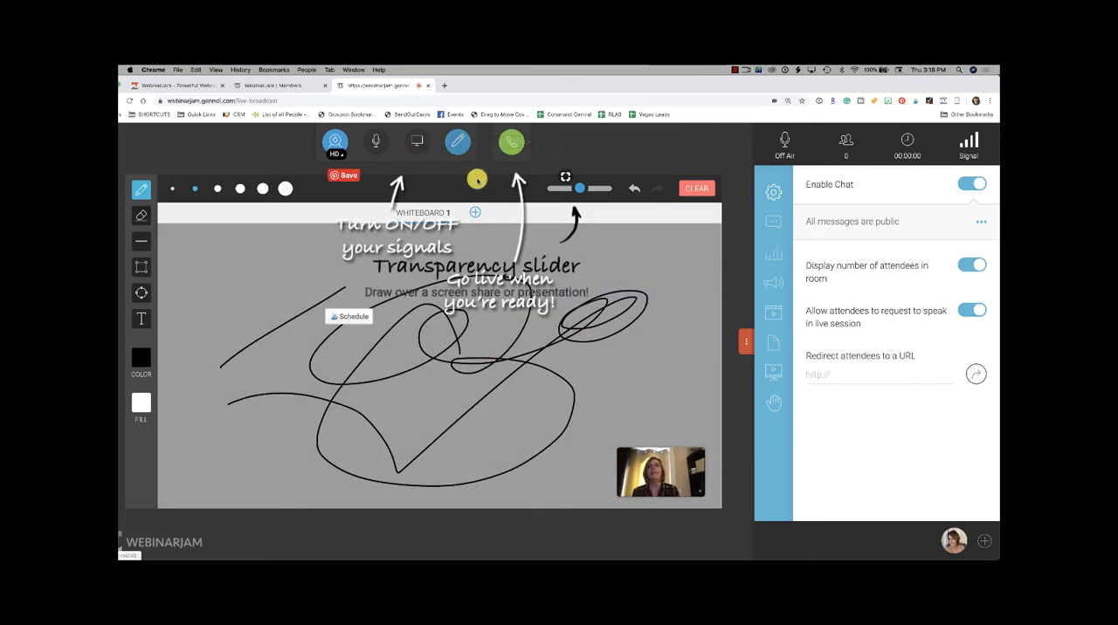
left_click(695, 188)
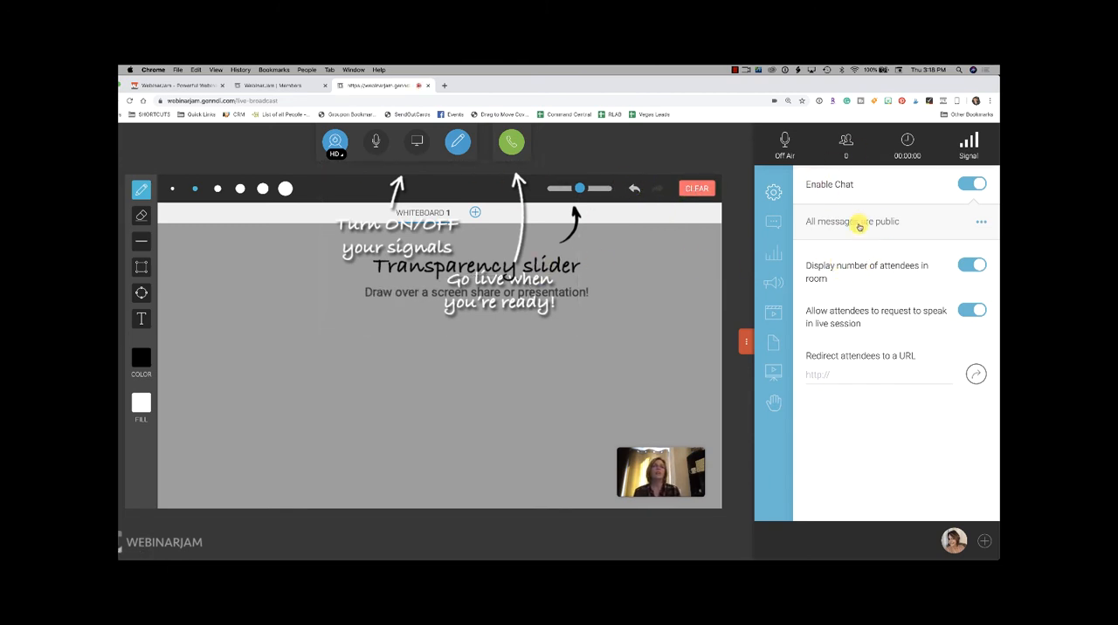
Step: Switch the live room's Enable Chat setting off and back on
left_click(973, 184)
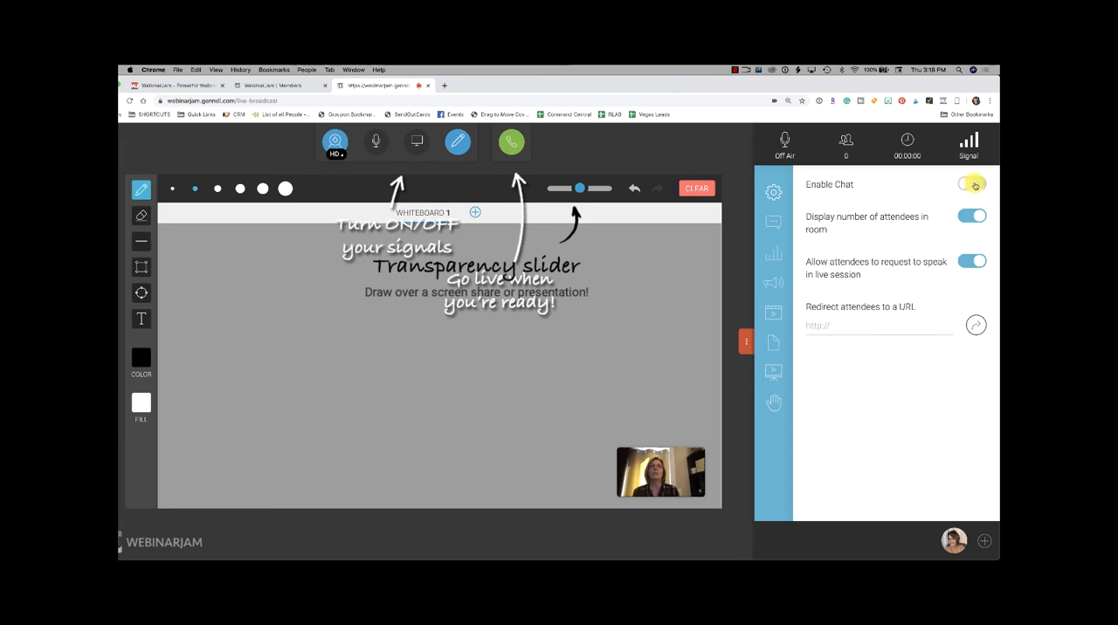
left_click(981, 186)
left_click(964, 186)
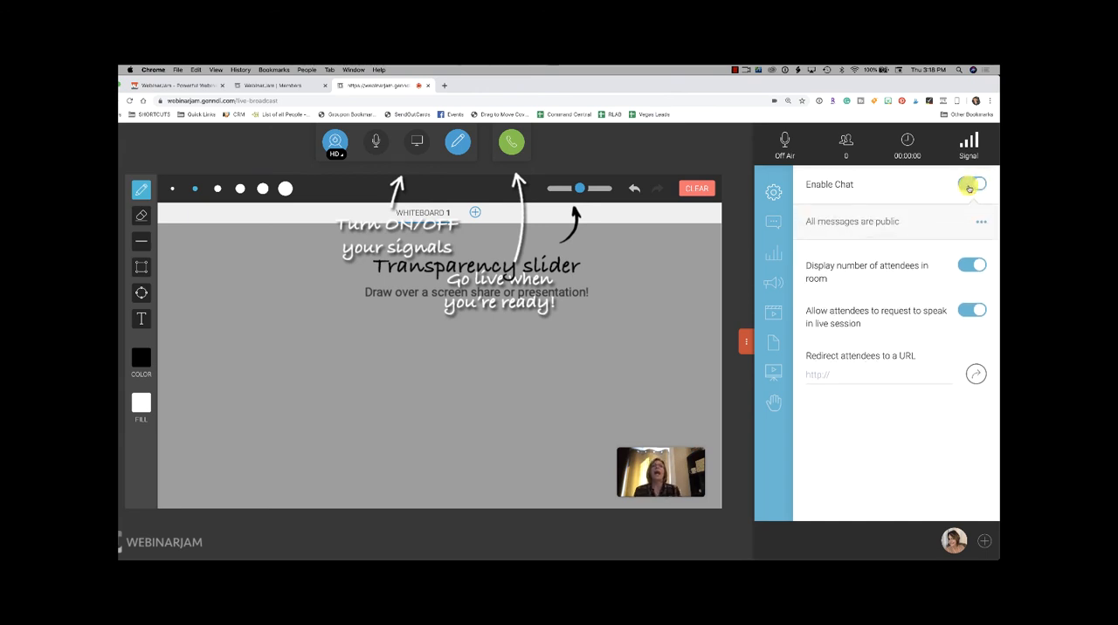
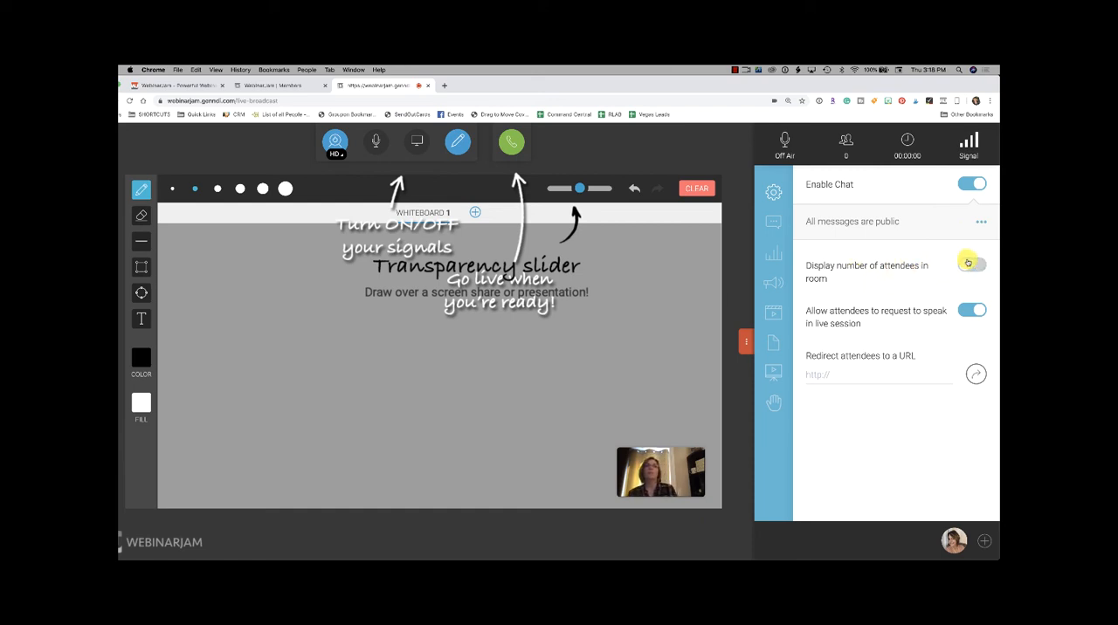
Step: Turn on the display of the number of attendees, and switch attendees' permission to request to speak off and back on
left_click(977, 267)
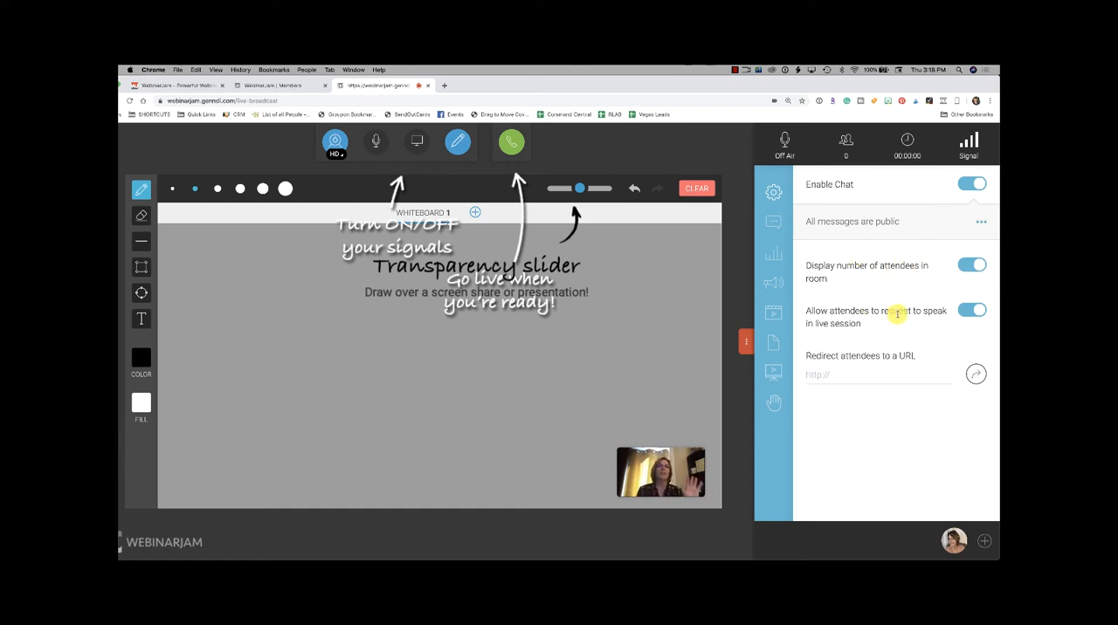
left_click(968, 311)
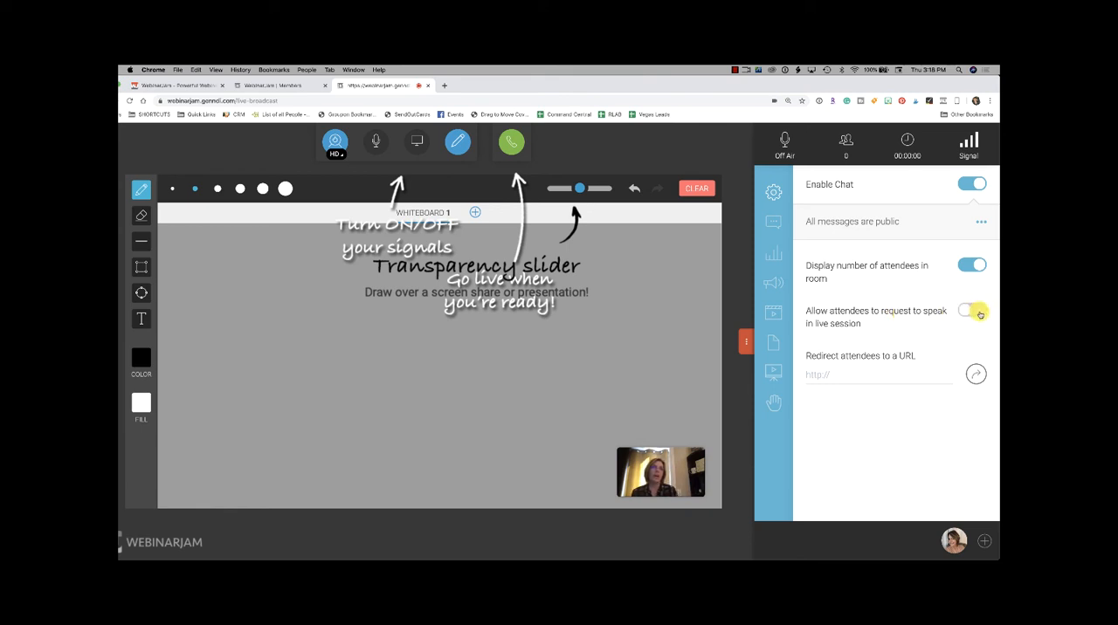
left_click(978, 313)
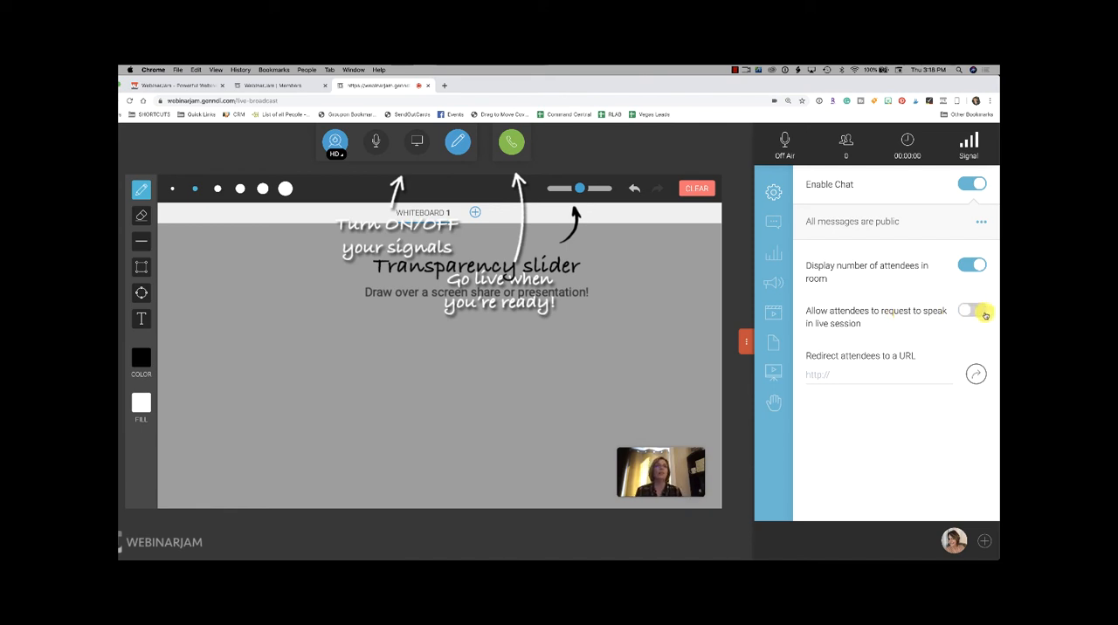
left_click(978, 313)
left_click(851, 379)
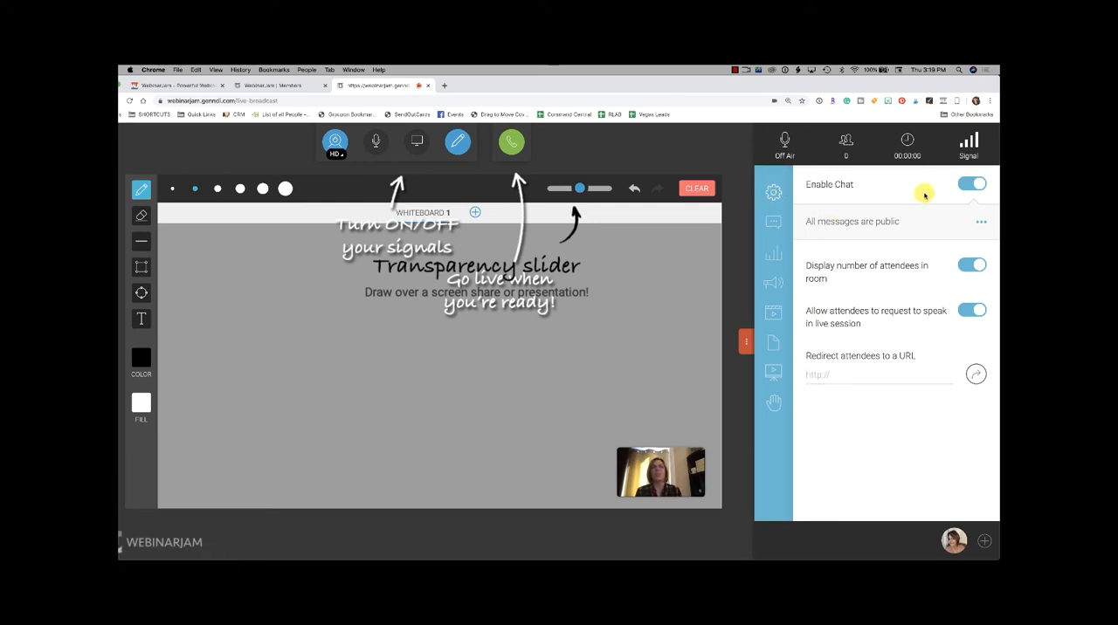
Step: Review the live room chat's recipient choices and the options for sending a message as chat or answer
left_click(776, 231)
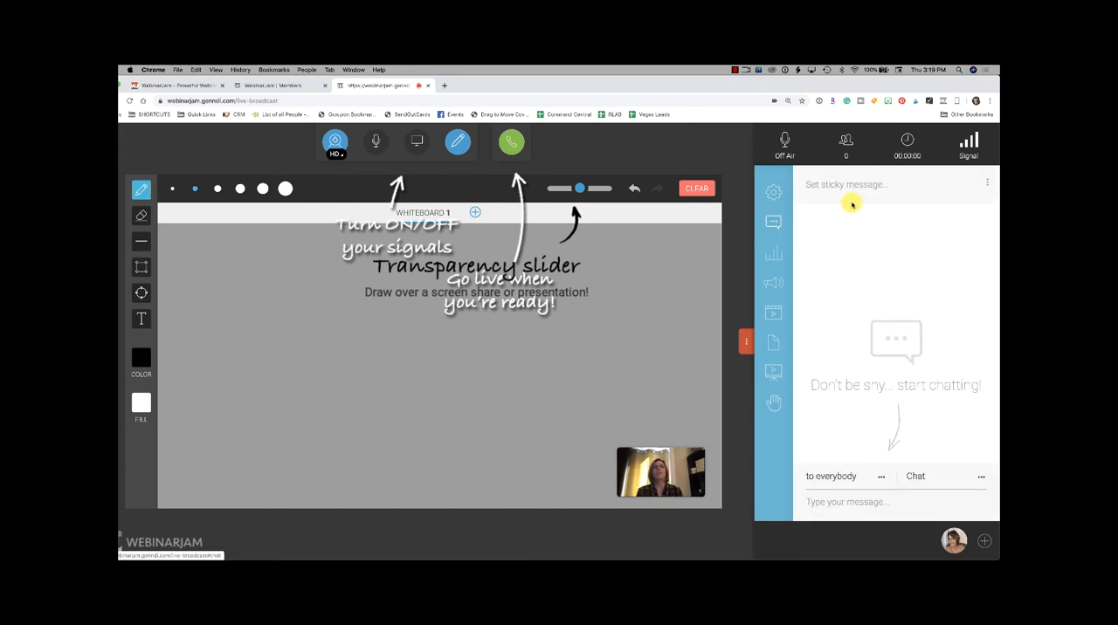
left_click(881, 480)
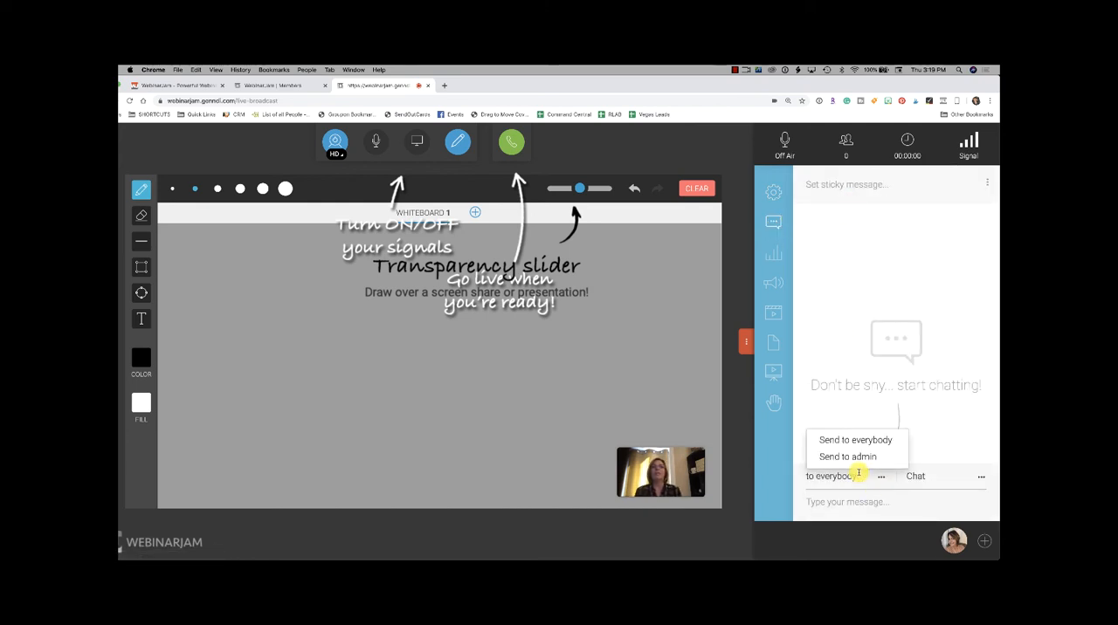
left_click(884, 477)
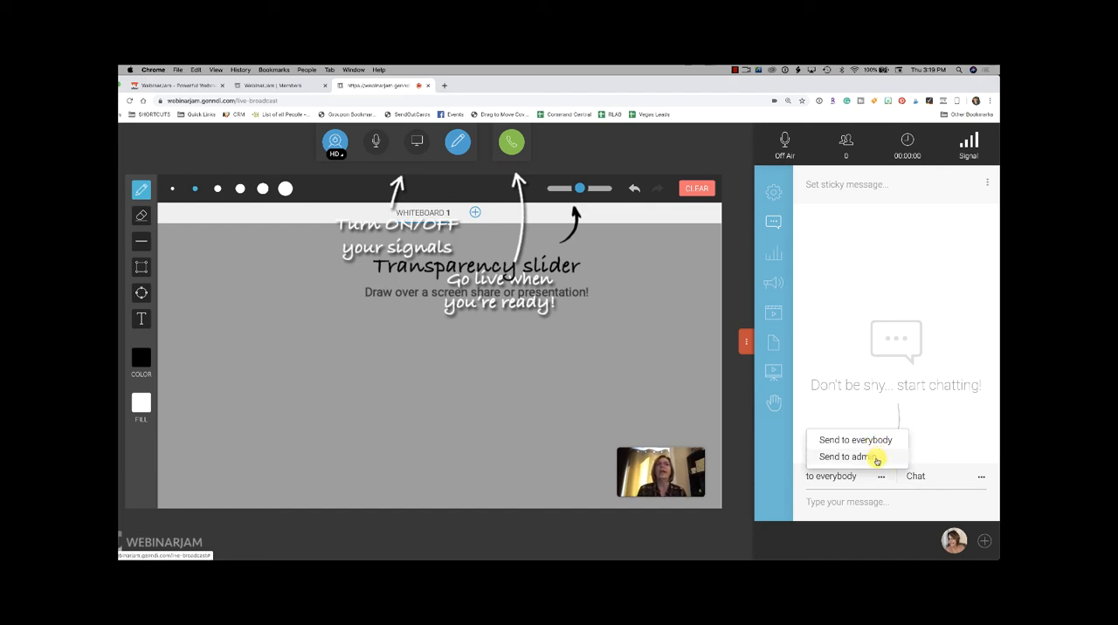
left_click(980, 478)
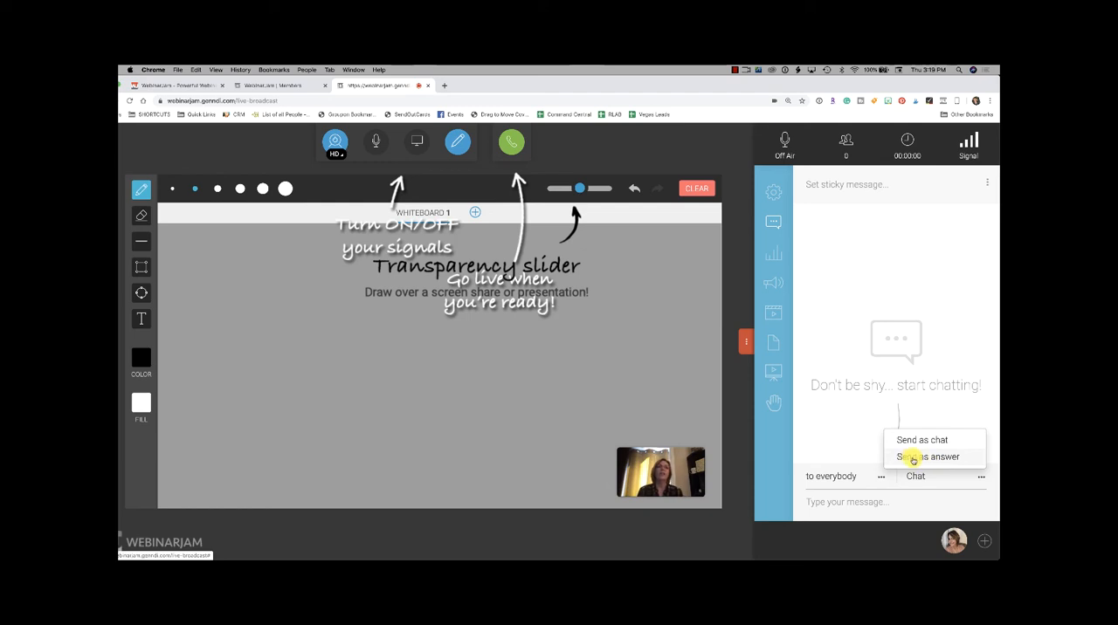
Step: Create and preview a poll asking "Do you work with first time buyers?" with answers Yes and No, displaying results at the end
left_click(774, 257)
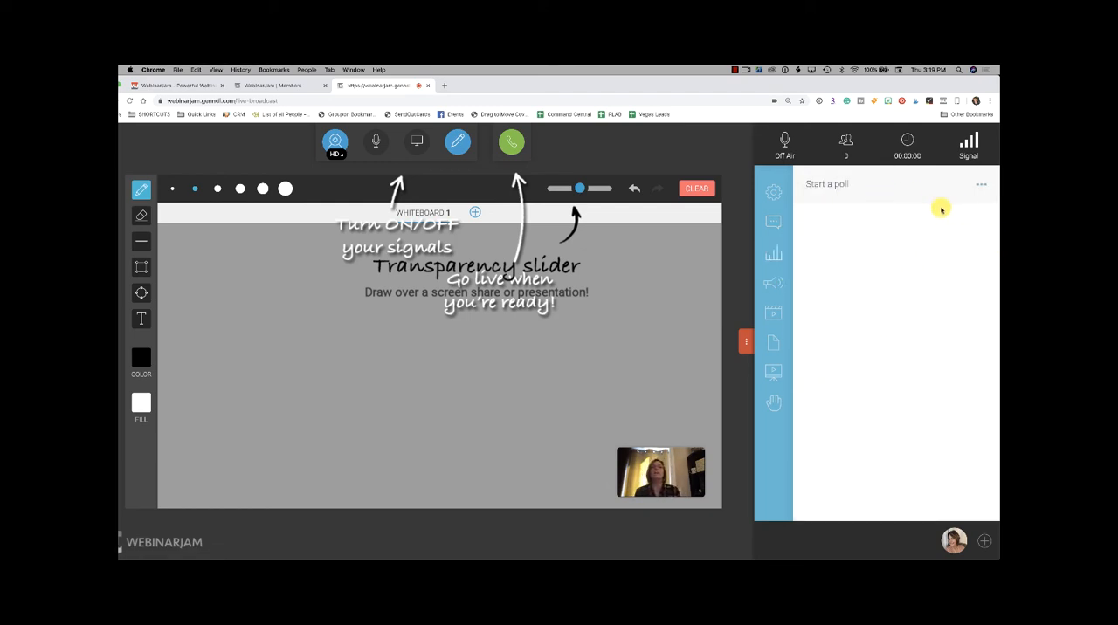
left_click(980, 184)
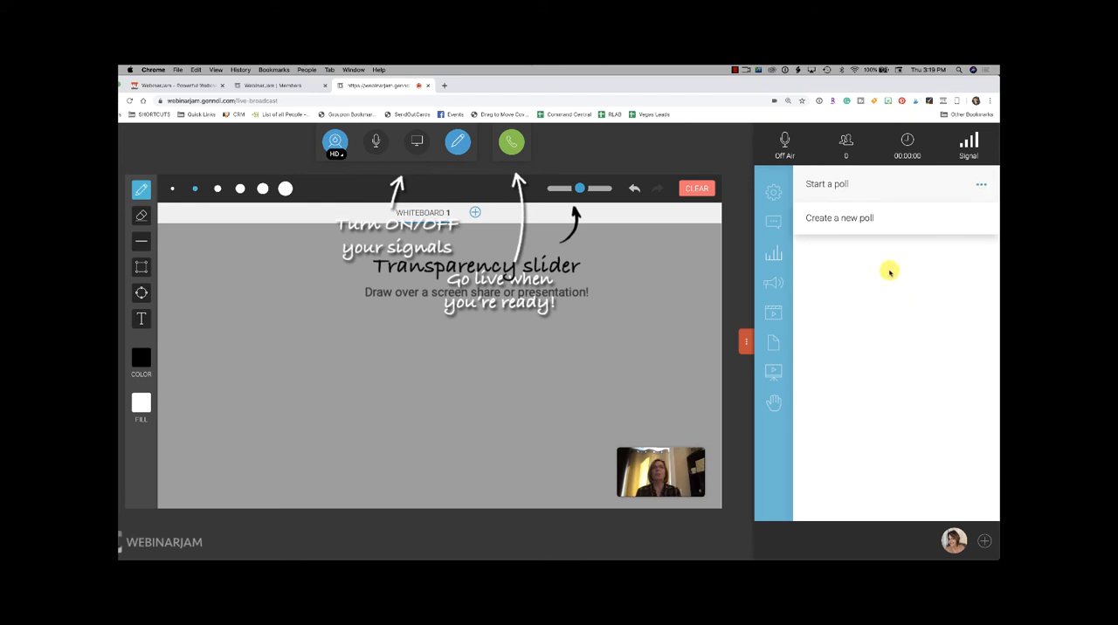
left_click(852, 219)
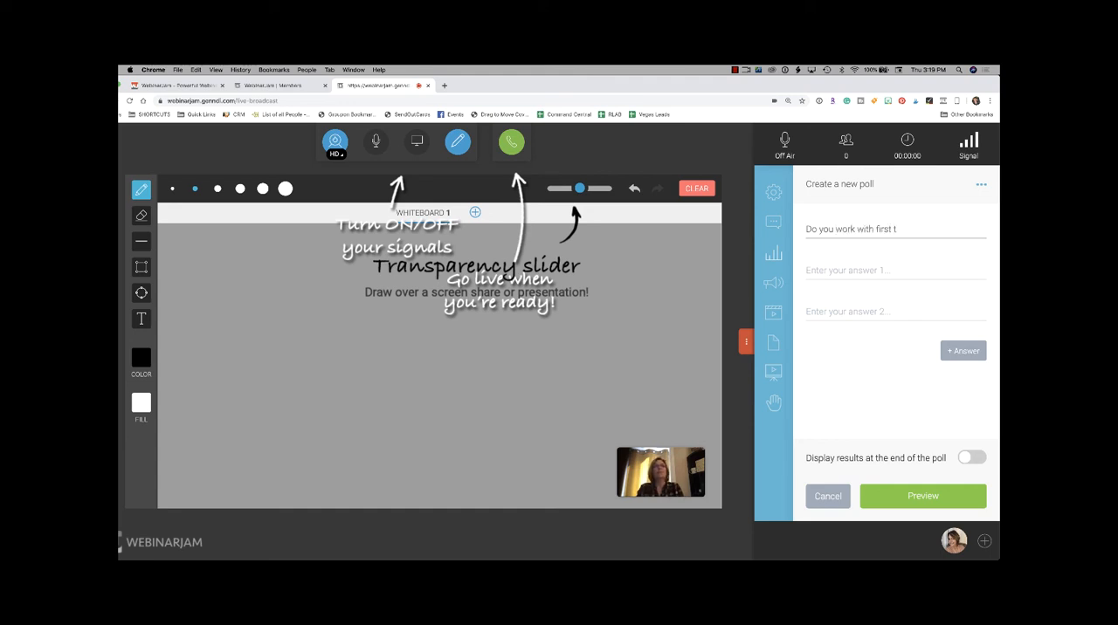
left_click(840, 268)
type("Yes")
left_click(837, 308)
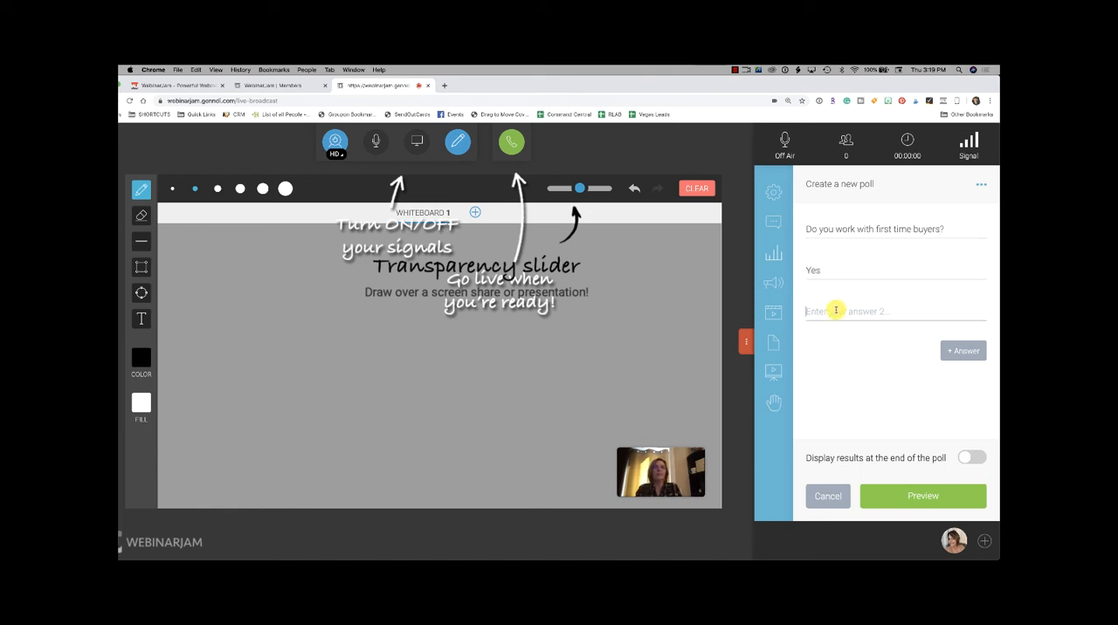
type("No")
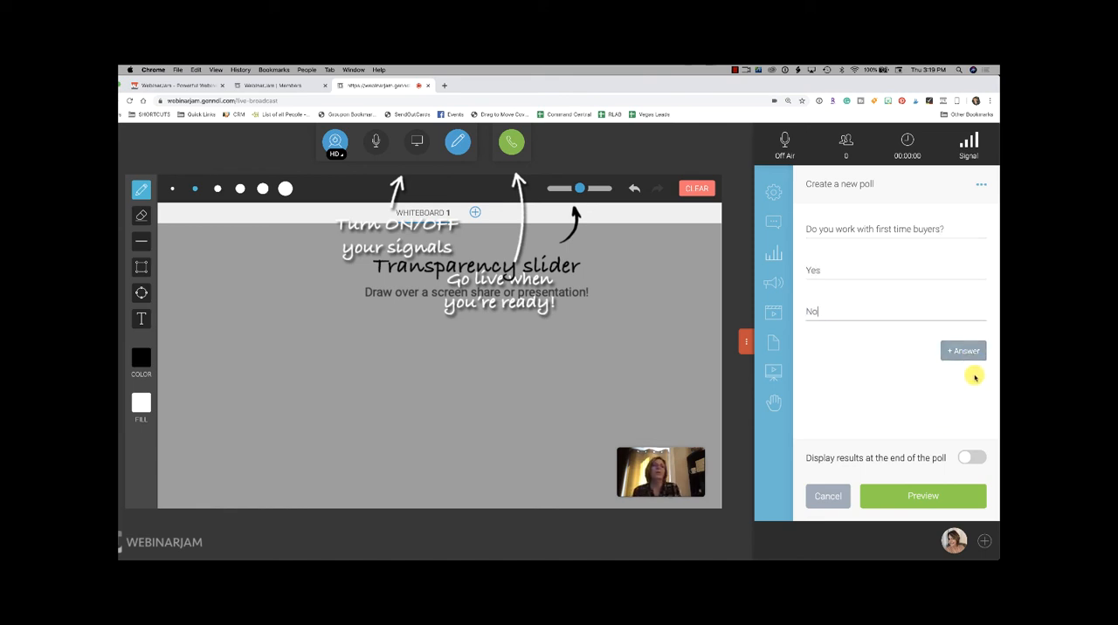
left_click(971, 457)
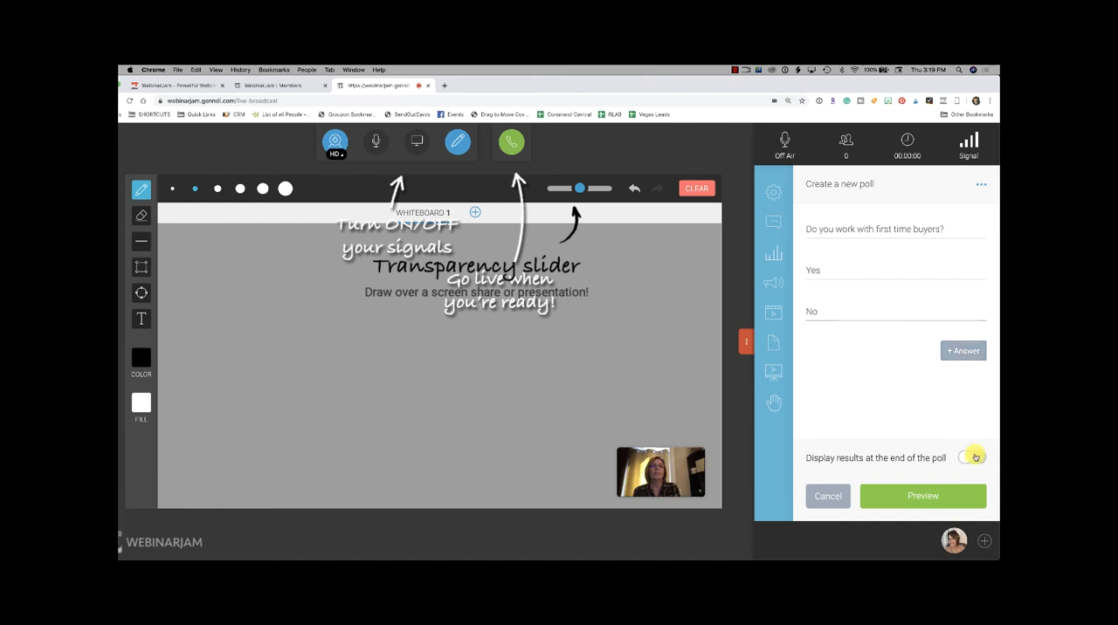
left_click(937, 496)
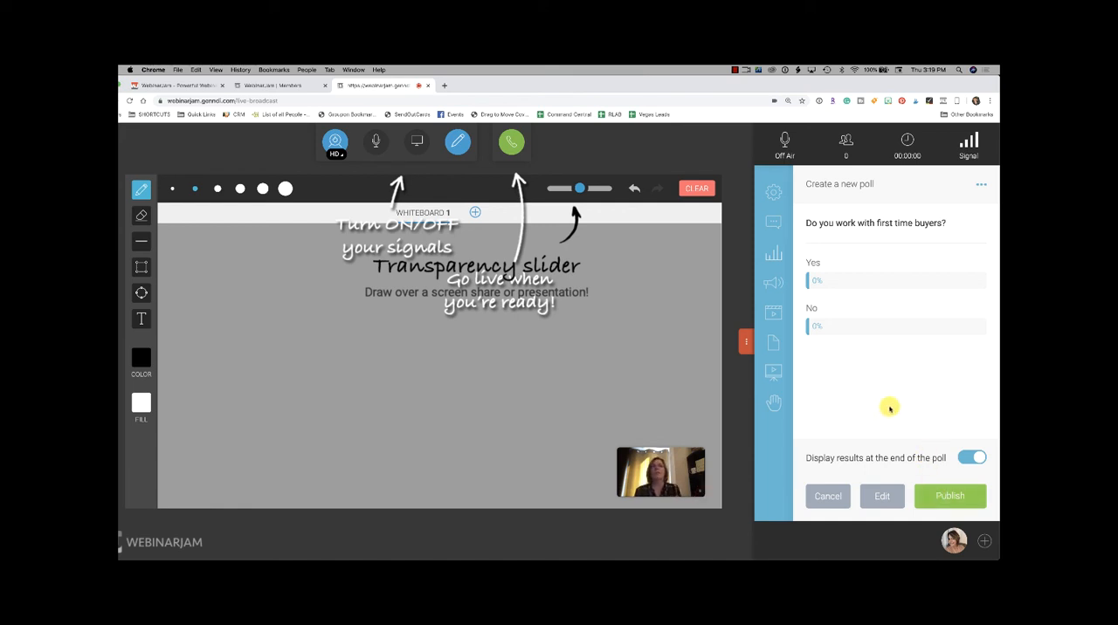
Step: Load the Optin Monster offer in the live room, ready for publishing
left_click(779, 291)
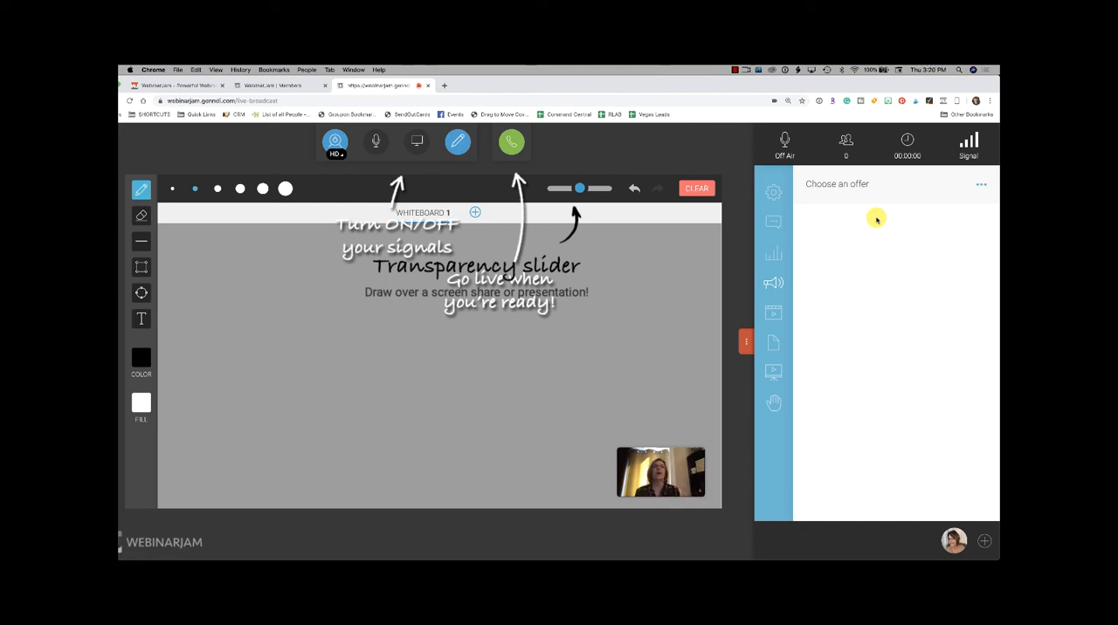
left_click(980, 186)
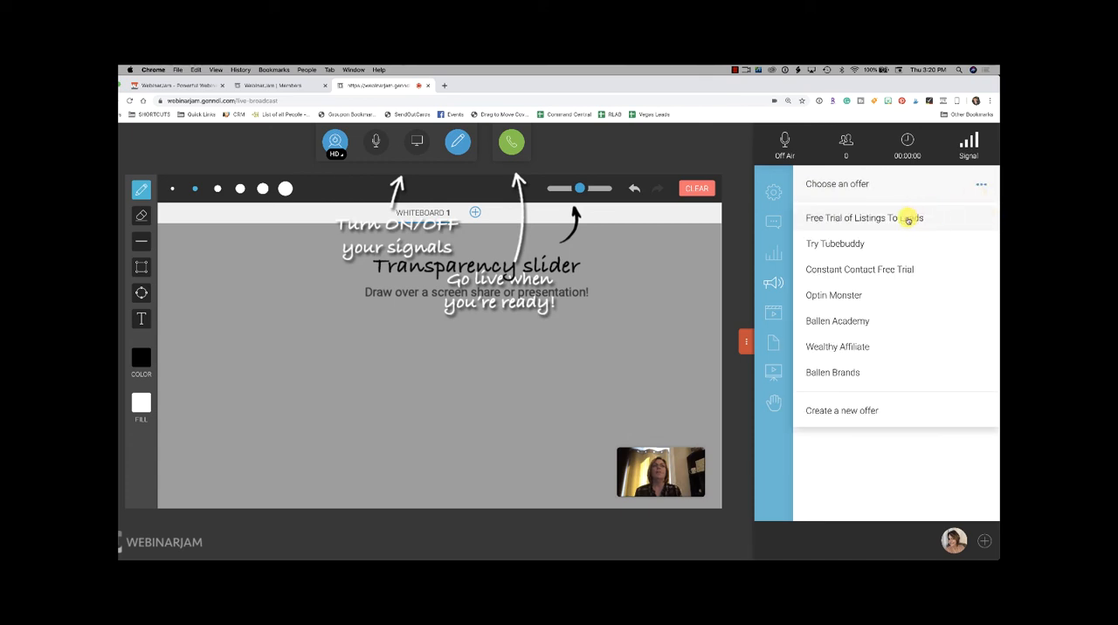
left_click(849, 300)
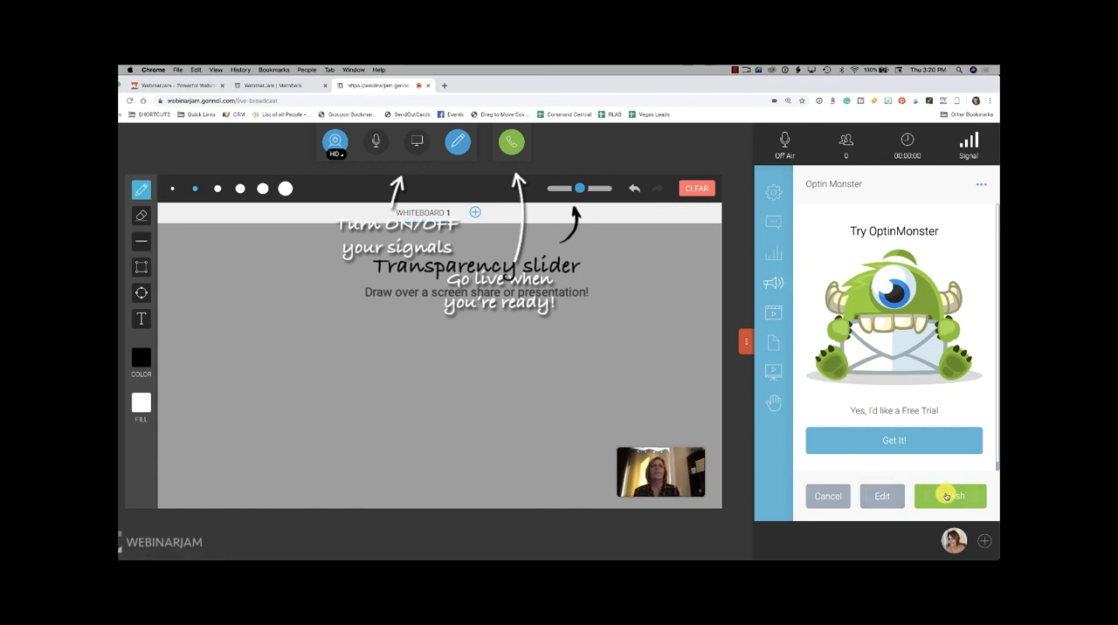
Step: Look through the live room's video, file sharing and slide presentation sections, including the slide presentation creation option
left_click(776, 309)
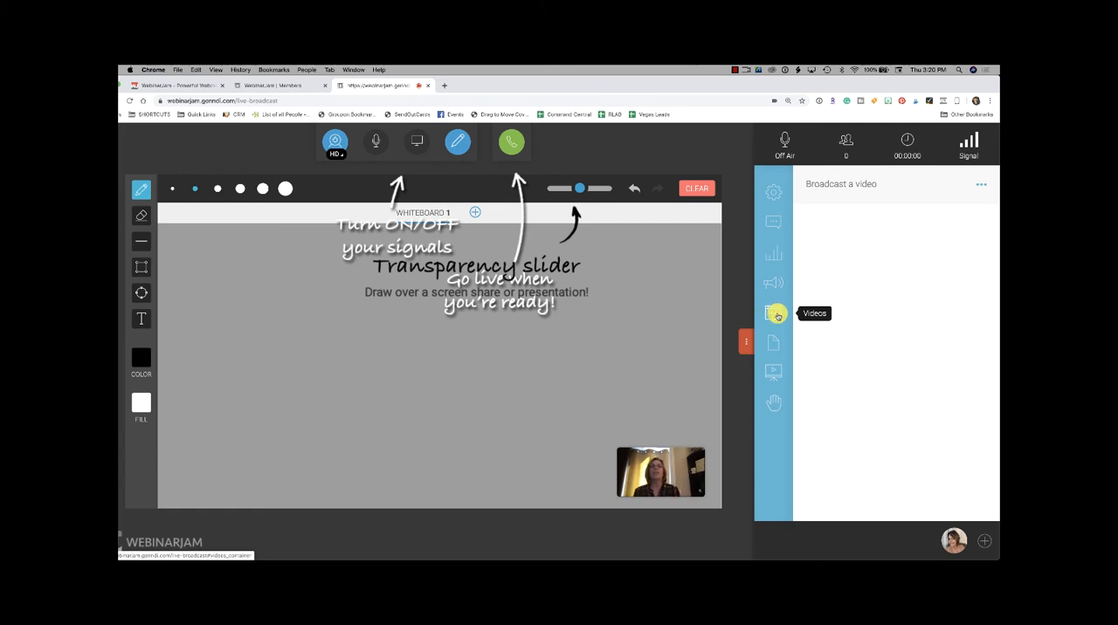
left_click(771, 345)
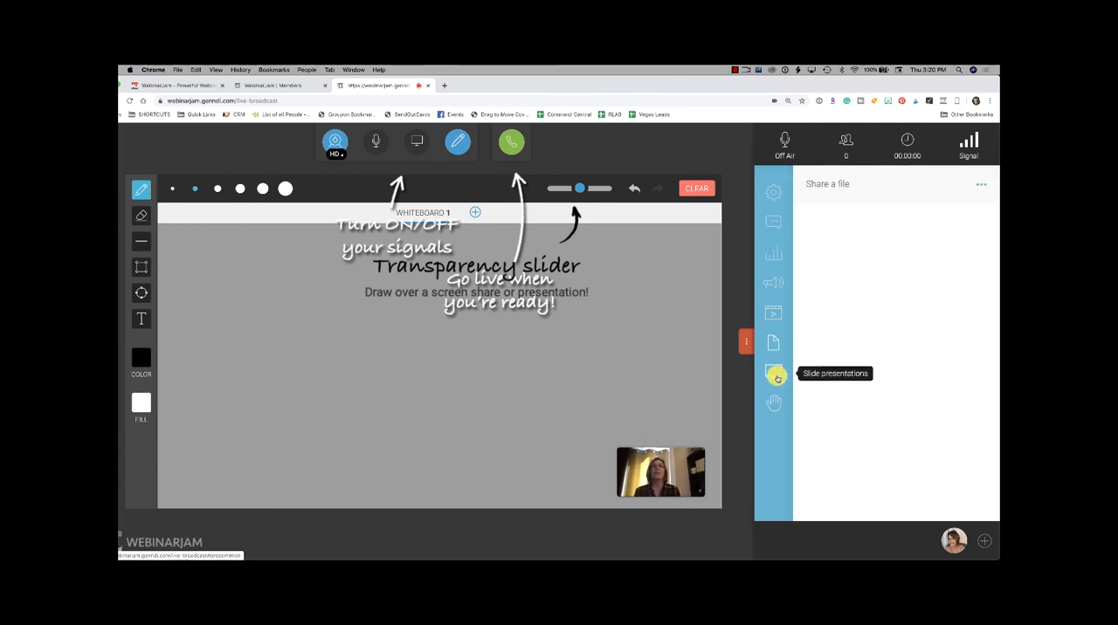
left_click(775, 374)
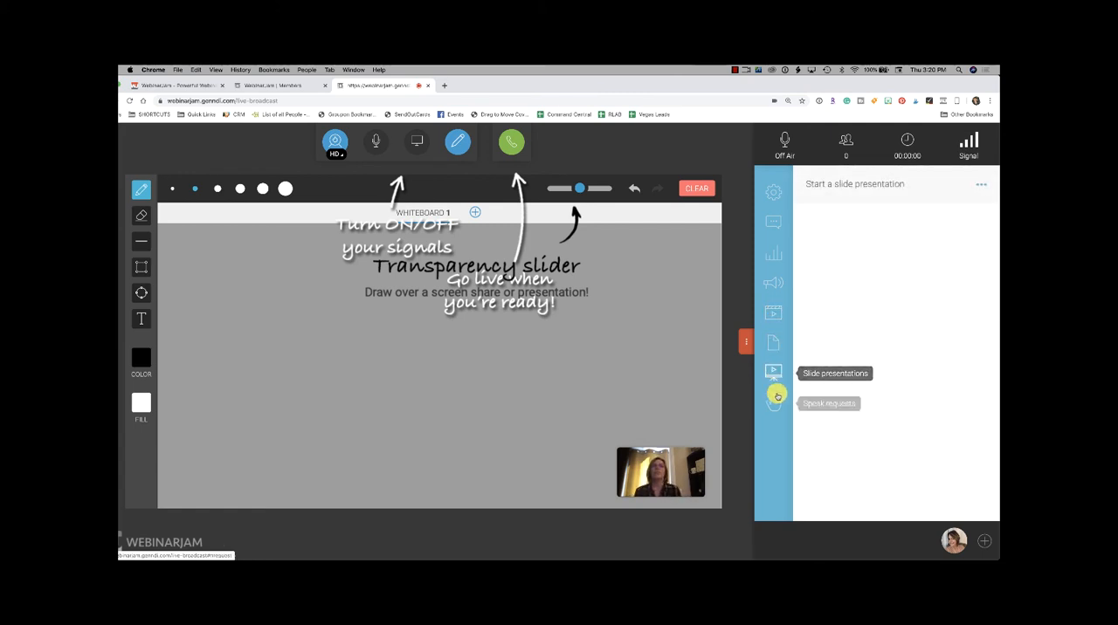
left_click(982, 186)
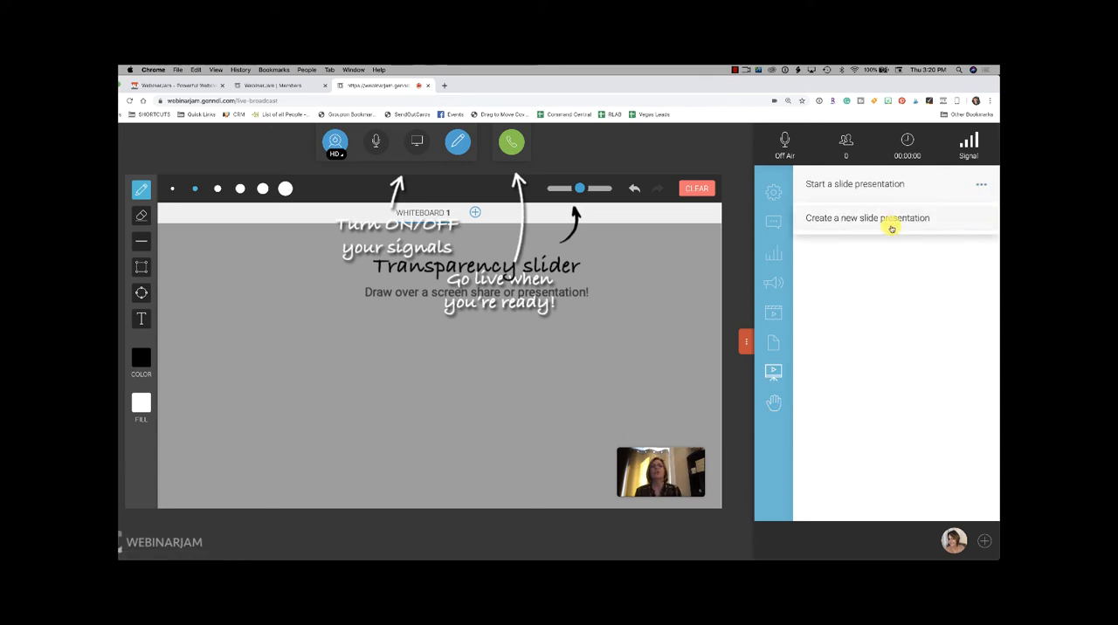
left_click(851, 285)
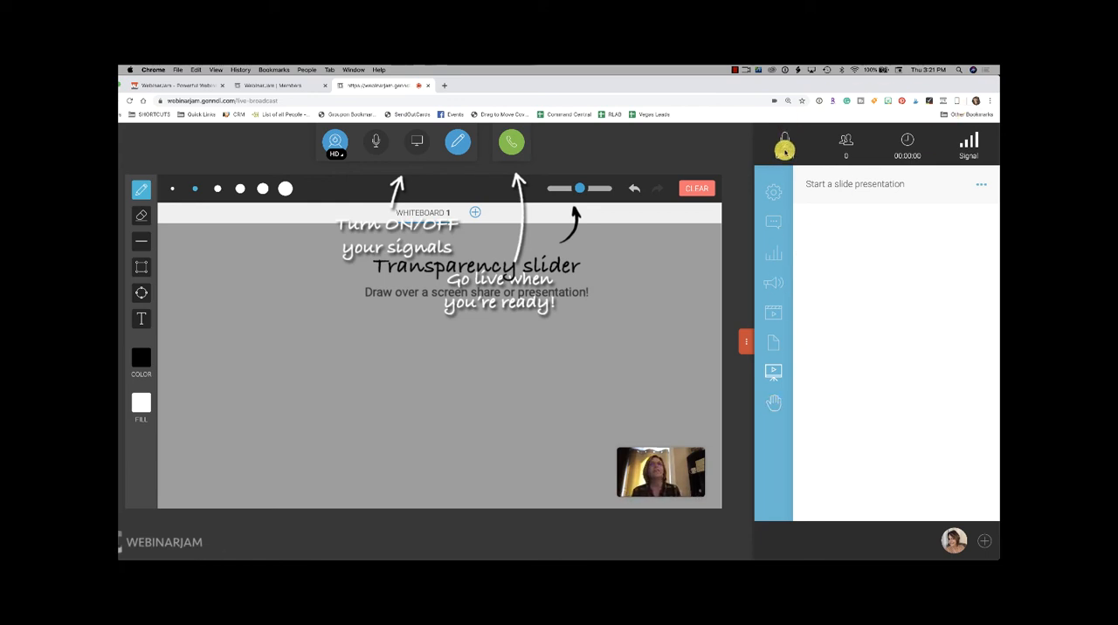
Step: Take the webinar live by starting the event, and end the event after a few seconds
left_click(514, 142)
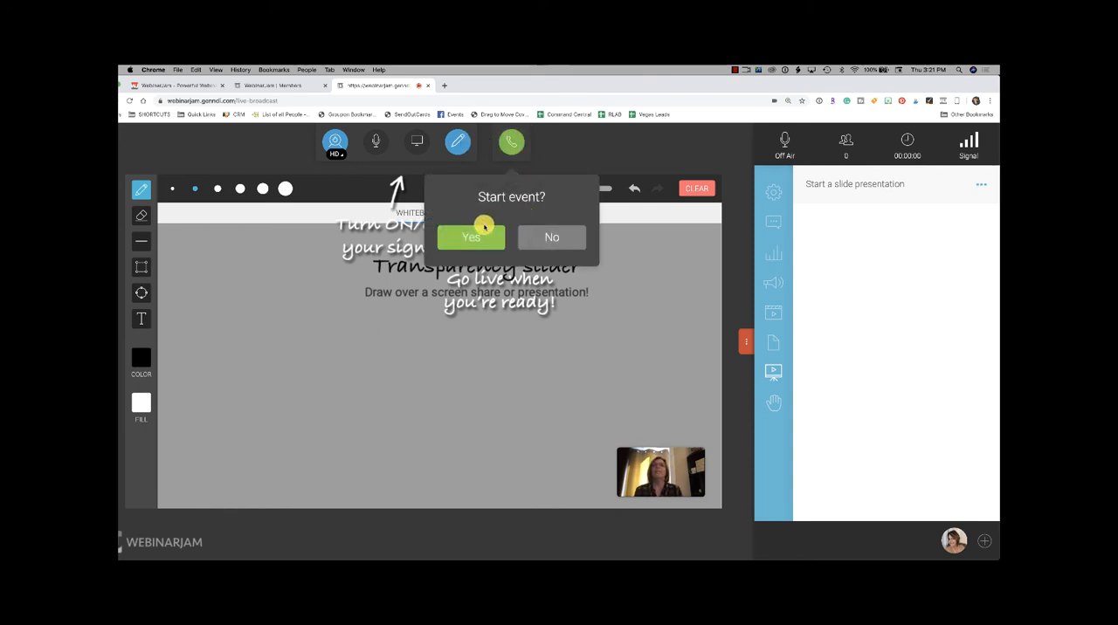
left_click(479, 241)
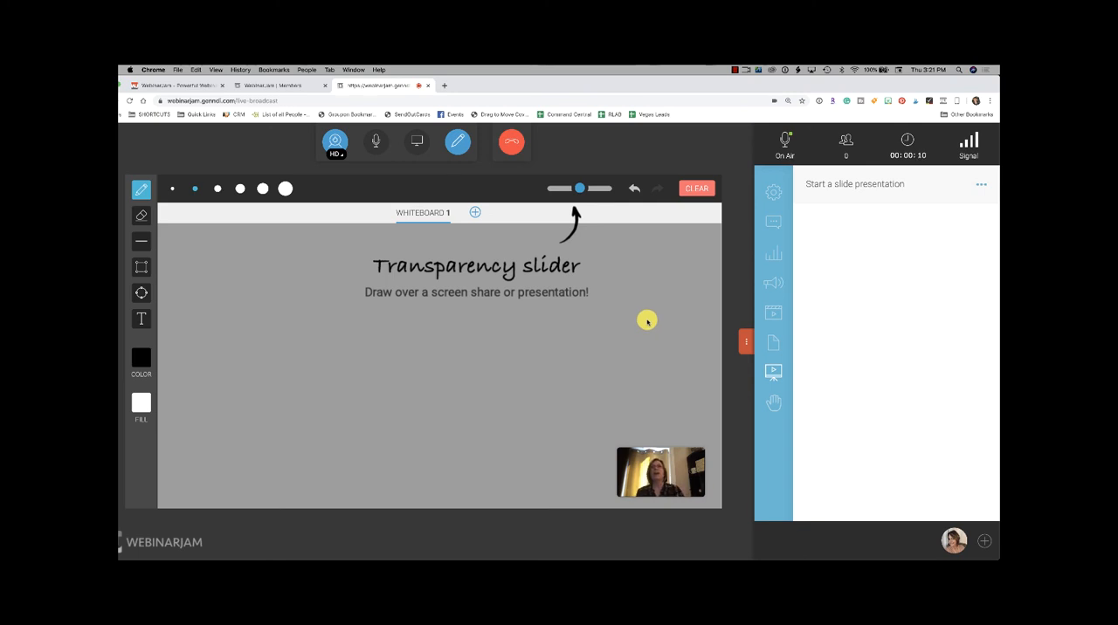
left_click(512, 144)
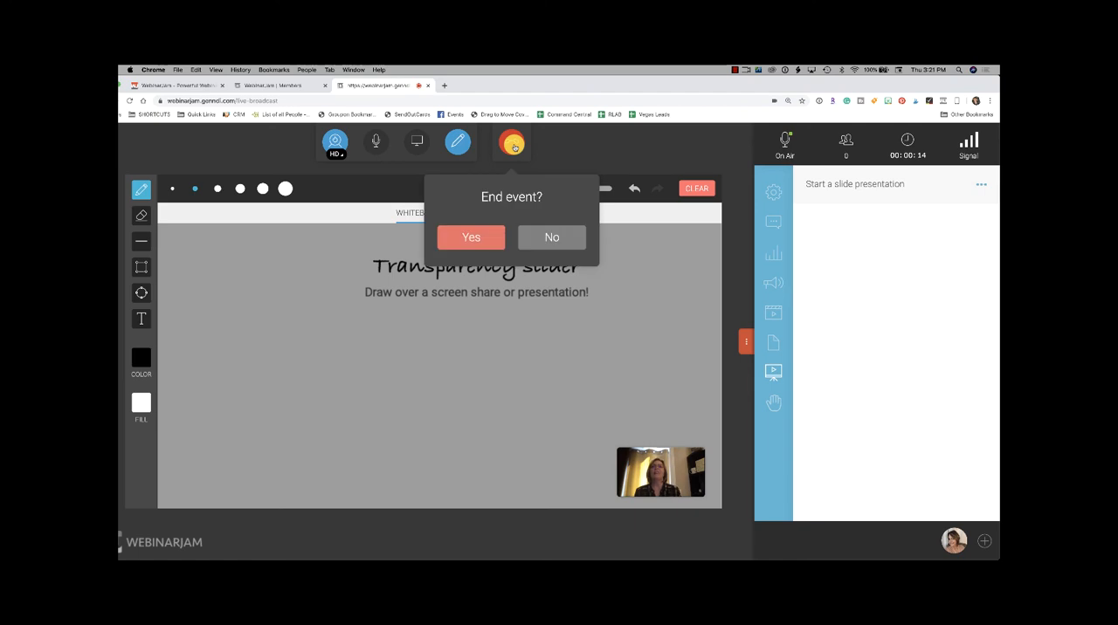
left_click(491, 236)
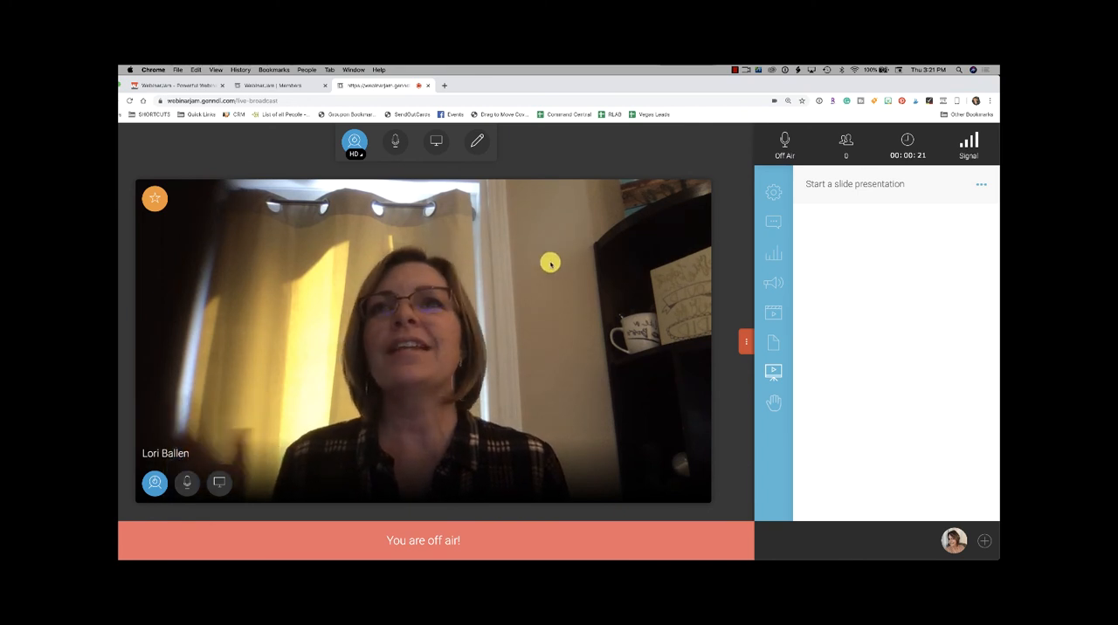
Step: Check the webcam's definition options and turn the webcam off
left_click(354, 147)
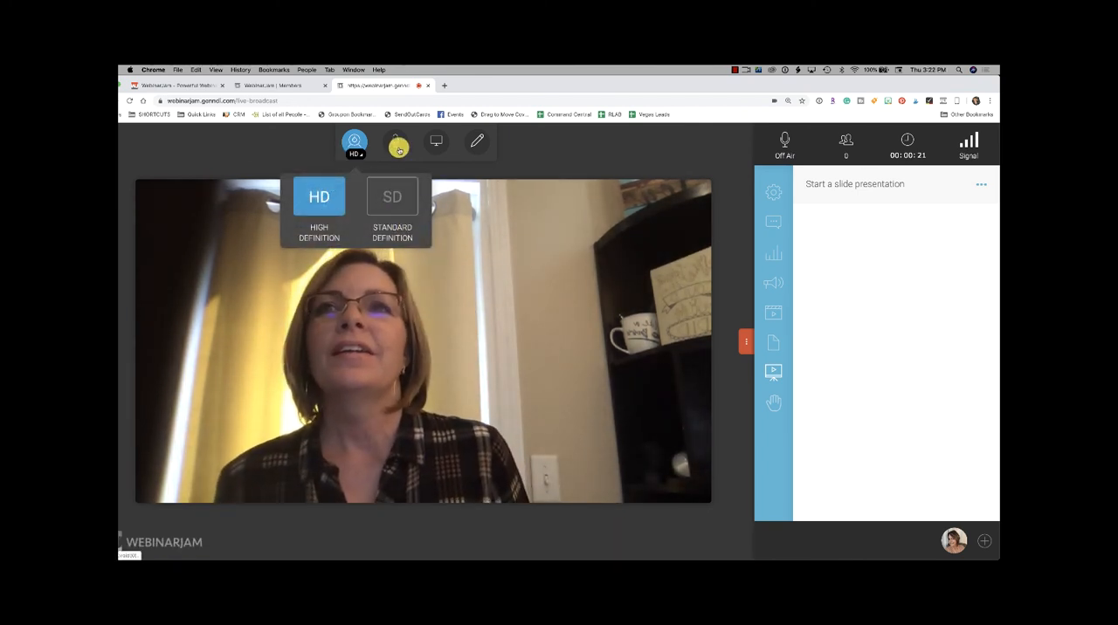
left_click(355, 141)
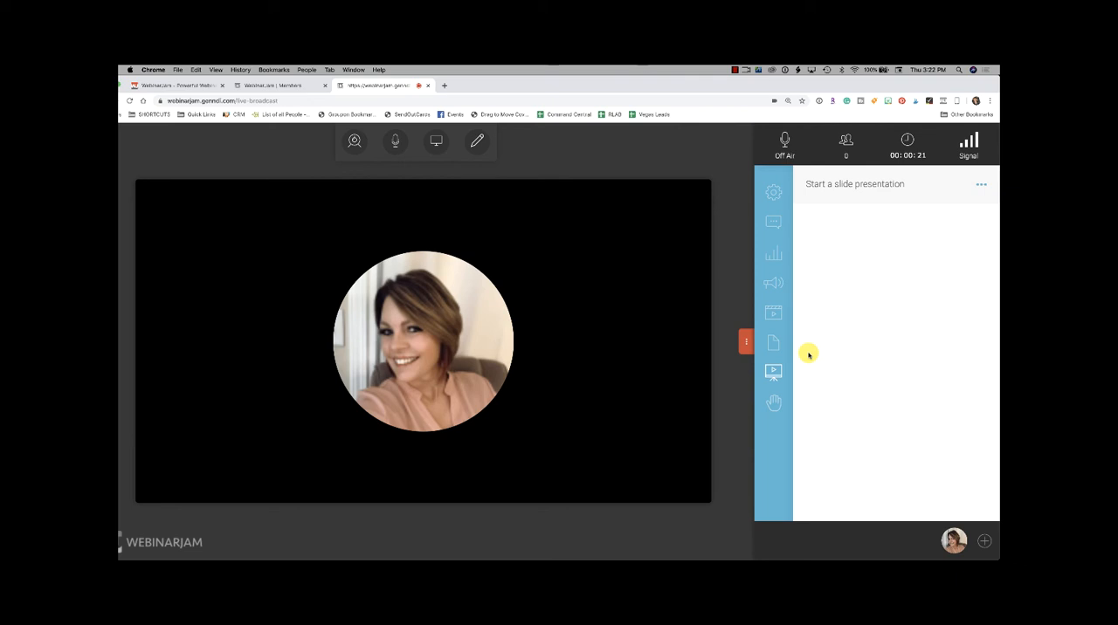
Step: Load the analytics for the webinar "How to Generate Real Estate Leads Online [All Brokerages Welcome]", session Friday, 25 Oct 2019 at 11:00 am
scroll(623, 274, "down", 1)
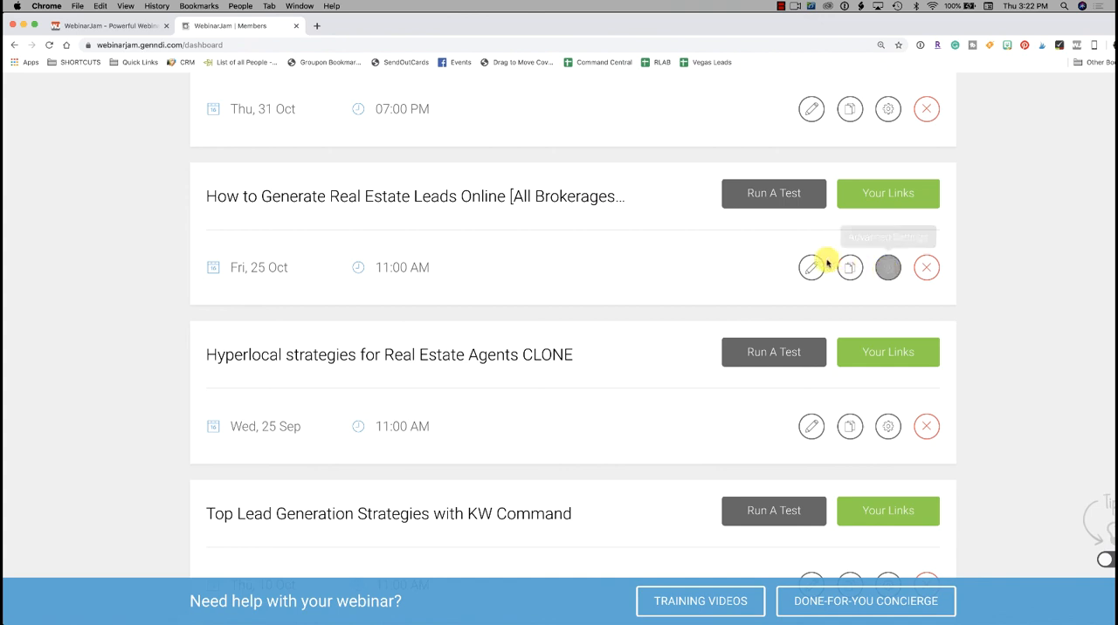
scroll(811, 267, "up", 5)
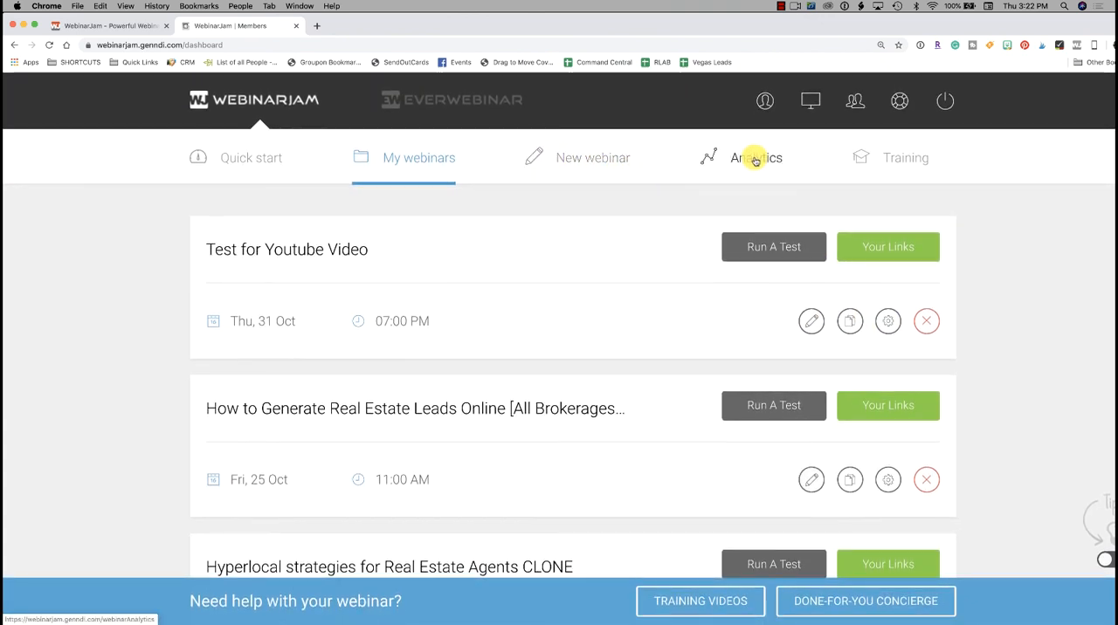
left_click(755, 159)
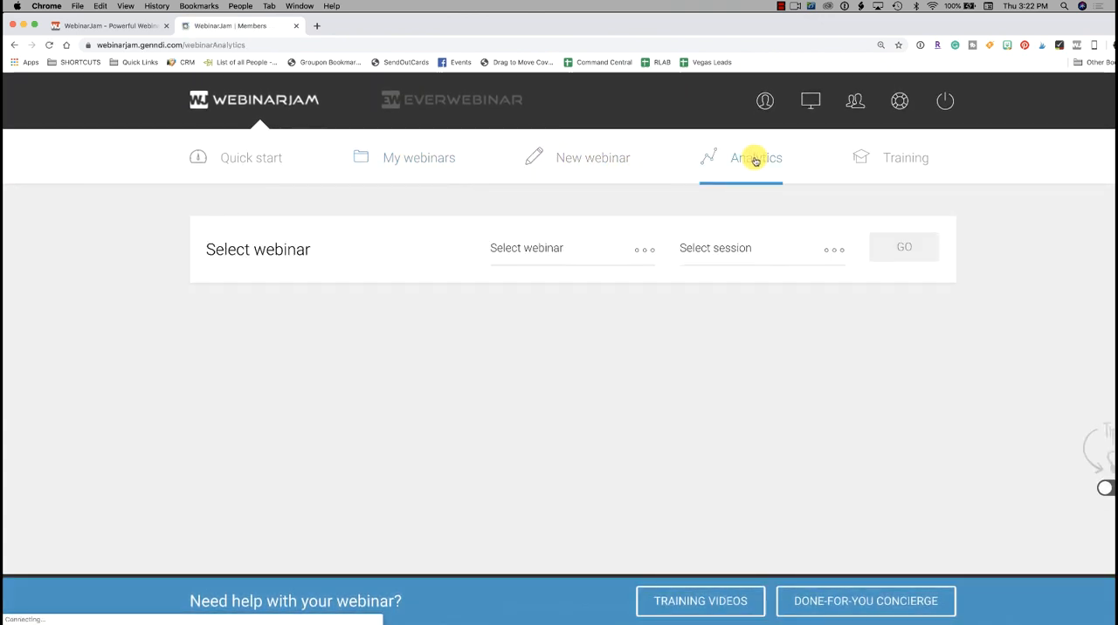
left_click(561, 253)
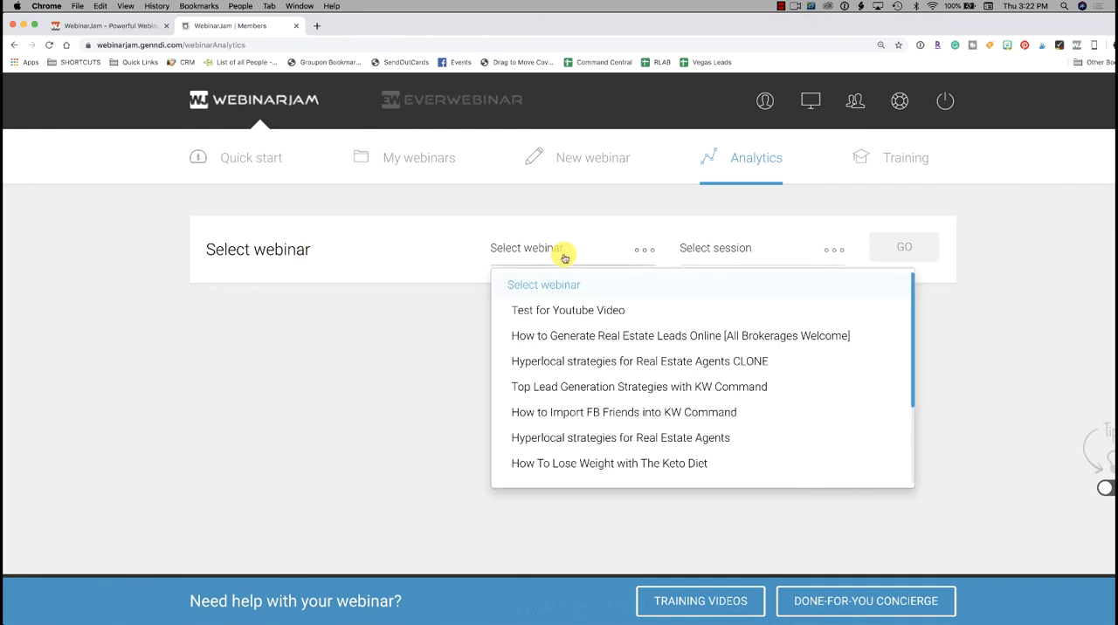
left_click(592, 337)
left_click(765, 249)
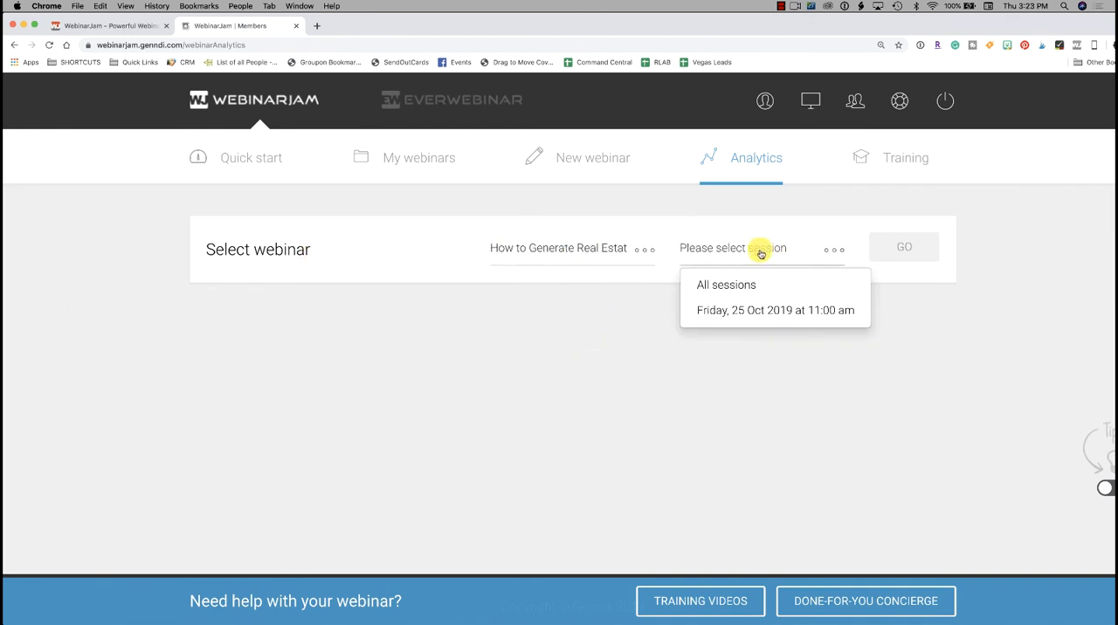
left_click(798, 322)
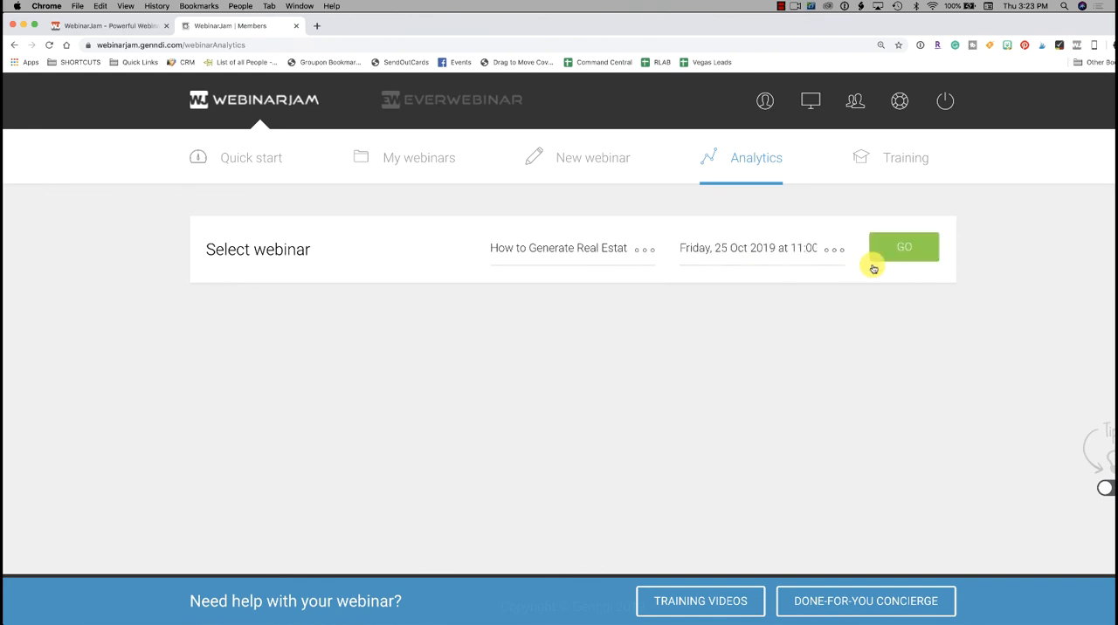
left_click(908, 253)
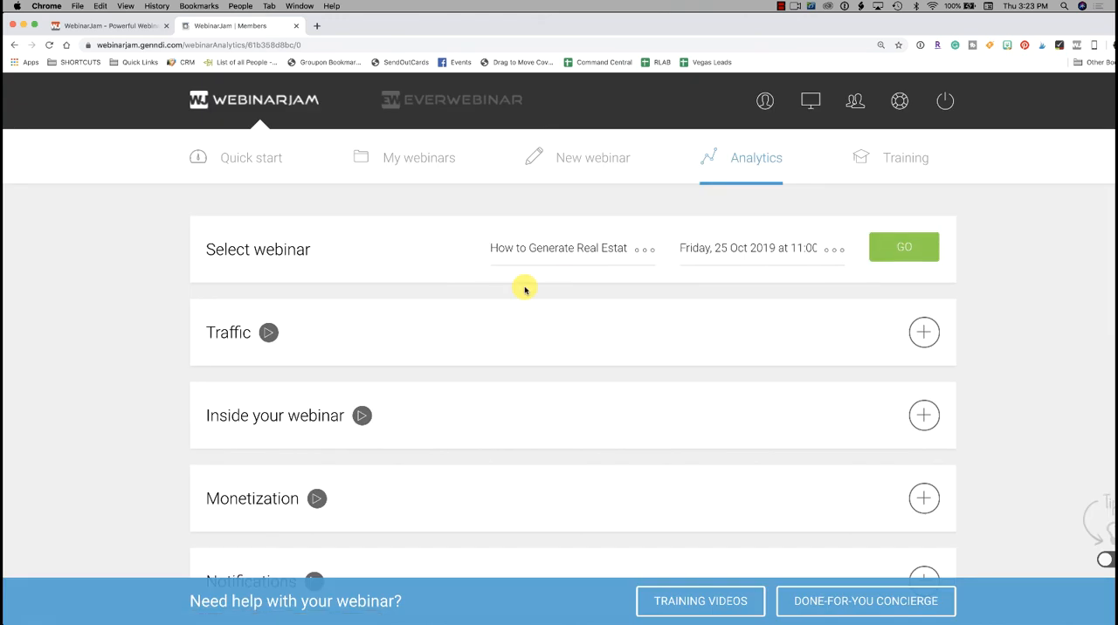
Step: Expand the Traffic analytics and review the page visitors, registrants, live attendees and replay attendees
scroll(523, 288, "down", 5)
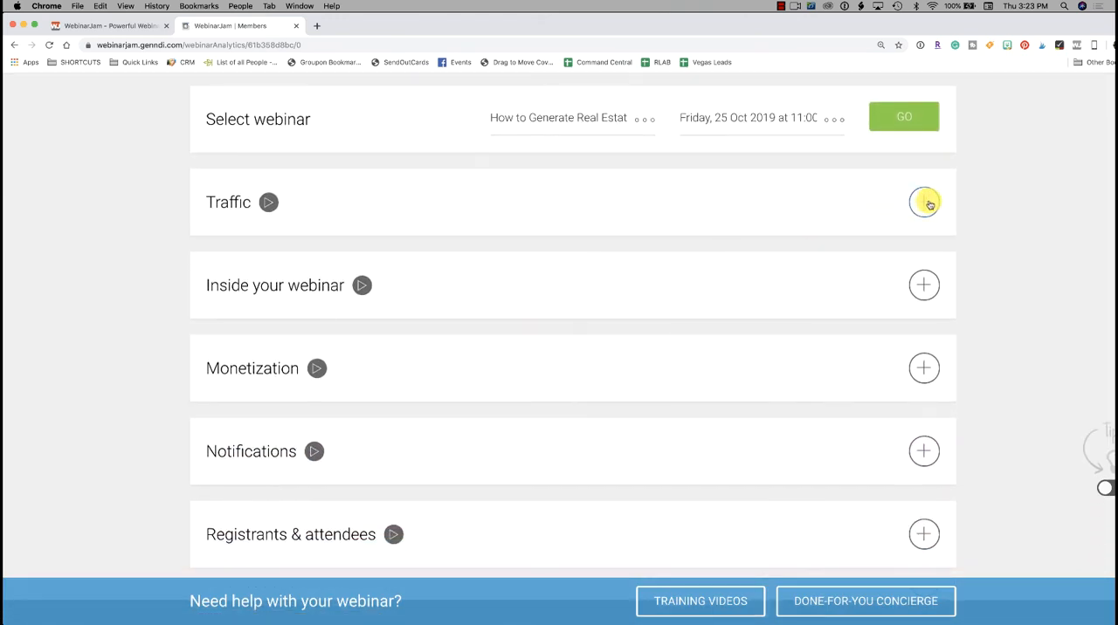
left_click(926, 202)
scroll(653, 253, "down", 1)
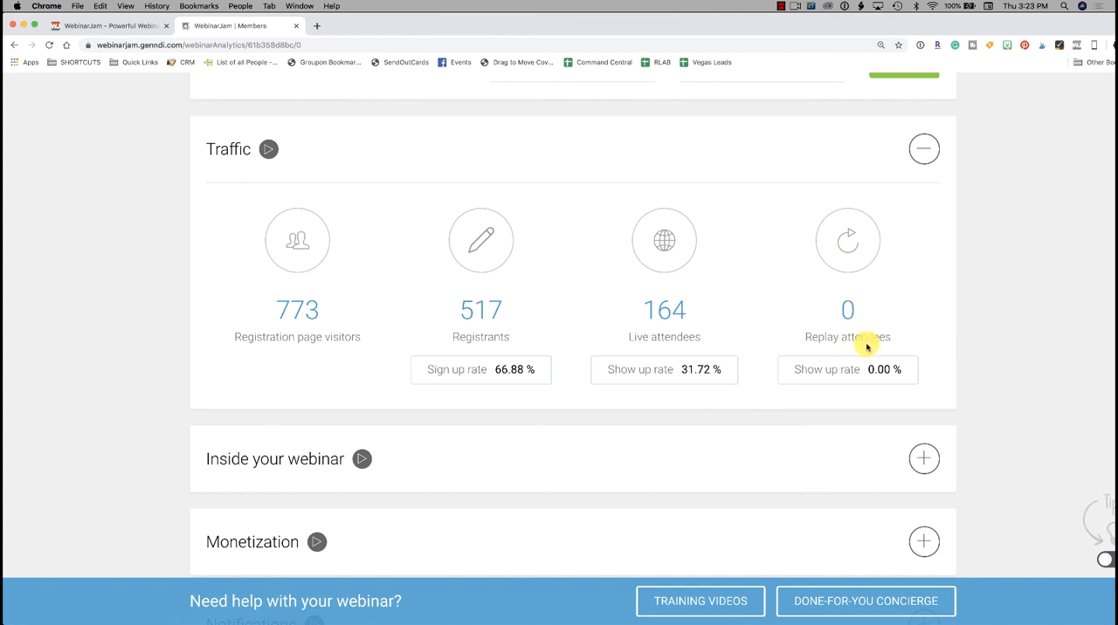
scroll(866, 348, "down", 1)
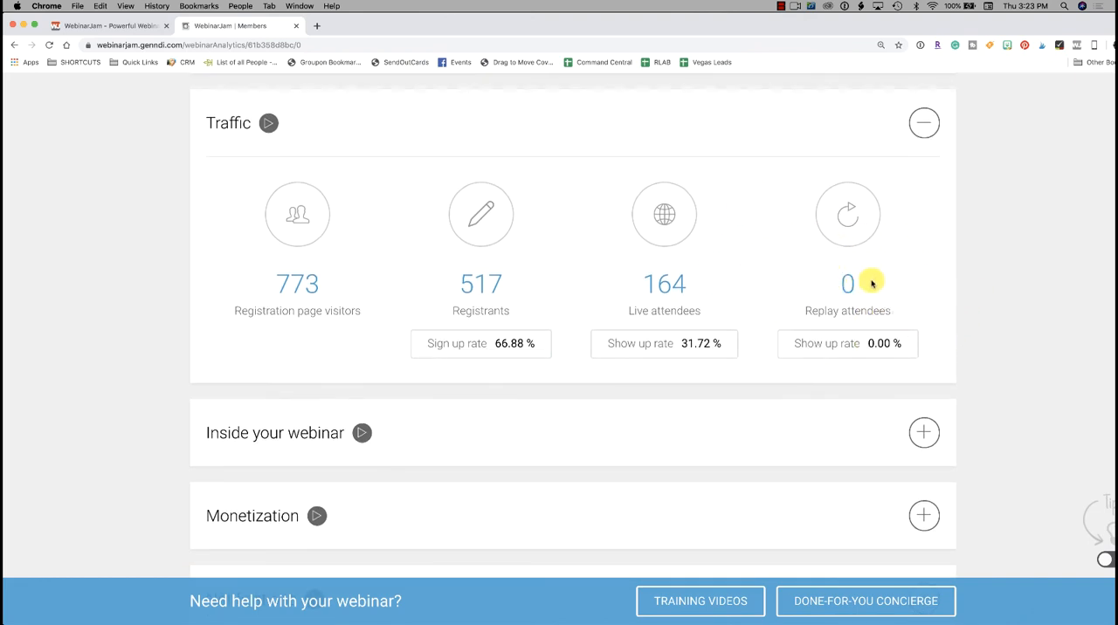
scroll(780, 376, "down", 3)
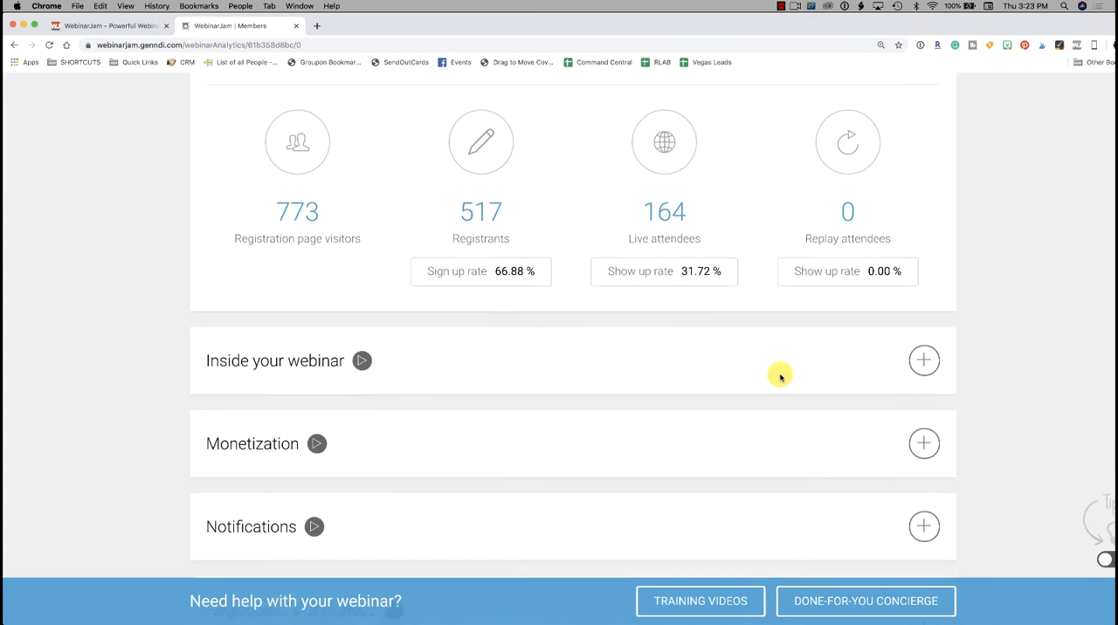
scroll(780, 377, "down", 5)
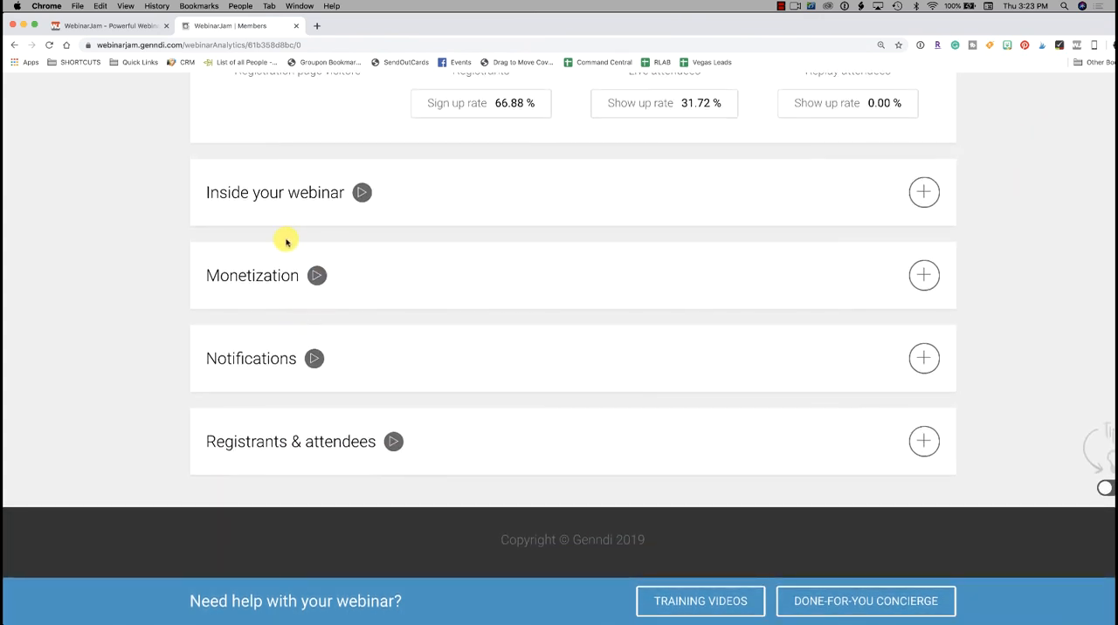
Step: Expand the Inside your webinar analytics and examine the webinar length, engagement and drop-out rate figures
left_click(925, 191)
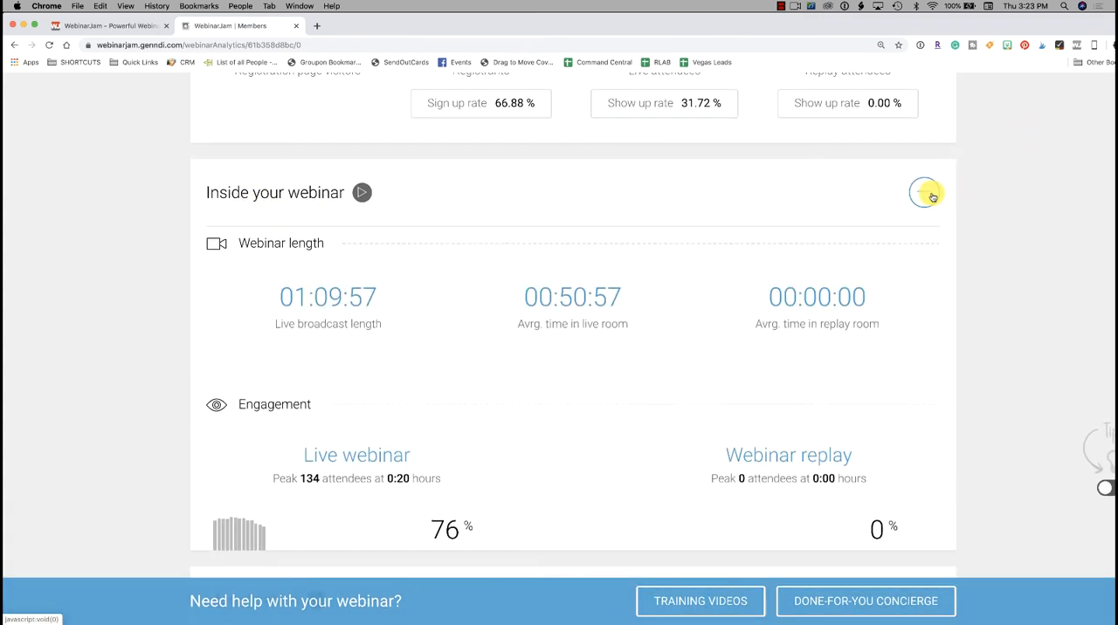
scroll(722, 250, "down", 2)
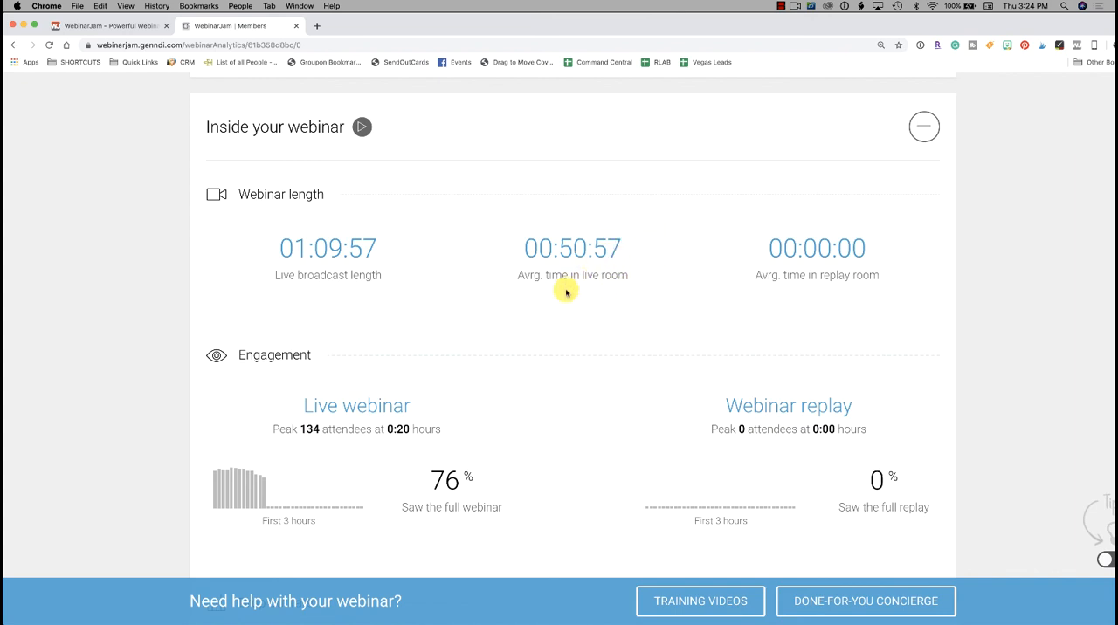
scroll(615, 280, "up", 1)
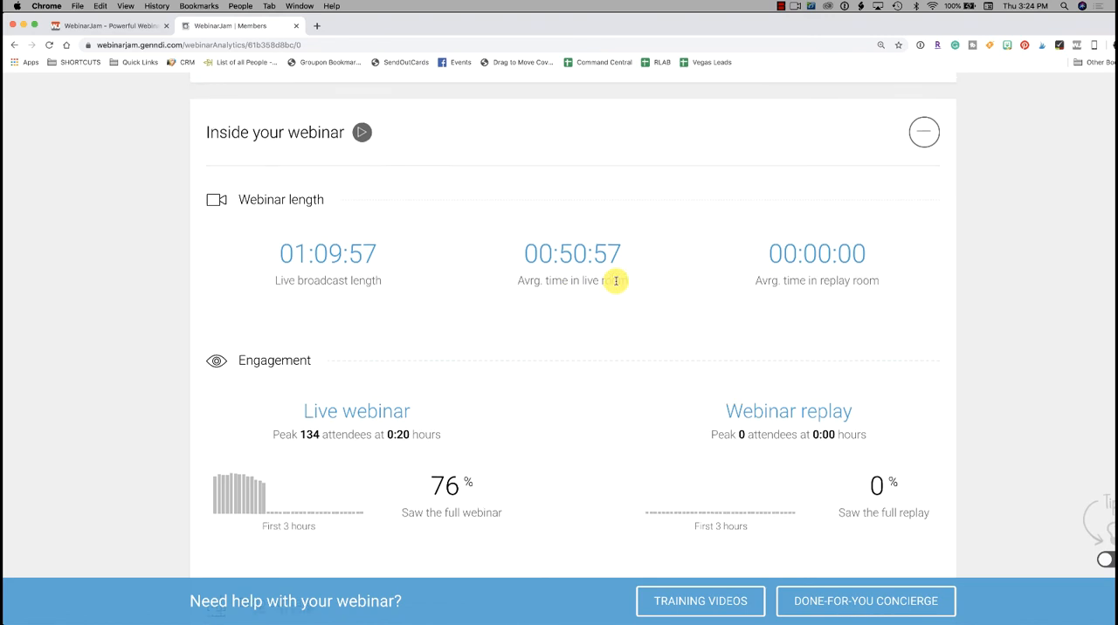
scroll(615, 279, "down", 1)
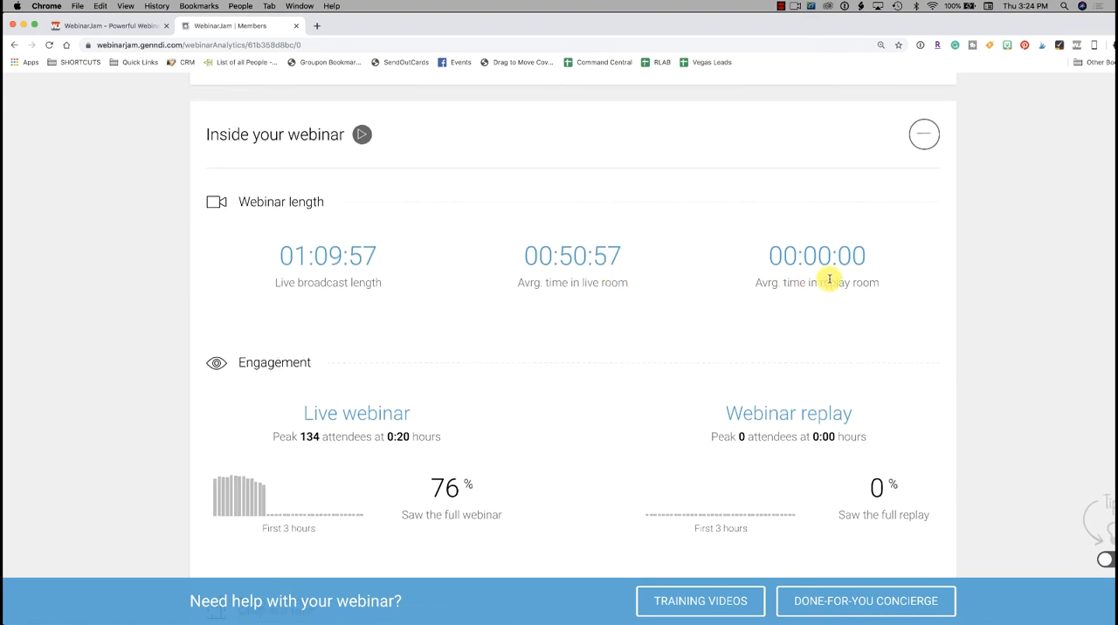
scroll(696, 332, "down", 1)
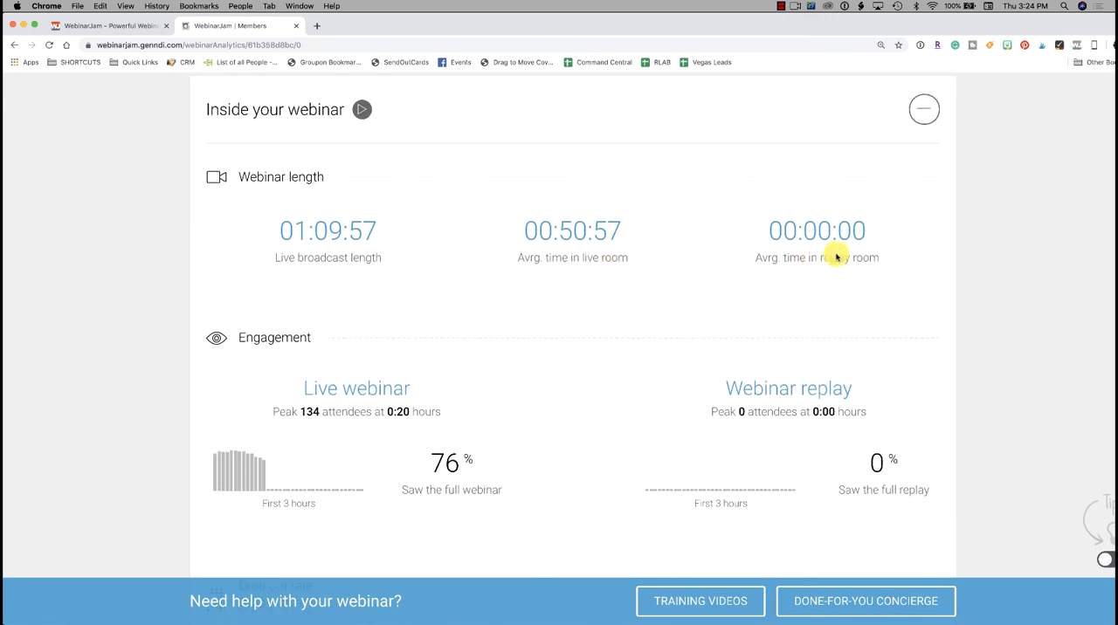
scroll(716, 233, "down", 3)
scroll(716, 233, "down", 2)
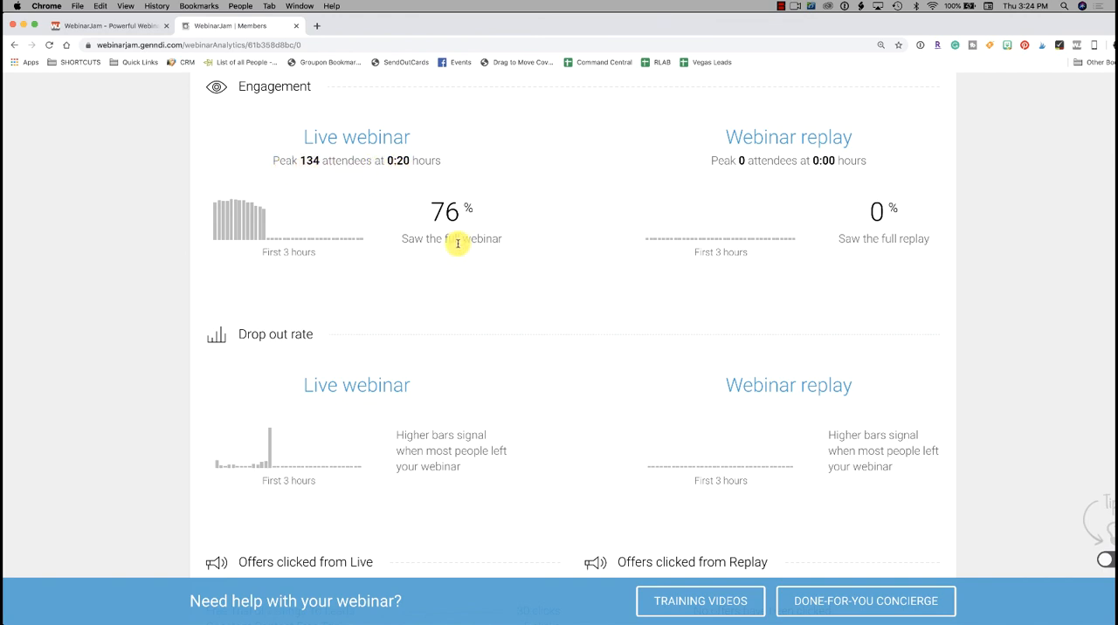
scroll(456, 243, "down", 1)
scroll(455, 244, "up", 2)
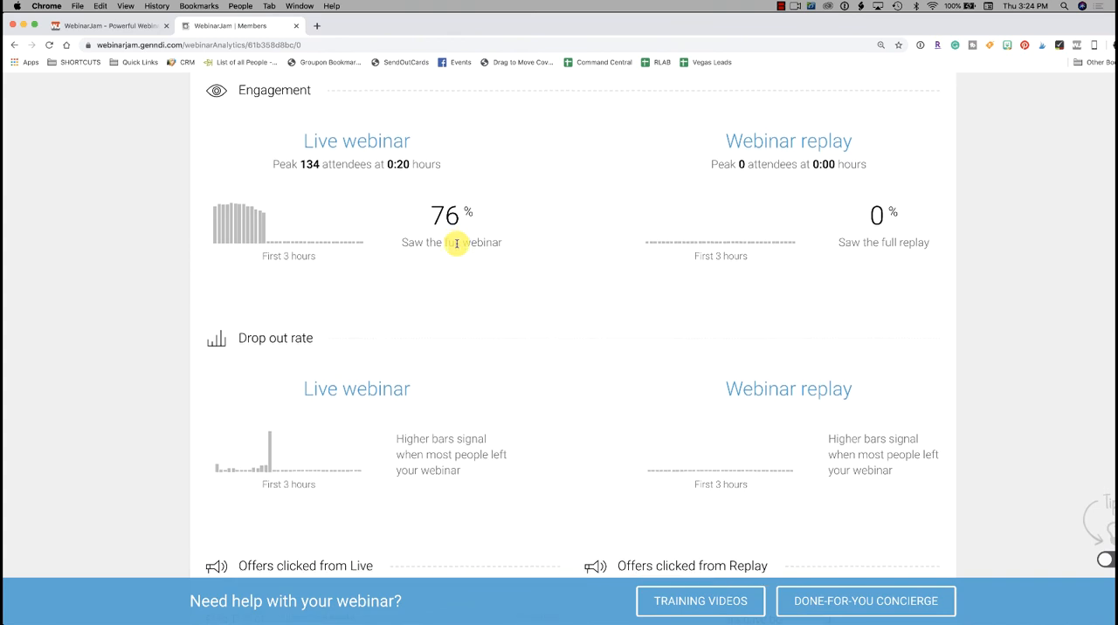
Step: Review the offers clicked from the live and replay rooms, the chat history download option and the user ratings
scroll(456, 243, "down", 8)
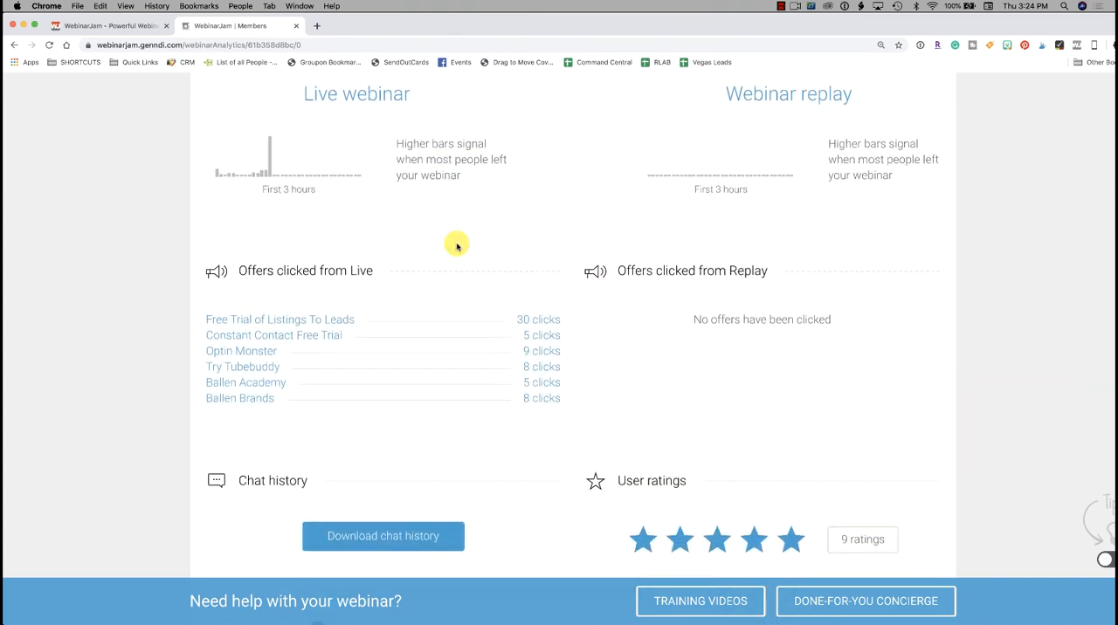
scroll(456, 244, "down", 2)
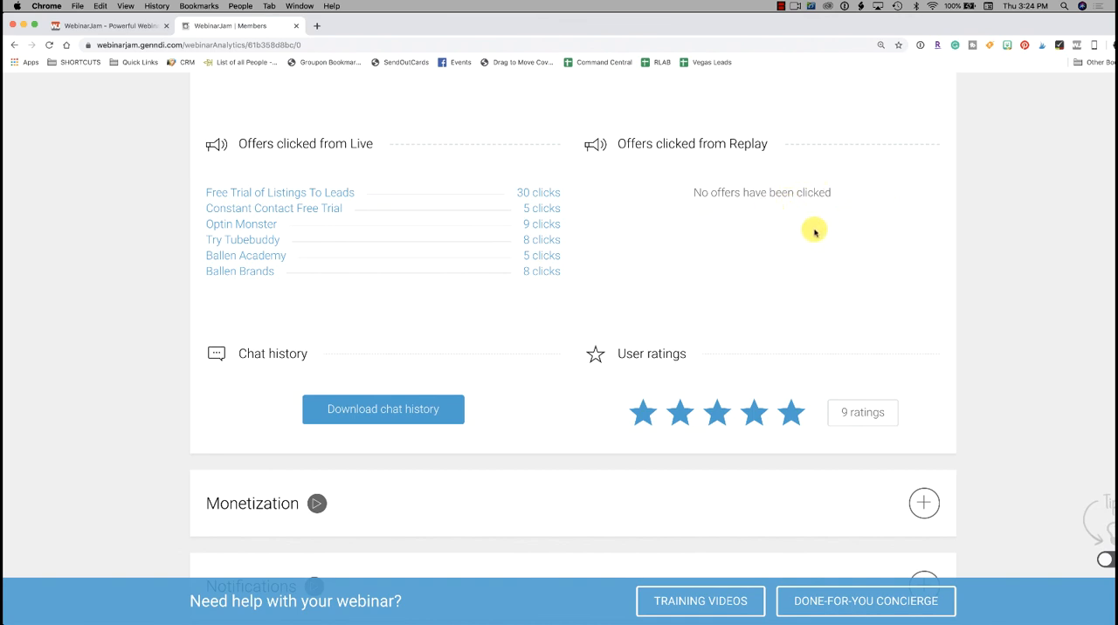
scroll(544, 291, "down", 2)
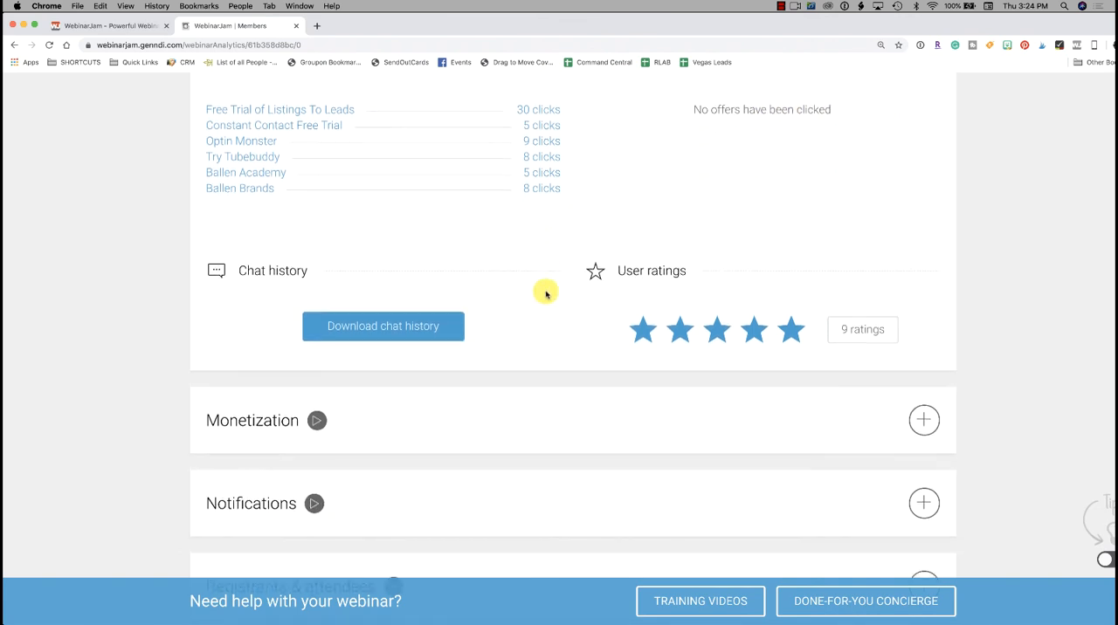
scroll(397, 338, "down", 1)
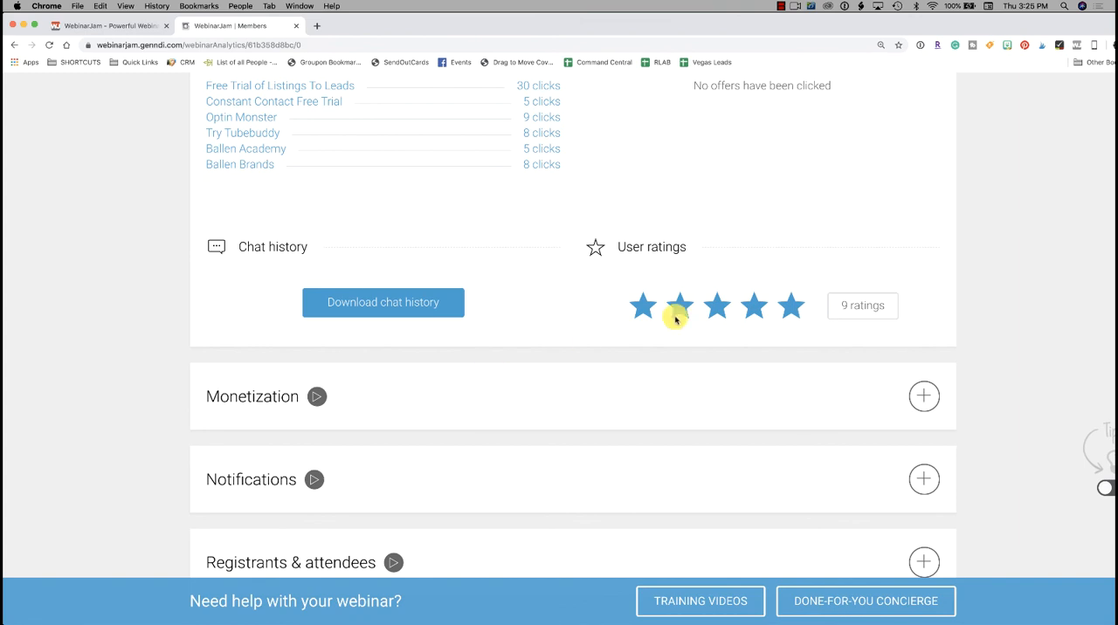
scroll(674, 318, "down", 2)
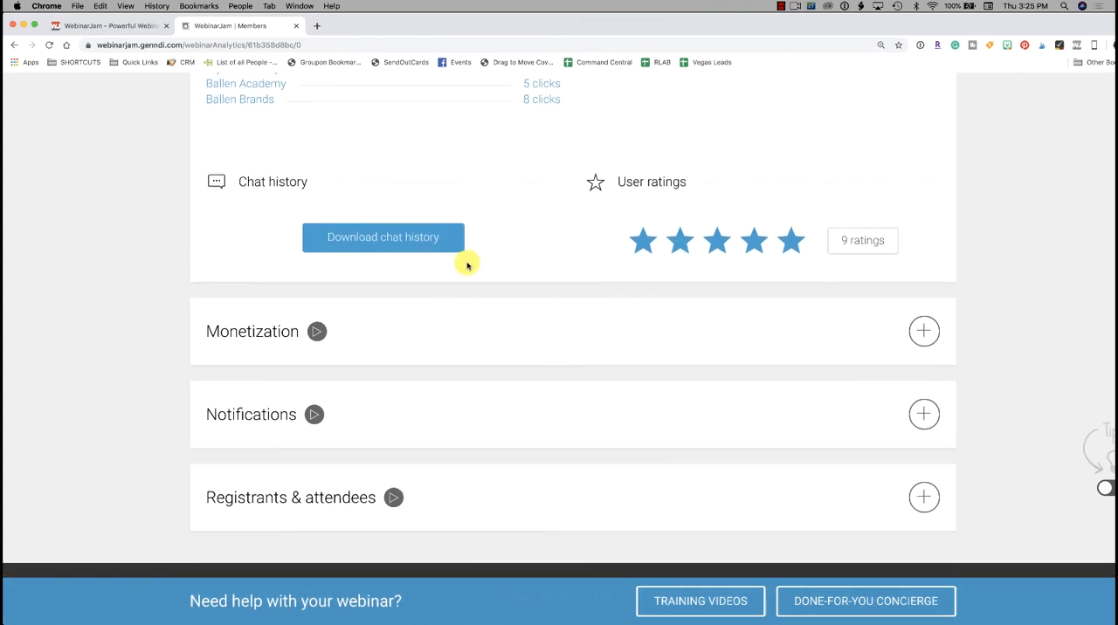
scroll(394, 285, "down", 1)
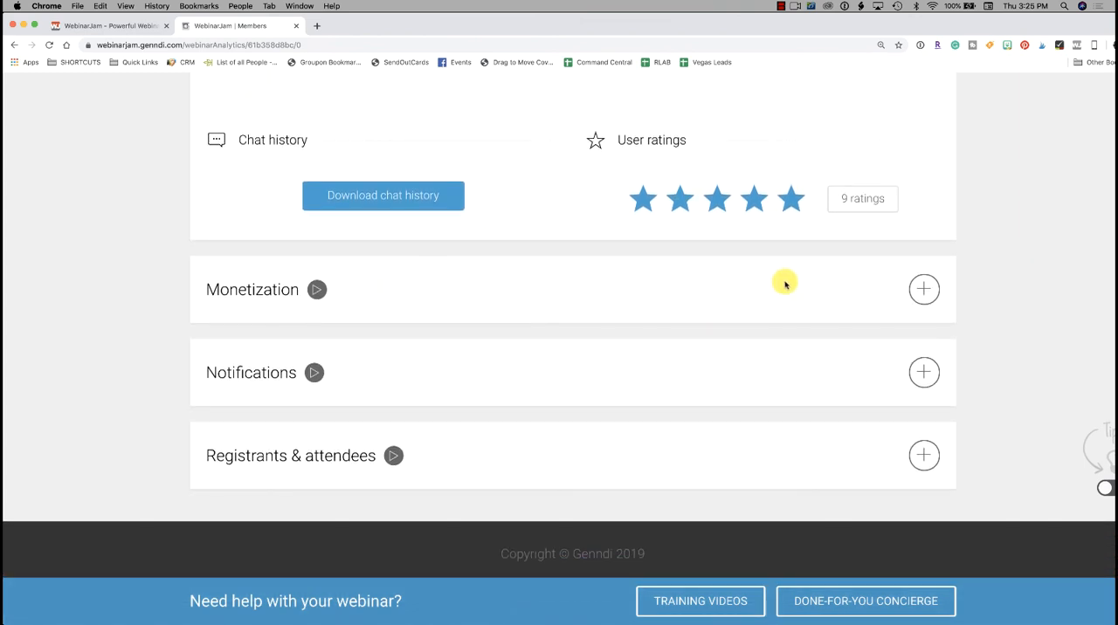
Step: Expand the Monetization analytics and examine the registration fees and the sales from the live and replay rooms
left_click(923, 290)
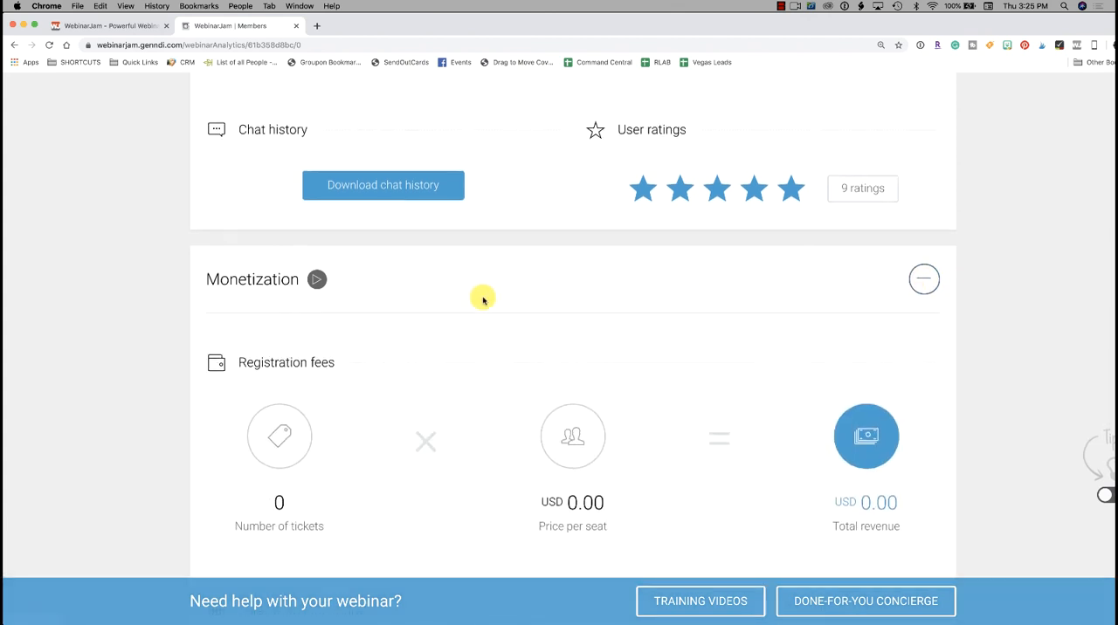
scroll(481, 300, "down", 5)
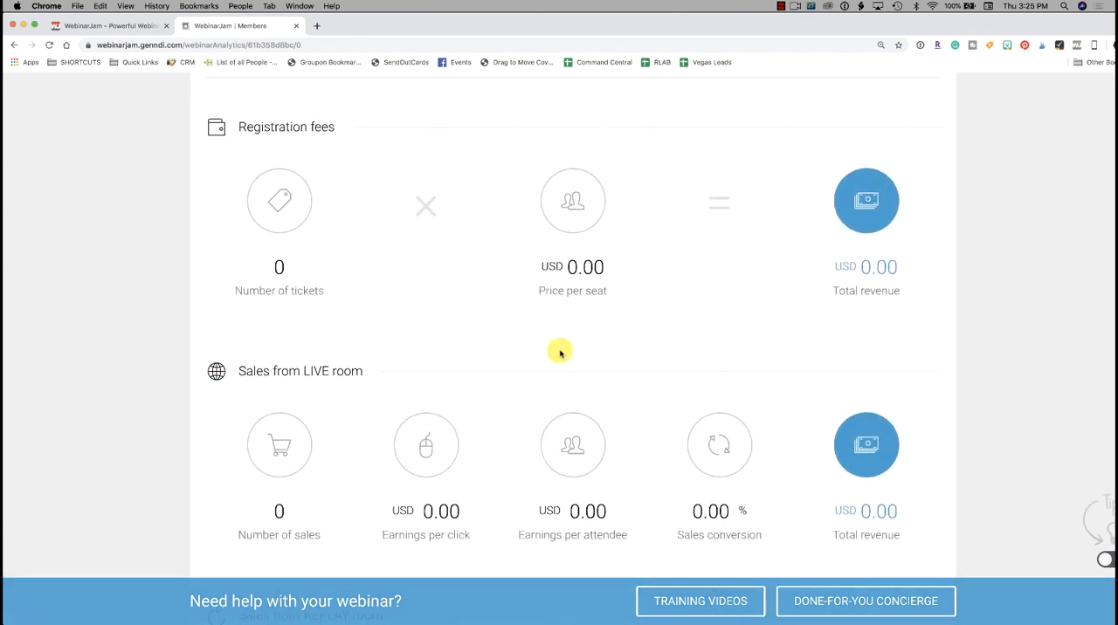
scroll(559, 352, "down", 2)
scroll(560, 352, "down", 2)
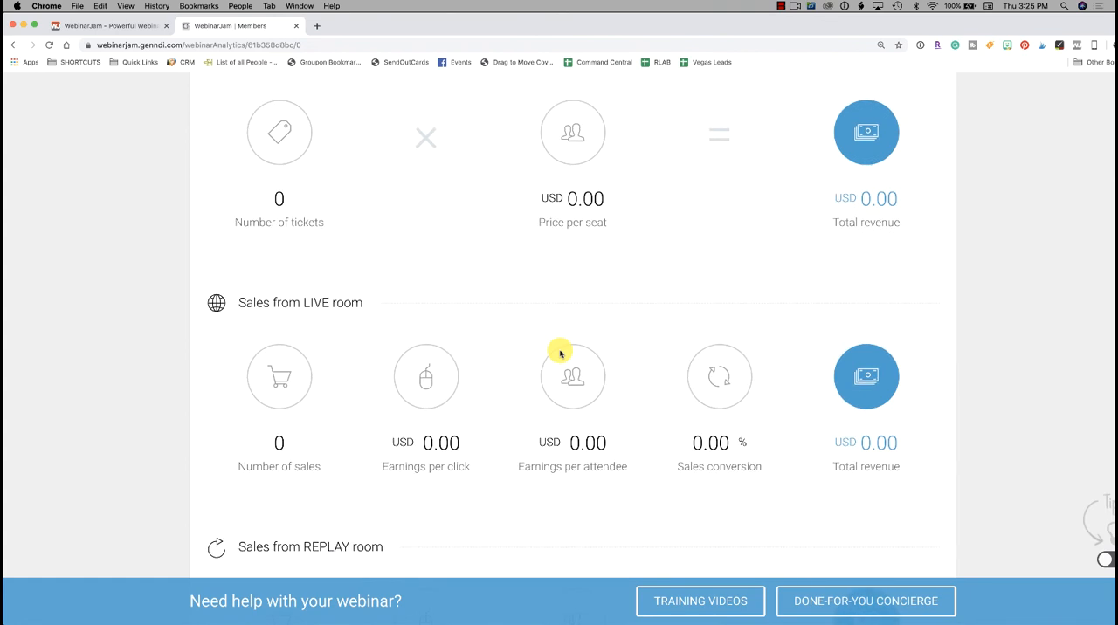
scroll(561, 353, "down", 1)
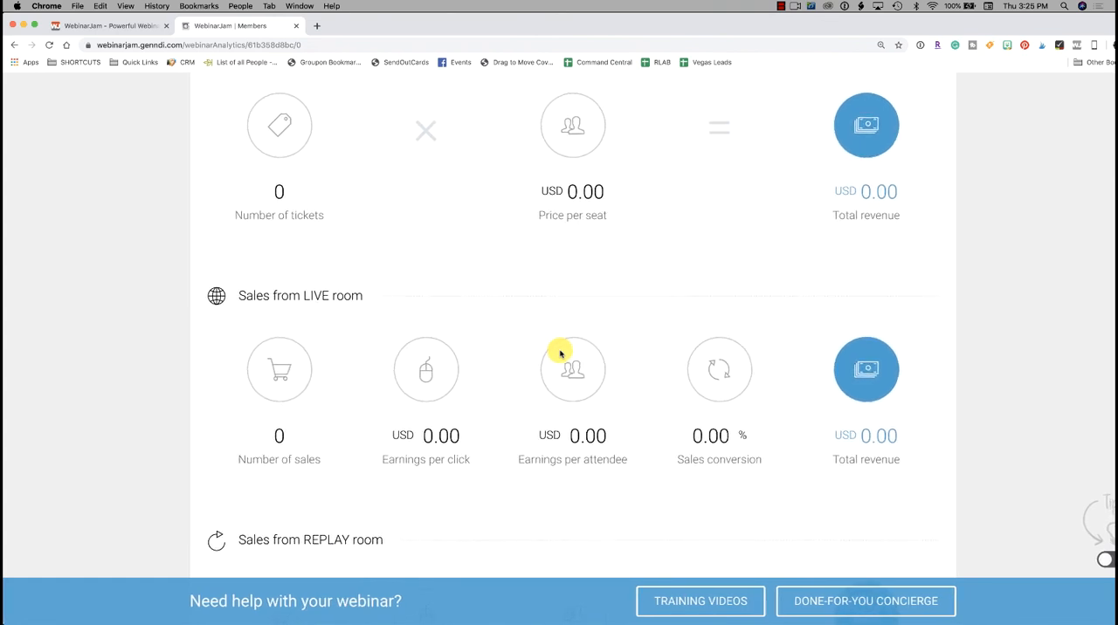
scroll(561, 353, "down", 1)
scroll(561, 353, "down", 1)
scroll(561, 352, "down", 10)
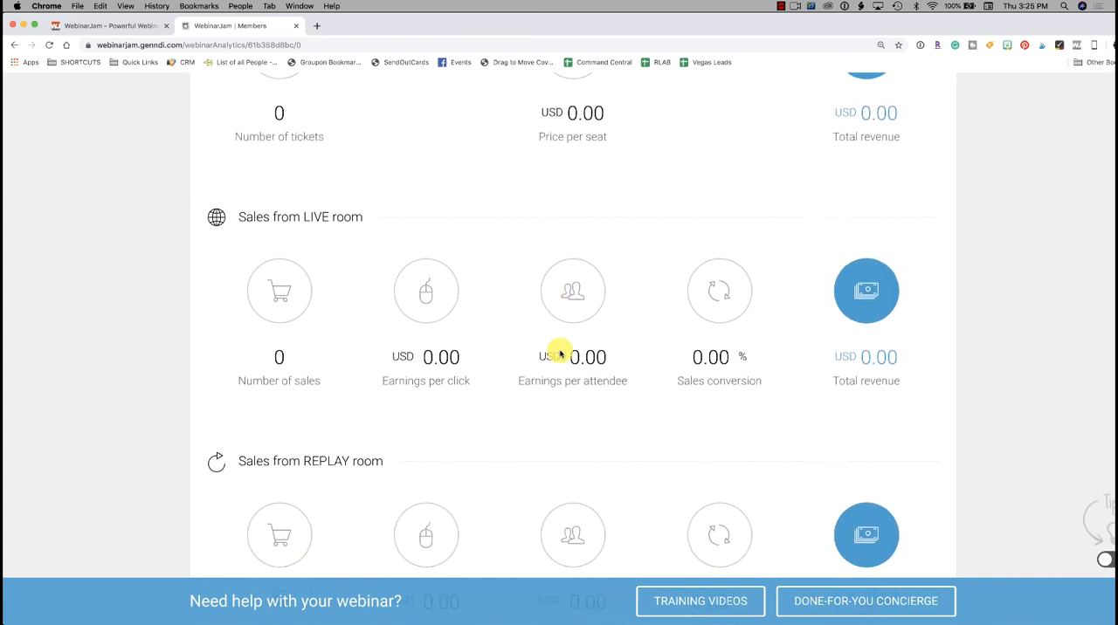
scroll(560, 352, "down", 5)
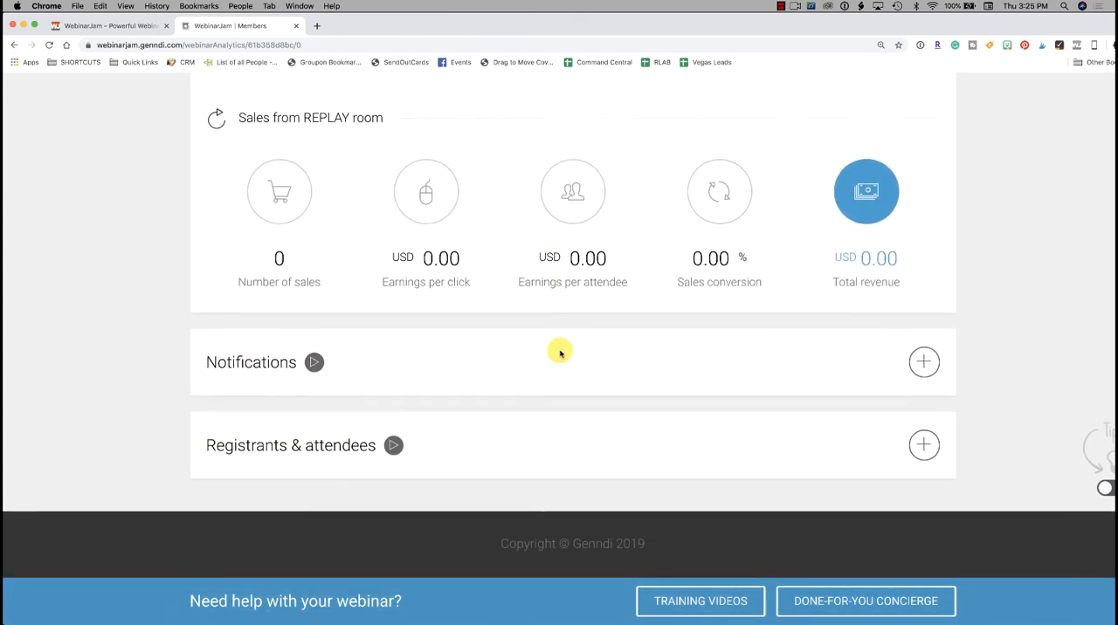
Step: Expand the Notifications analytics and review the sent, open and click figures for the welcome message and webinar reminders
left_click(924, 360)
scroll(602, 309, "down", 12)
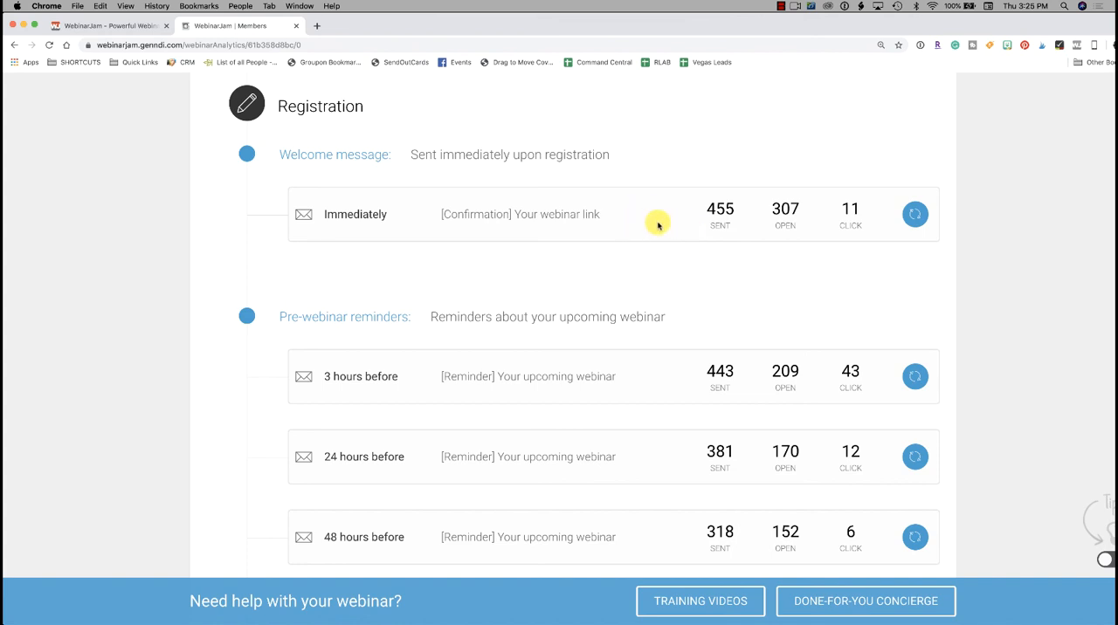
scroll(658, 225, "down", 1)
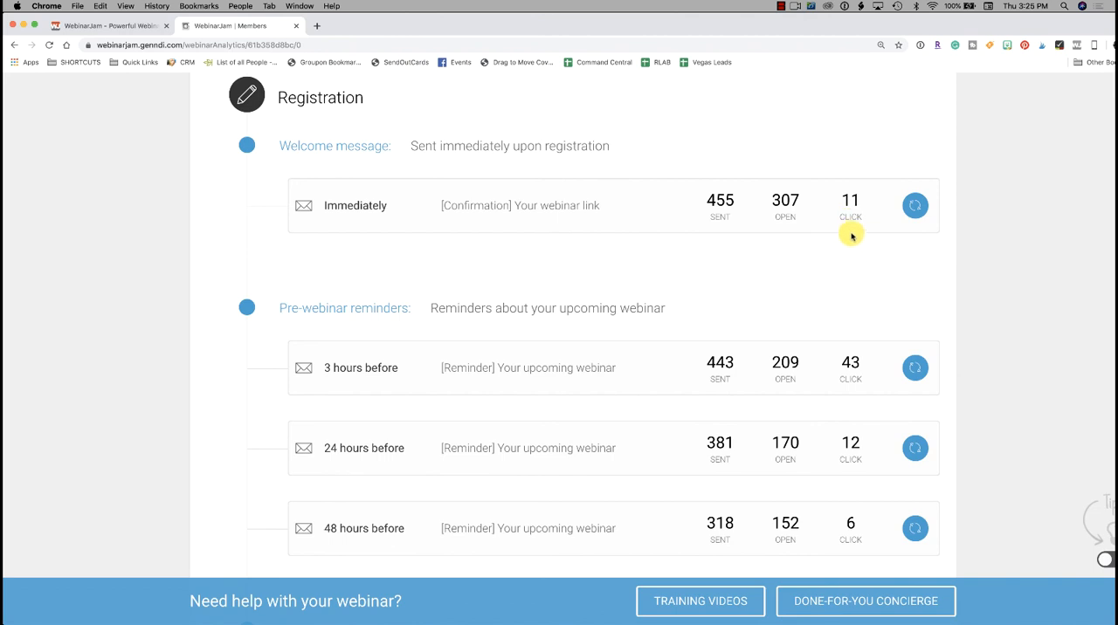
scroll(851, 236, "down", 3)
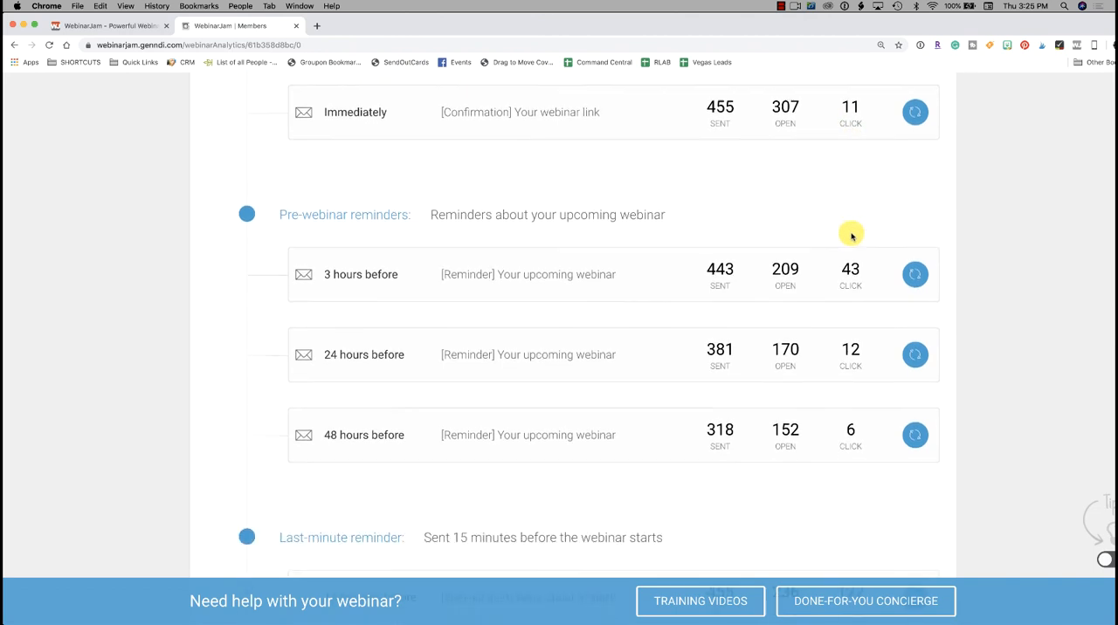
scroll(852, 236, "down", 1)
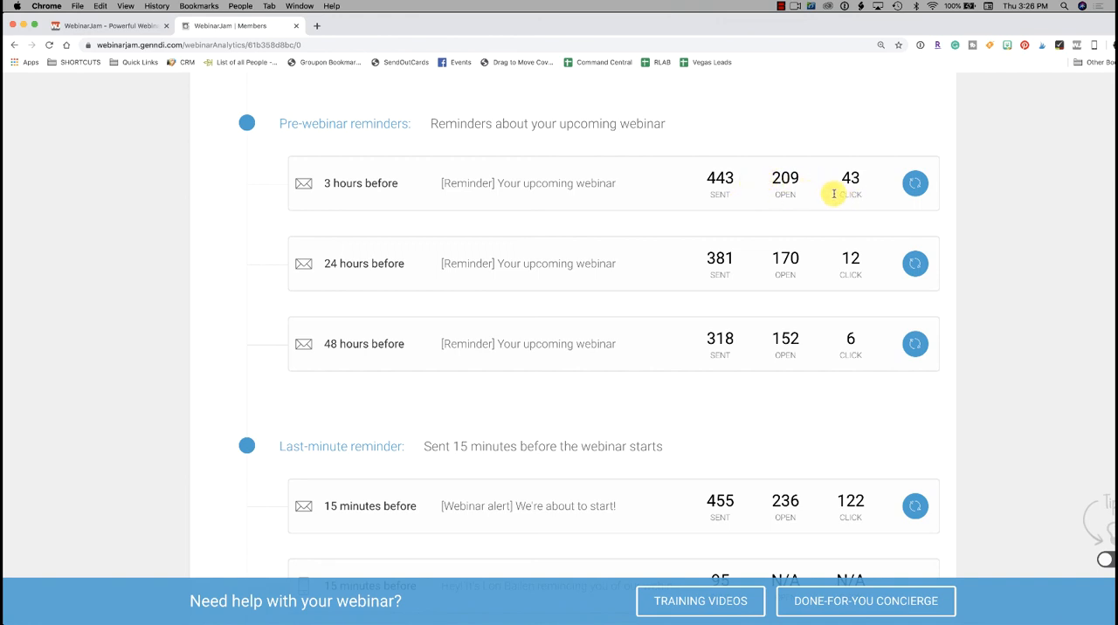
Step: Examine the sent, open and click figures for the pre-webinar reminders and the last-minute email reminder
scroll(852, 194, "down", 1)
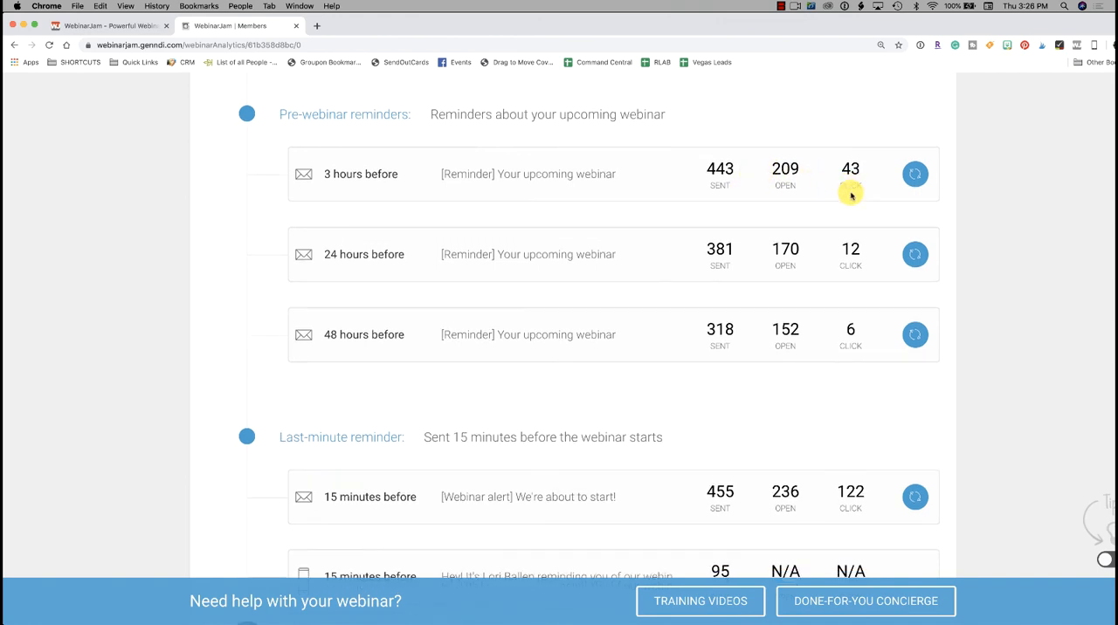
scroll(851, 194, "down", 7)
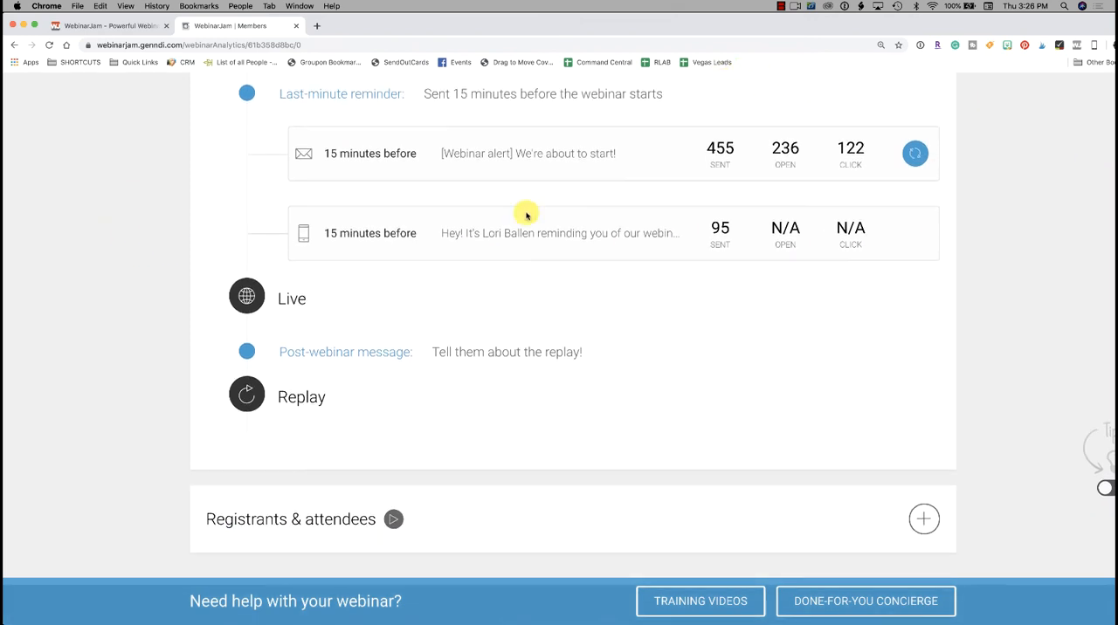
scroll(825, 258, "up", 1)
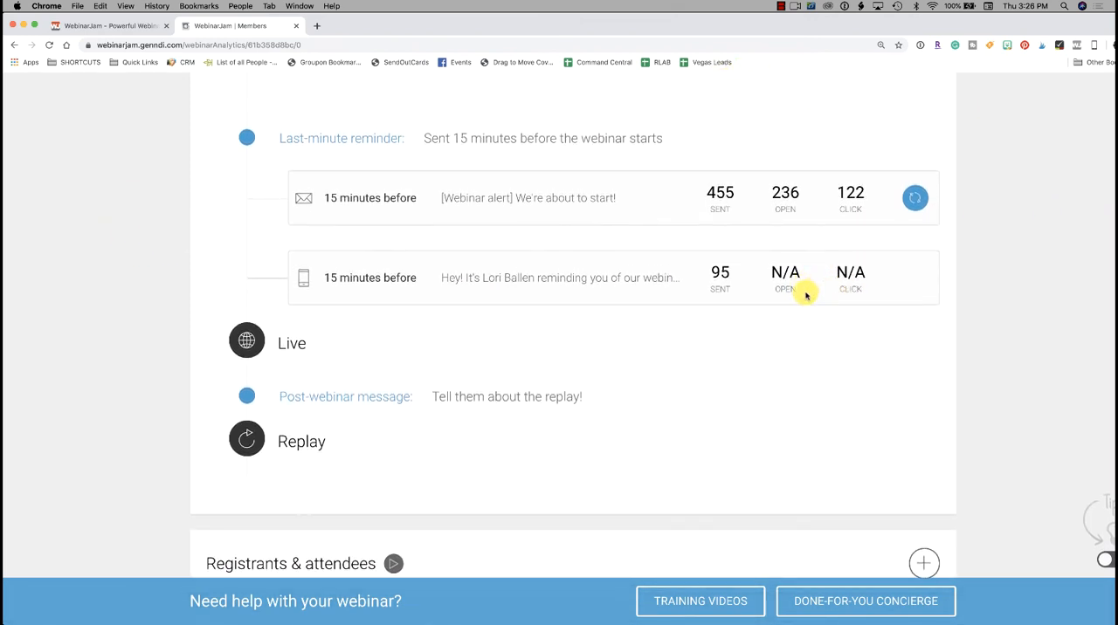
scroll(808, 313, "up", 2)
scroll(808, 313, "down", 1)
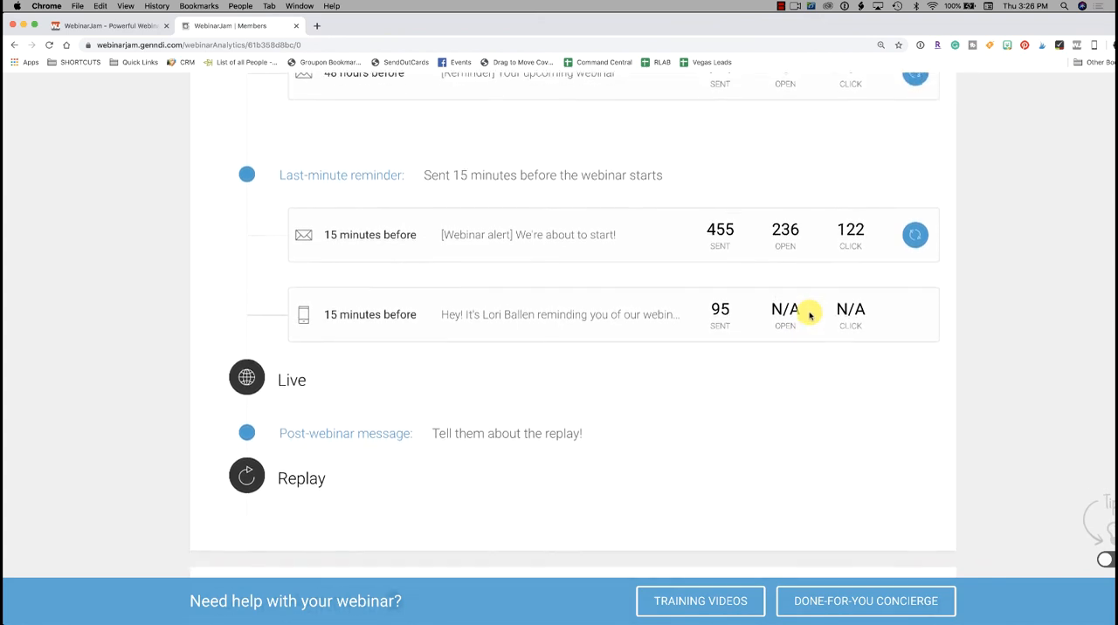
Step: Examine the text message reminder sent 15 minutes before the webinar and the post-webinar replay message entry
scroll(806, 305, "up", 1)
scroll(808, 303, "down", 1)
scroll(809, 306, "down", 1)
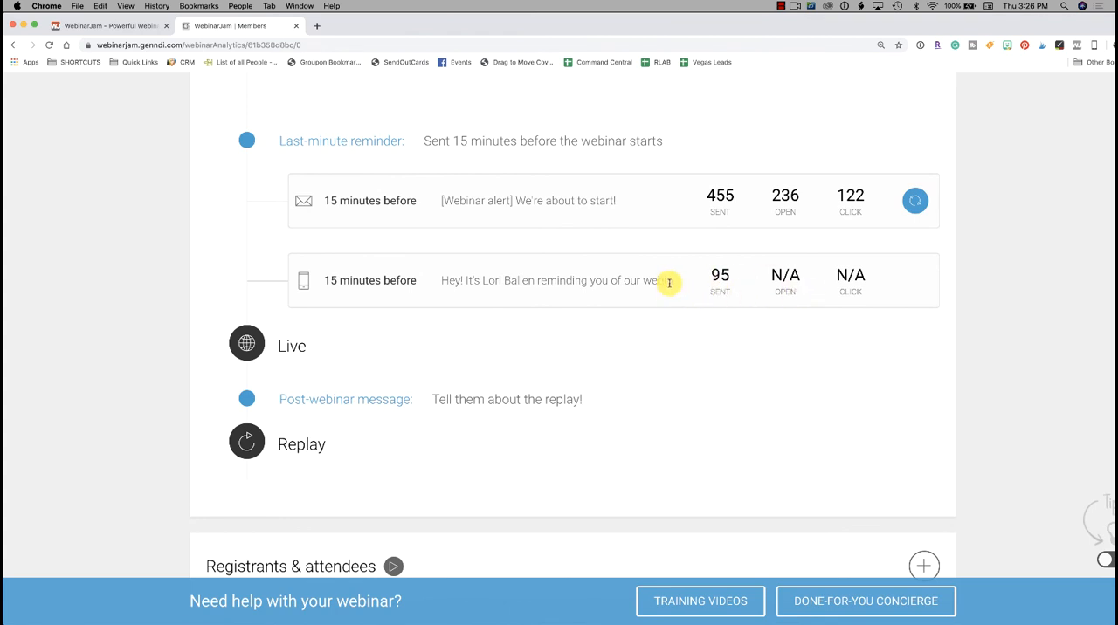
scroll(669, 282, "up", 4)
scroll(670, 285, "down", 3)
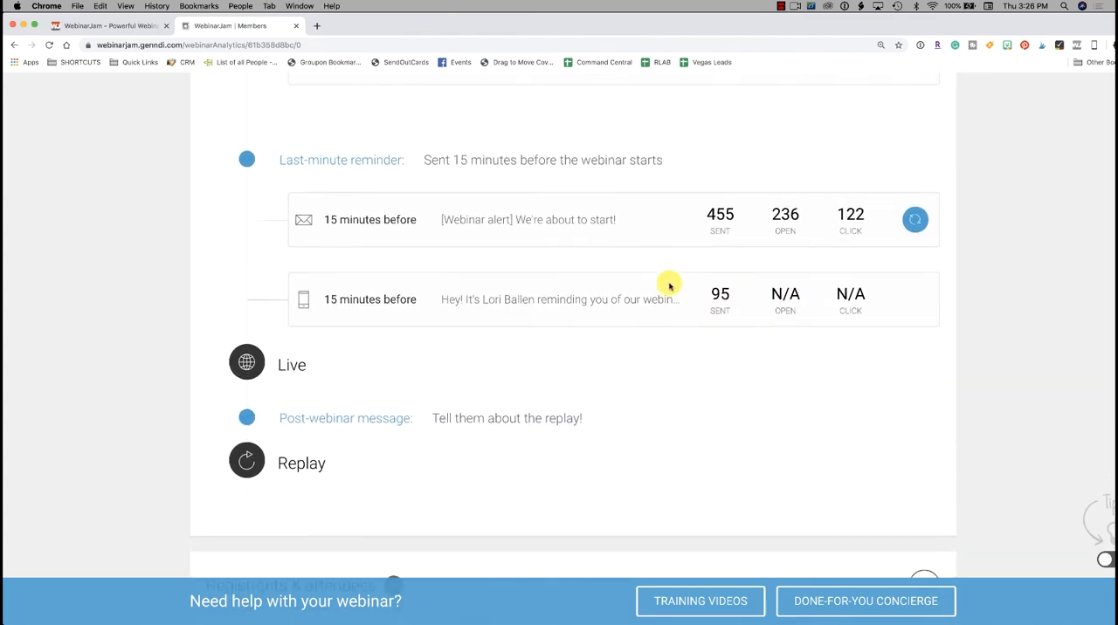
scroll(669, 286, "down", 4)
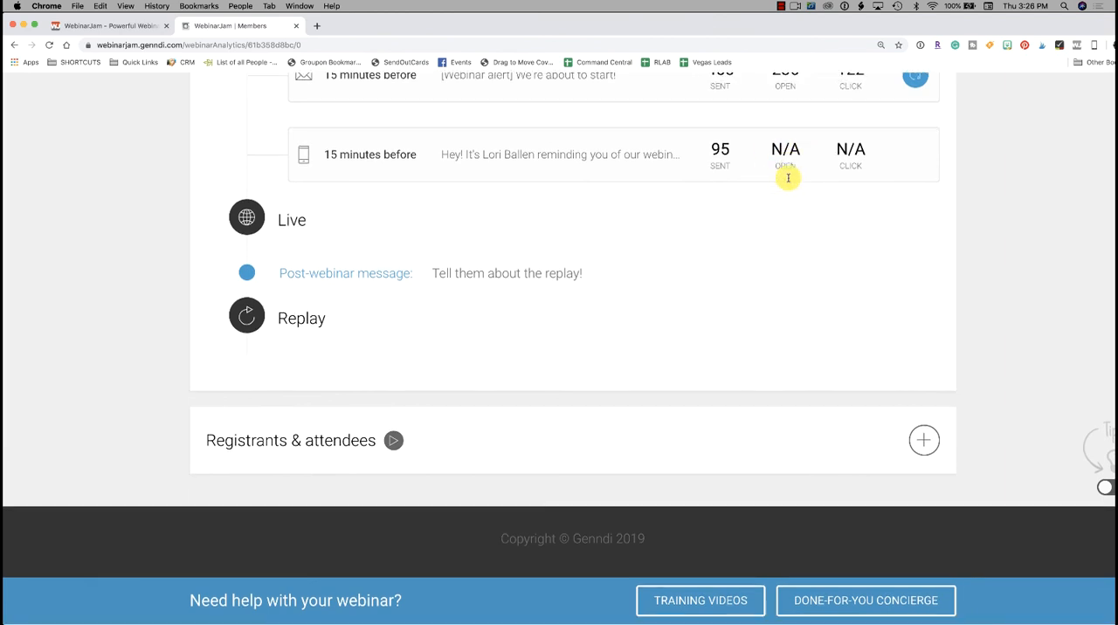
scroll(788, 180, "up", 2)
scroll(788, 180, "down", 2)
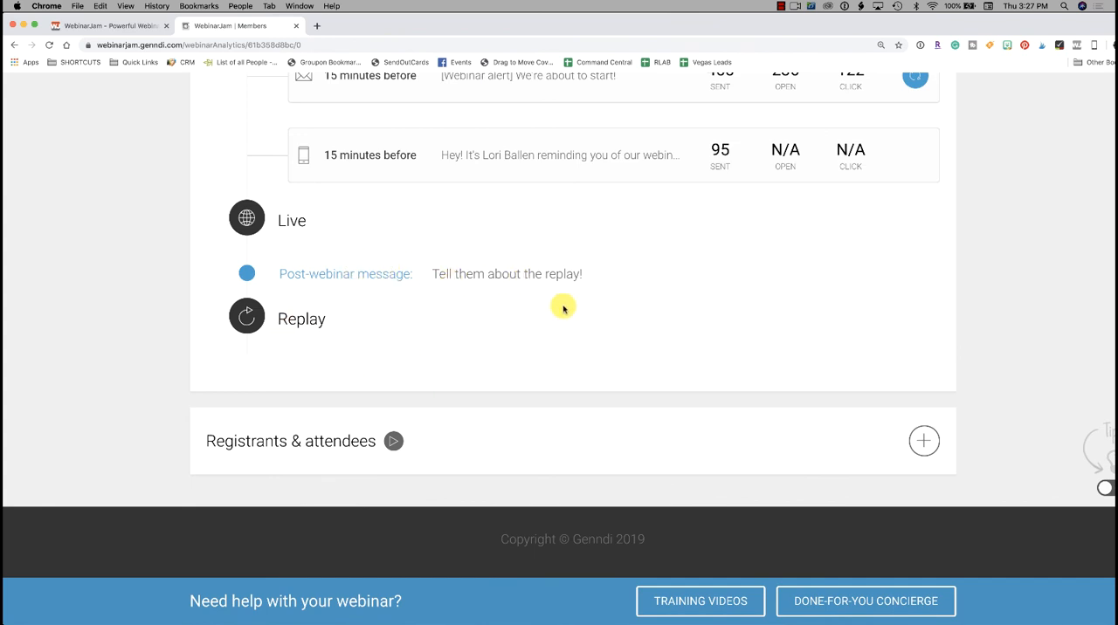
Step: Expand the Registrants & attendees section and look through the registrants' contact details and available actions
left_click(925, 441)
scroll(599, 357, "down", 5)
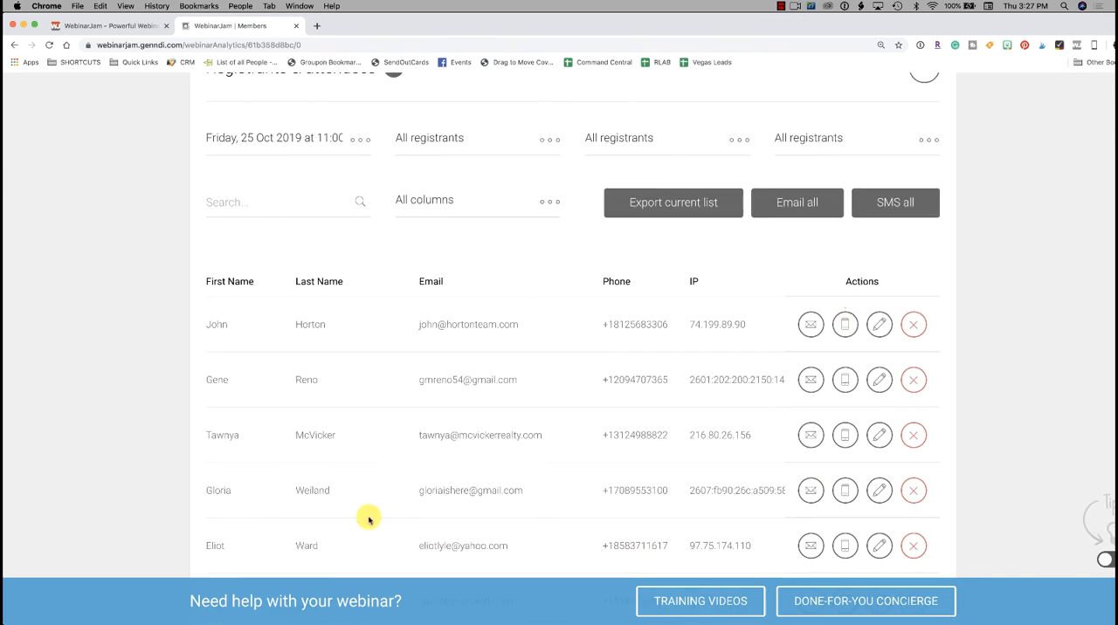
scroll(609, 403, "up", 2)
scroll(609, 404, "down", 5)
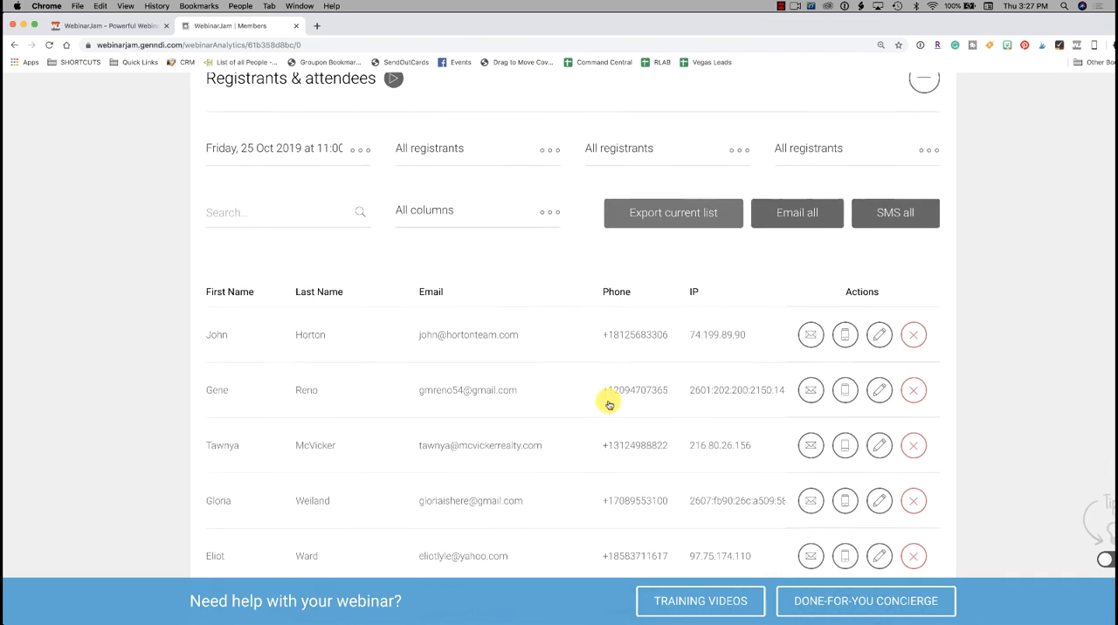
scroll(608, 403, "down", 7)
scroll(609, 402, "up", 10)
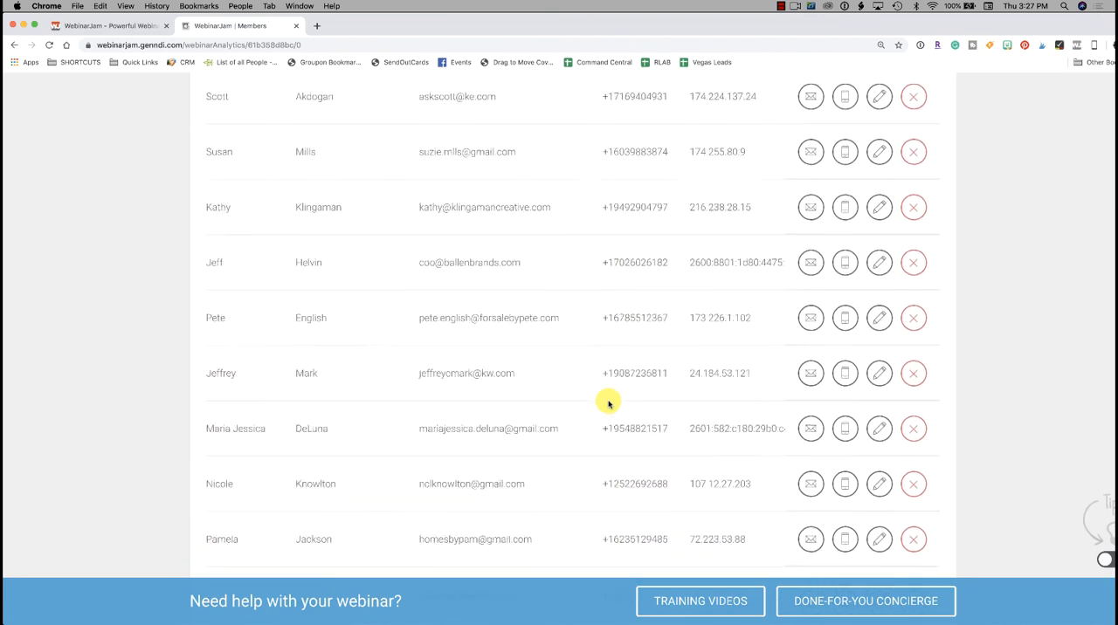
Step: Review the options to export, email or text the registrant list, and return to the Traffic analytics
scroll(609, 403, "up", 5)
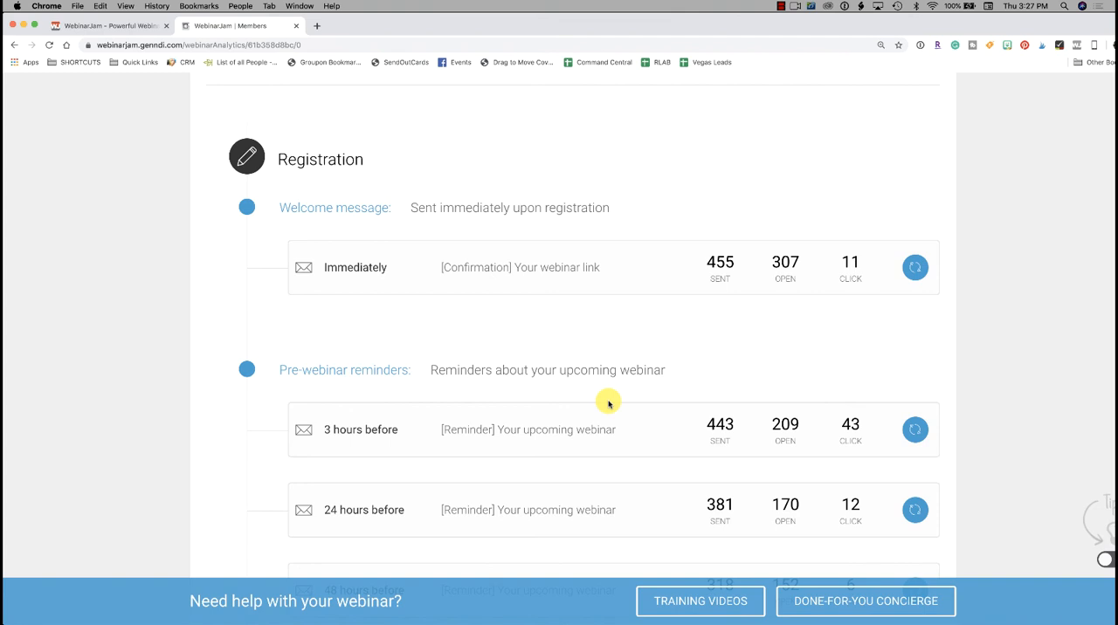
scroll(609, 402, "down", 10)
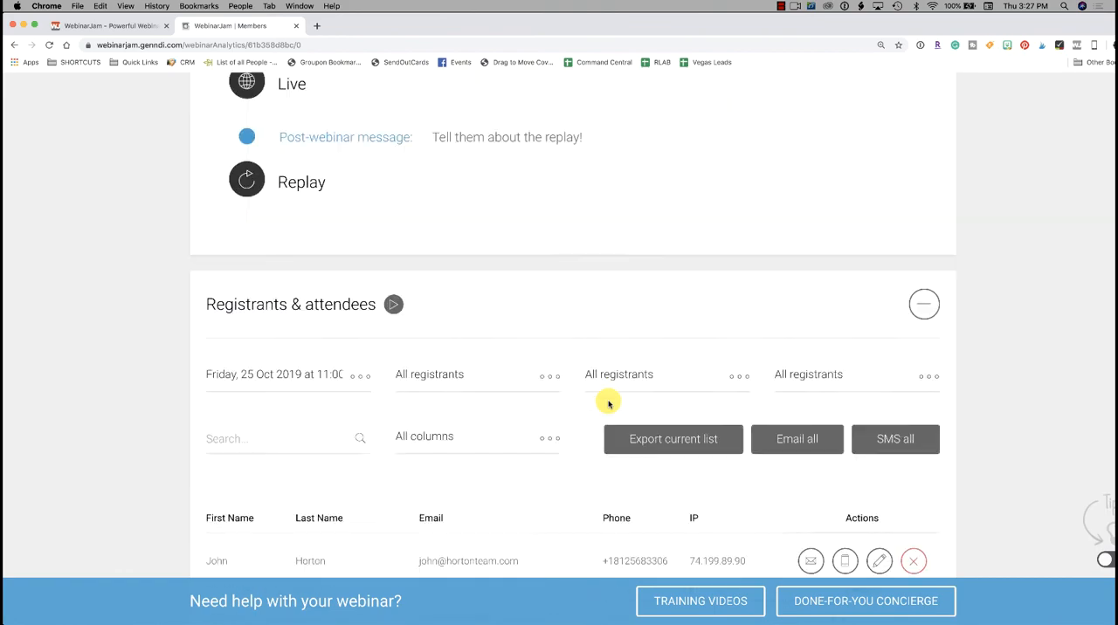
scroll(609, 402, "down", 12)
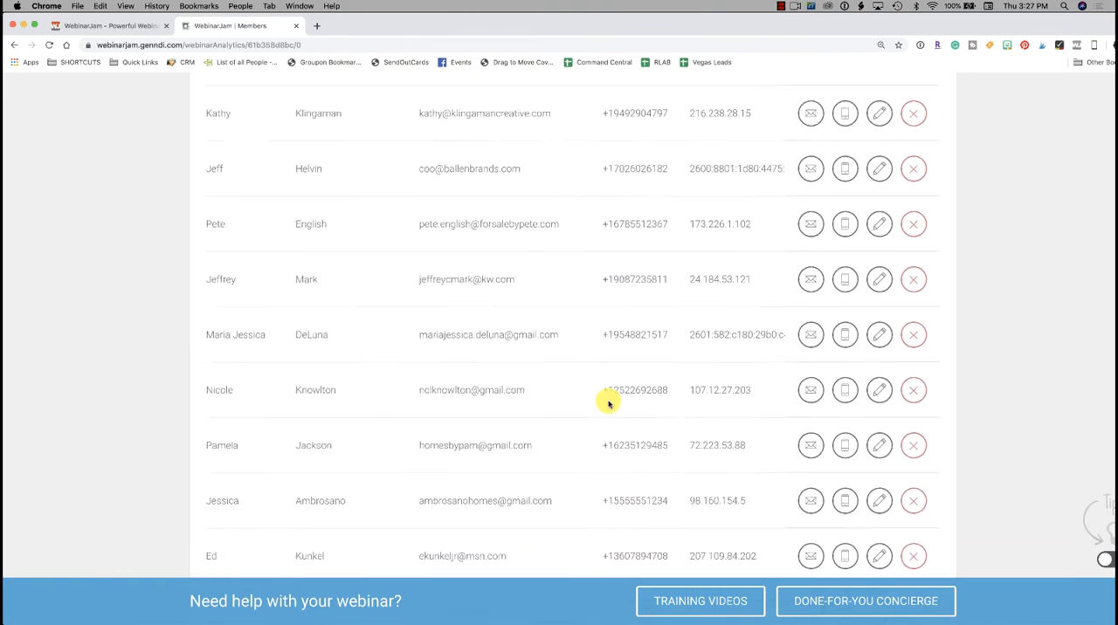
scroll(609, 403, "up", 20)
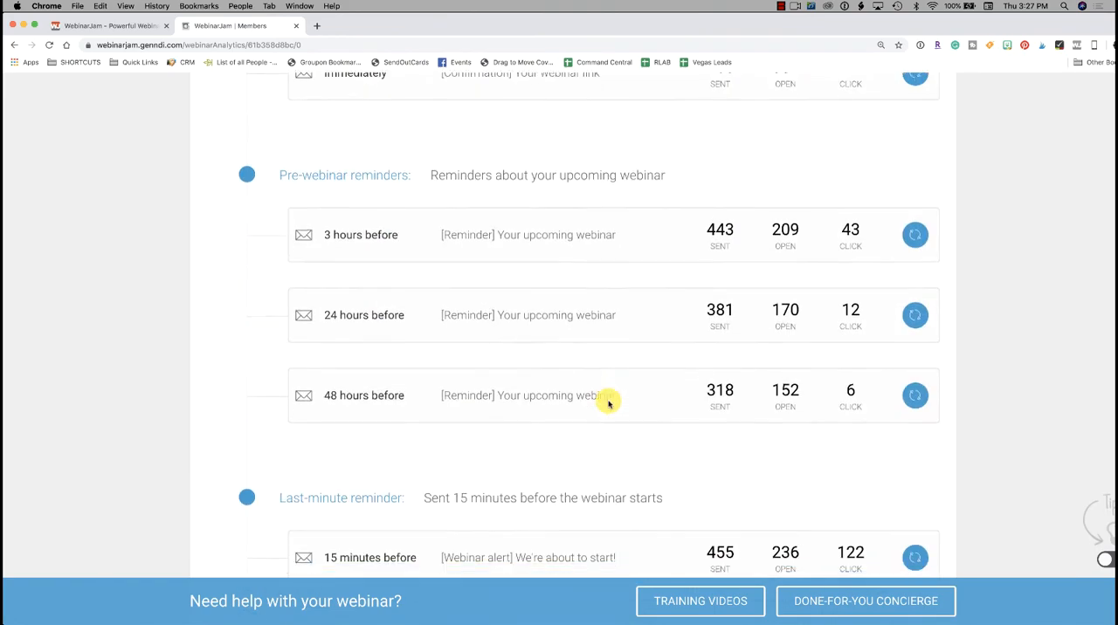
scroll(609, 402, "down", 10)
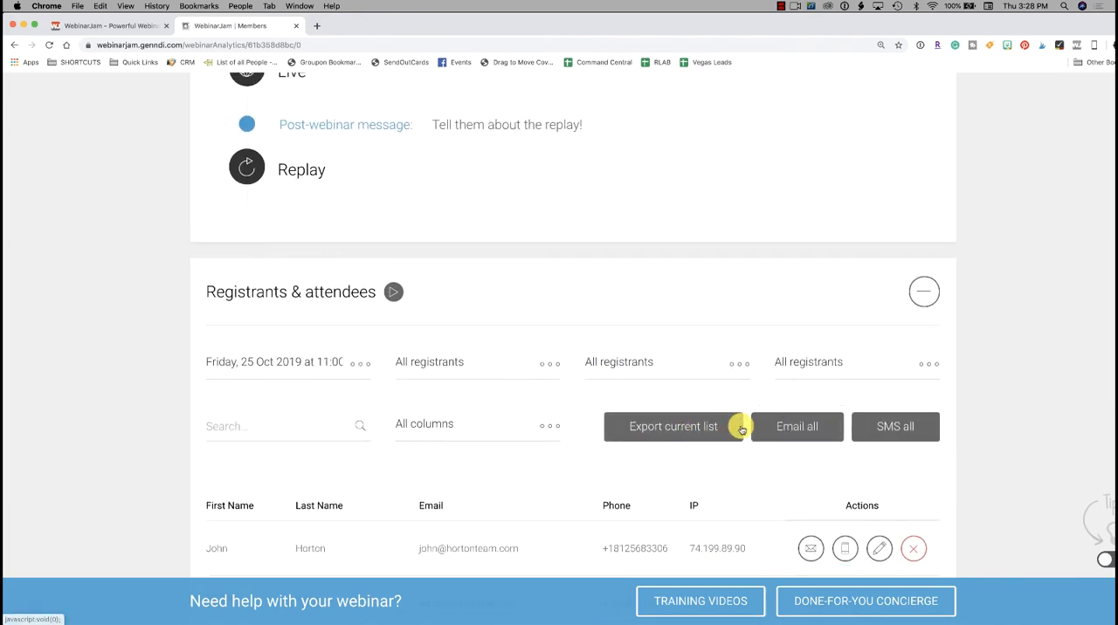
scroll(742, 428, "up", 15)
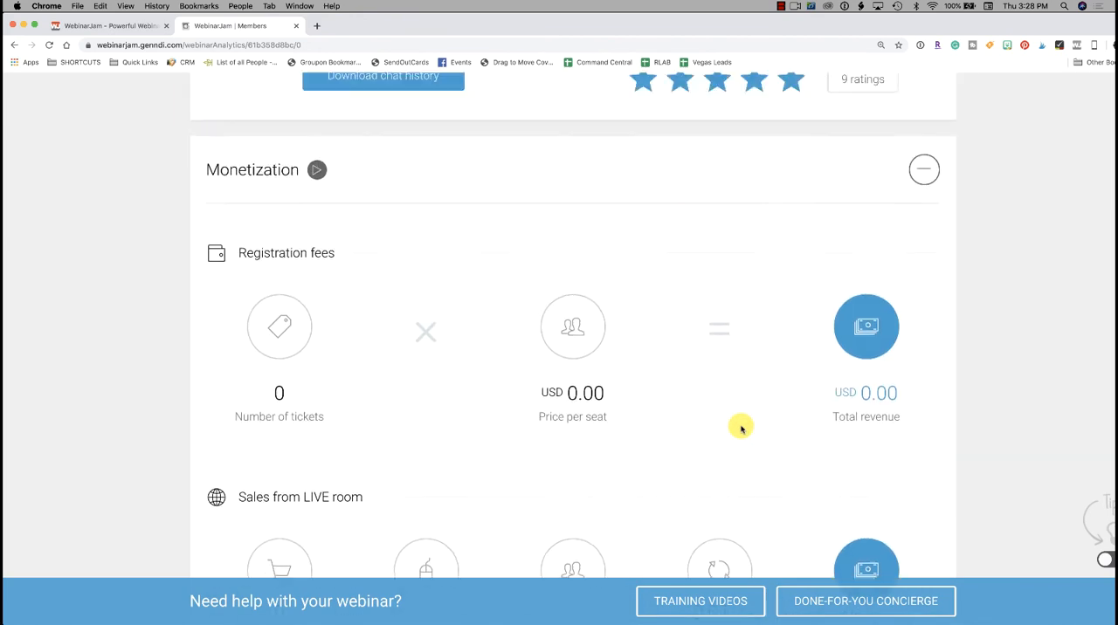
scroll(742, 428, "up", 10)
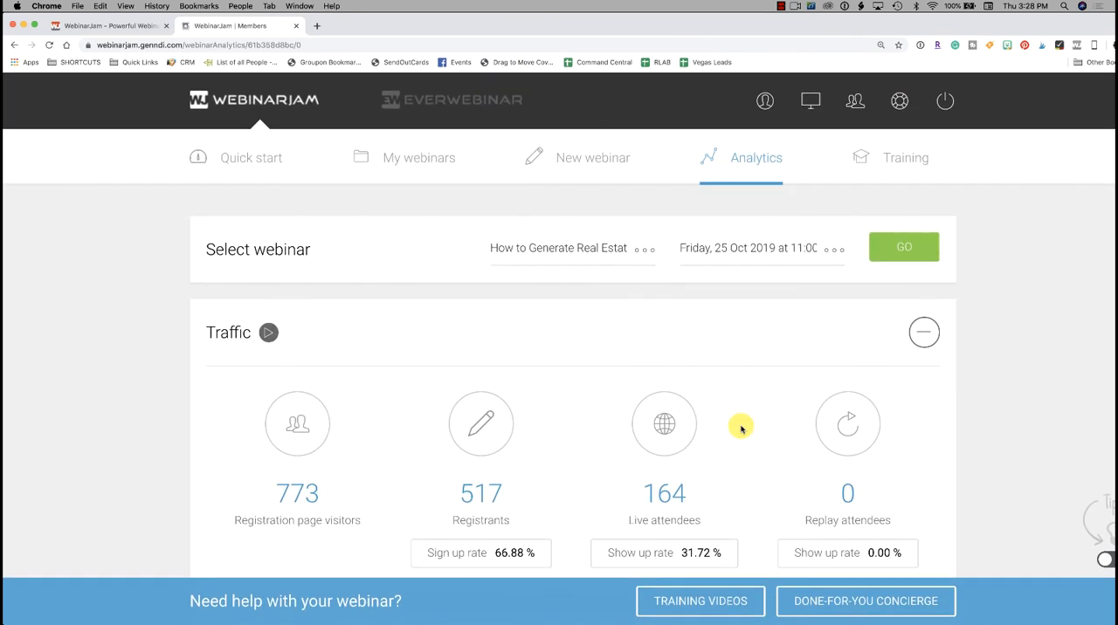